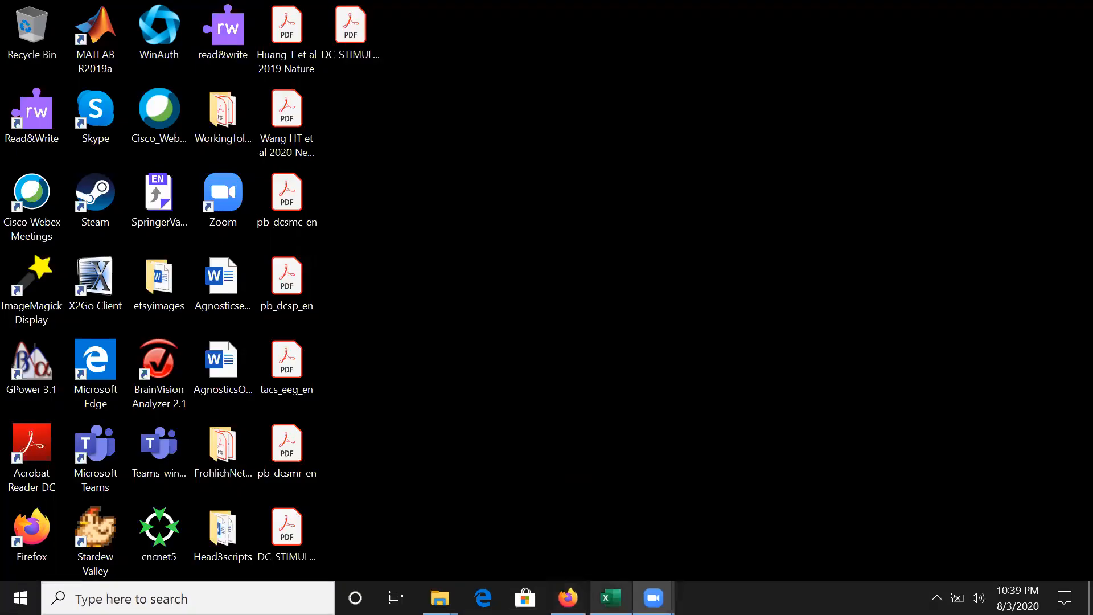
# Switch to the Excel workbook databasePSPHlaserpilot051320raw and look through its data columns from Subject to NEO_N
pyautogui.moveTo(610, 598)
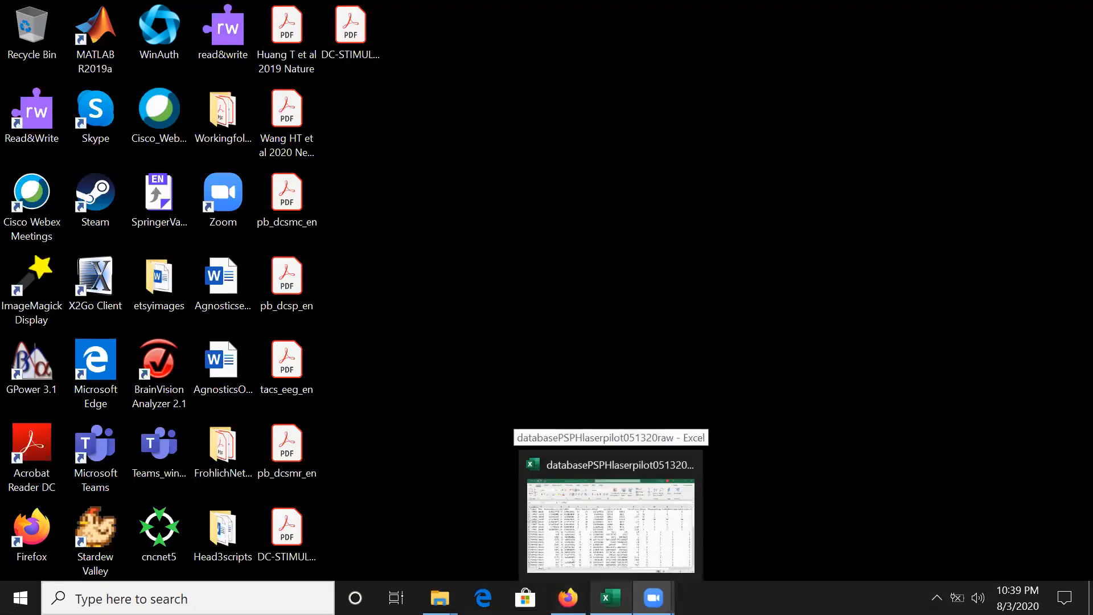
pyautogui.click(610, 597)
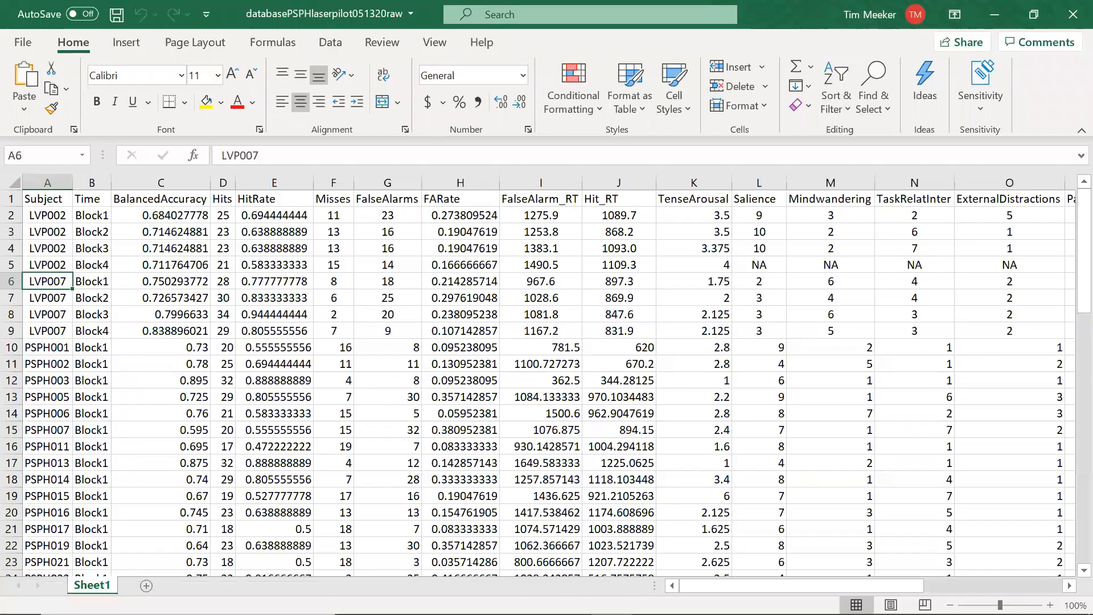
pyautogui.hscroll(5, 556, 256)
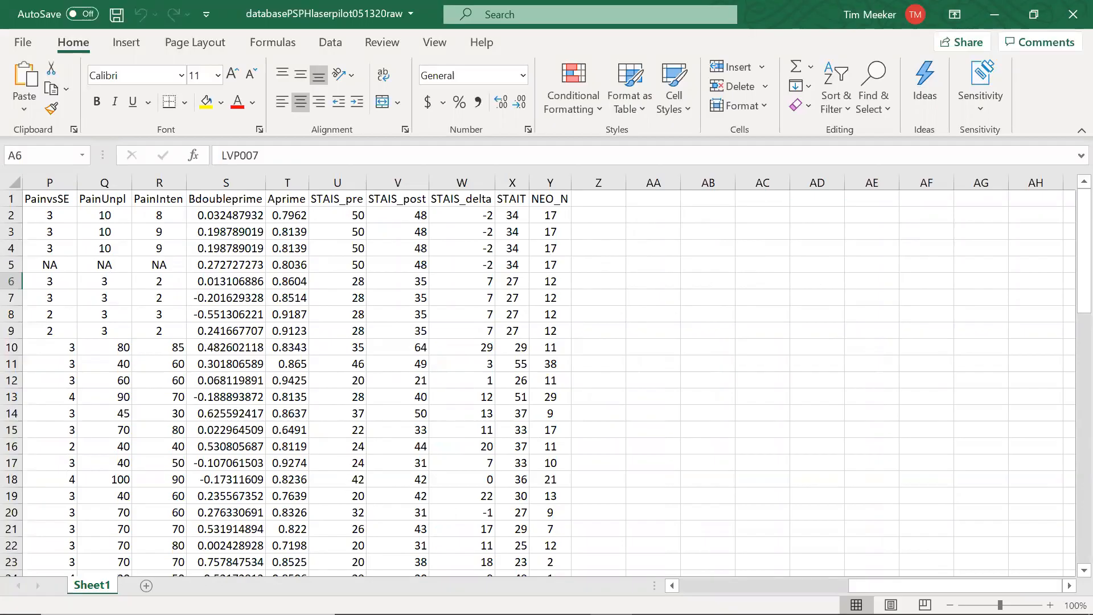
pyautogui.hscroll(-5, 549, 383)
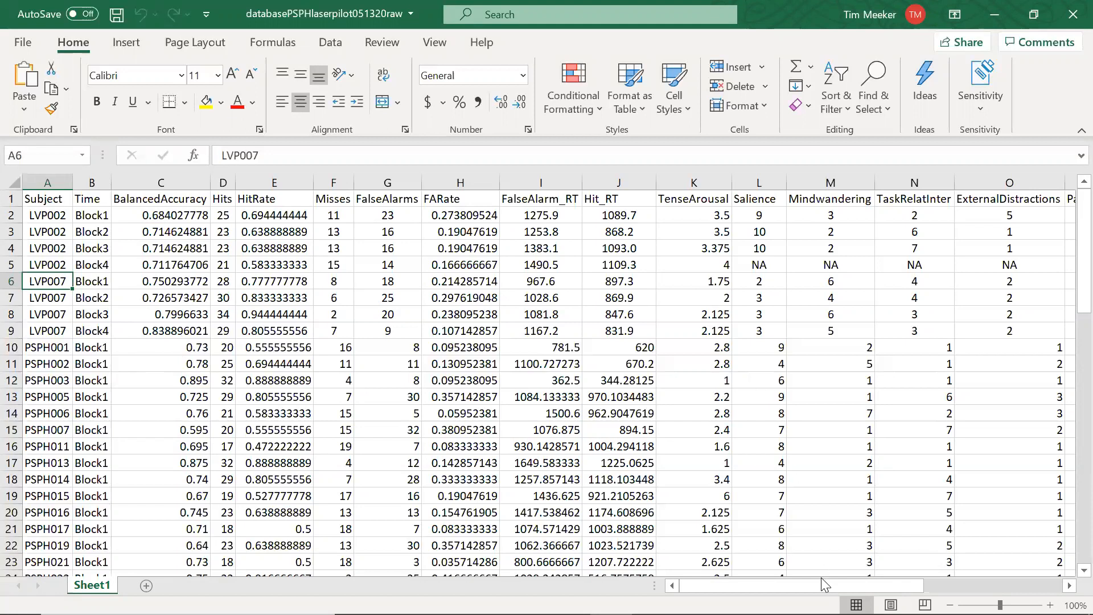
pyautogui.moveTo(820, 581); pyautogui.dragTo(992, 577)
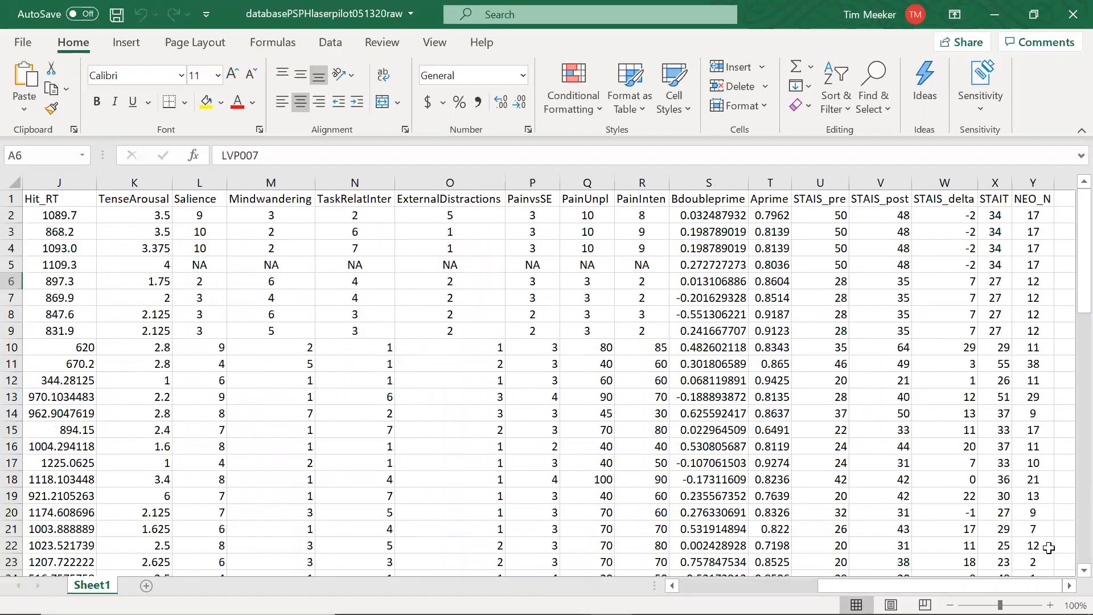
pyautogui.moveTo(1002, 582)
pyautogui.click(789, 582)
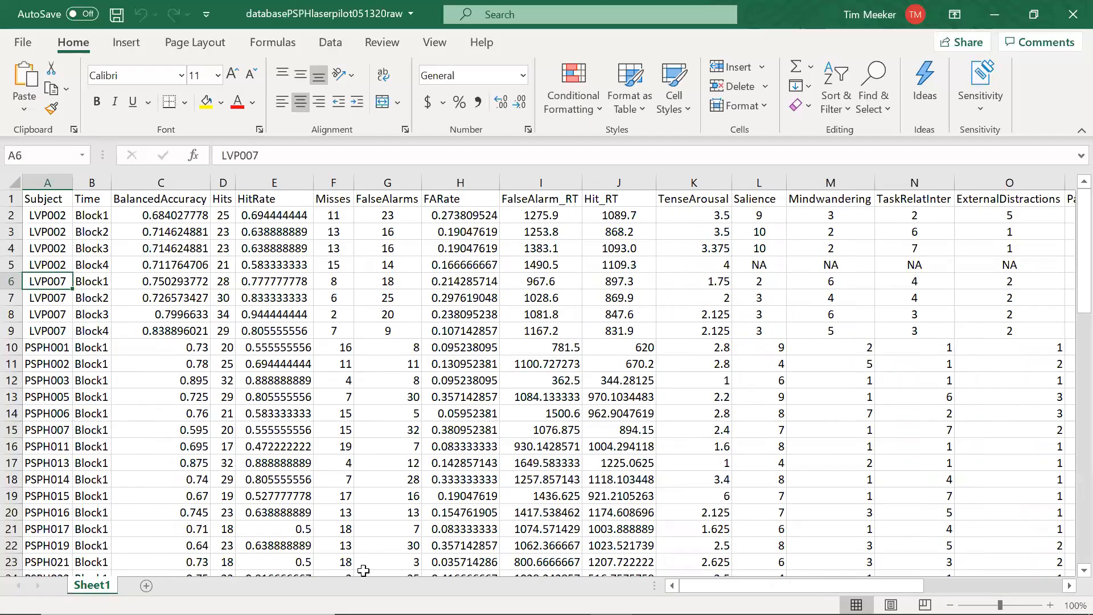
# Check the workbook's file format in the Save As options, and close the workbook without saving a copy
pyautogui.moveTo(368, 614)
pyautogui.moveTo(611, 598)
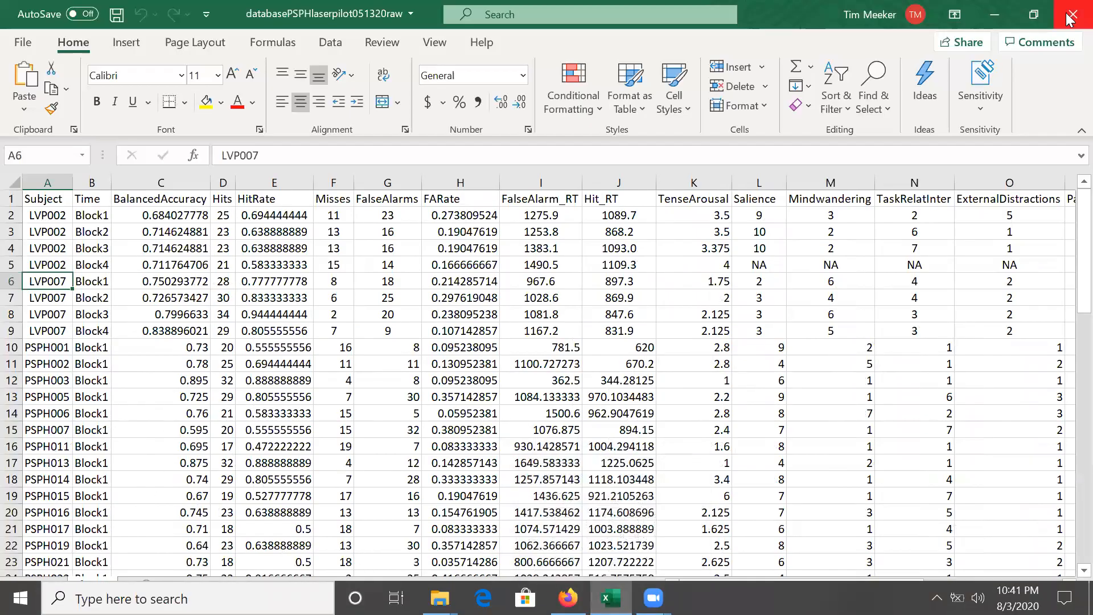
pyautogui.click(30, 39)
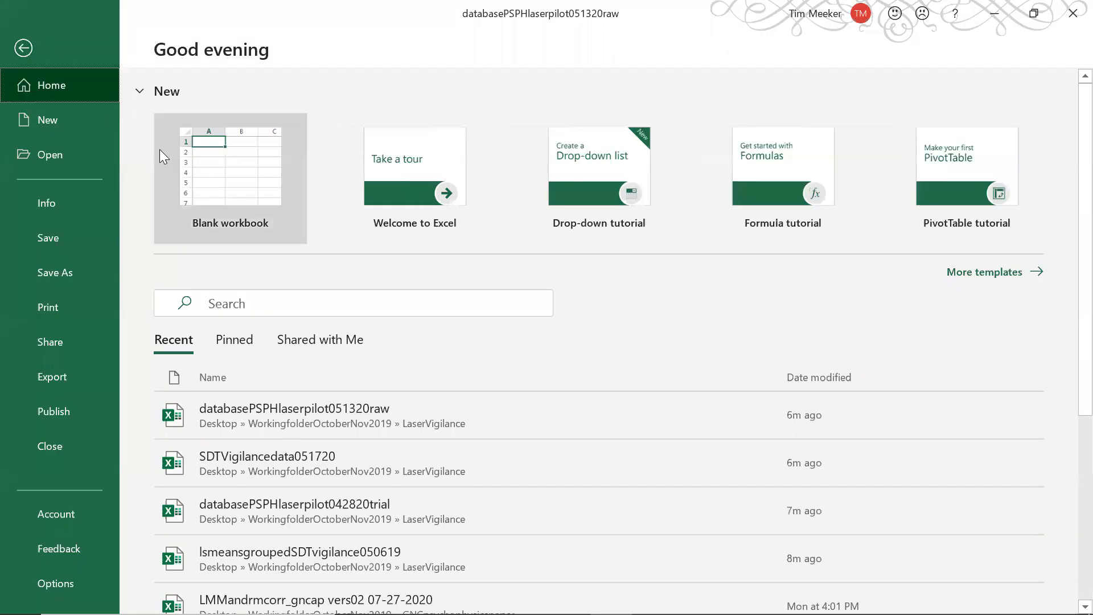
pyautogui.click(99, 270)
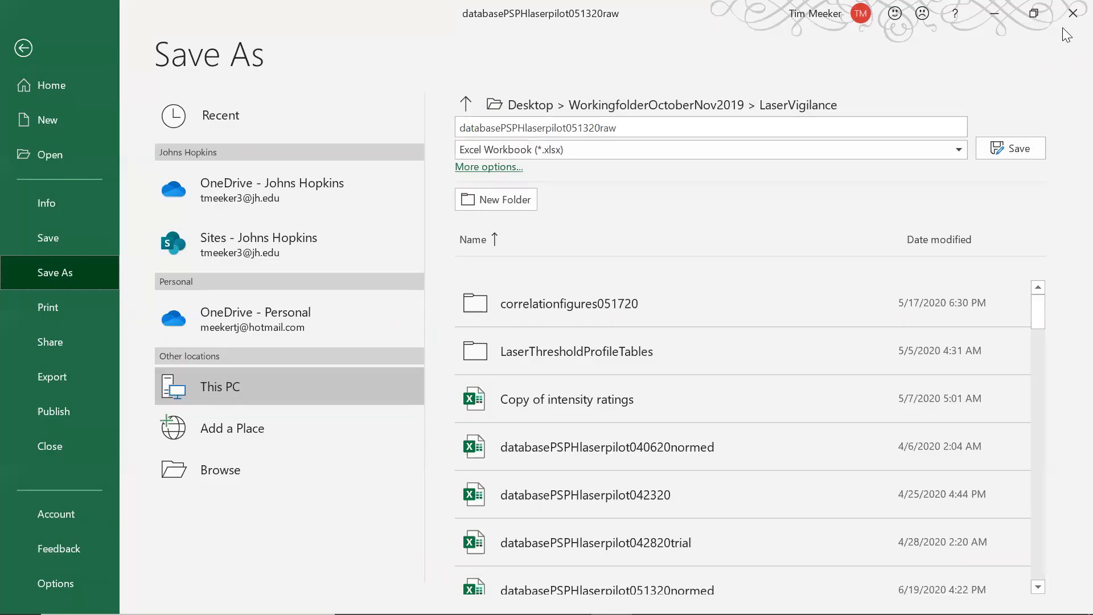
pyautogui.click(1073, 13)
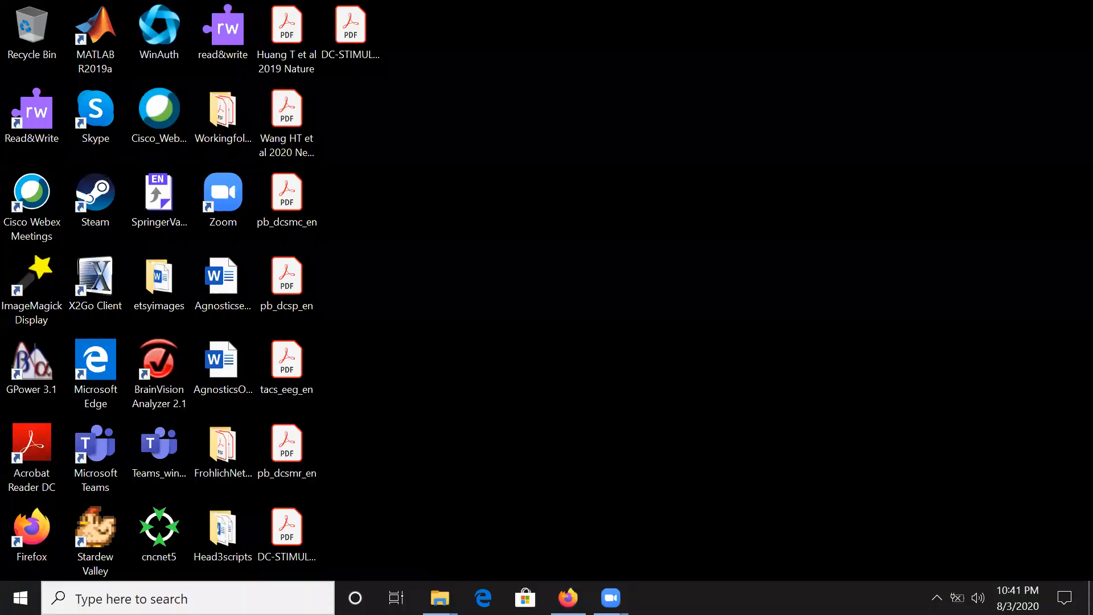
# Launch RStudio and close the dataset view left open from the previous session
pyautogui.click(188, 599)
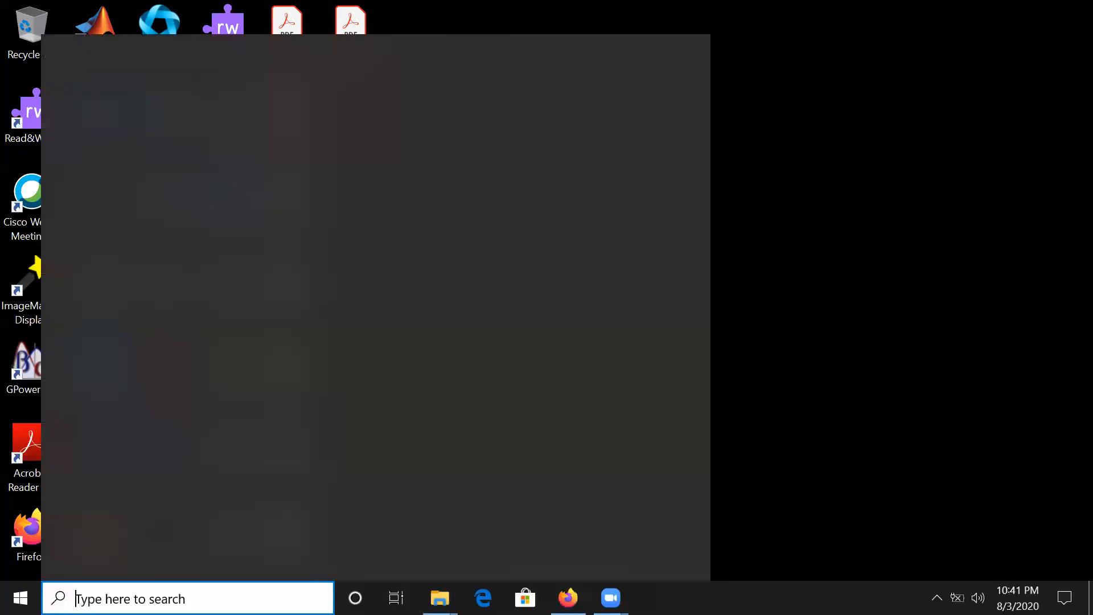
pyautogui.write('rstudio')
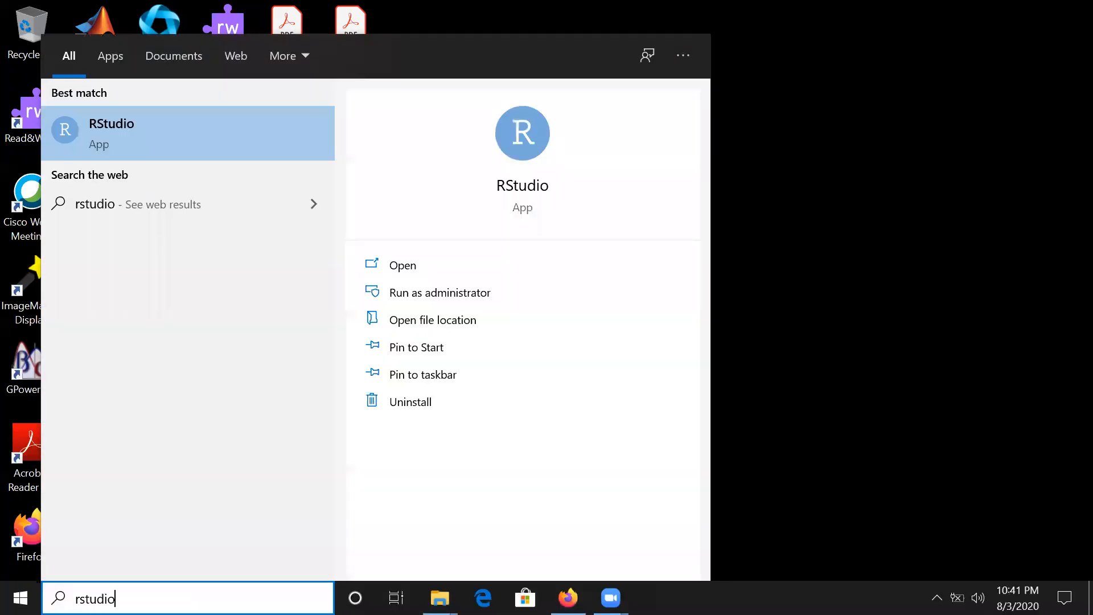
pyautogui.press('Return')
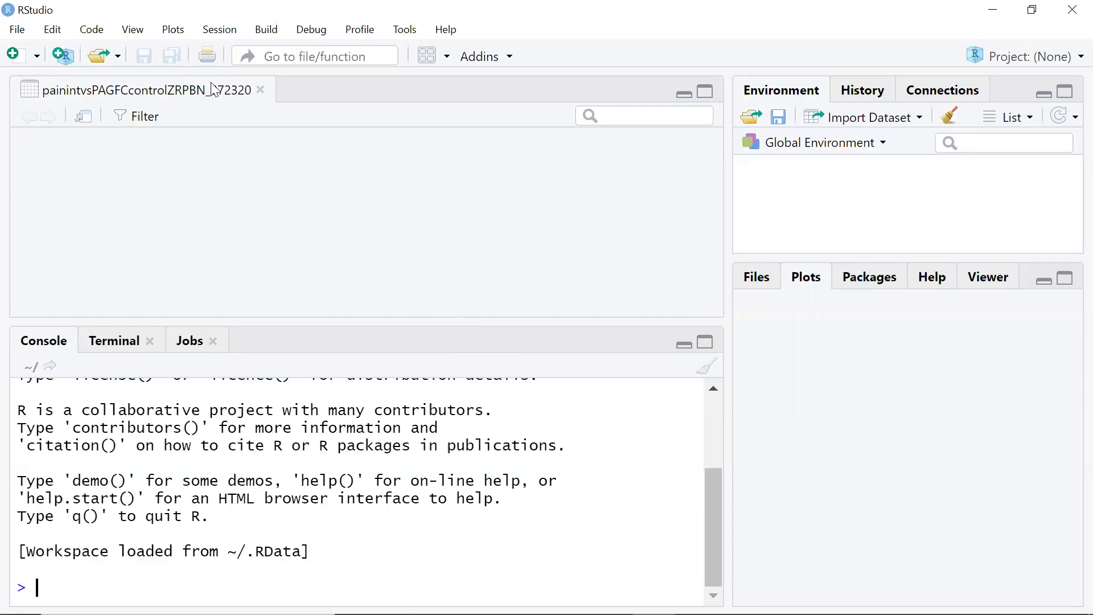
pyautogui.click(260, 90)
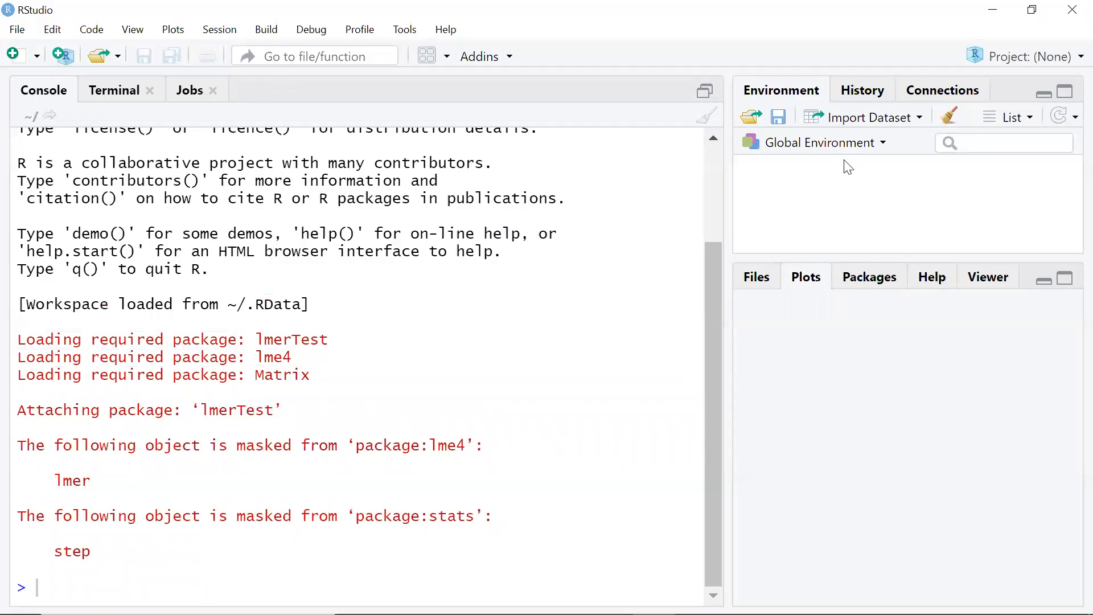
# Start an Excel dataset import and choose databasePSPHlaserpilot051320raw from Desktop > WorkingfolderOctoberNov2019 > LaserVigilance
pyautogui.click(880, 120)
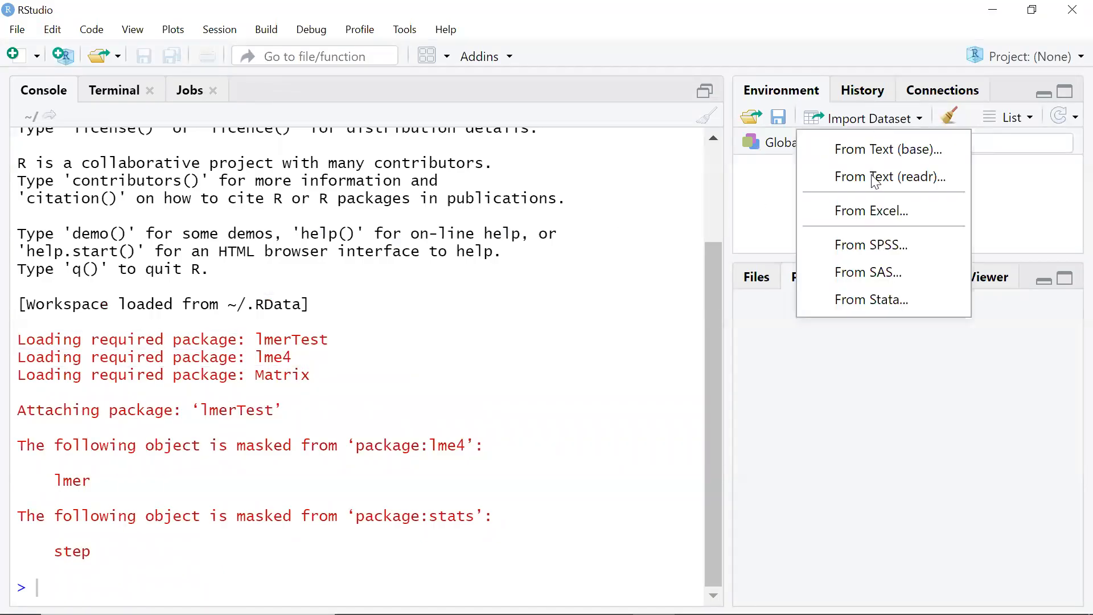
pyautogui.click(866, 212)
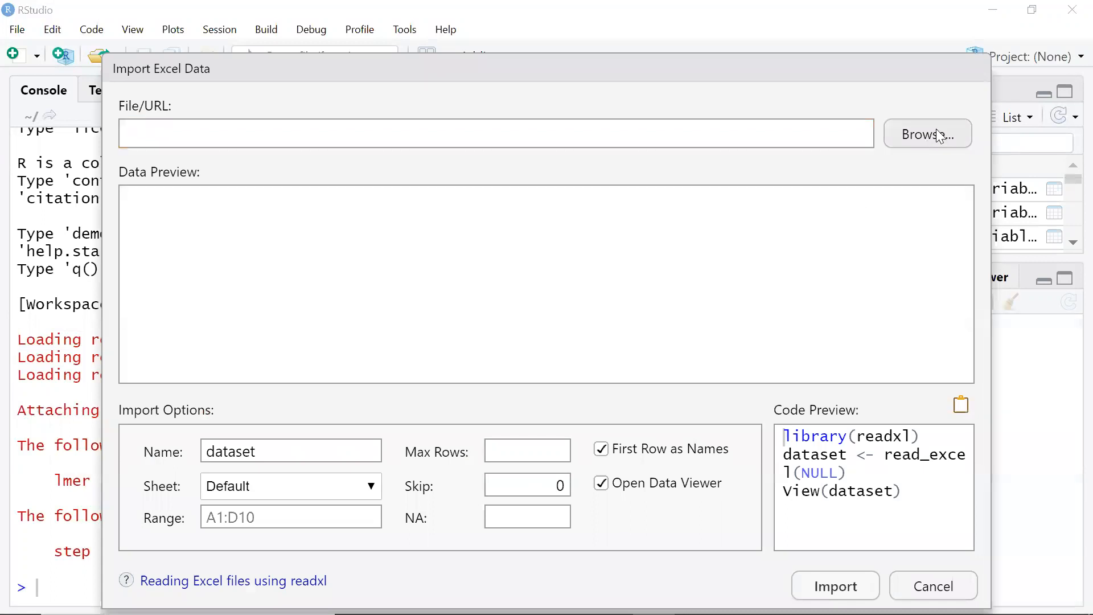
pyautogui.click(939, 135)
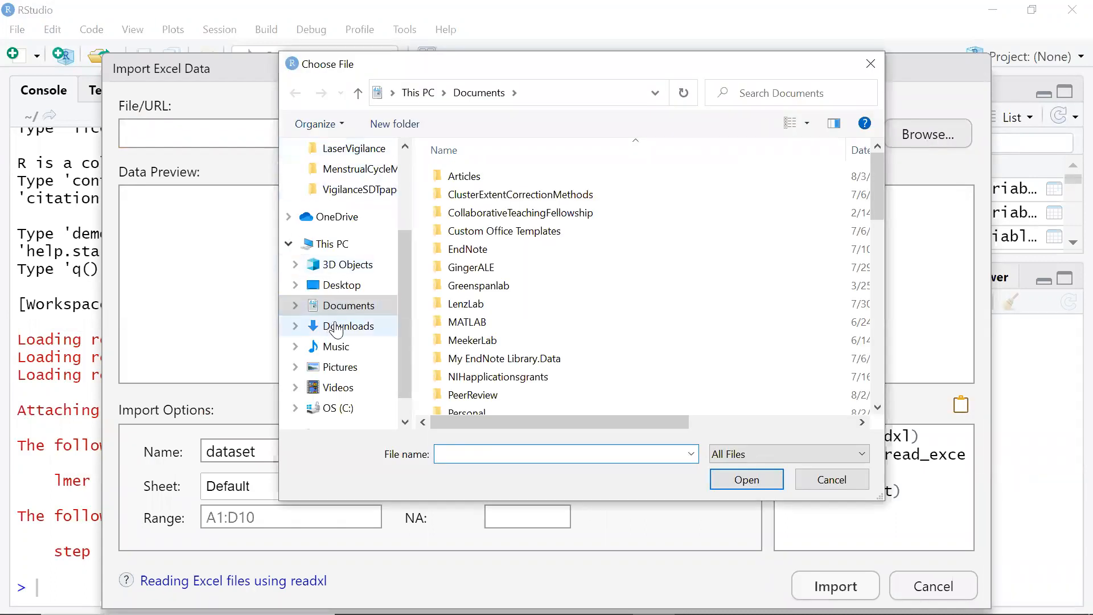
pyautogui.click(366, 285)
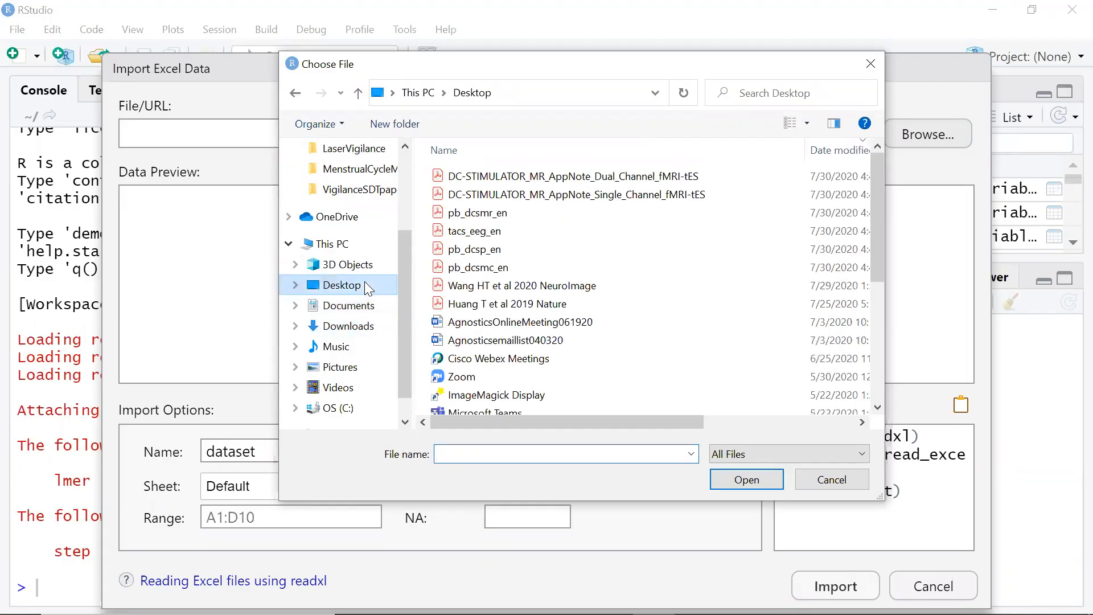
pyautogui.click(879, 373)
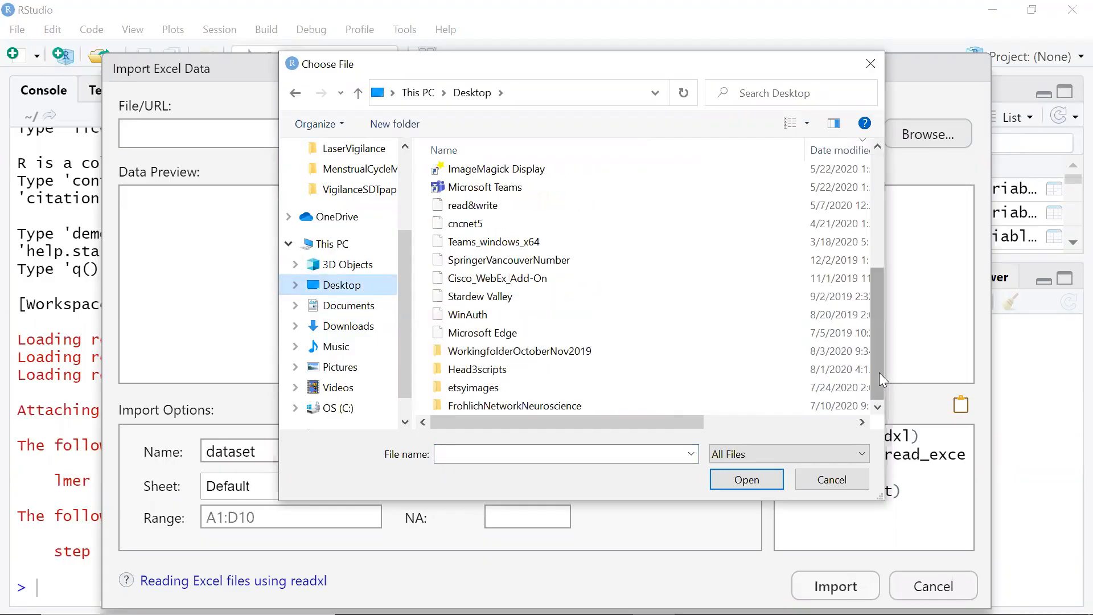
pyautogui.doubleClick(523, 351)
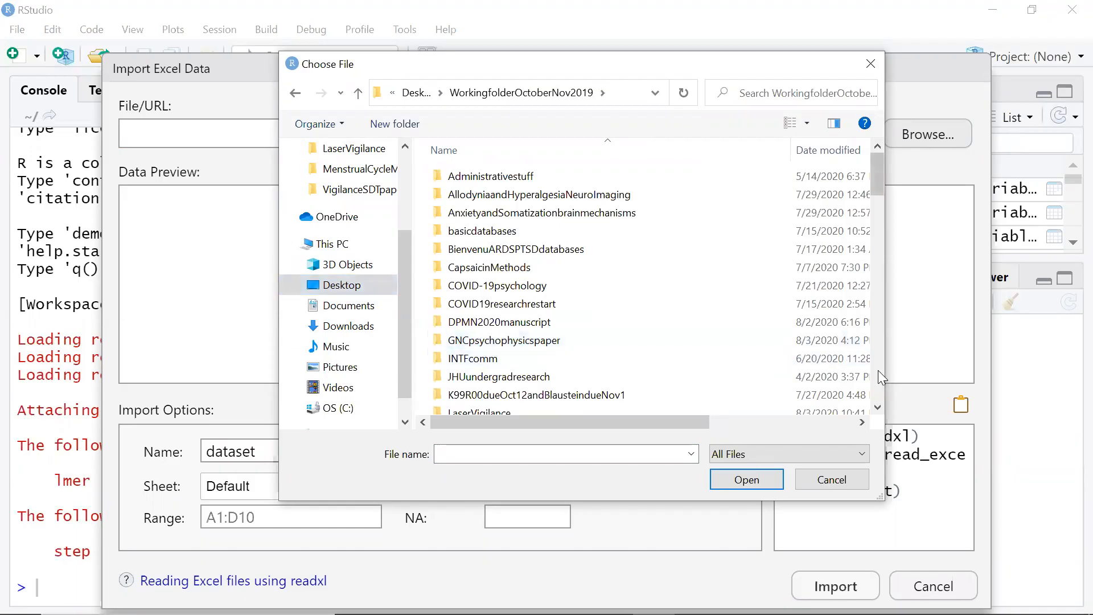
pyautogui.doubleClick(599, 411)
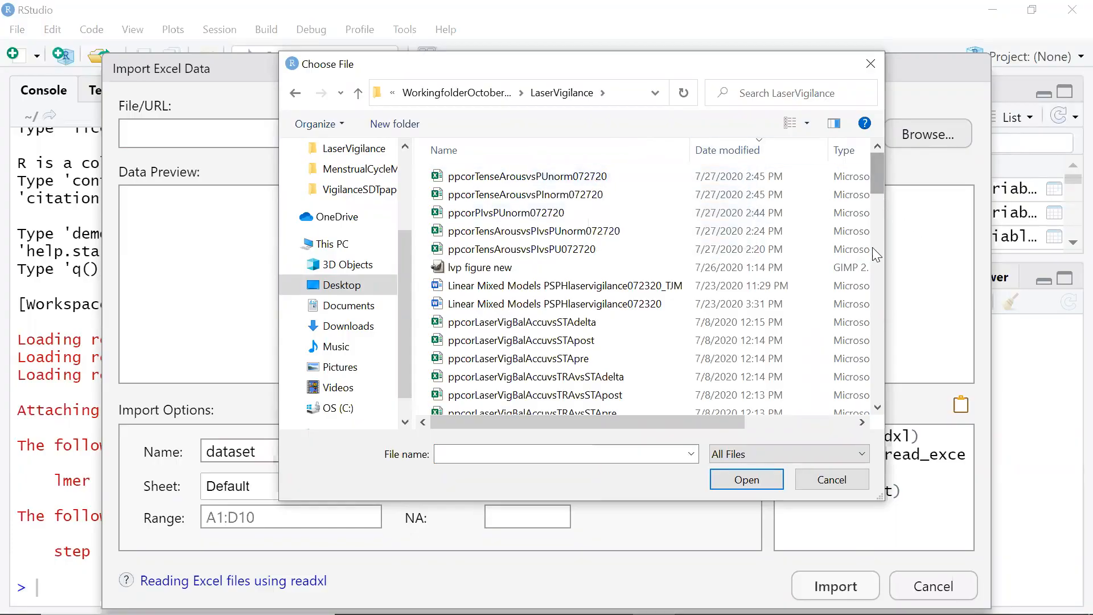
pyautogui.click(881, 300)
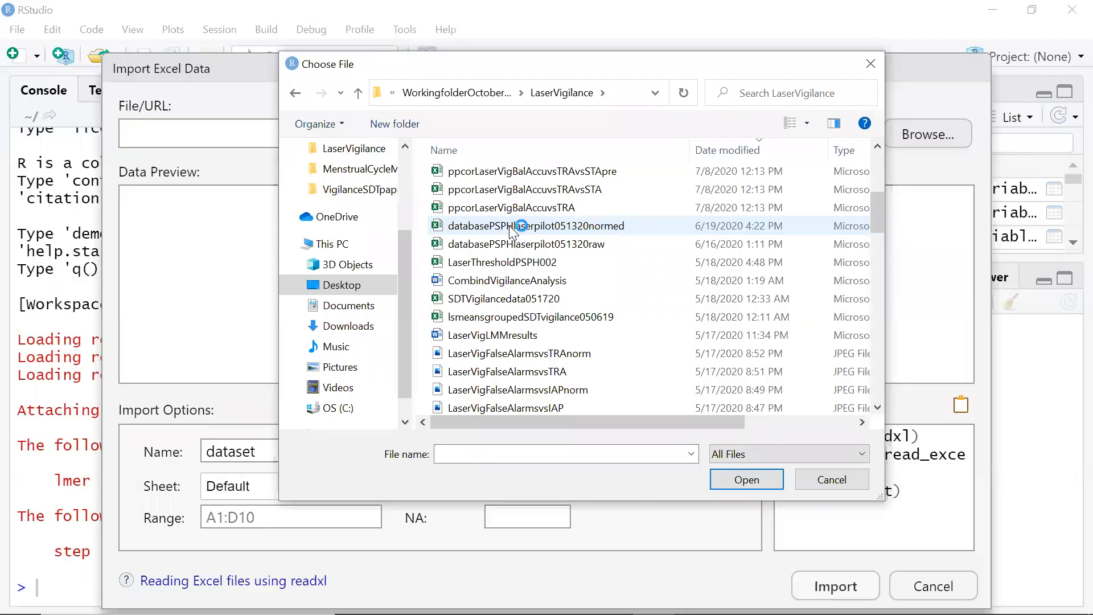
pyautogui.click(518, 245)
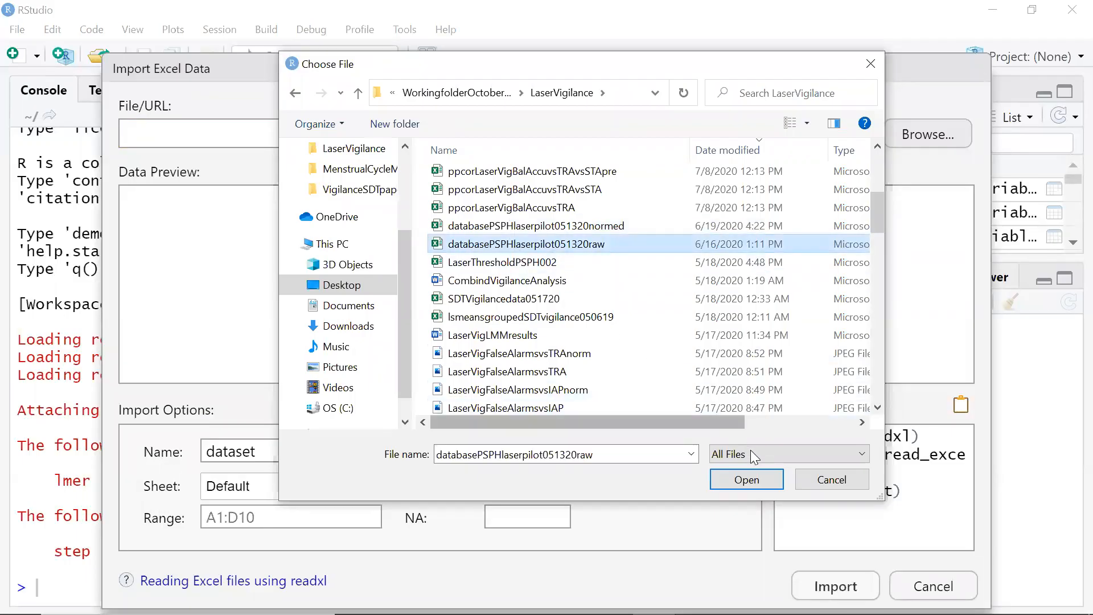
pyautogui.click(754, 477)
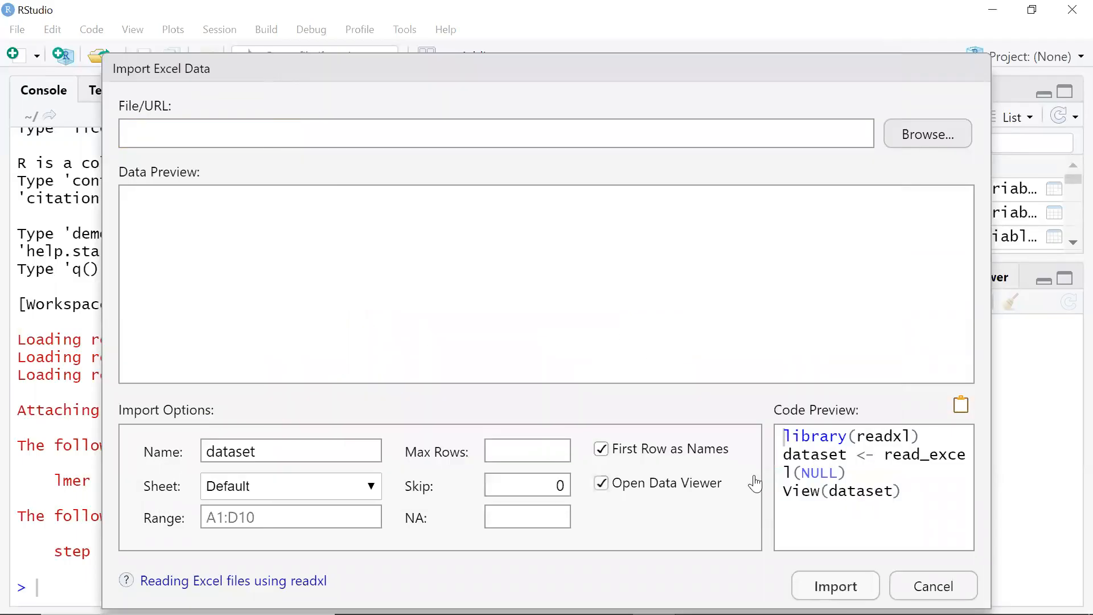
# Check the previewed columns for missing entries and set the import's missing-value code to NA
pyautogui.click(493, 515)
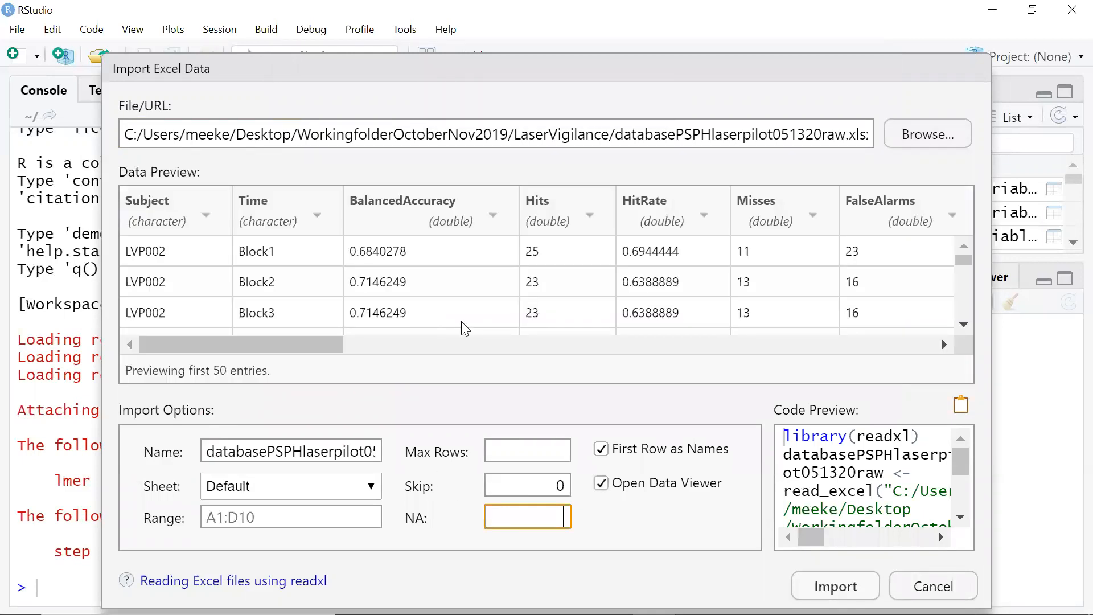
pyautogui.click(414, 350)
pyautogui.moveTo(432, 347); pyautogui.dragTo(543, 370)
pyautogui.moveTo(964, 258); pyautogui.dragTo(964, 268)
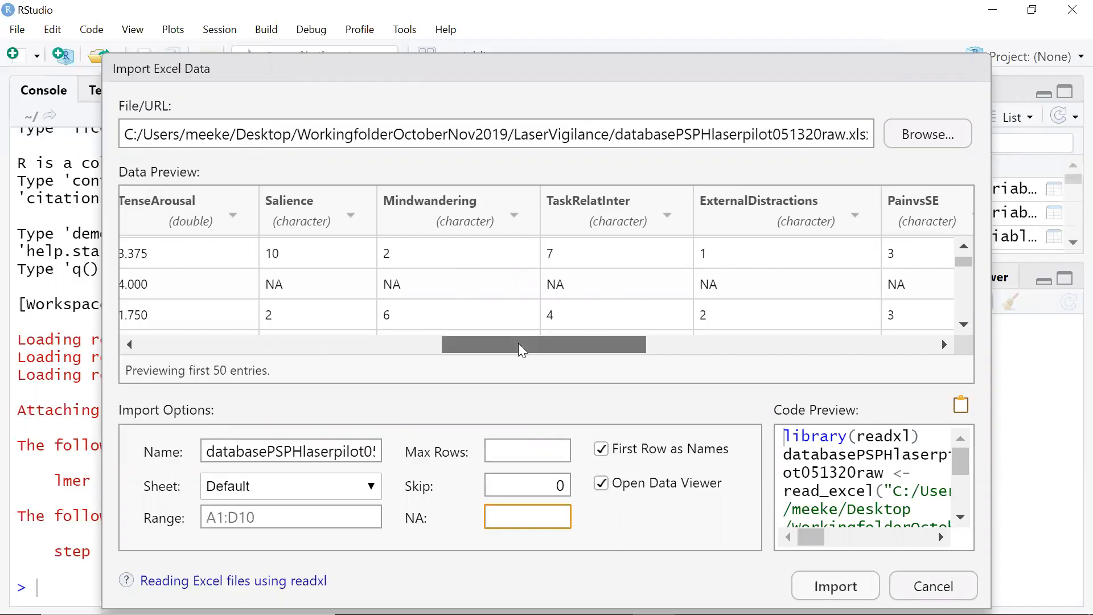
pyautogui.moveTo(522, 350); pyautogui.dragTo(503, 350)
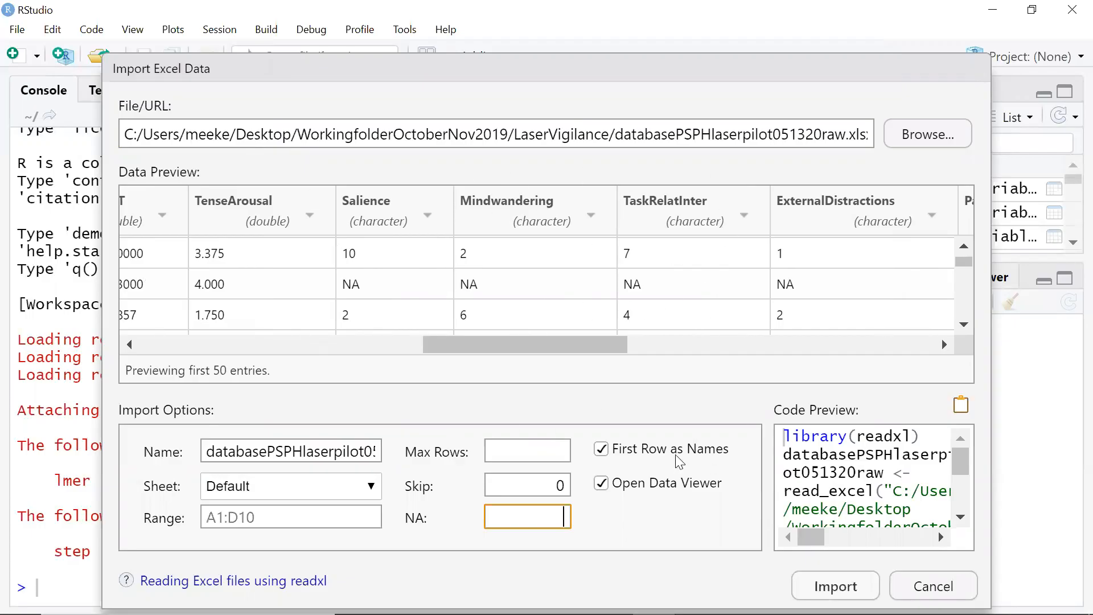
pyautogui.write('NA')
pyautogui.press('Return')
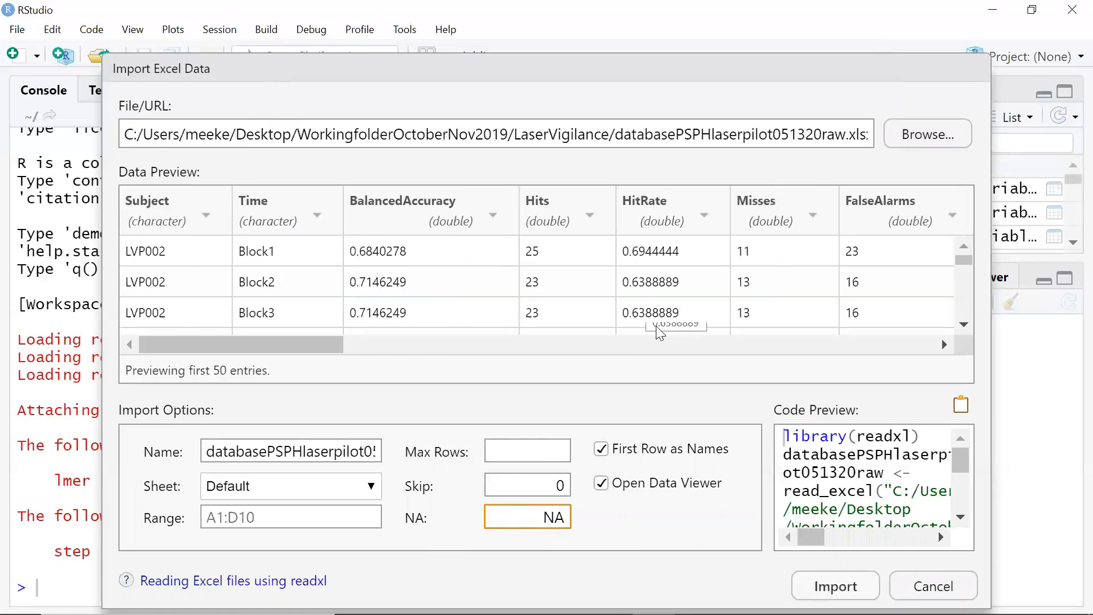
# Import the dataset after checking its column types, and look through the imported columns as far as NEO_N
pyautogui.click(723, 345)
pyautogui.moveTo(723, 347); pyautogui.dragTo(745, 353)
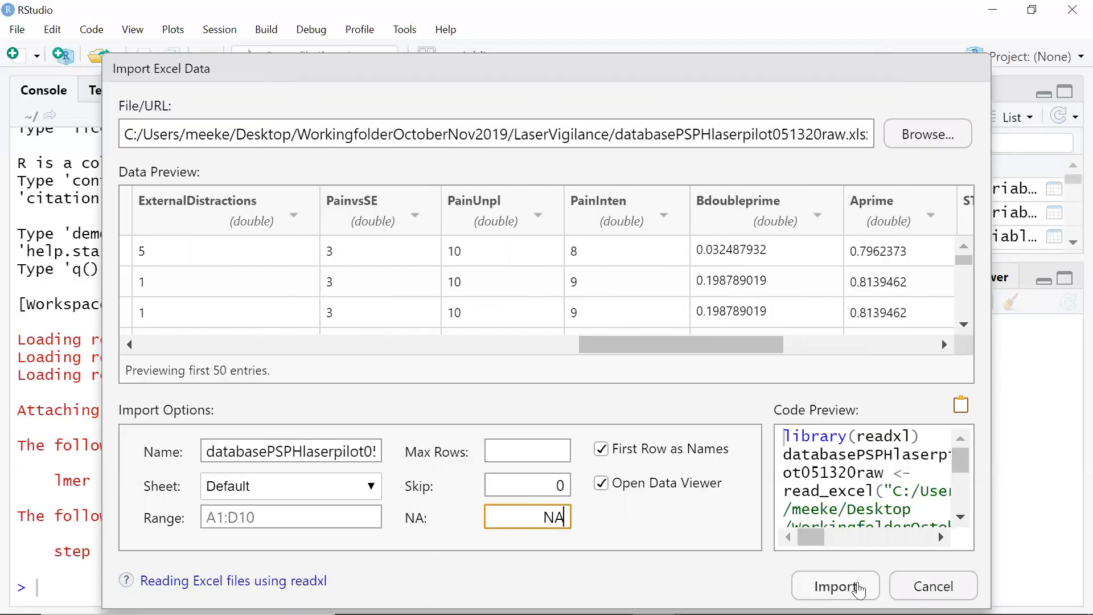
pyautogui.click(835, 587)
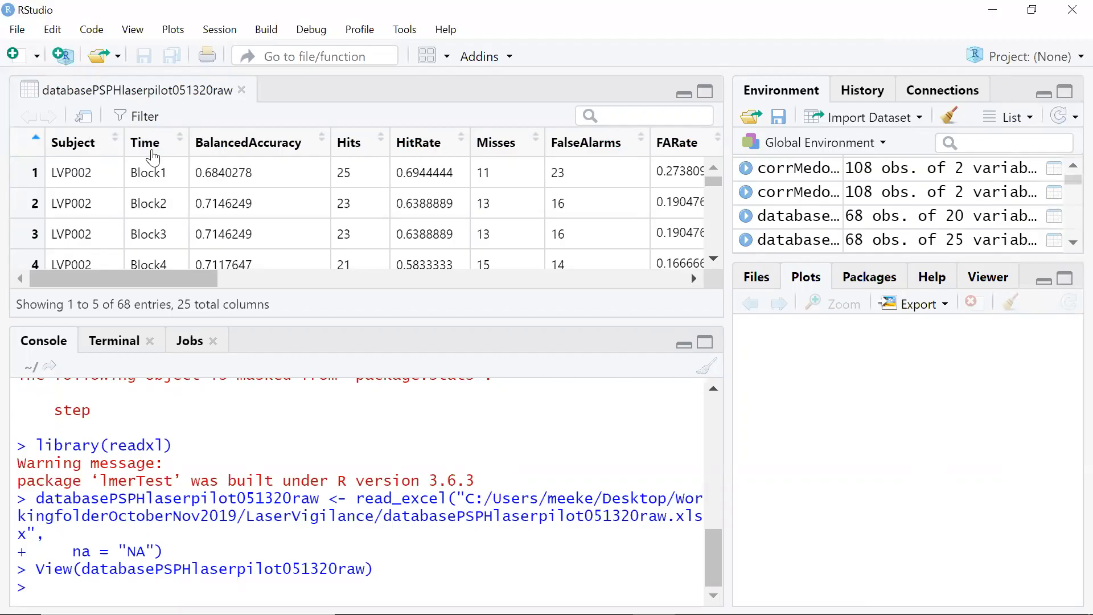
pyautogui.click(235, 284)
pyautogui.moveTo(236, 283); pyautogui.dragTo(496, 282)
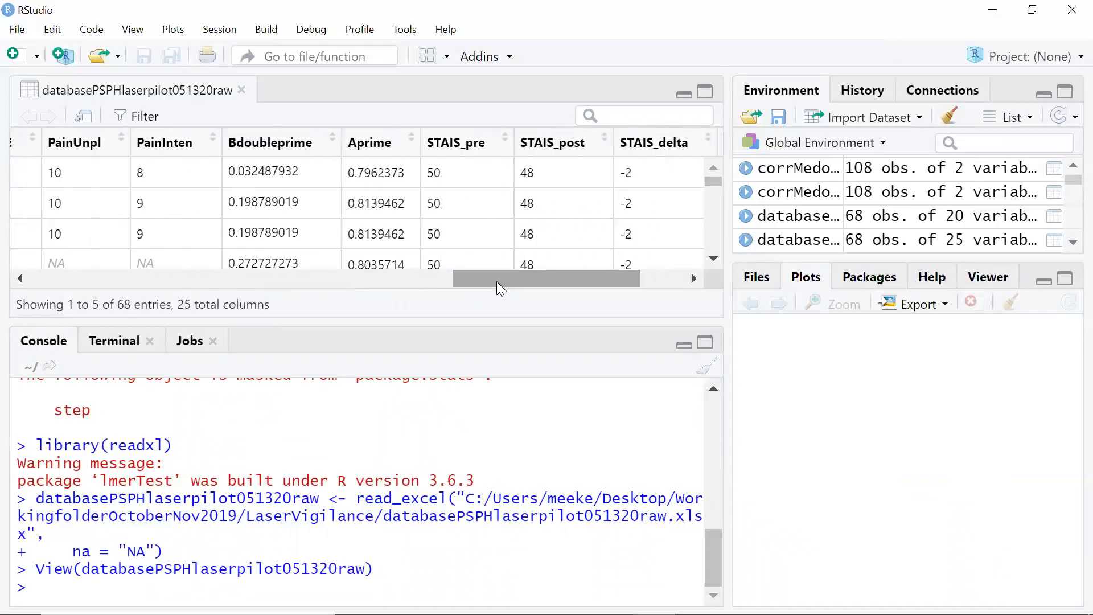
pyautogui.moveTo(537, 281); pyautogui.dragTo(582, 283)
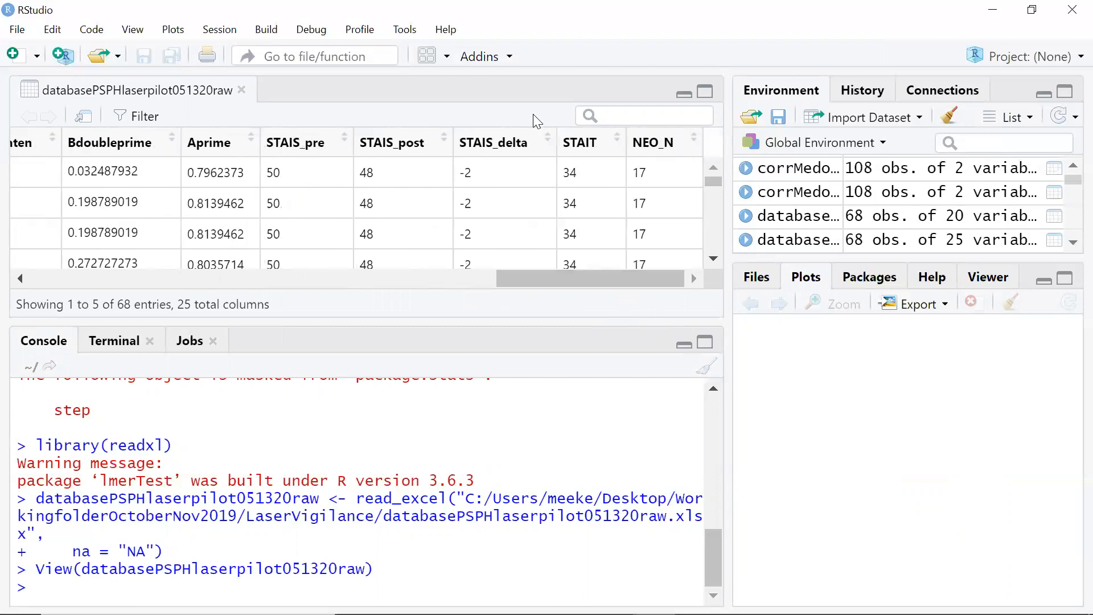
pyautogui.moveTo(509, 278); pyautogui.dragTo(40, 277)
# Load the lme4 package in the console with library(lme4)
pyautogui.click(100, 583)
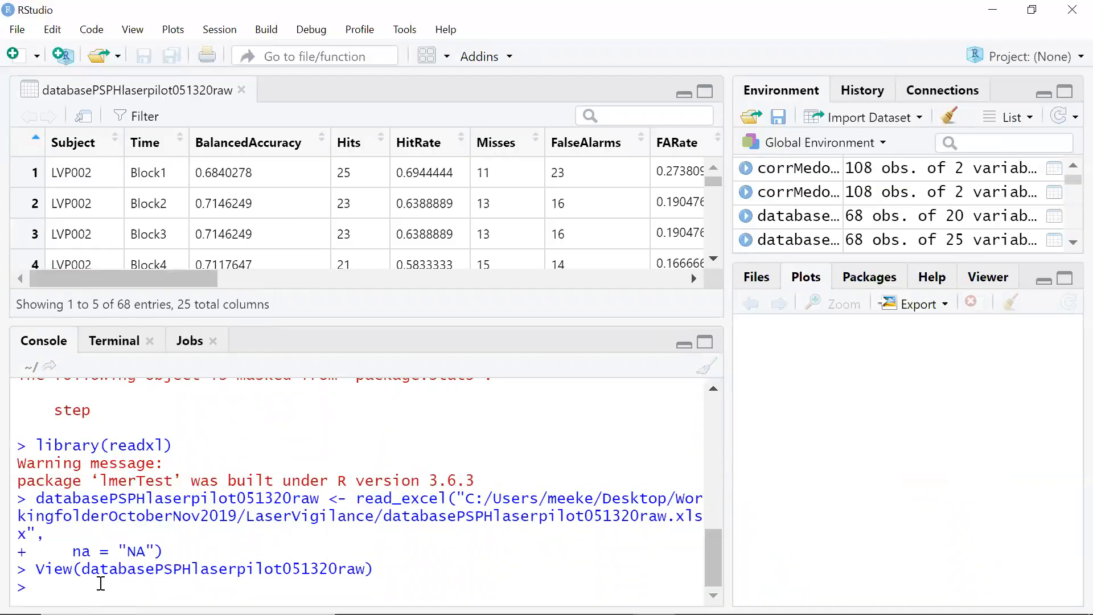
pyautogui.write('library')
pyautogui.press('Tab')
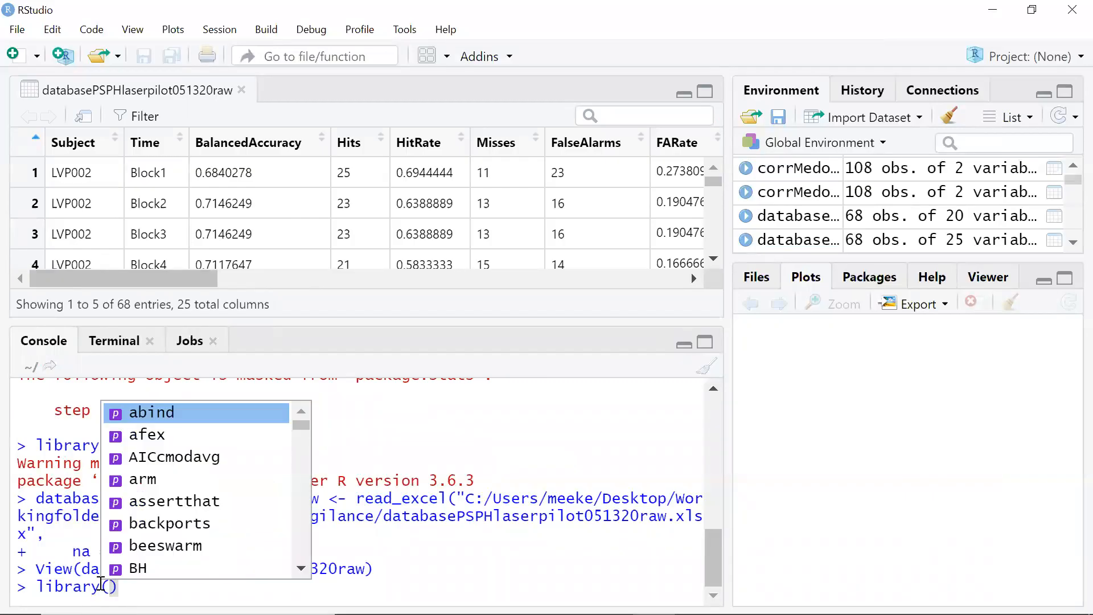
pyautogui.write('lme4')
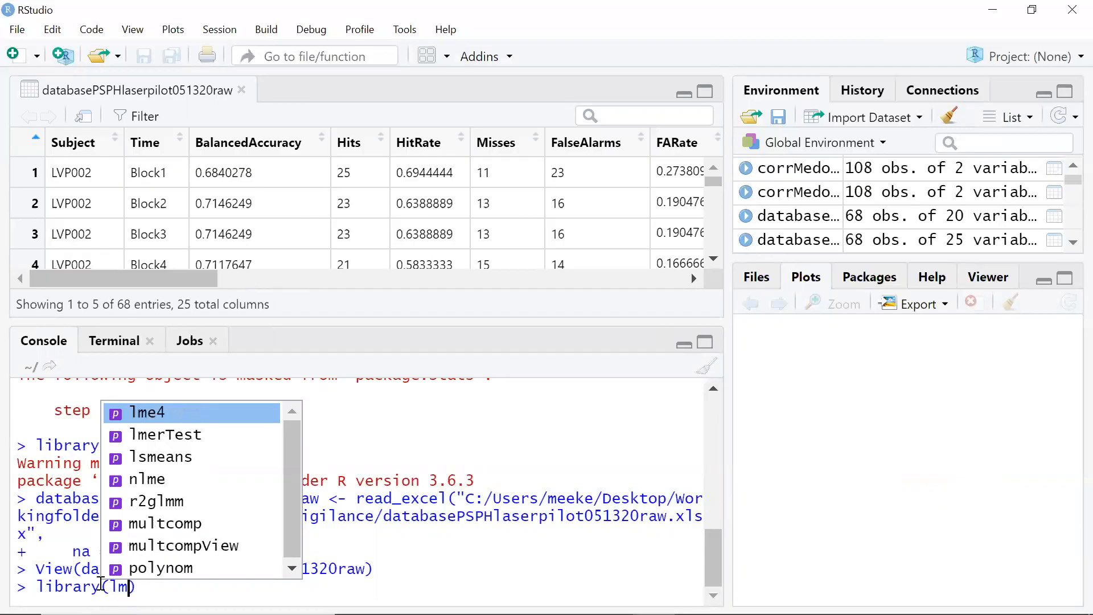
pyautogui.press('Return')
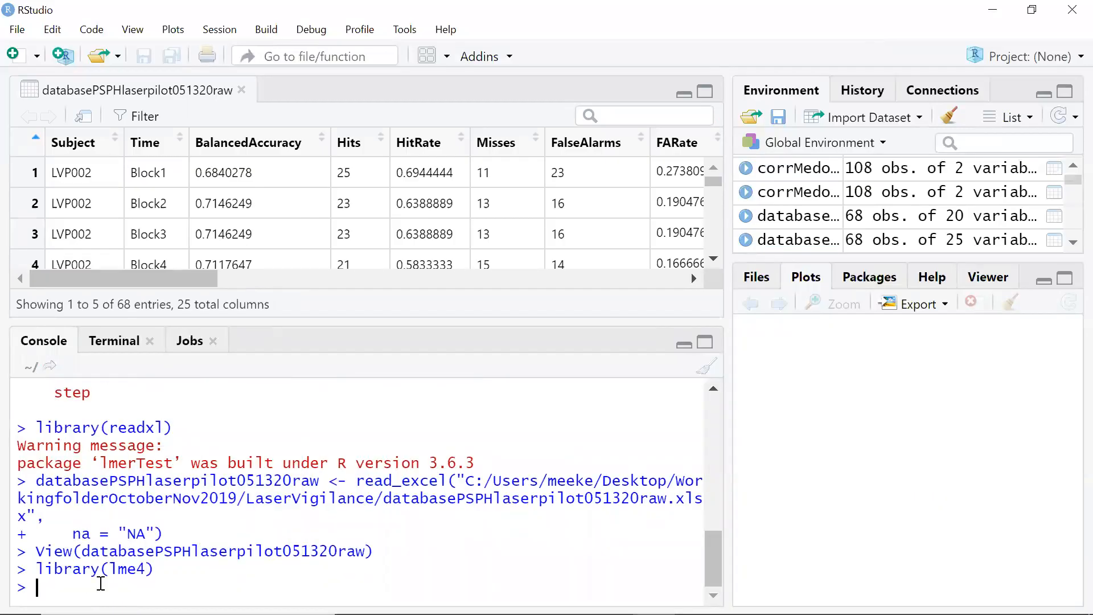
# Load the lmerTest package by reusing the previous library command with lmerTest as the package name
pyautogui.press('Up')
pyautogui.press('Left')
pyautogui.press('BackSpace')
pyautogui.press('BackSpace')
pyautogui.press('BackSpace')
pyautogui.press('BackSpace')
pyautogui.write('lme')
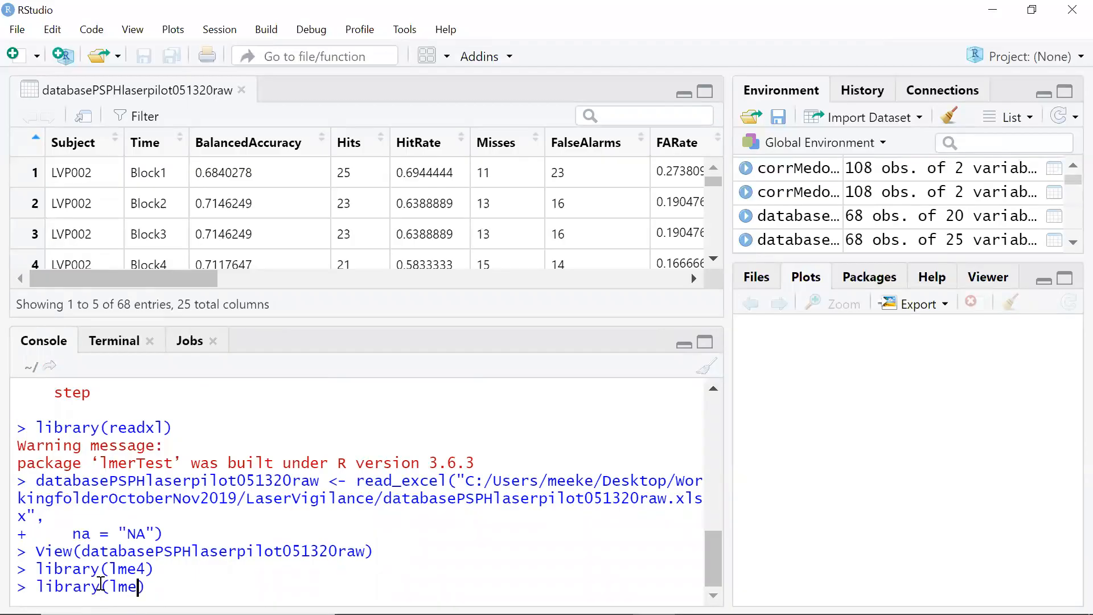
pyautogui.press('Down')
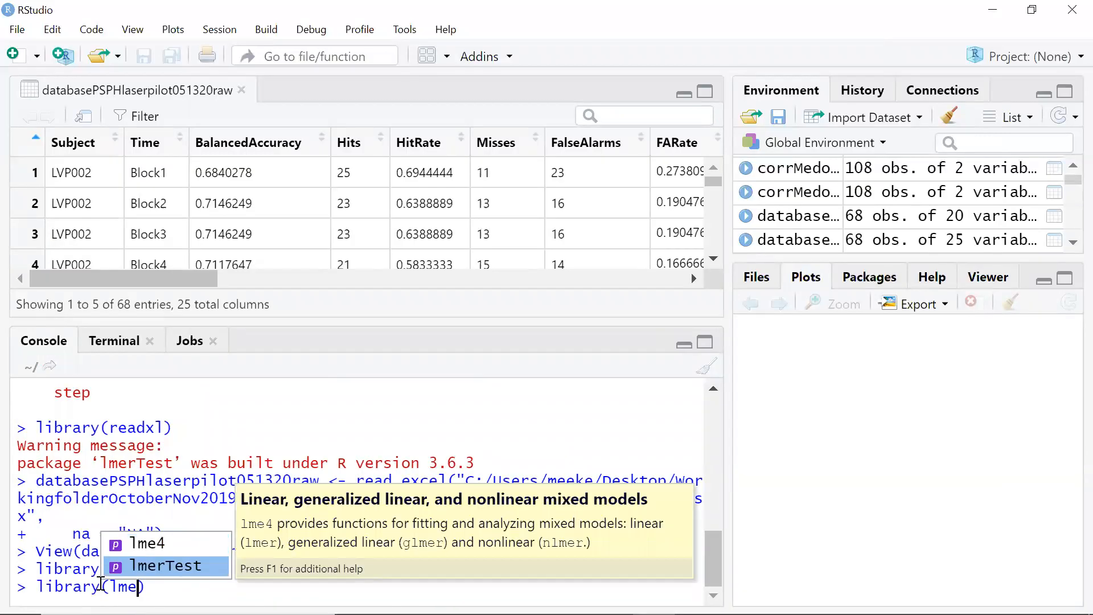
pyautogui.press('Return')
pyautogui.press('Return')
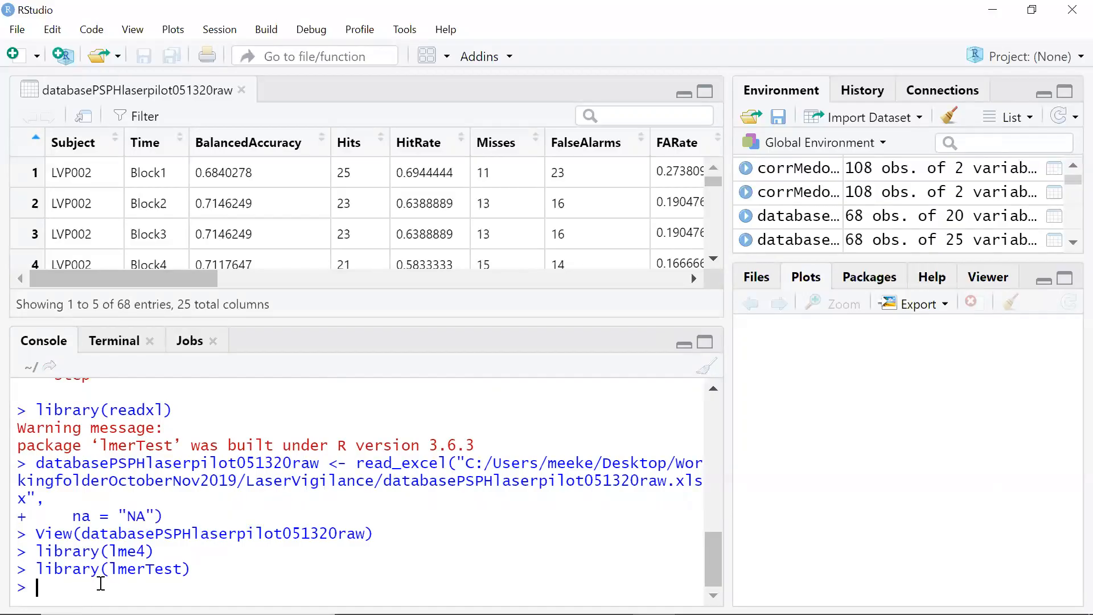
pyautogui.write('lme')
pyautogui.press('BackSpace')
pyautogui.press('BackSpace')
pyautogui.press('BackSpace')
# Recall the lme4RIPLPhase command with lmer(RIPL_BetaCoeff~1+Phase+(1|Subject)) from the console history as a template
pyautogui.press('Up')
pyautogui.press('Up')
pyautogui.press('Up')
pyautogui.press('Up')
pyautogui.press('Up')
pyautogui.press('Up')
pyautogui.press('Up')
pyautogui.press('Up')
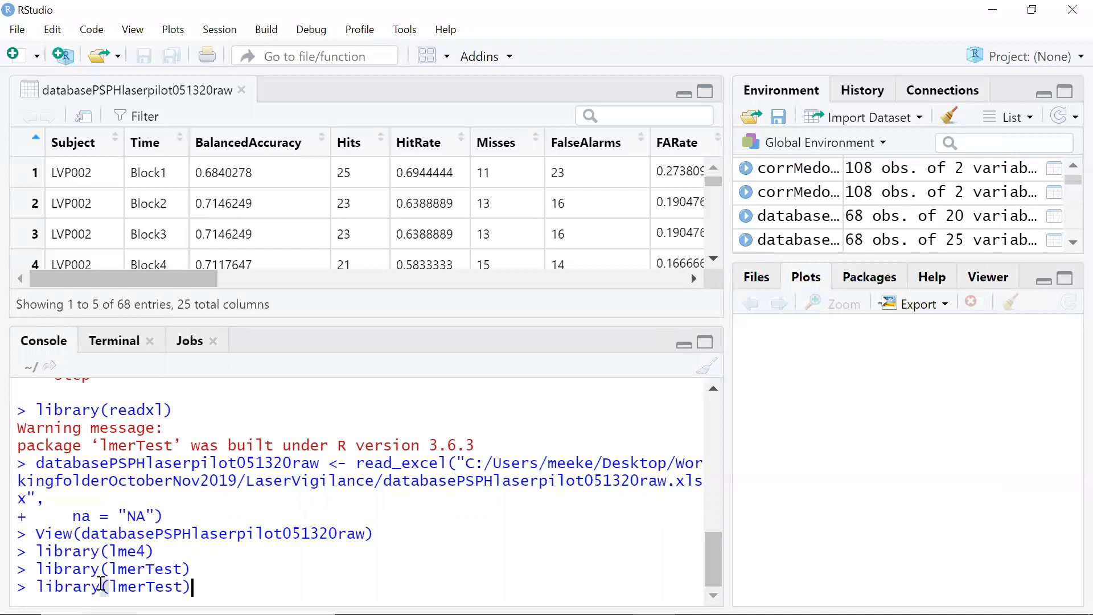
pyautogui.press('Up')
pyautogui.press('Up')
pyautogui.press('Up')
pyautogui.press('Up')
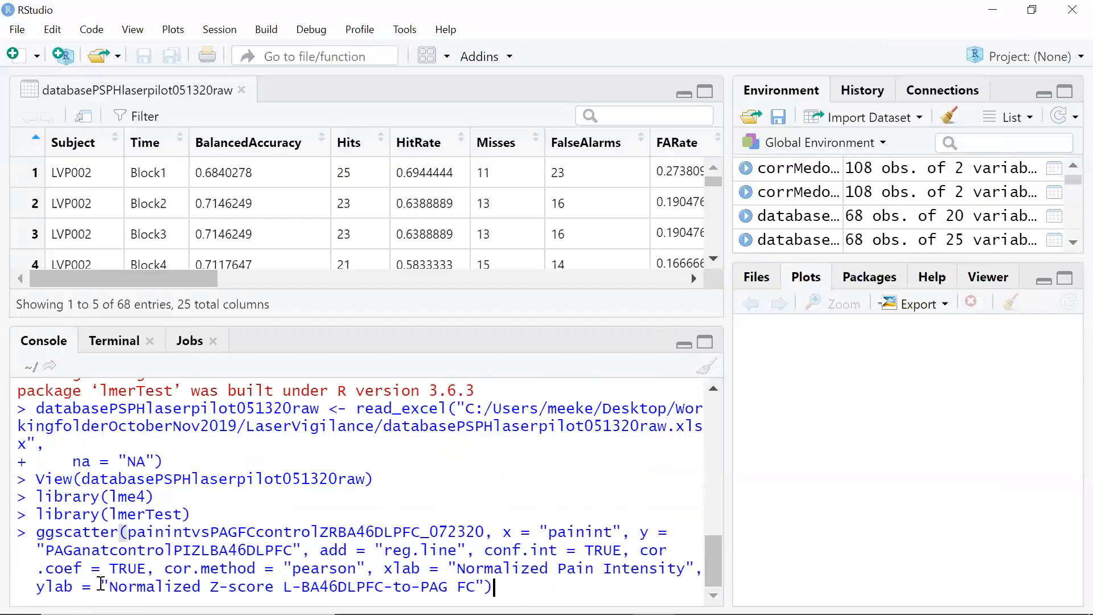
pyautogui.press('Up')
pyautogui.press('Up')
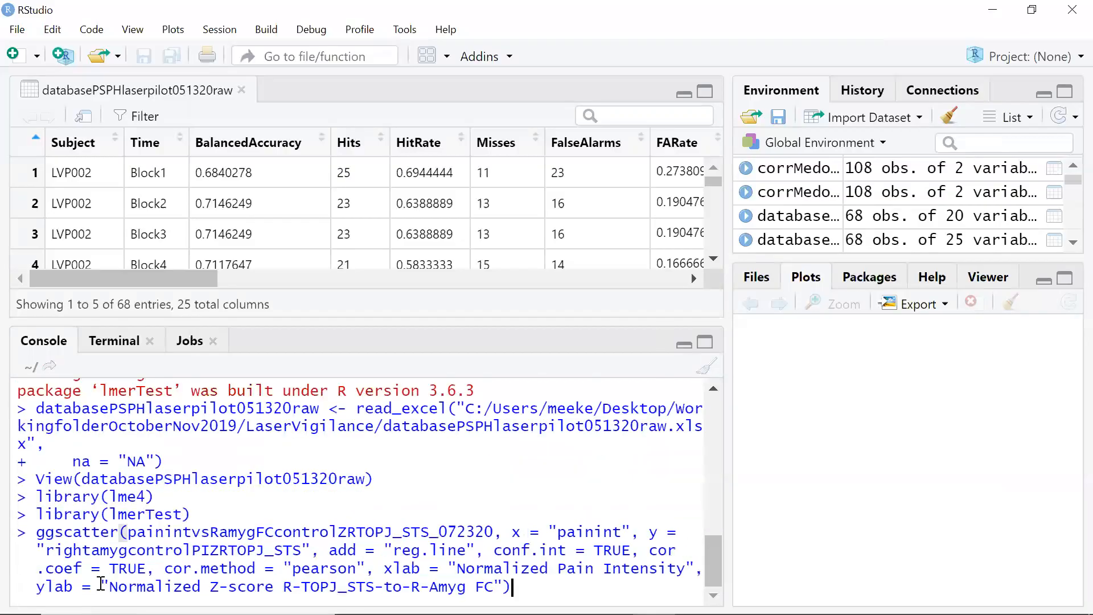
pyautogui.press('Up')
pyautogui.press('Up')
pyautogui.press('Up')
pyautogui.press('Up')
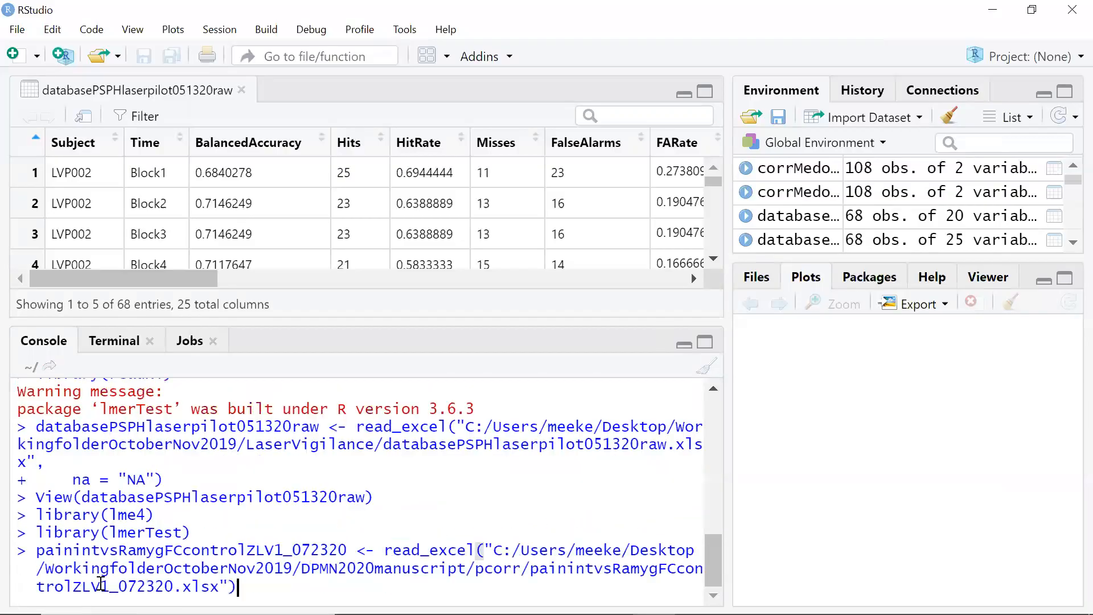
pyautogui.press('Up')
pyautogui.press('Up')
pyautogui.press('Down')
pyautogui.press('Down')
pyautogui.press('Up')
pyautogui.press('Down')
pyautogui.press('Up')
pyautogui.press('Down')
pyautogui.press('Up')
pyautogui.press('Up')
pyautogui.press('Up')
pyautogui.press('Up')
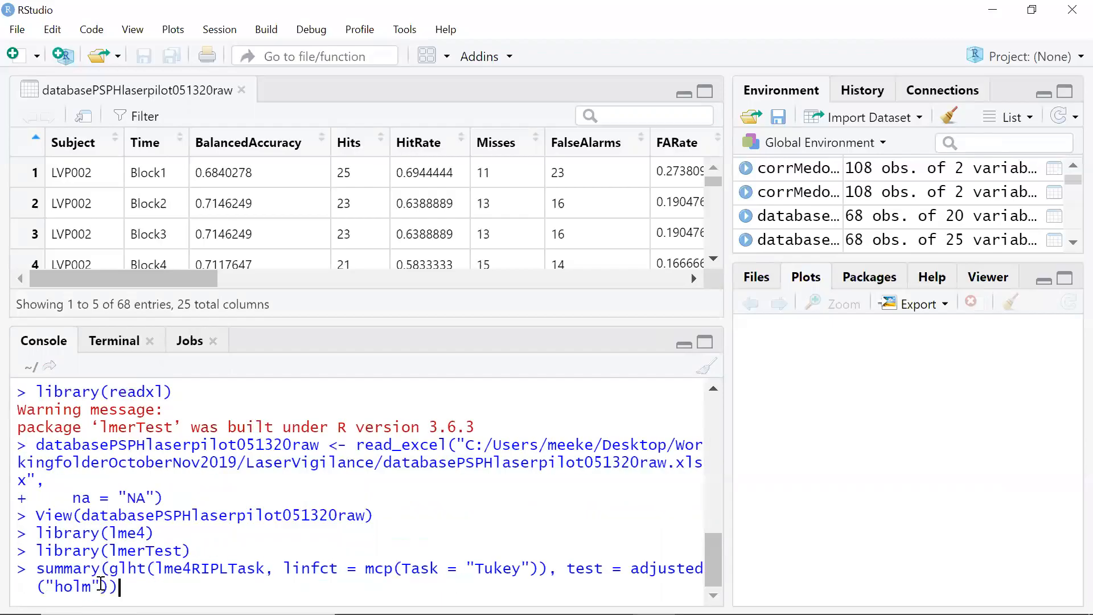
pyautogui.press('Up')
pyautogui.press('Up')
pyautogui.press('Up')
pyautogui.press('Up')
pyautogui.press('Up')
pyautogui.press('Up')
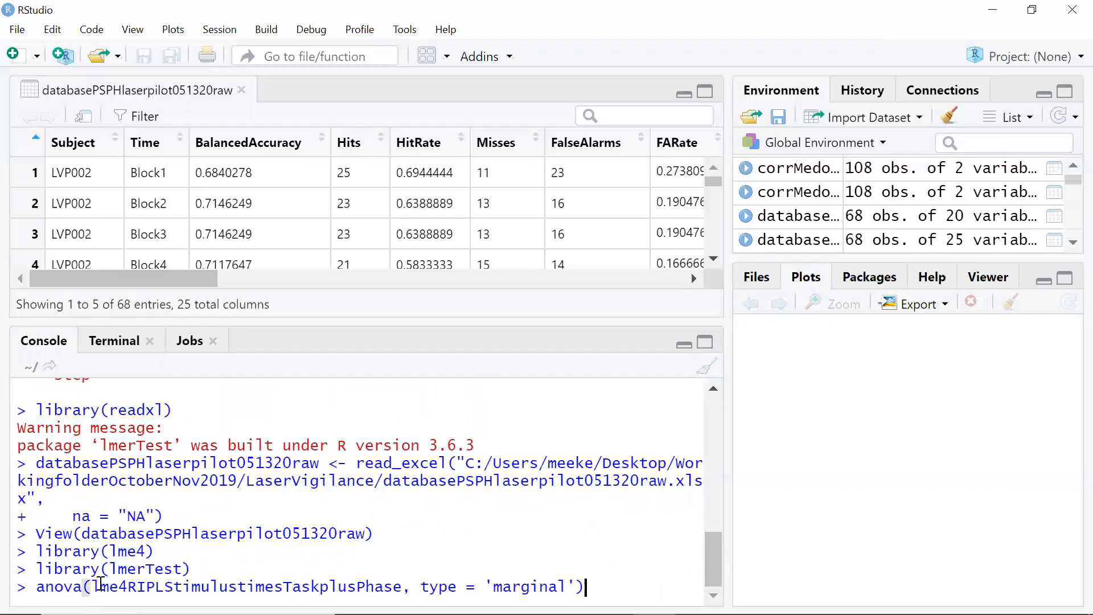
pyautogui.press('Up')
pyautogui.press('Up')
pyautogui.press('Up')
pyautogui.press('Up')
pyautogui.press('Up')
pyautogui.press('Up')
pyautogui.press('Up')
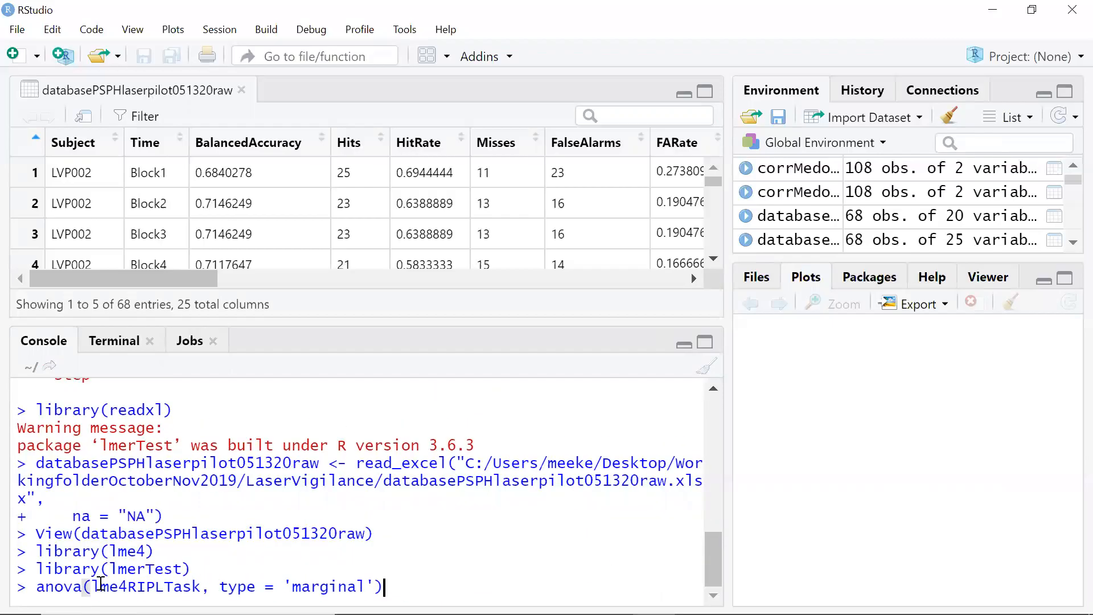
pyautogui.press('Up')
pyautogui.press('Up')
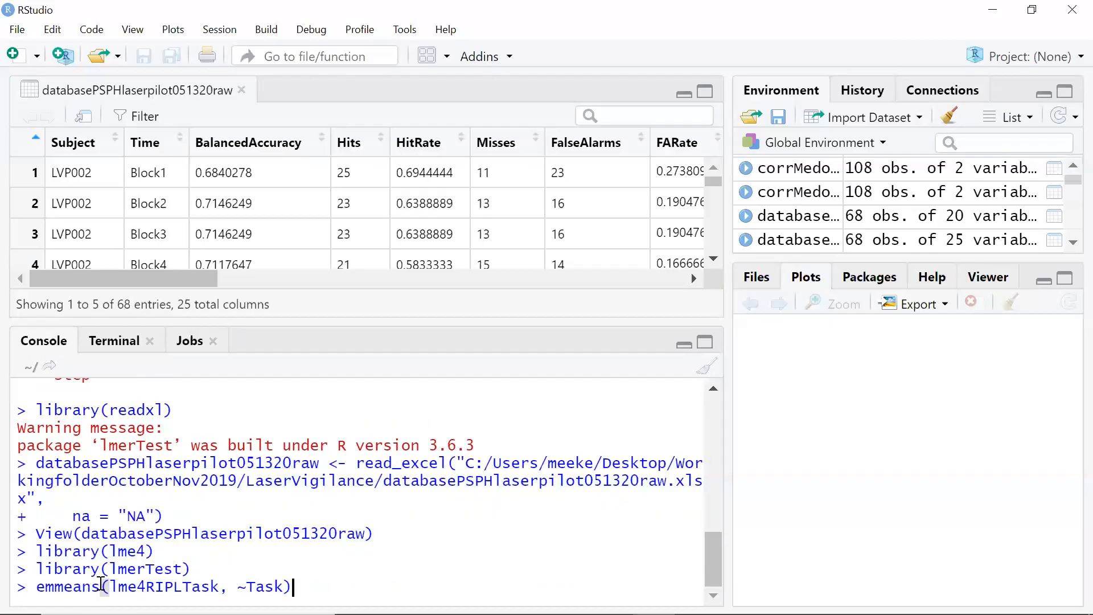
pyautogui.press('Up')
pyautogui.press('Up')
pyautogui.press('Up')
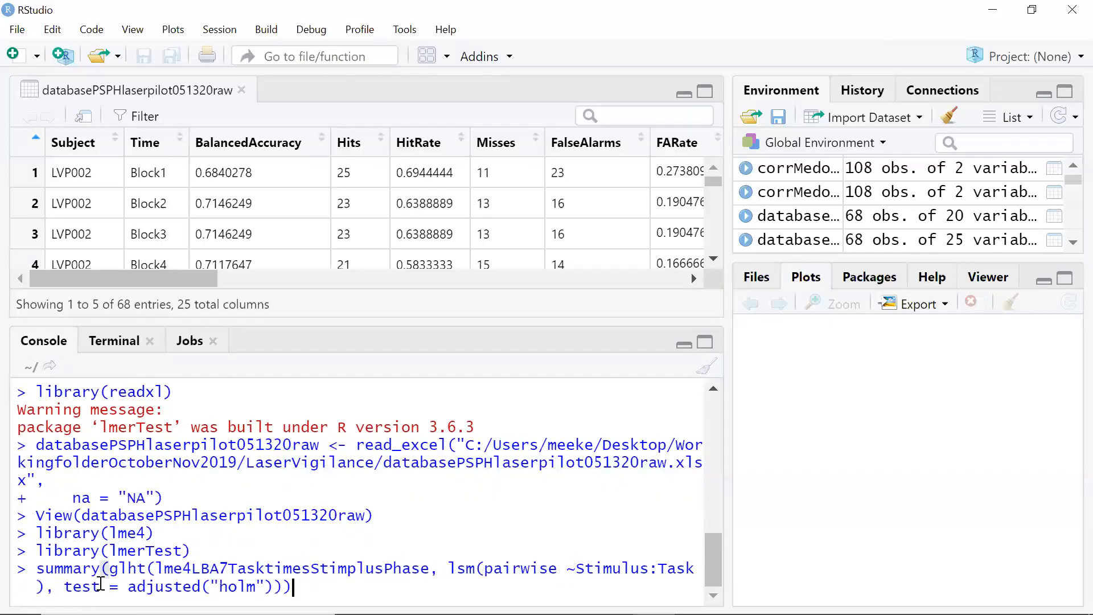
pyautogui.press('Up')
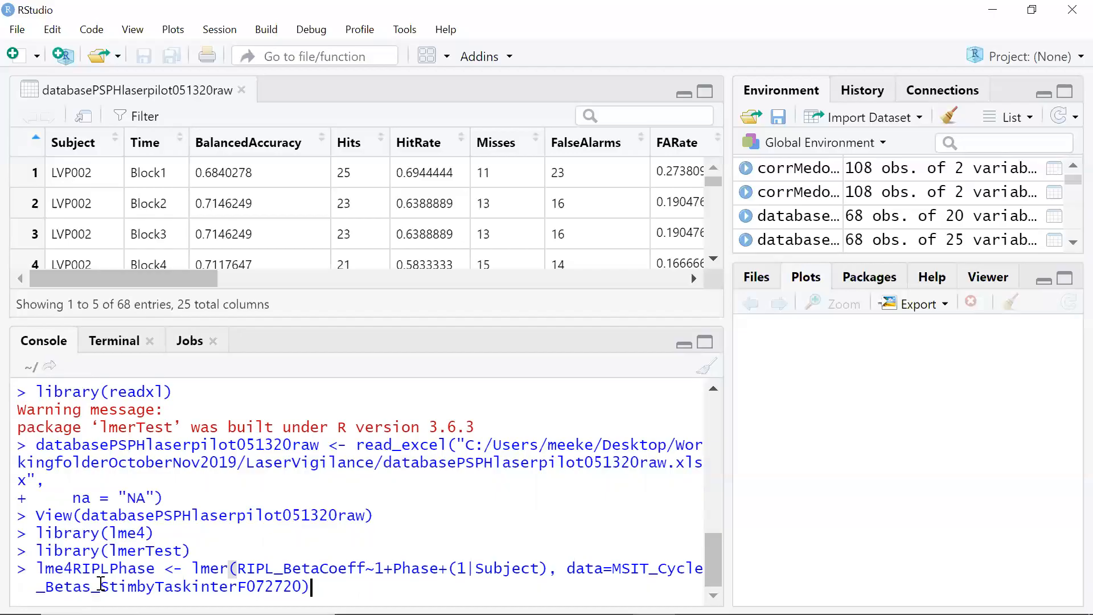
# Rename the model object in the recalled lmer command to lme4LaserVigBalAccuTime
pyautogui.press('Left')
pyautogui.press('Left')
pyautogui.press('Left')
pyautogui.press('Left')
pyautogui.press('Left')
pyautogui.press('Left')
pyautogui.press('Left')
pyautogui.press('Left')
pyautogui.press('Left')
pyautogui.press('Left')
pyautogui.press('Left')
pyautogui.press('Left')
pyautogui.press('Left')
pyautogui.press('Left')
pyautogui.press('Left')
pyautogui.press('Left')
pyautogui.press('Left')
pyautogui.press('Left')
pyautogui.press('Left')
pyautogui.press('Left')
pyautogui.press('Up')
pyautogui.press('Right')
pyautogui.press('Right')
pyautogui.press('Right')
pyautogui.press('Right')
pyautogui.press('BackSpace')
pyautogui.press('BackSpace')
pyautogui.press('BackSpace')
pyautogui.press('BackSpace')
pyautogui.press('BackSpace')
pyautogui.press('BackSpace')
pyautogui.press('BackSpace')
pyautogui.press('BackSpace')
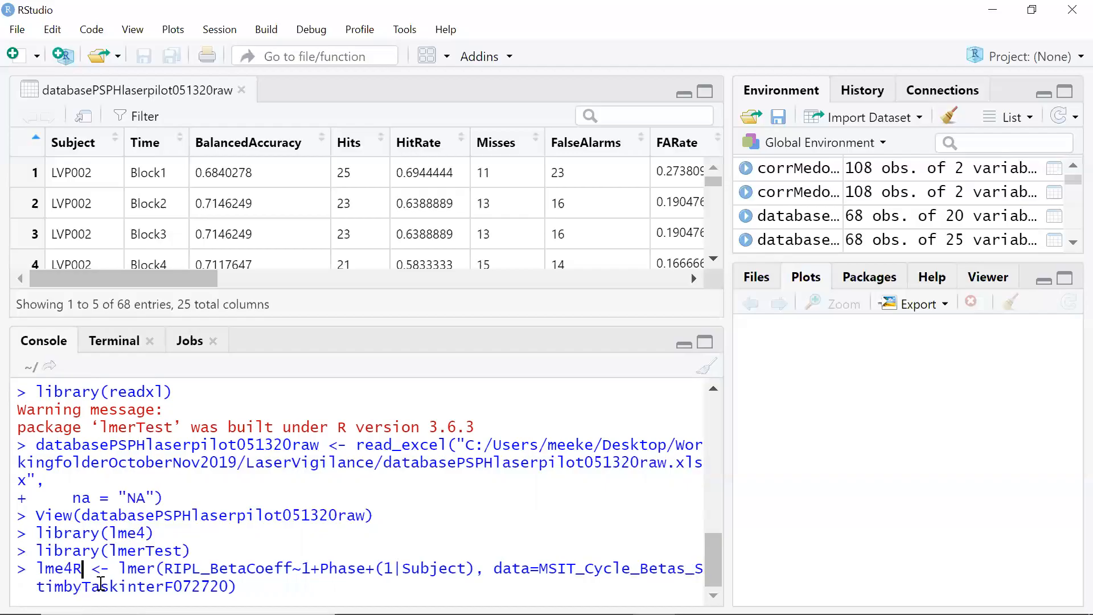
pyautogui.press('BackSpace')
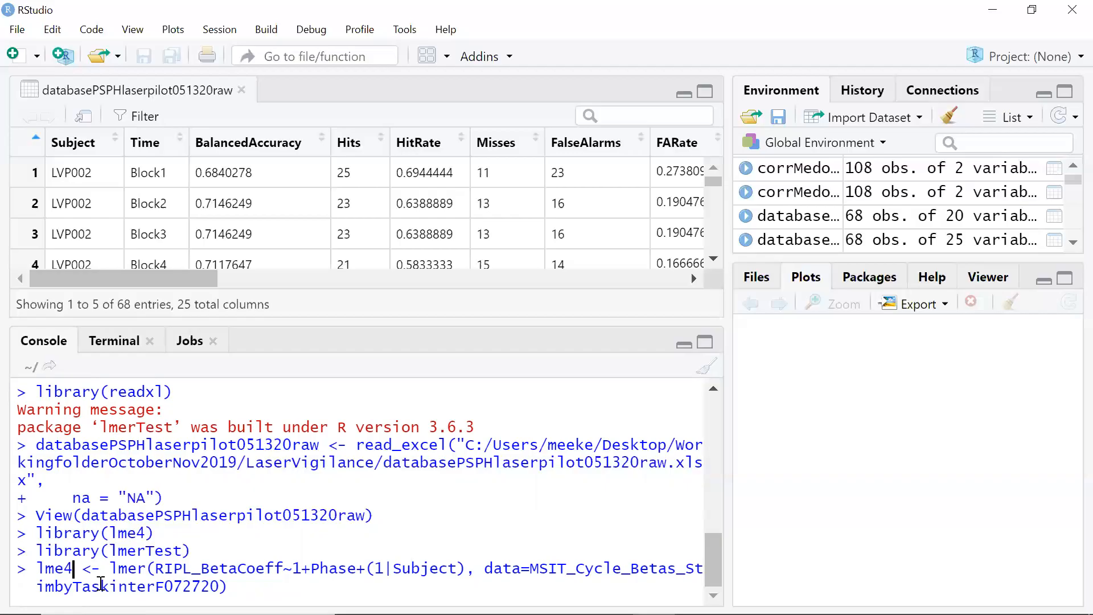
pyautogui.write('Laser')
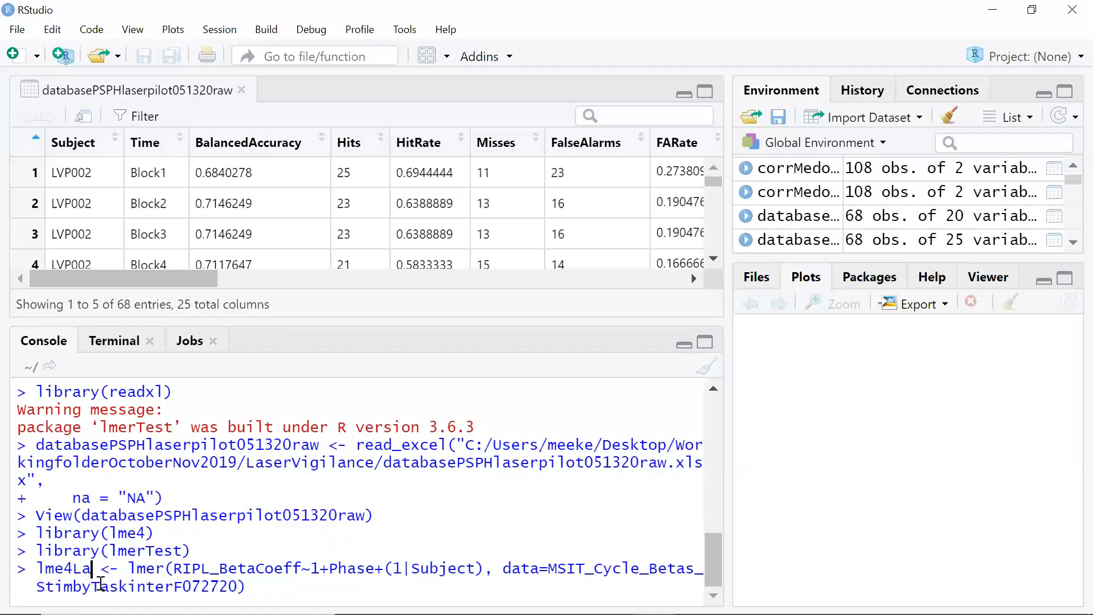
pyautogui.press('Escape')
pyautogui.write('Vig')
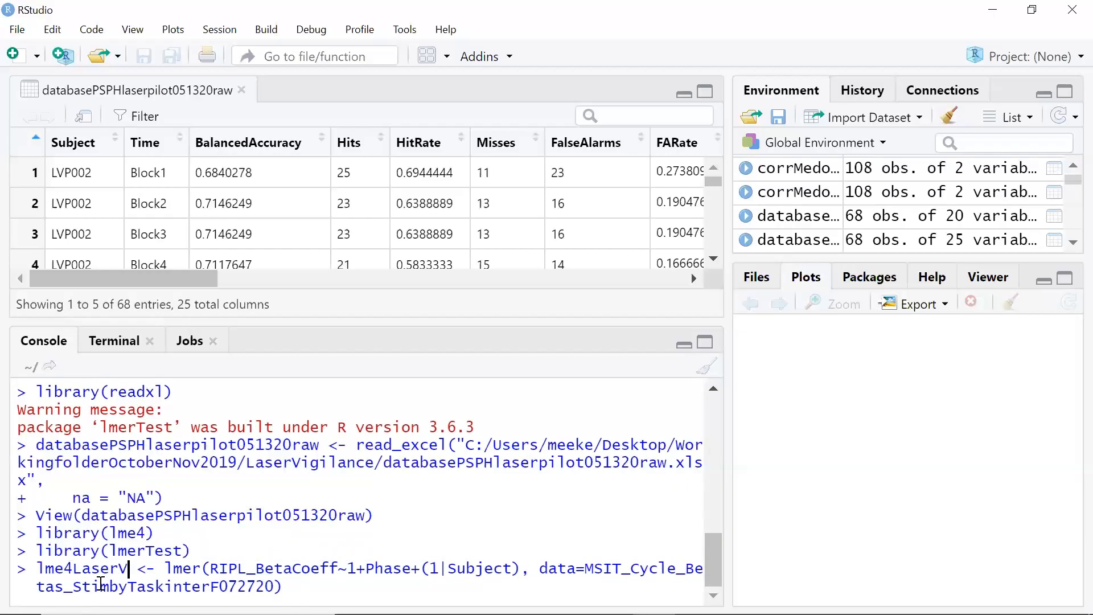
pyautogui.press('Escape')
pyautogui.write('BalAc')
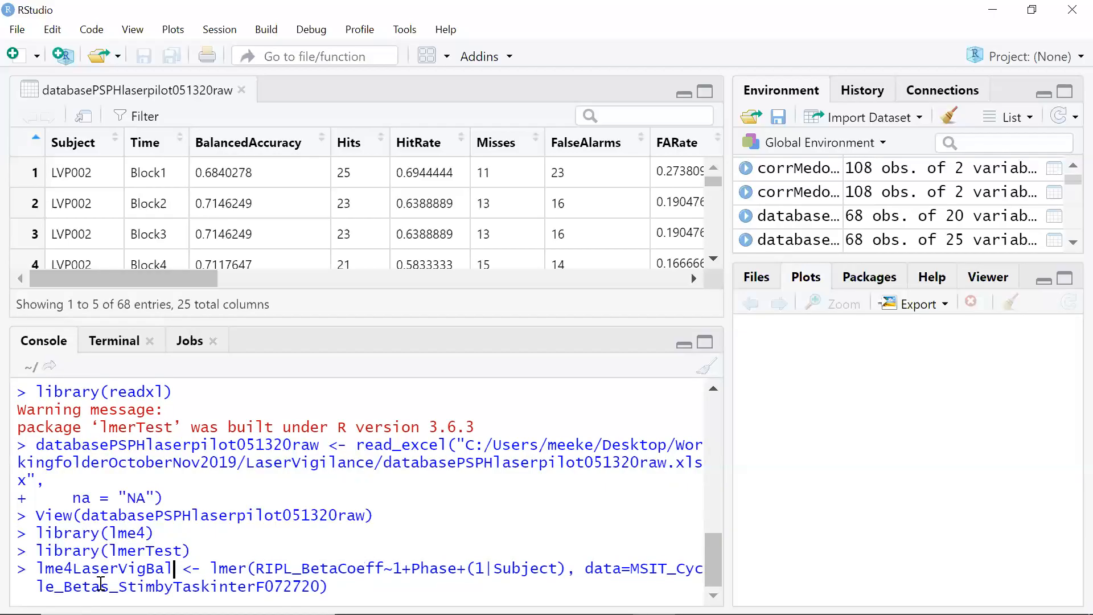
pyautogui.write('cu')
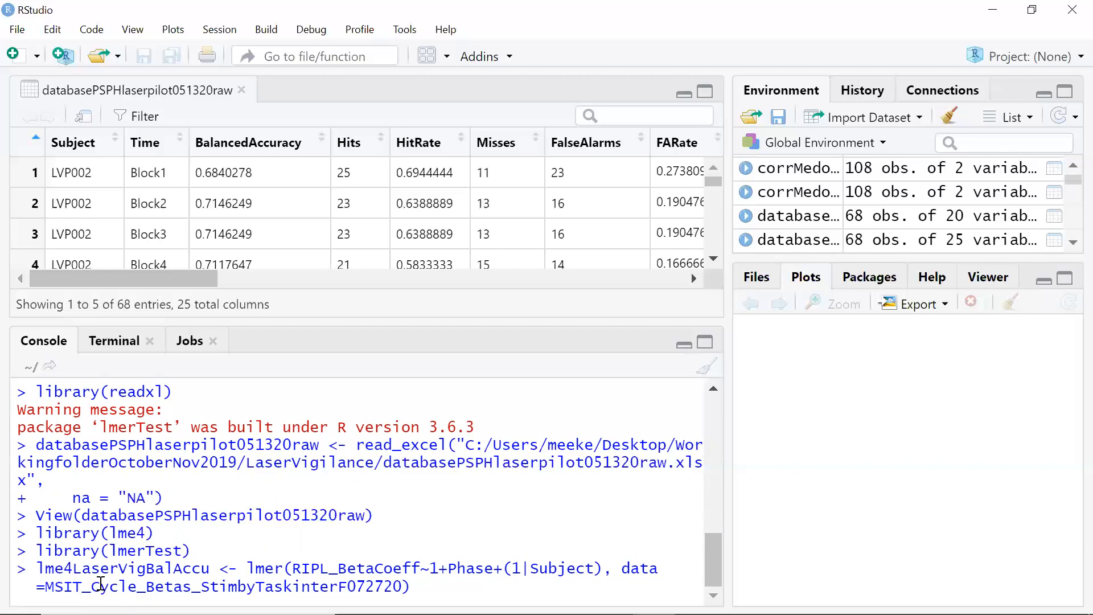
pyautogui.write('Time')
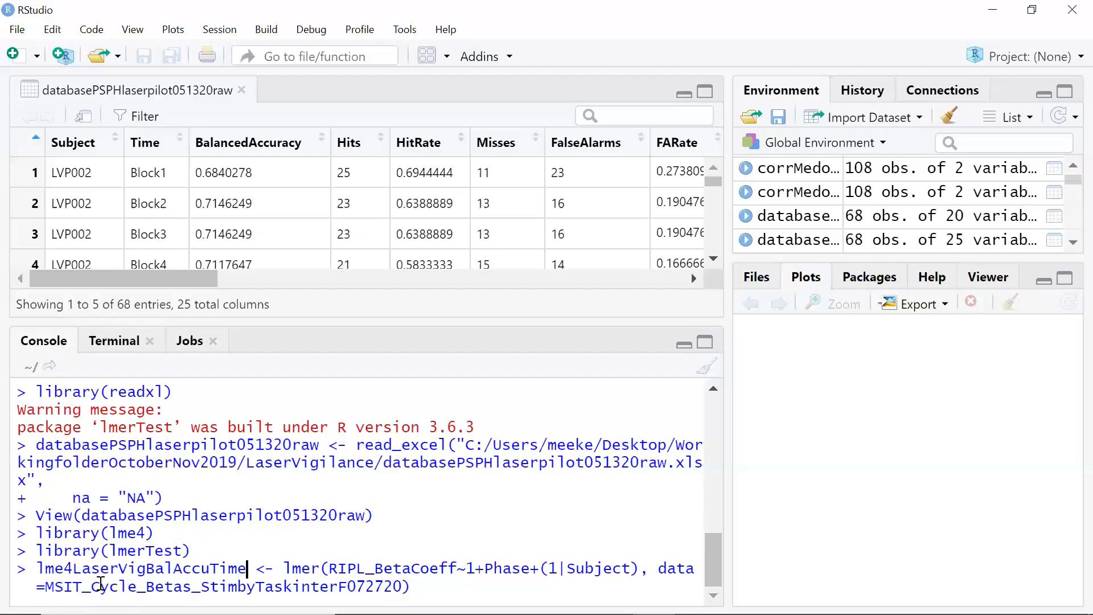
# Replace the response variable RIPL_BetaCoeff in the lmer formula with BalancedAccuracy
pyautogui.press('Right')
pyautogui.press('Right')
pyautogui.press('Right')
pyautogui.press('Right')
pyautogui.press('Right')
pyautogui.press('Right')
pyautogui.press('Right')
pyautogui.press('Right')
pyautogui.press('Right')
pyautogui.press('Right')
pyautogui.press('Right')
pyautogui.press('Right')
pyautogui.press('Right')
pyautogui.press('Right')
pyautogui.press('Right')
pyautogui.press('Right')
pyautogui.press('Right')
pyautogui.press('Right')
pyautogui.press('Right')
pyautogui.press('Right')
pyautogui.press('Right')
pyautogui.press('Right')
pyautogui.press('Right')
pyautogui.press('Right')
pyautogui.press('Right')
pyautogui.press('Right')
pyautogui.press('Left')
pyautogui.press('Left')
pyautogui.press('BackSpace')
pyautogui.press('BackSpace')
pyautogui.press('BackSpace')
pyautogui.press('BackSpace')
pyautogui.press('BackSpace')
pyautogui.press('BackSpace')
pyautogui.press('BackSpace')
pyautogui.press('BackSpace')
pyautogui.press('BackSpace')
pyautogui.press('BackSpace')
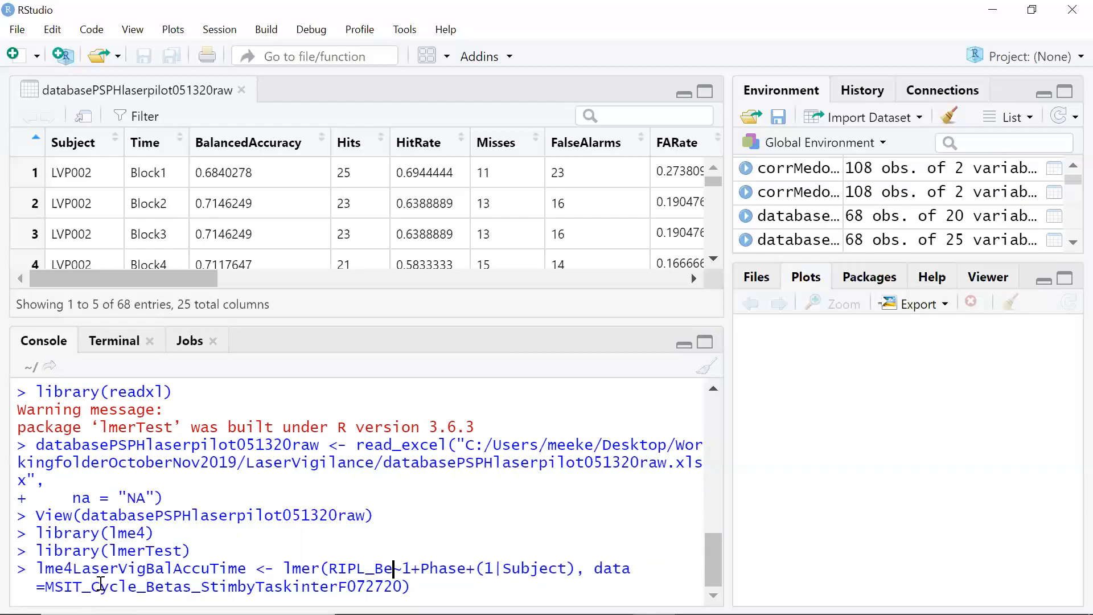
pyautogui.press('BackSpace')
pyautogui.press('BackSpace')
pyautogui.press('BackSpace')
pyautogui.press('BackSpace')
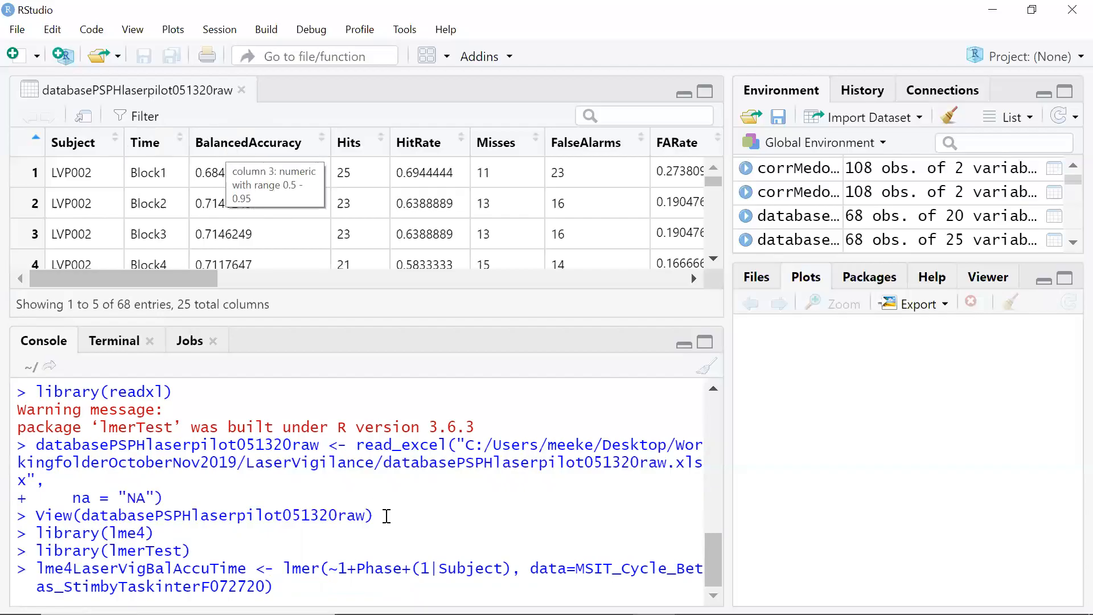
pyautogui.write('BalancedAccuracy')
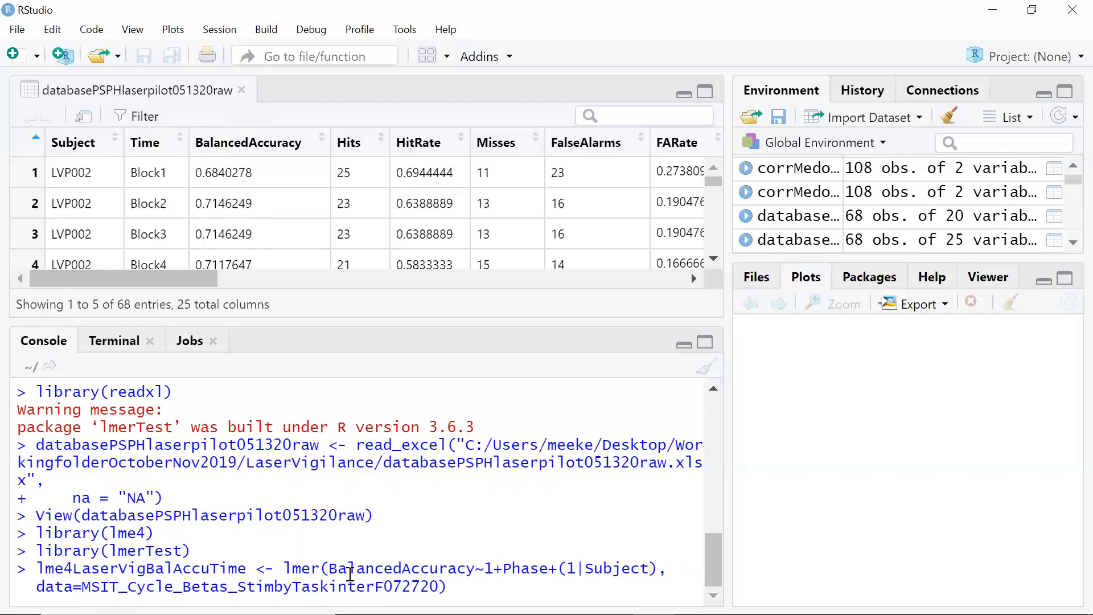
# Replace the fixed effect Phase in the lmer formula with Time
pyautogui.press('Right')
pyautogui.press('Right')
pyautogui.press('Right')
pyautogui.press('Right')
pyautogui.press('Right')
pyautogui.press('BackSpace')
pyautogui.press('BackSpace')
pyautogui.press('BackSpace')
pyautogui.press('BackSpace')
pyautogui.press('BackSpace')
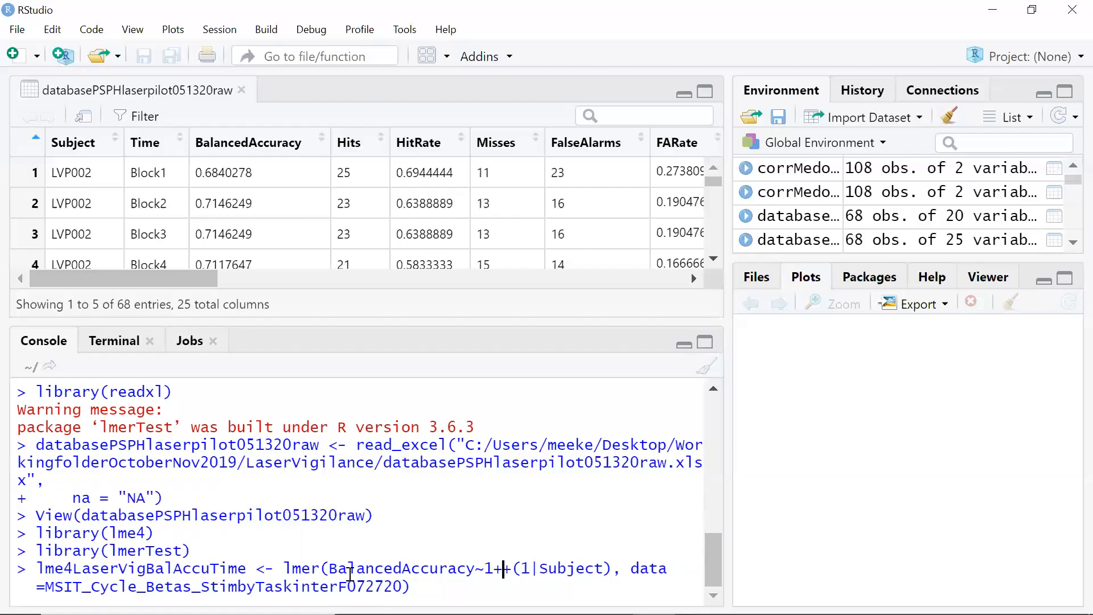
pyautogui.write('Time')
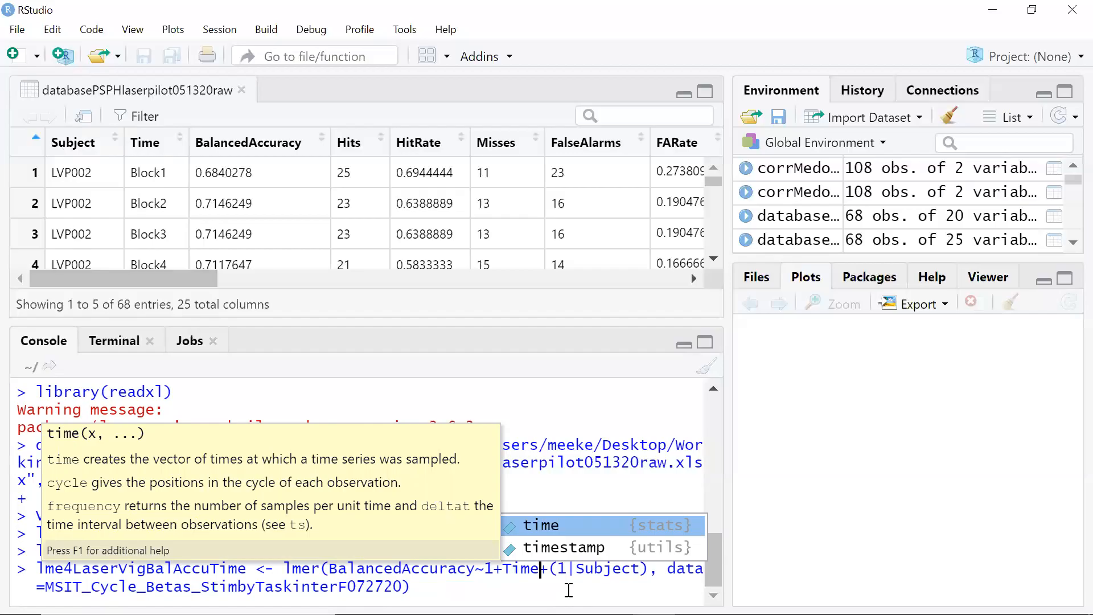
pyautogui.press('Right')
pyautogui.press('Left')
pyautogui.press('Right')
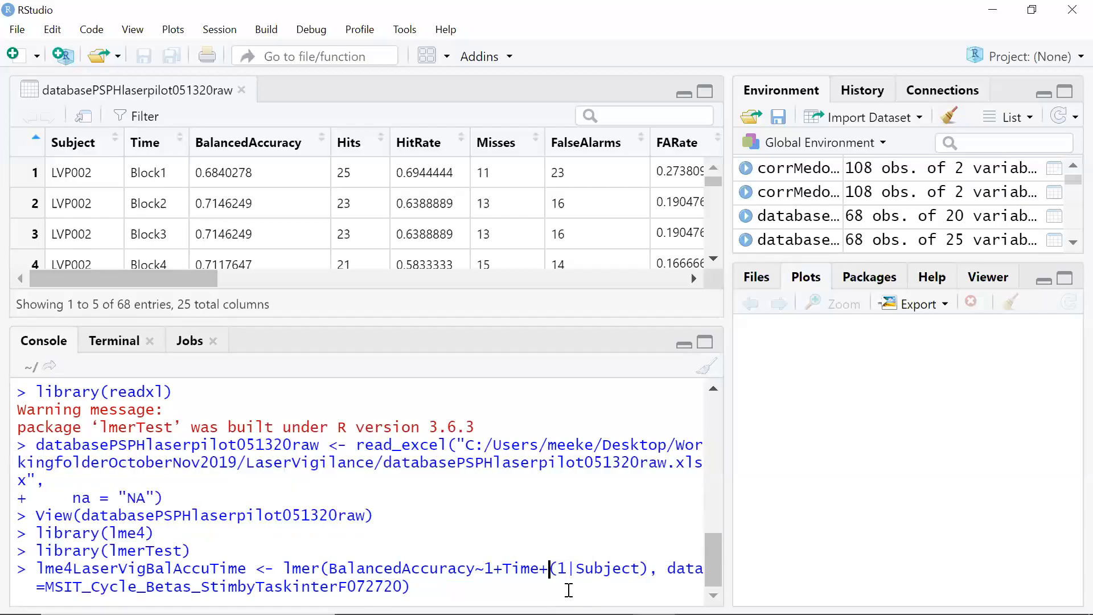
pyautogui.press('Right')
pyautogui.press('Right')
pyautogui.press('Right')
pyautogui.press('Right')
pyautogui.press('Right')
pyautogui.press('Right')
pyautogui.press('Right')
pyautogui.press('Right')
pyautogui.press('Right')
pyautogui.press('Right')
pyautogui.press('Right')
pyautogui.press('Right')
pyautogui.press('Right')
pyautogui.press('Right')
pyautogui.press('Left')
pyautogui.press('Left')
pyautogui.press('Left')
pyautogui.press('Left')
pyautogui.press('Left')
pyautogui.press('Left')
pyautogui.press('Left')
pyautogui.press('Left')
pyautogui.press('Left')
pyautogui.press('Left')
pyautogui.press('Left')
pyautogui.press('Left')
pyautogui.press('Left')
pyautogui.press('Left')
pyautogui.press('Left')
pyautogui.press('Left')
pyautogui.press('Left')
pyautogui.moveTo(485, 569); pyautogui.dragTo(651, 570)
pyautogui.click(603, 569)
# Set the lmer command's data argument to databasePSPHlaserpilot051320raw and run the command to fit the model
pyautogui.click(660, 568)
pyautogui.click(673, 568)
pyautogui.press('BackSpace')
pyautogui.press('BackSpace')
pyautogui.press('BackSpace')
pyautogui.press('BackSpace')
pyautogui.press('BackSpace')
pyautogui.press('BackSpace')
pyautogui.press('BackSpace')
pyautogui.press('BackSpace')
pyautogui.press('BackSpace')
pyautogui.press('BackSpace')
pyautogui.press('BackSpace')
pyautogui.press('BackSpace')
pyautogui.press('BackSpace')
pyautogui.press('BackSpace')
pyautogui.press('BackSpace')
pyautogui.press('BackSpace')
pyautogui.press('BackSpace')
pyautogui.press('BackSpace')
pyautogui.press('BackSpace')
pyautogui.press('BackSpace')
pyautogui.press('BackSpace')
pyautogui.press('BackSpace')
pyautogui.press('BackSpace')
pyautogui.press('BackSpace')
pyautogui.press('BackSpace')
pyautogui.press('BackSpace')
pyautogui.press('BackSpace')
pyautogui.press('BackSpace')
pyautogui.press('BackSpace')
pyautogui.press('BackSpace')
pyautogui.press('BackSpace')
pyautogui.press('BackSpace')
pyautogui.press('BackSpace')
pyautogui.press('BackSpace')
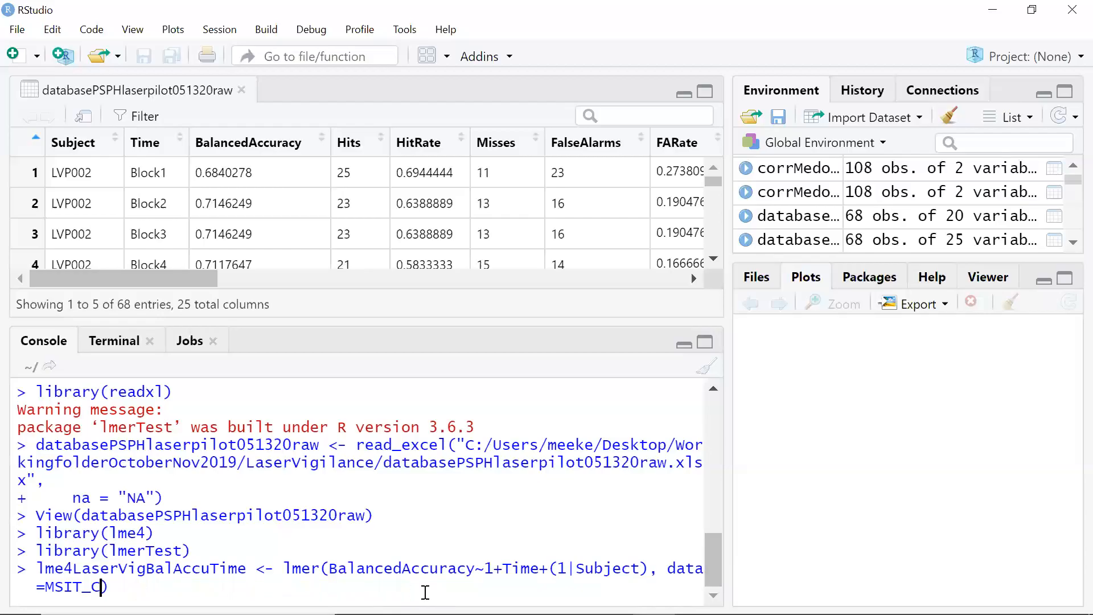
pyautogui.press('BackSpace')
pyautogui.write('data')
pyautogui.write('baseP')
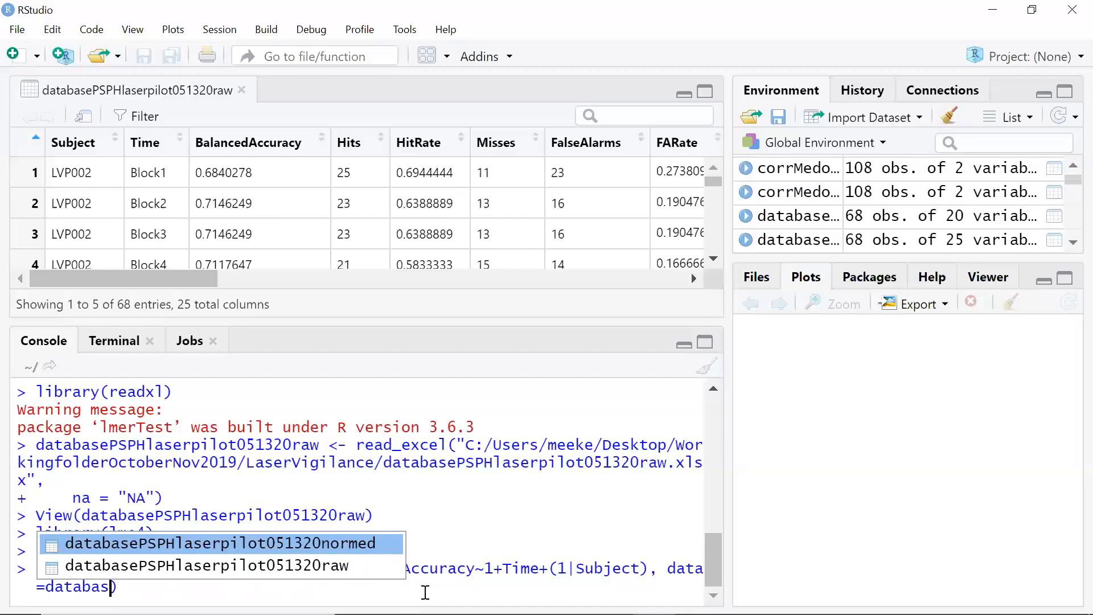
pyautogui.write('SPH')
pyautogui.press('Down')
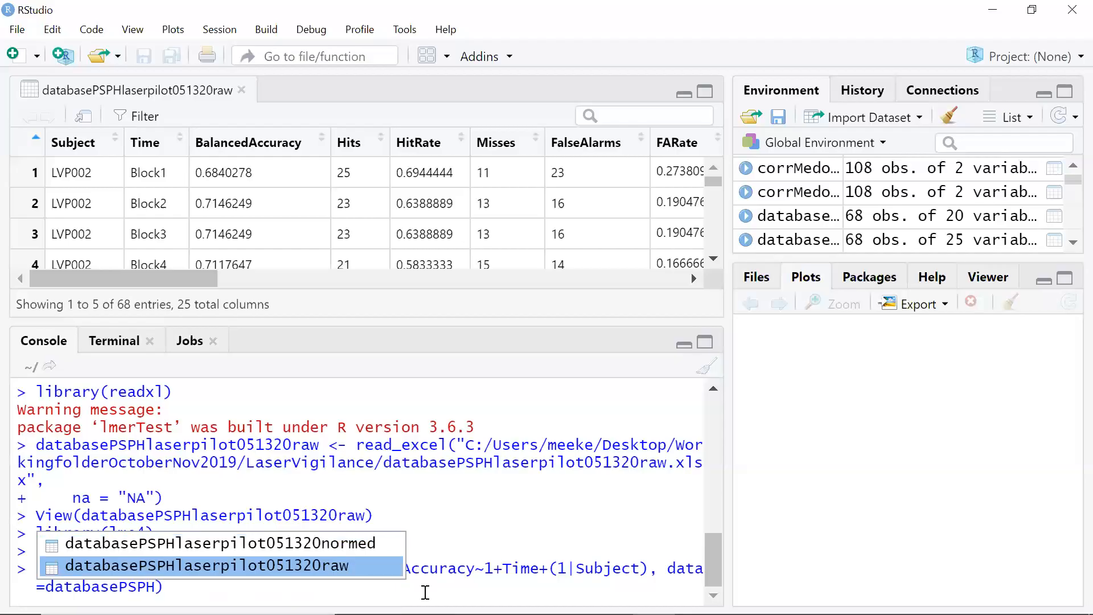
pyautogui.press('Return')
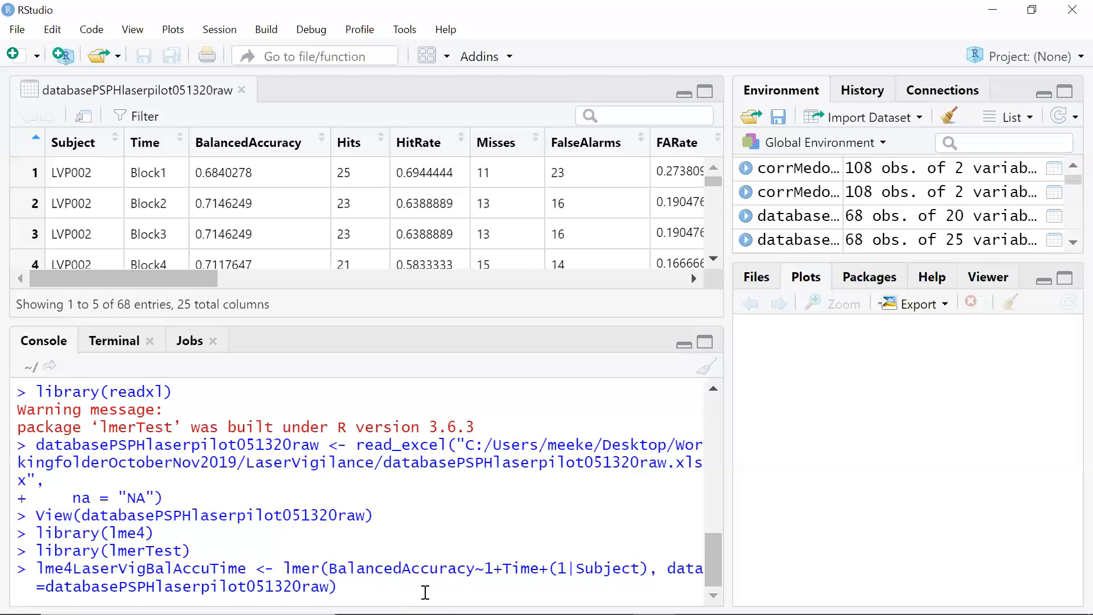
pyautogui.press('Return')
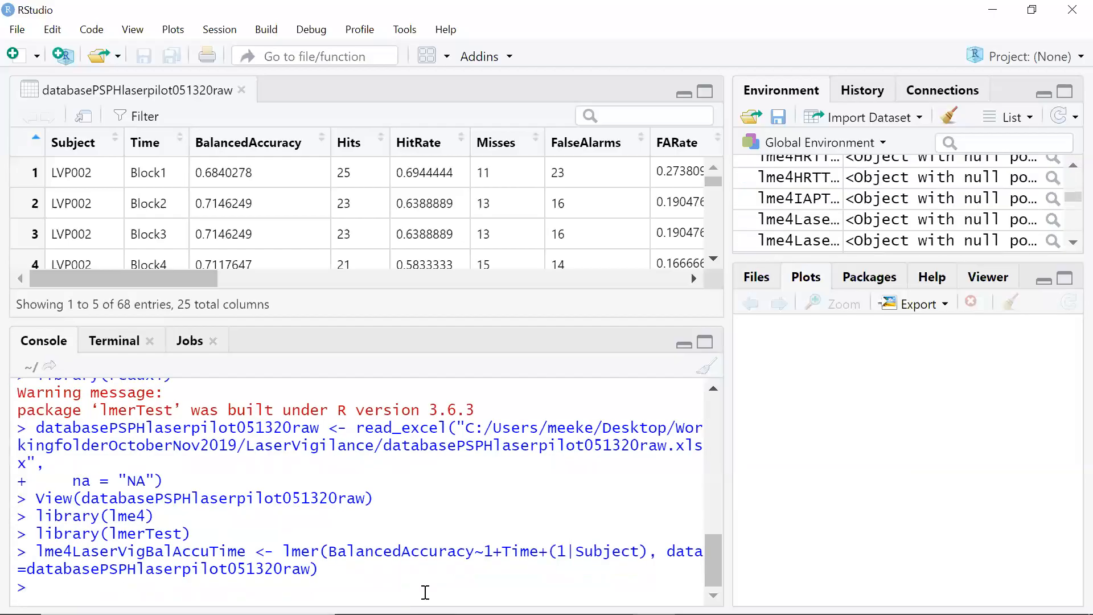
# Print the summary of the lme4LaserVigBalAccuTime model in the console
pyautogui.write('summary(lme4')
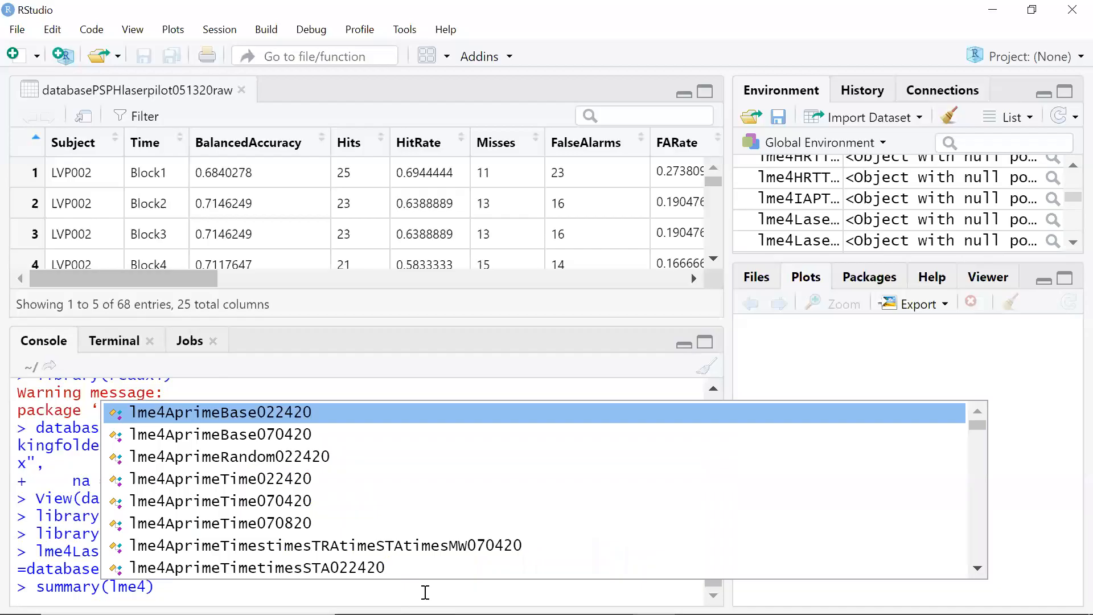
pyautogui.write('Las')
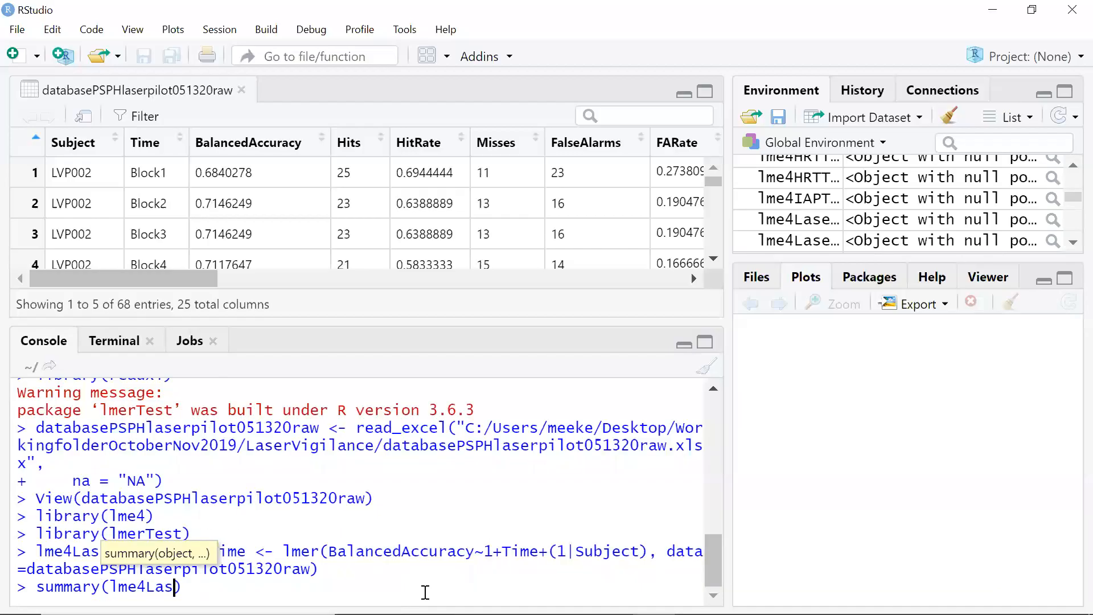
pyautogui.press('Tab')
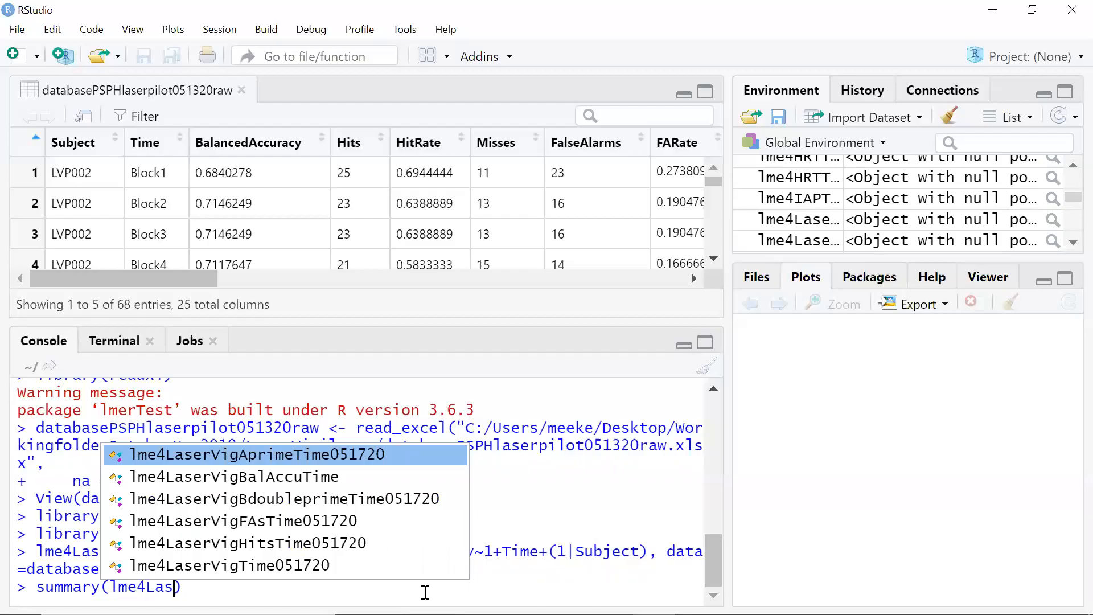
pyautogui.press('Down')
pyautogui.press('Return')
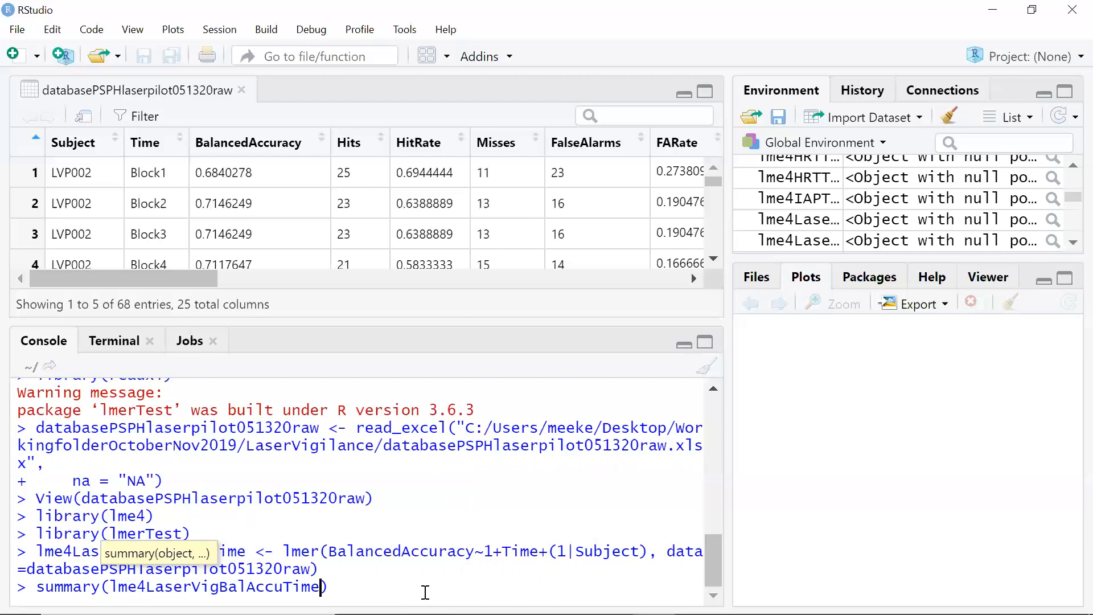
pyautogui.press('Return')
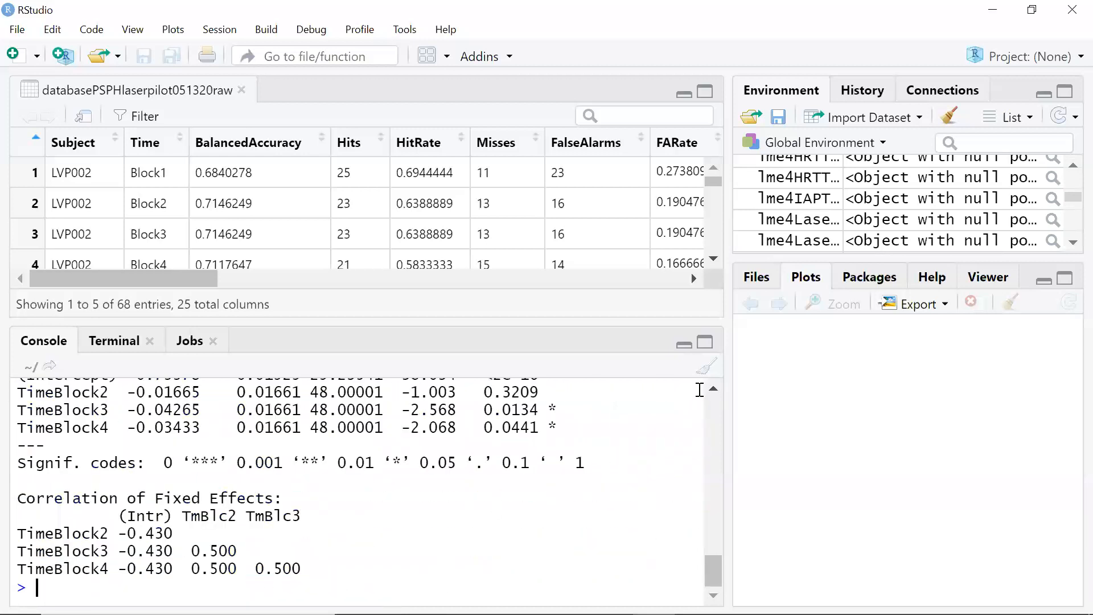
# Copy the lme4LaserVigBalAccuTime fitting command and its complete summary output from the console
pyautogui.scroll(2, 527, 477)
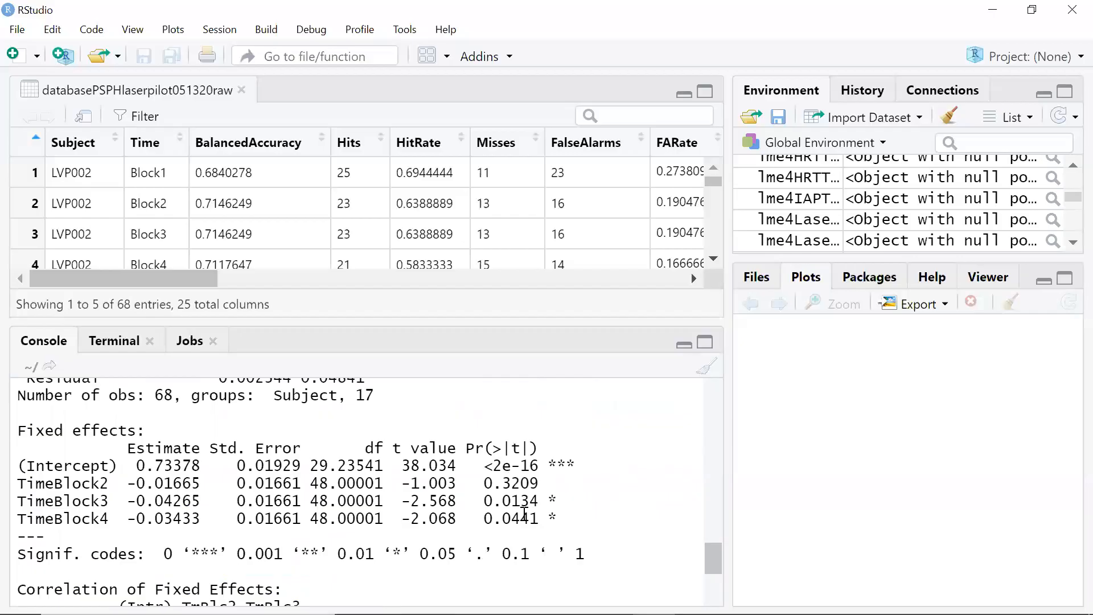
pyautogui.click(714, 390)
pyautogui.click(714, 390)
pyautogui.click(714, 390)
pyautogui.click(715, 390)
pyautogui.click(714, 390)
pyautogui.click(714, 390)
pyautogui.click(714, 390)
pyautogui.click(714, 390)
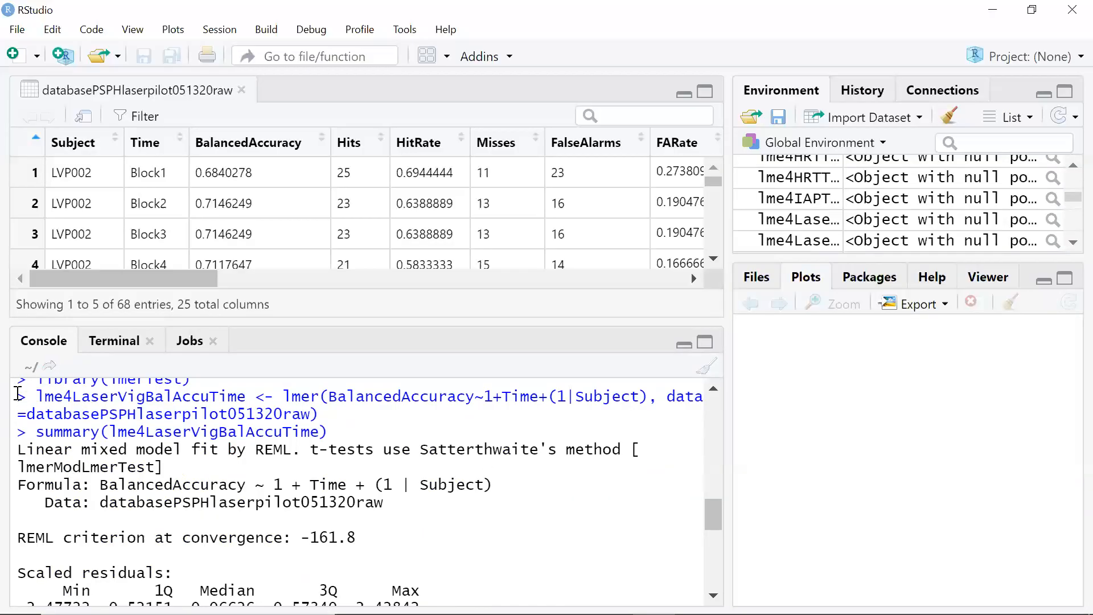
pyautogui.moveTo(18, 393); pyautogui.dragTo(354, 564)
pyautogui.scroll(-8, 353, 592)
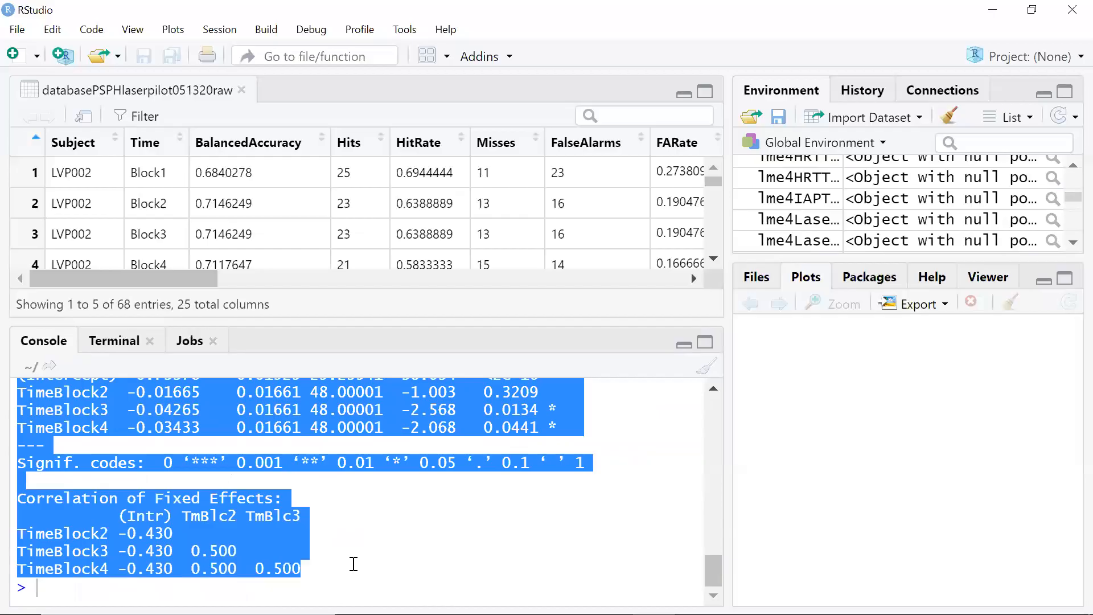
# Open Word and paste the copied model command and summary output into a new blank document
pyautogui.moveTo(611, 613)
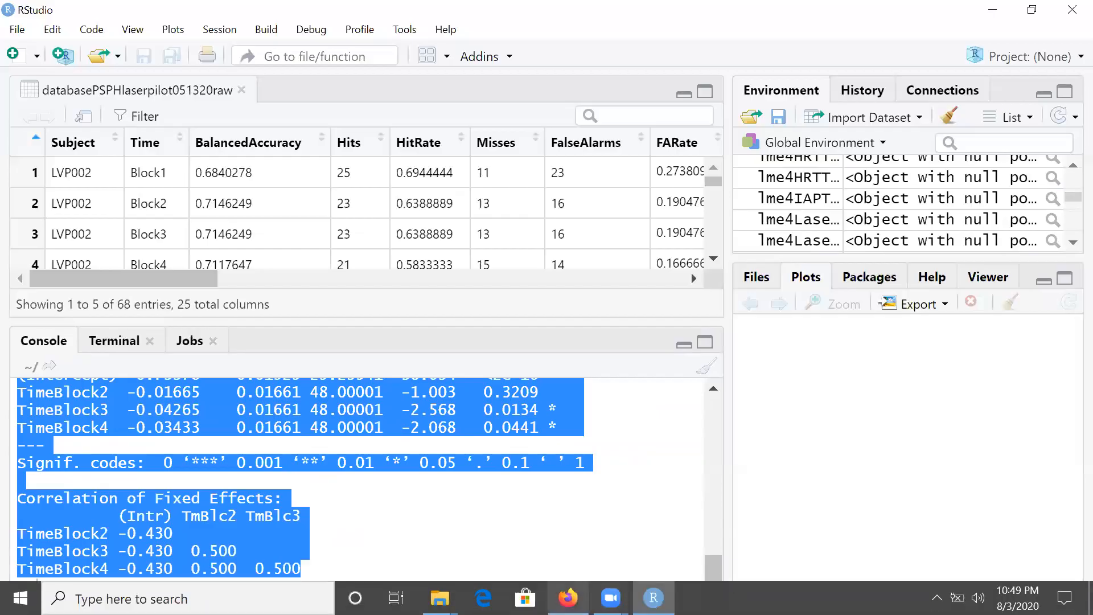
pyautogui.click(188, 599)
pyautogui.write('word')
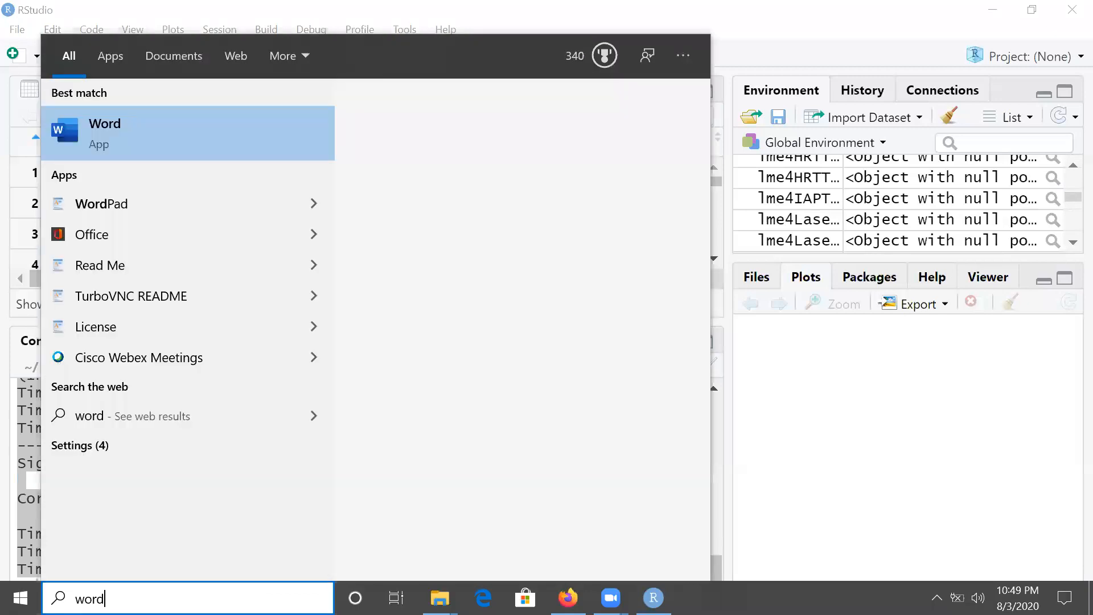
pyautogui.press('Return')
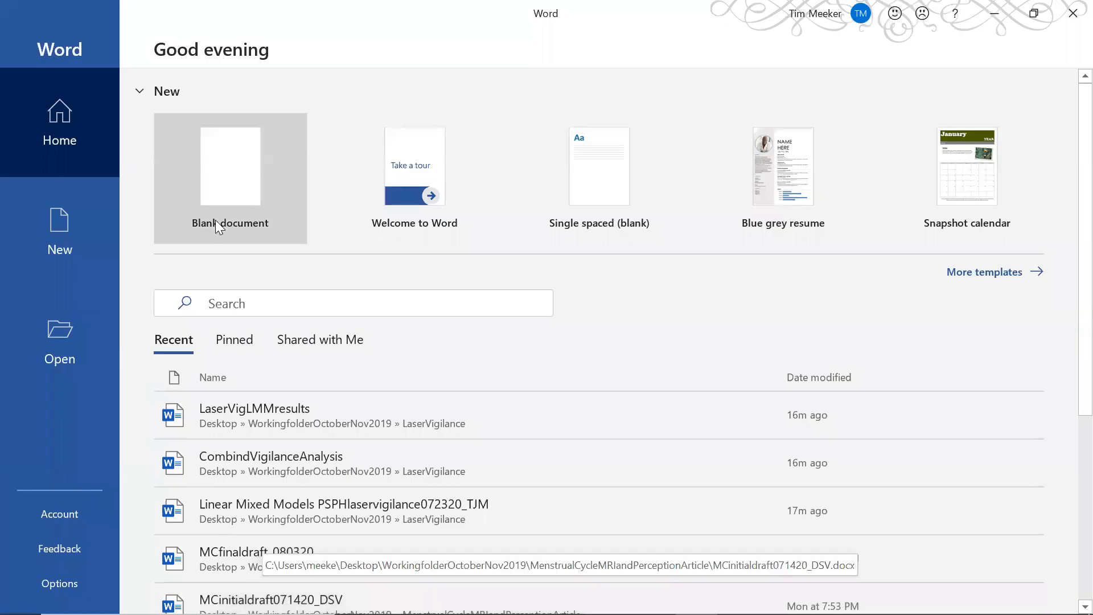
pyautogui.click(215, 221)
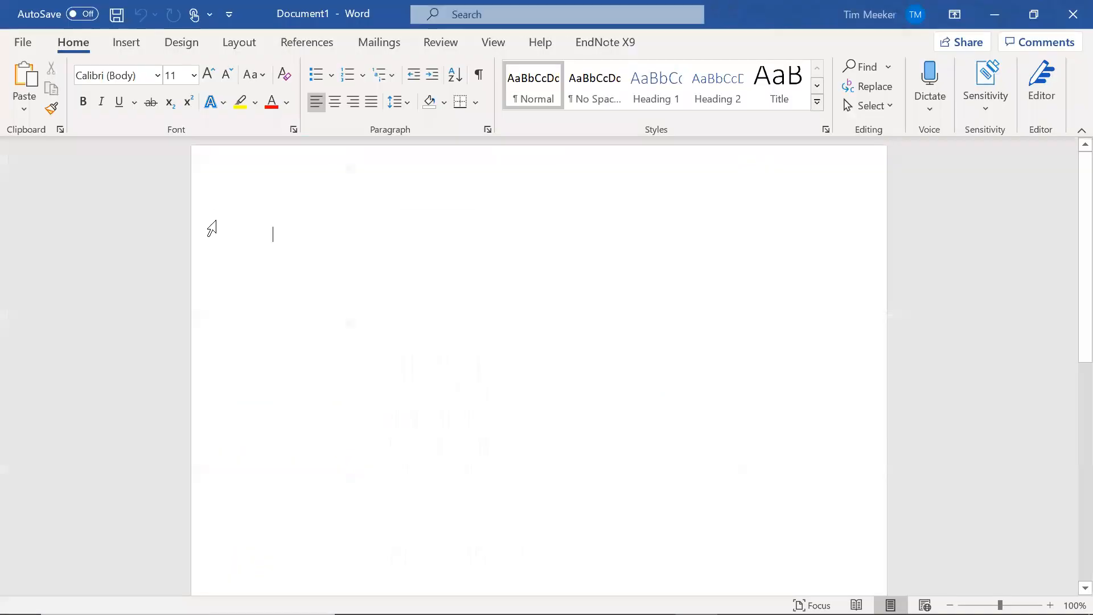
pyautogui.click(216, 220)
pyautogui.click(344, 225)
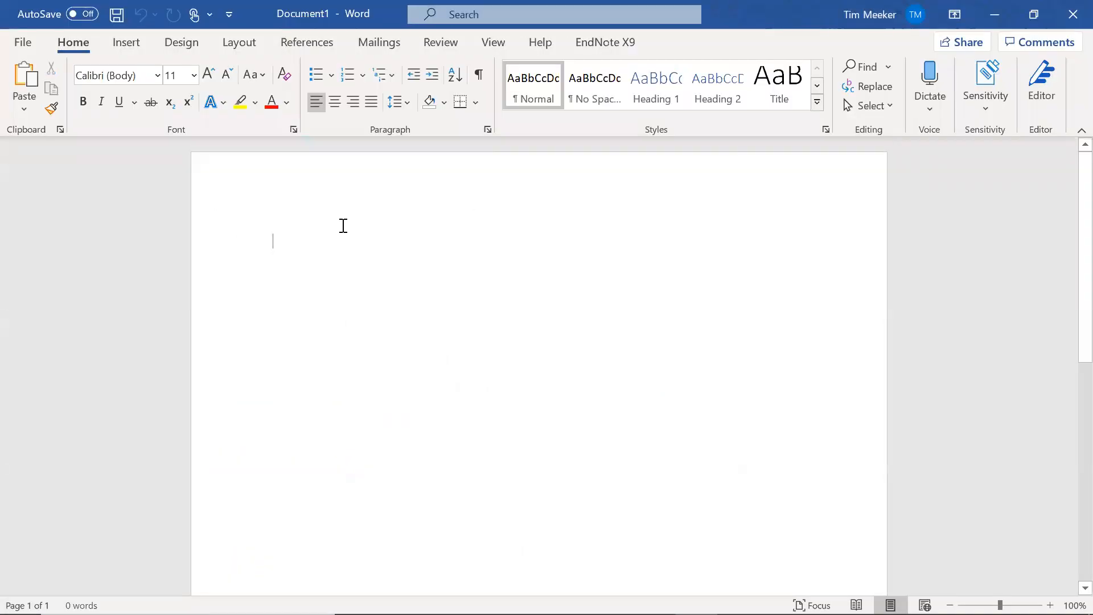
pyautogui.hotkey('ctrl', 'v')
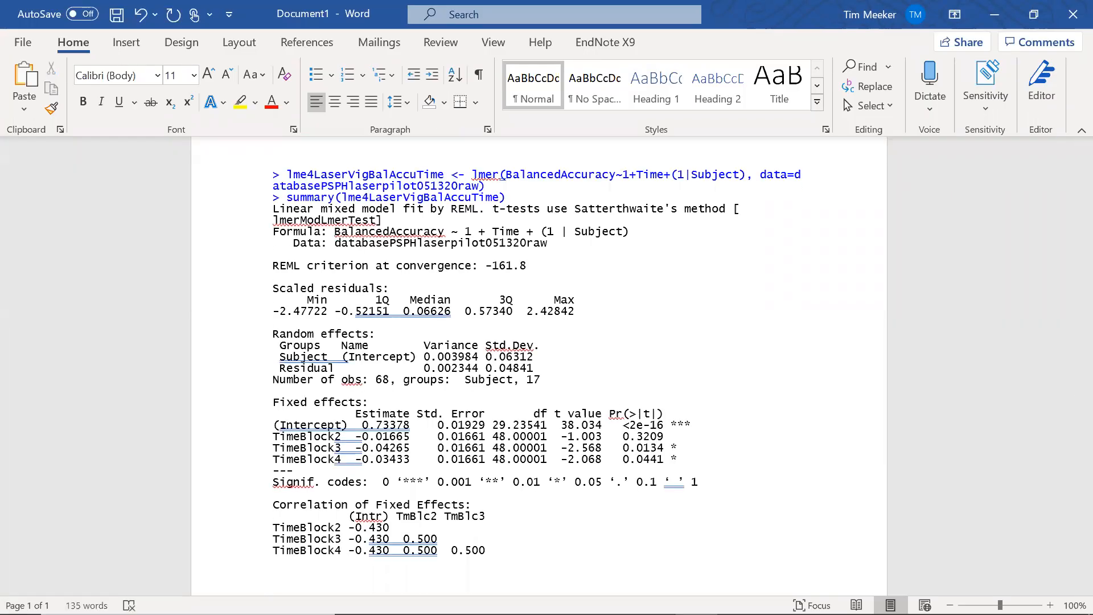
# Switch back to RStudio and review the fixed effects and their p-values in the model summary
pyautogui.moveTo(653, 597)
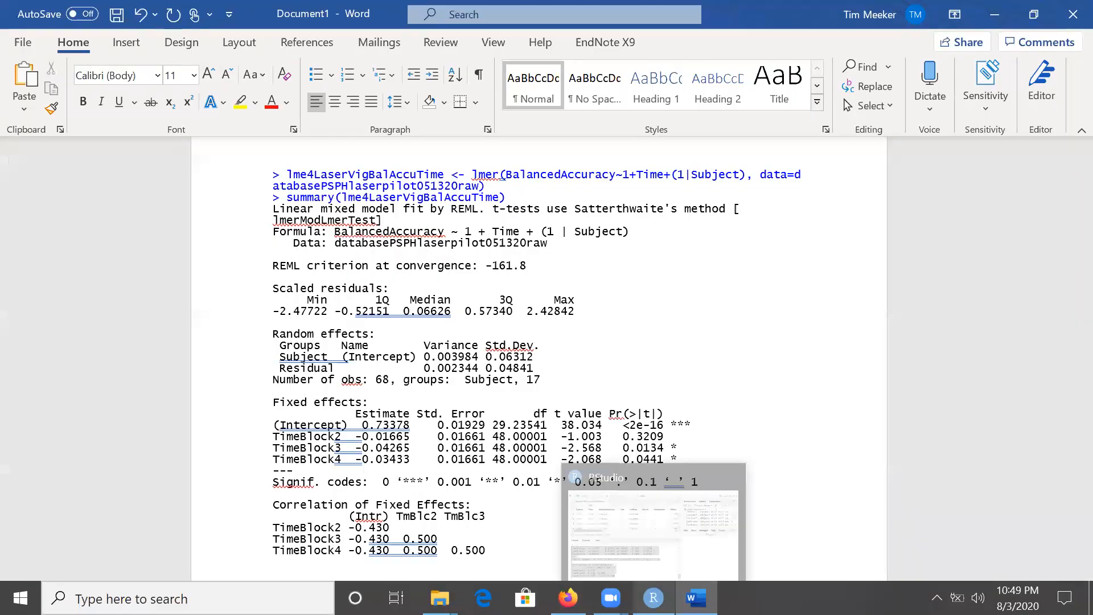
pyautogui.click(565, 555)
pyautogui.click(559, 536)
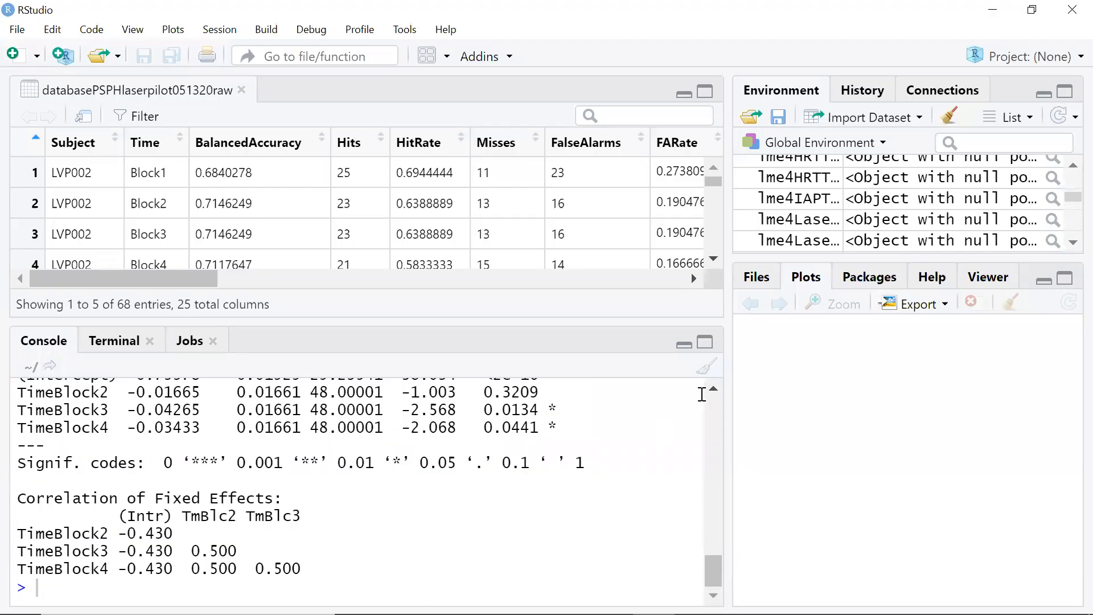
pyautogui.scroll(3, 314, 472)
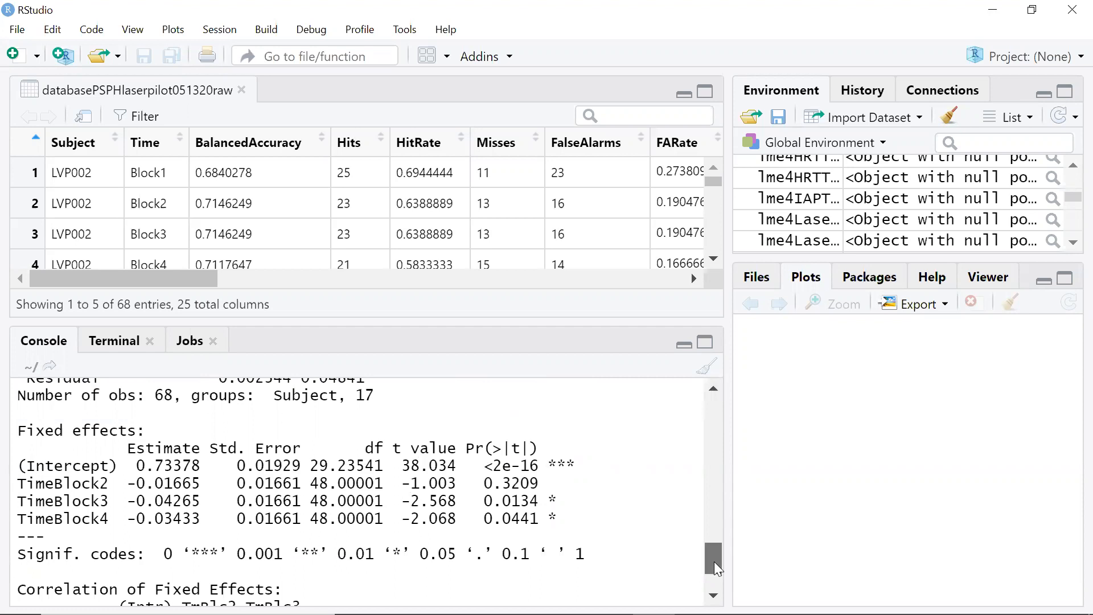
pyautogui.moveTo(714, 562); pyautogui.dragTo(714, 574)
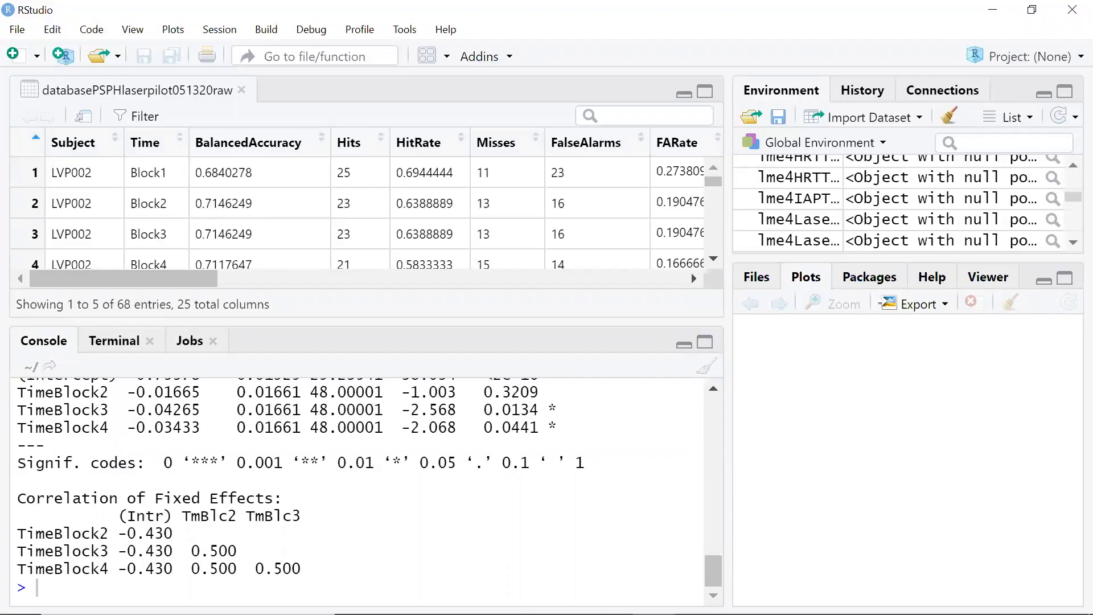
# Start an anova call in the console, checking the model name in the earlier output, and enter lme4BalAccuTime070820 as its first argument
pyautogui.write('anova(')
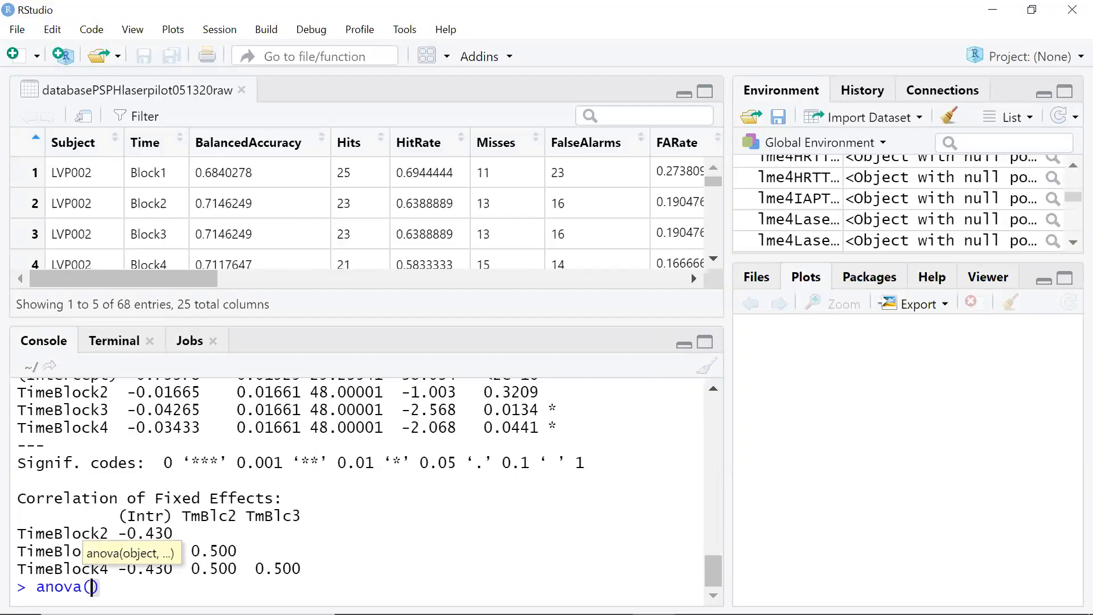
pyautogui.click(713, 389)
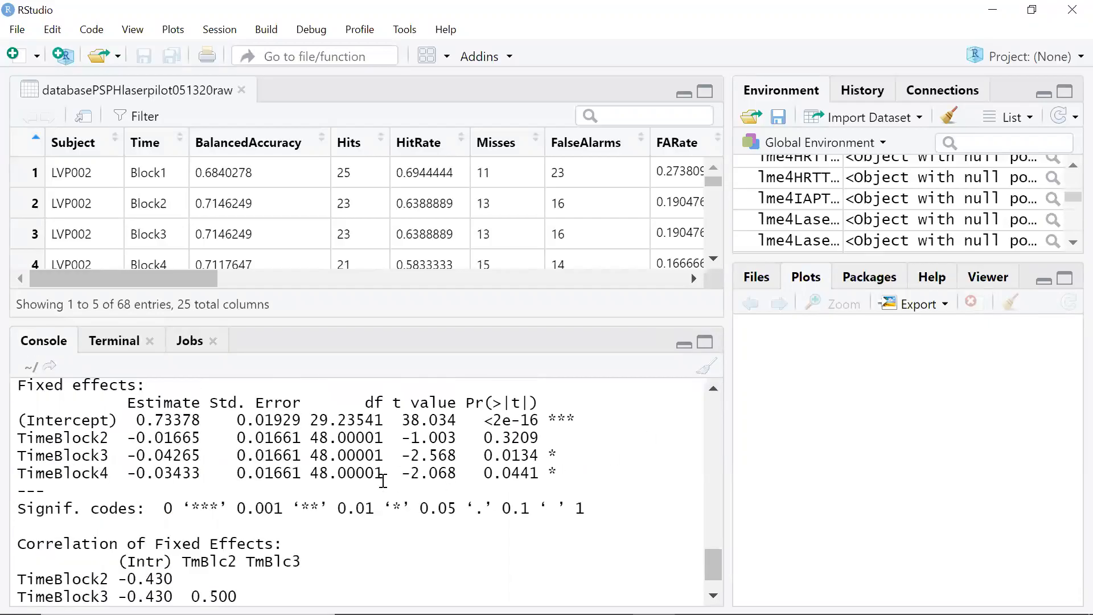
pyautogui.click(719, 388)
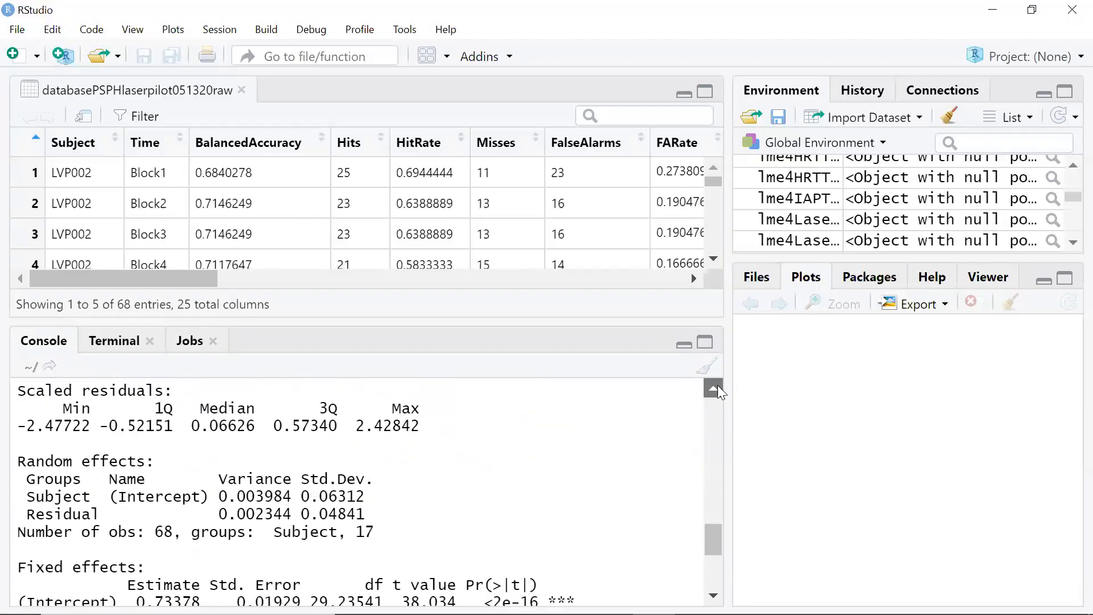
pyautogui.click(713, 389)
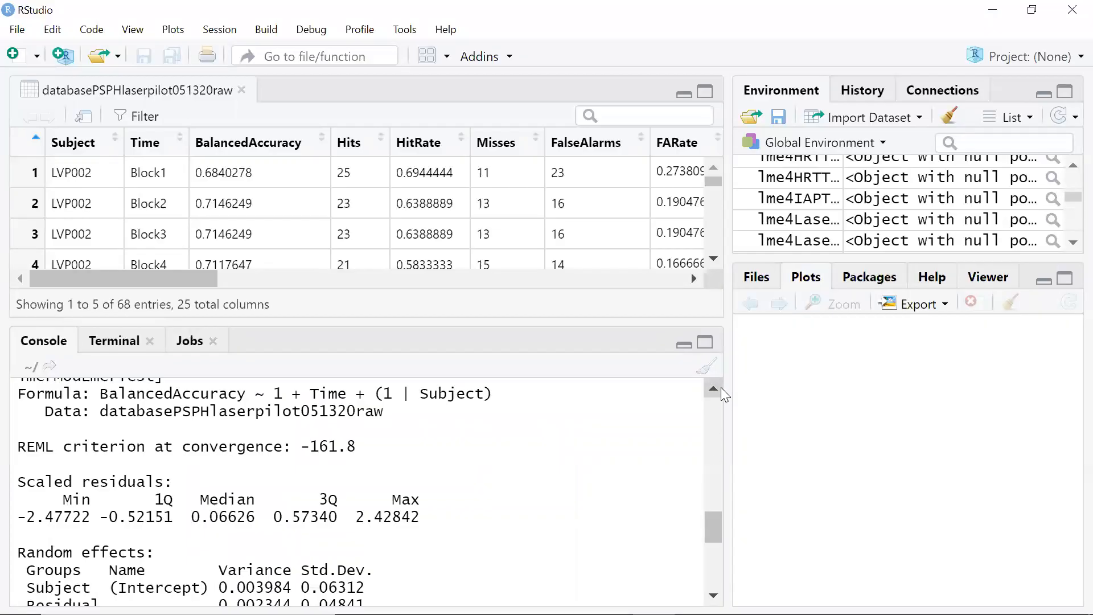
pyautogui.click(718, 389)
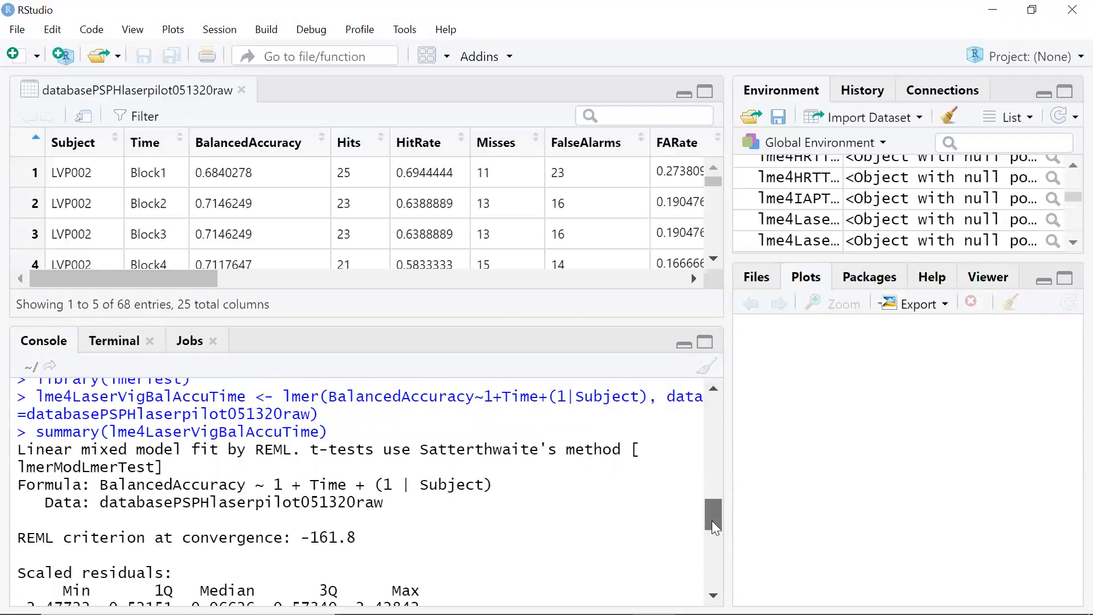
pyautogui.write('anova(lme4')
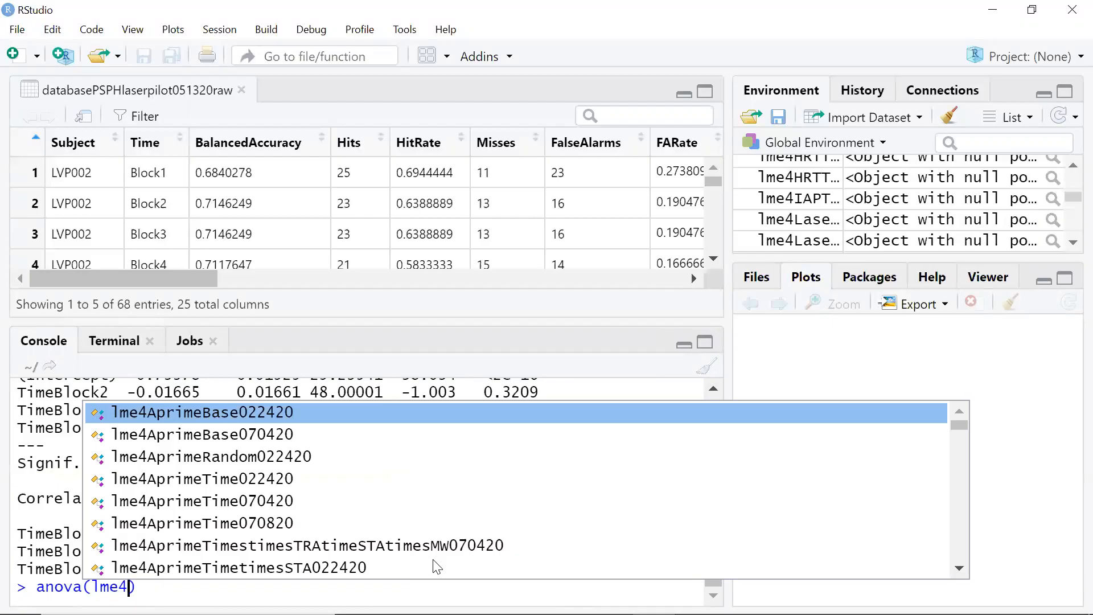
pyautogui.write('Bal')
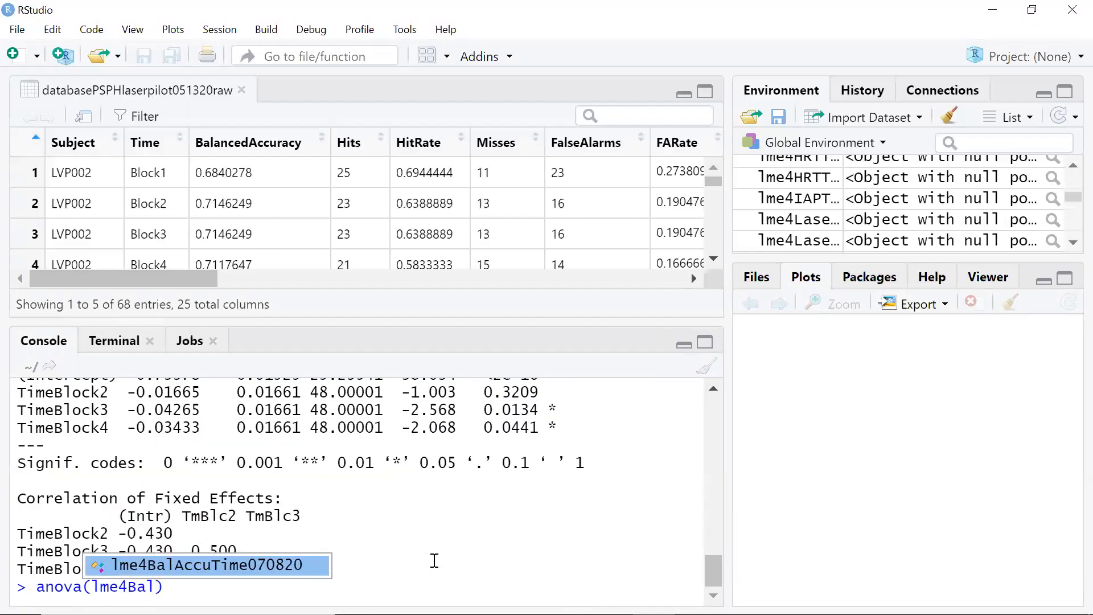
pyautogui.press('Tab')
pyautogui.write(',')
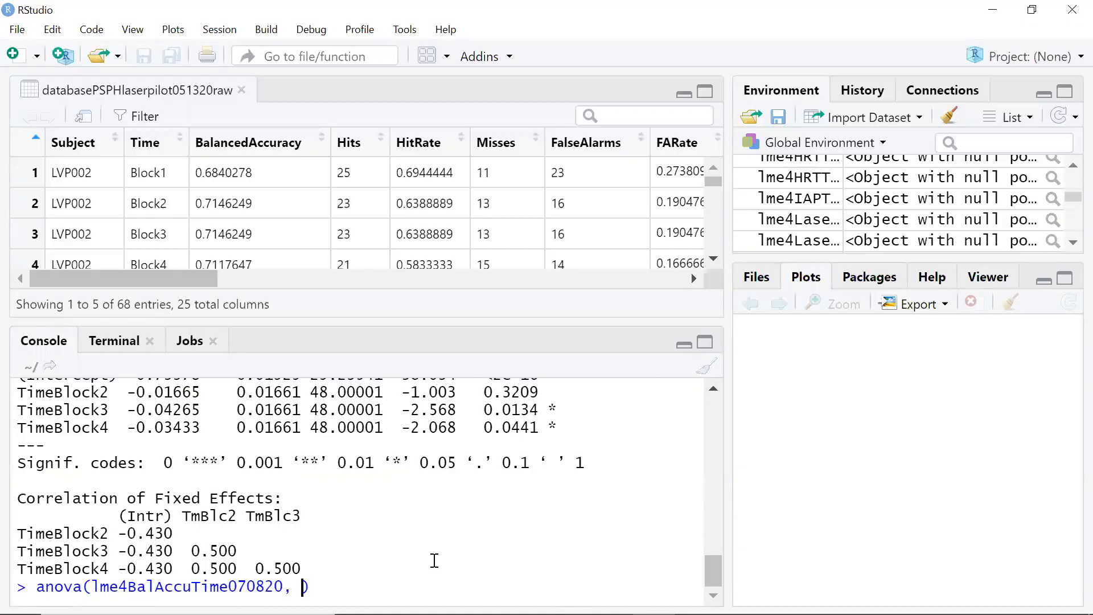
# Add type = 'marginal' to the anova call, dismiss the mail notification, and run the command
pyautogui.write('type')
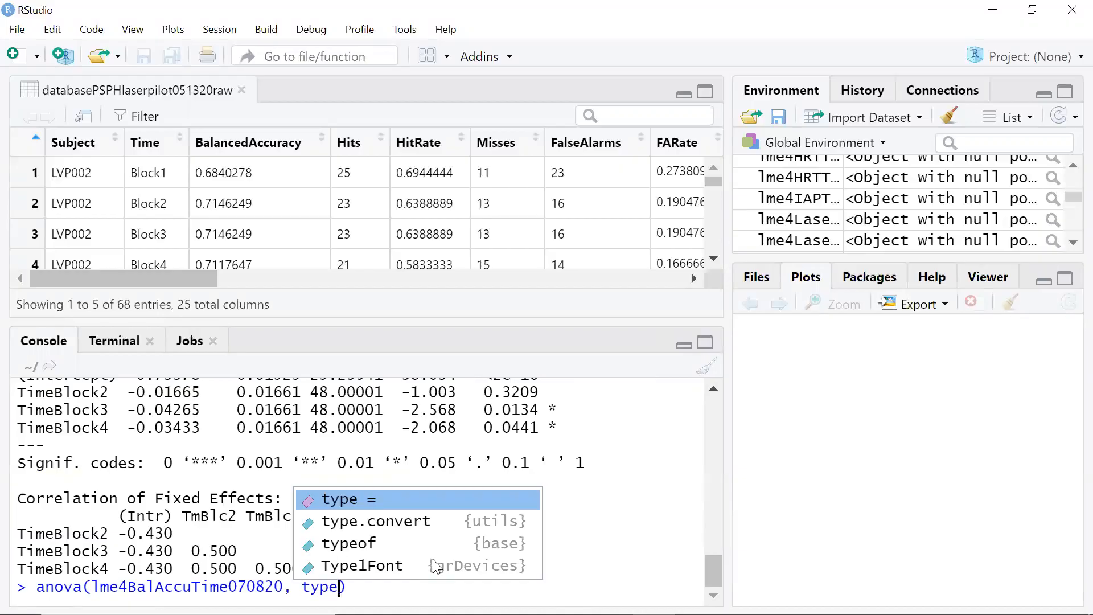
pyautogui.press('Tab')
pyautogui.write("'")
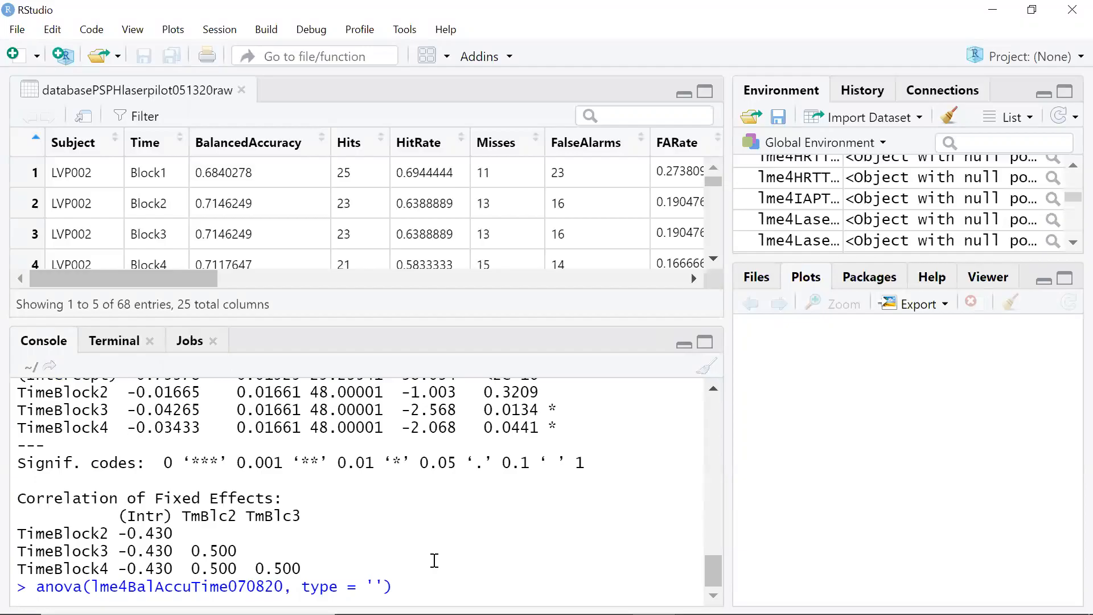
pyautogui.write('marginal')
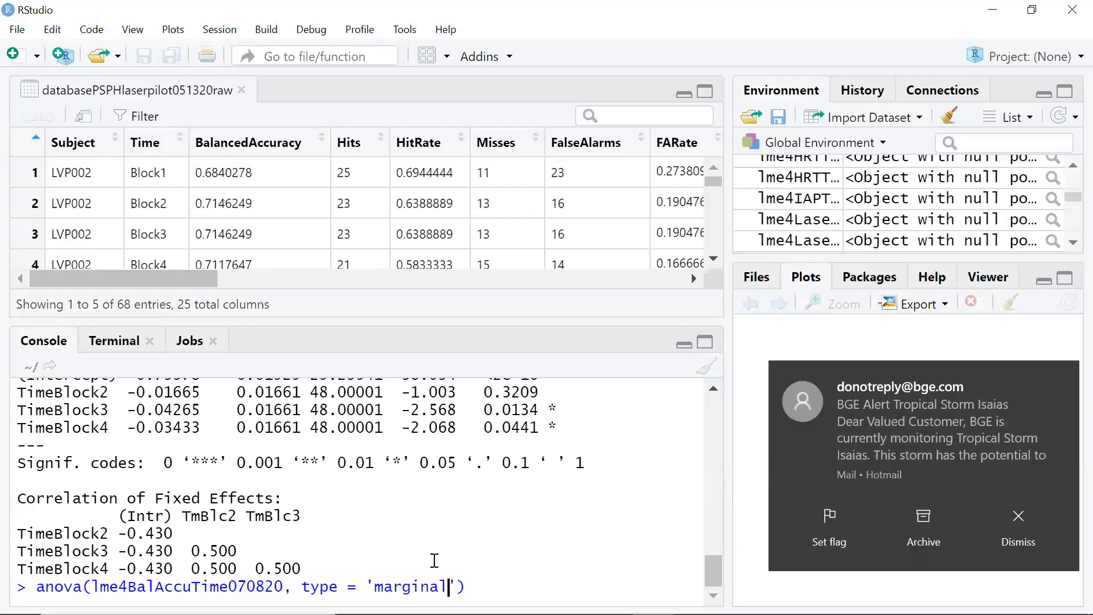
pyautogui.click(1018, 518)
pyautogui.click(516, 479)
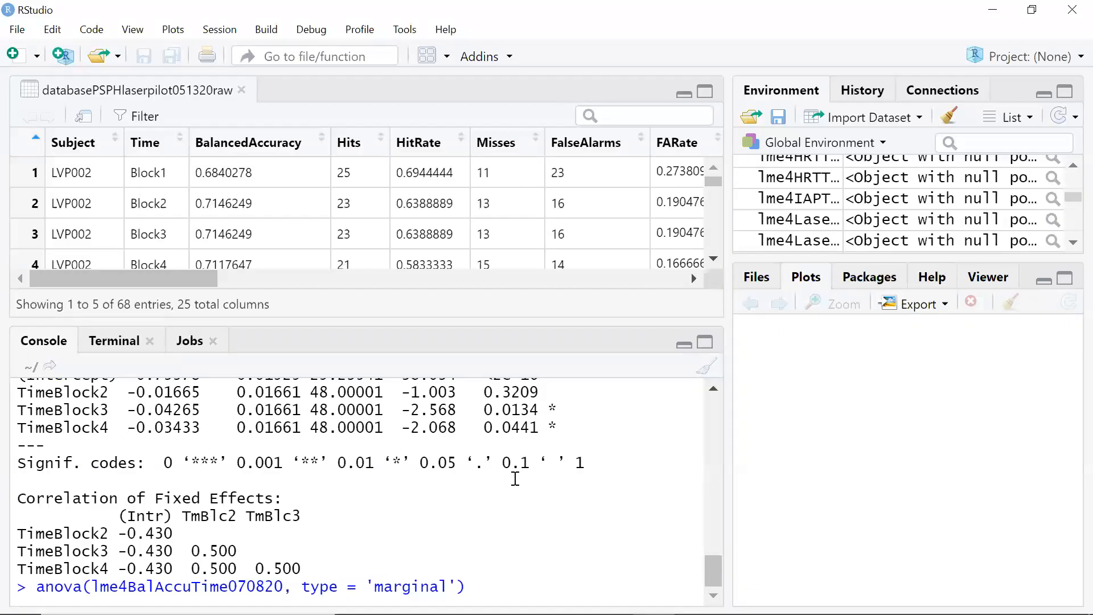
pyautogui.press('Return')
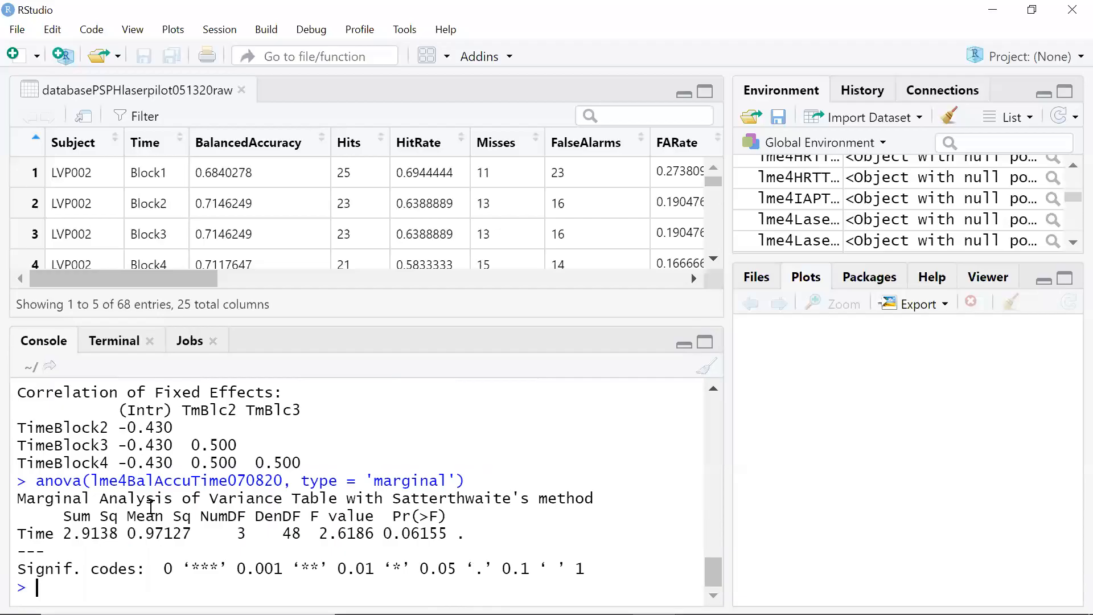
# Copy the anova command with its marginal variance table and paste it below the model summary in the Word document
pyautogui.moveTo(20, 482); pyautogui.dragTo(619, 563)
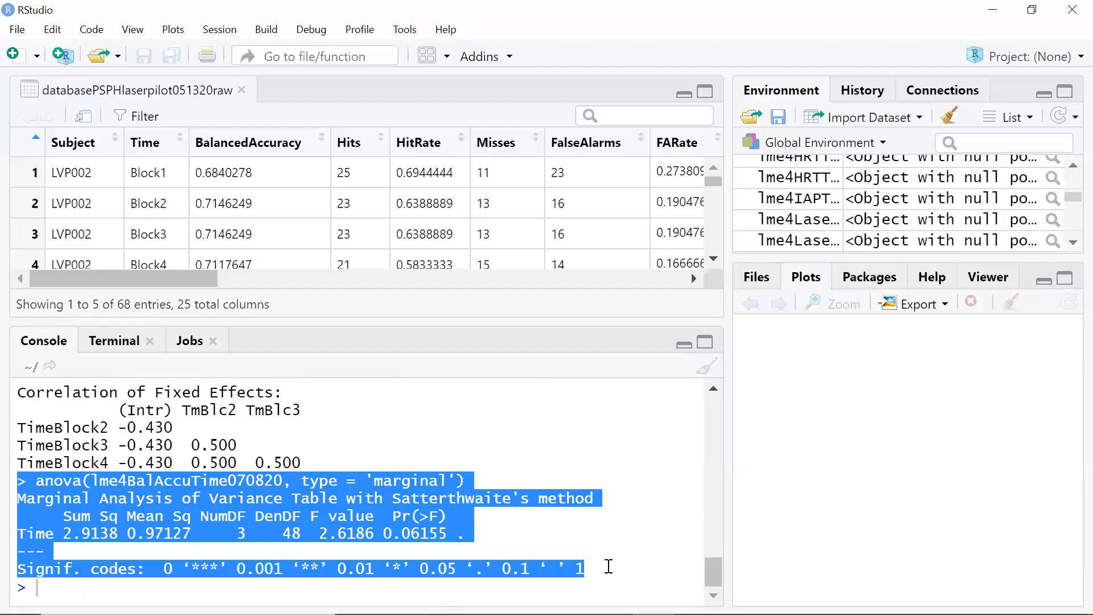
pyautogui.moveTo(692, 614)
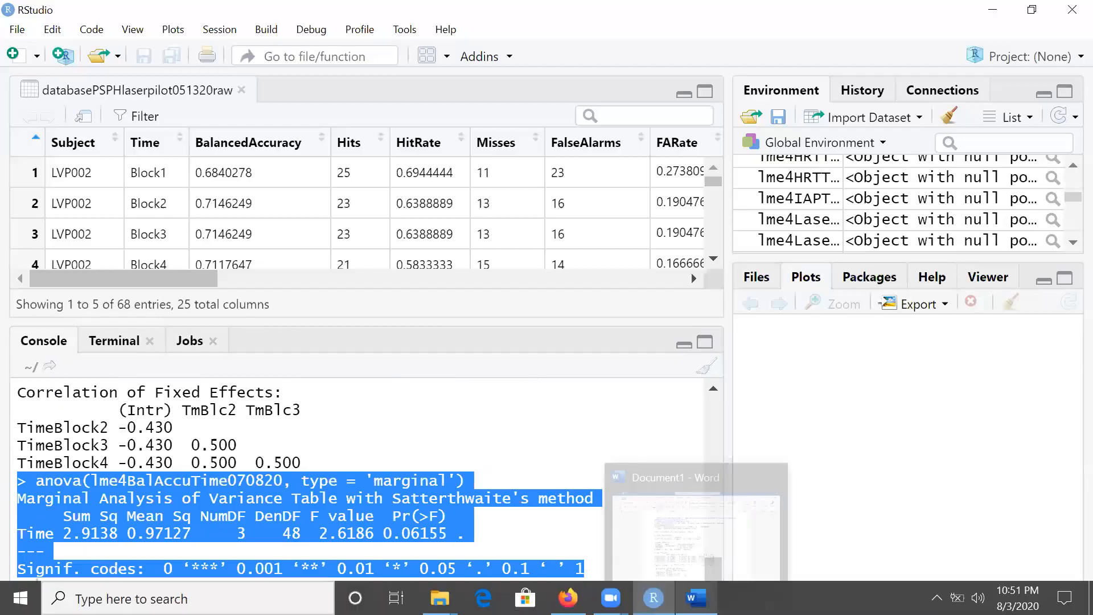
pyautogui.click(696, 598)
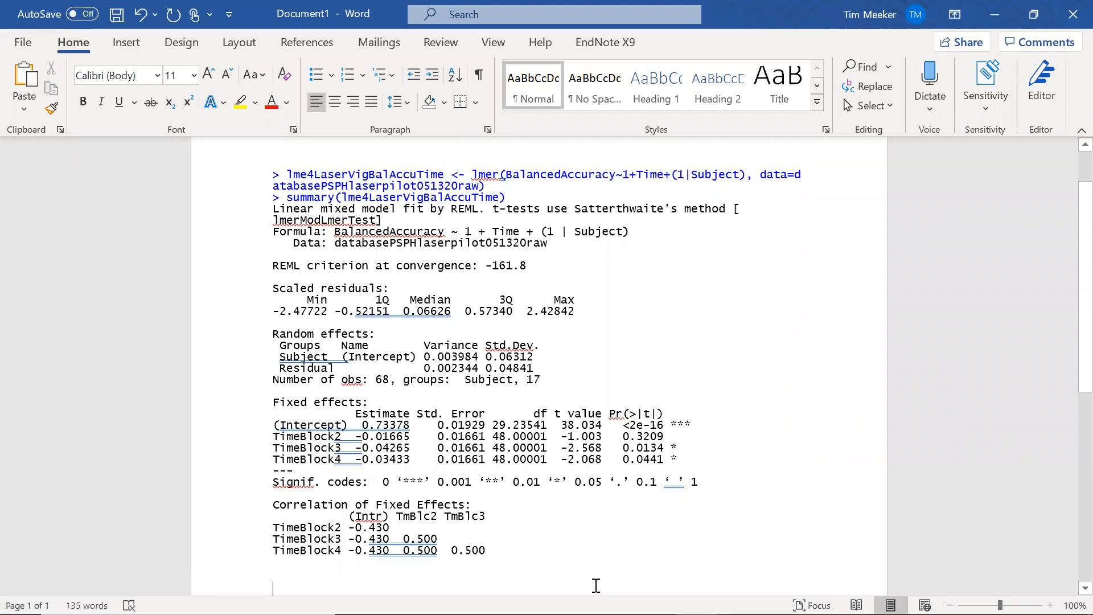
pyautogui.write("> anova(lme4BalAccuTime070820, type = 'marginal') Marginal Analysis of Variance Table with Satterthwaite's method      Sum Sq Mean Sq NumDF DenDF F value  Pr(>F) Time 2.9138 0.97127     3    48  2.6186 0.06155 . --- Signif. codes:  0 ‘***’ 0.001 ‘**’ 0.01 ‘*’ 0.05 ‘.’ 0.1 ‘ ’ 1")
# Switch back to RStudio and examine the p-values for TimeBlock3 and TimeBlock4 in the model summary's fixed effects
pyautogui.moveTo(604, 614)
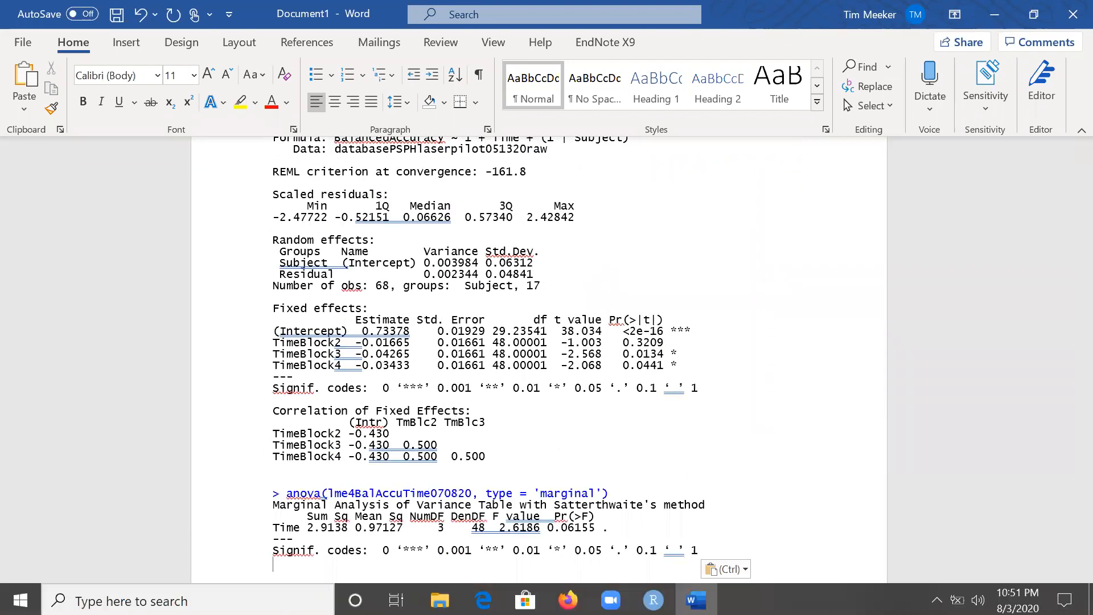
pyautogui.click(653, 599)
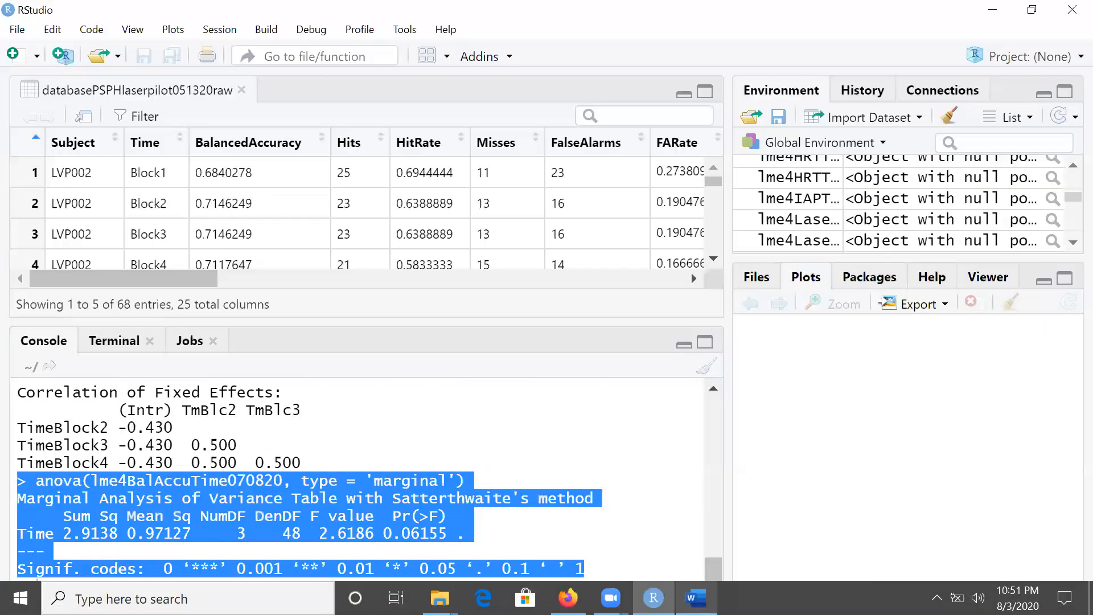
pyautogui.click(632, 556)
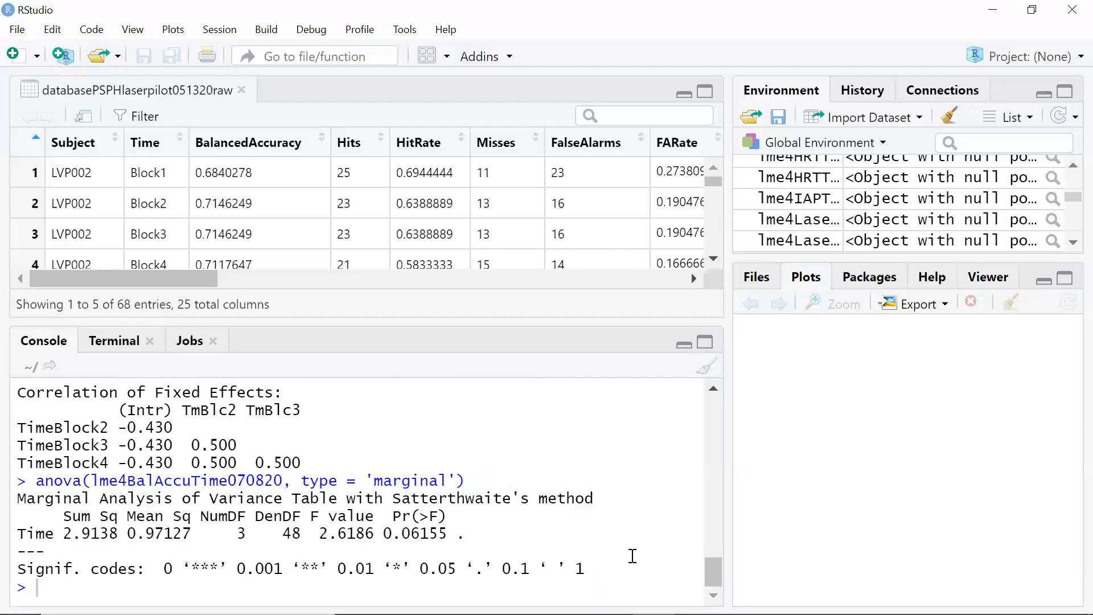
pyautogui.click(714, 390)
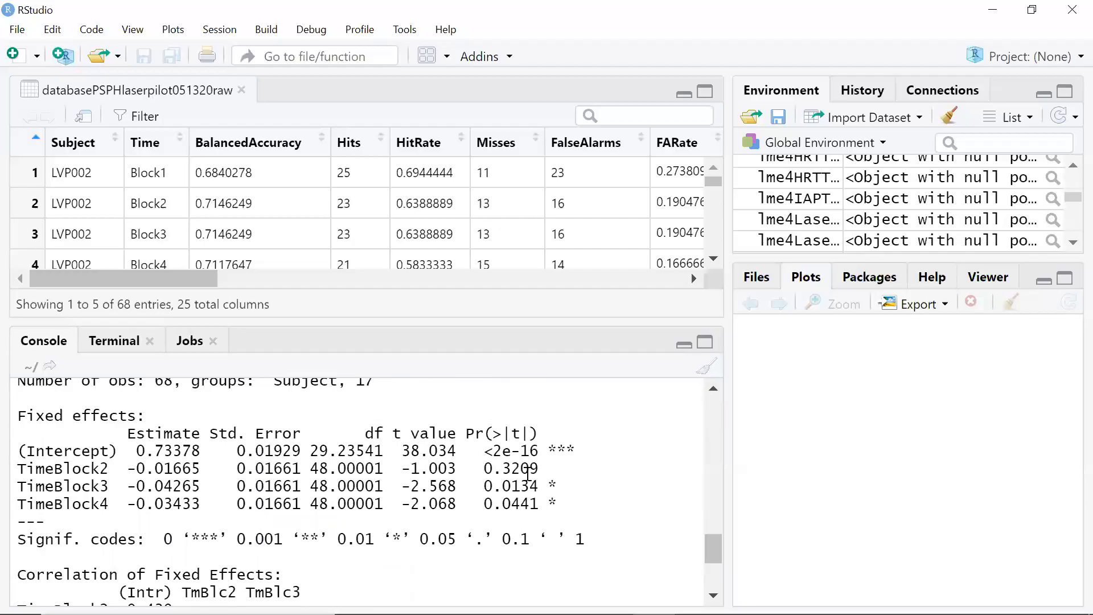
pyautogui.moveTo(570, 504); pyautogui.dragTo(16, 482)
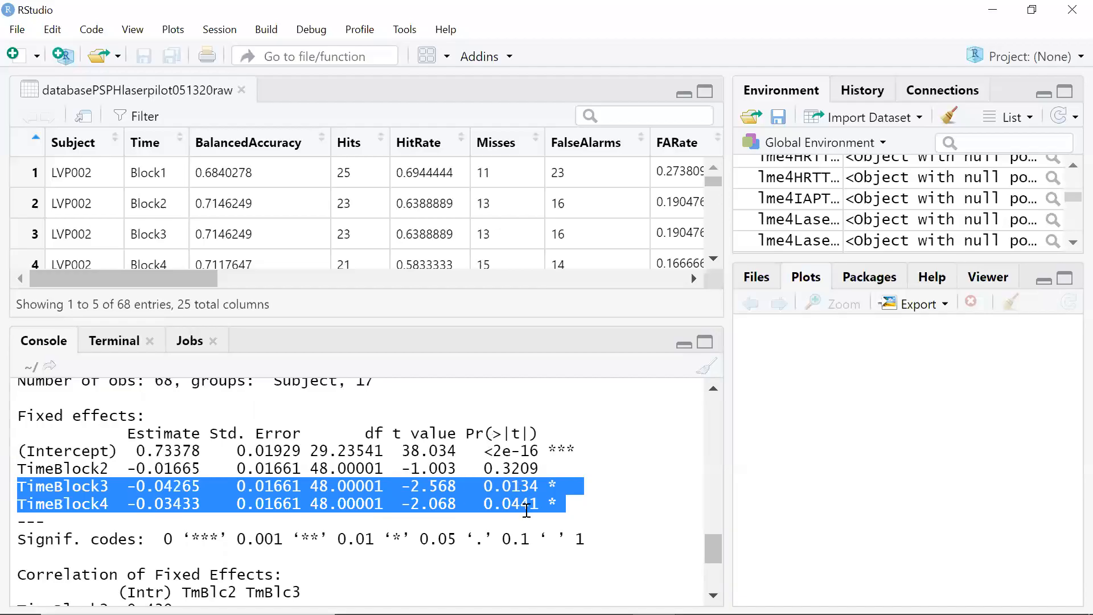
pyautogui.moveTo(592, 614)
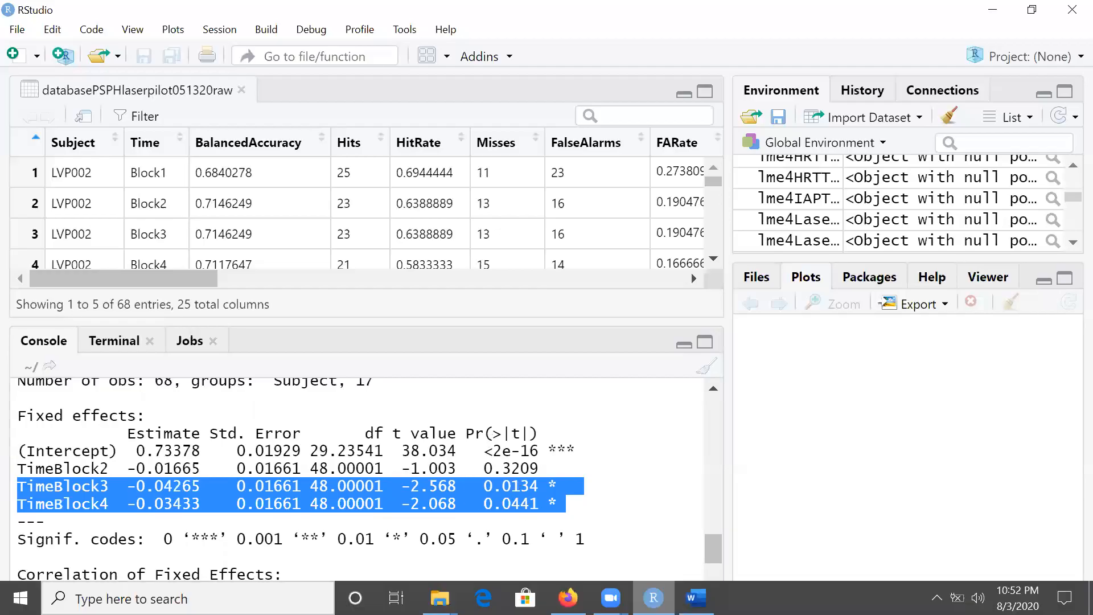
pyautogui.click(511, 505)
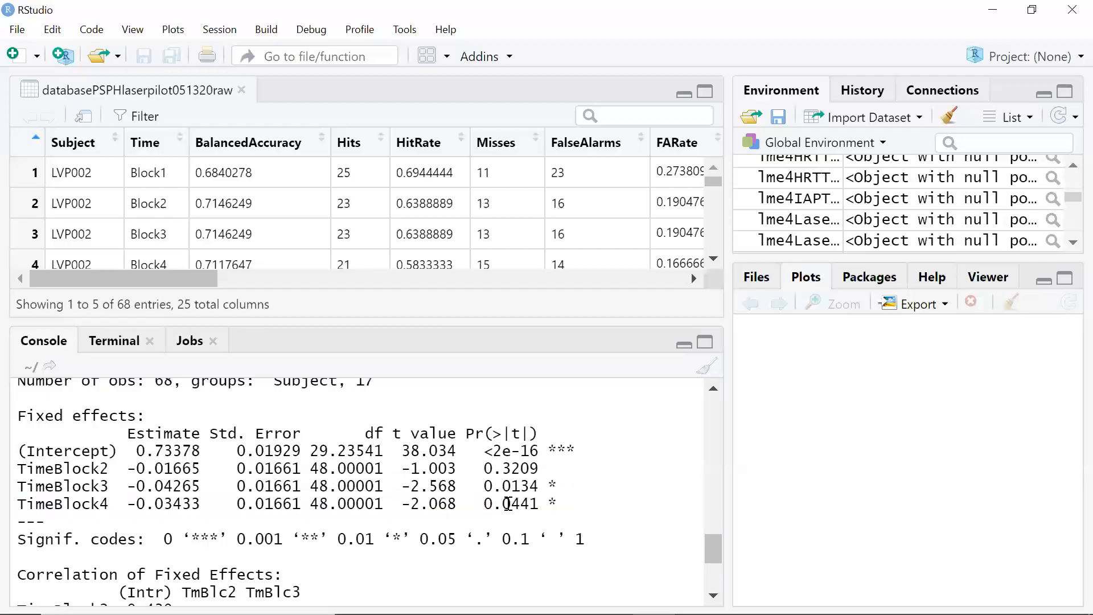
pyautogui.moveTo(496, 504); pyautogui.dragTo(529, 505)
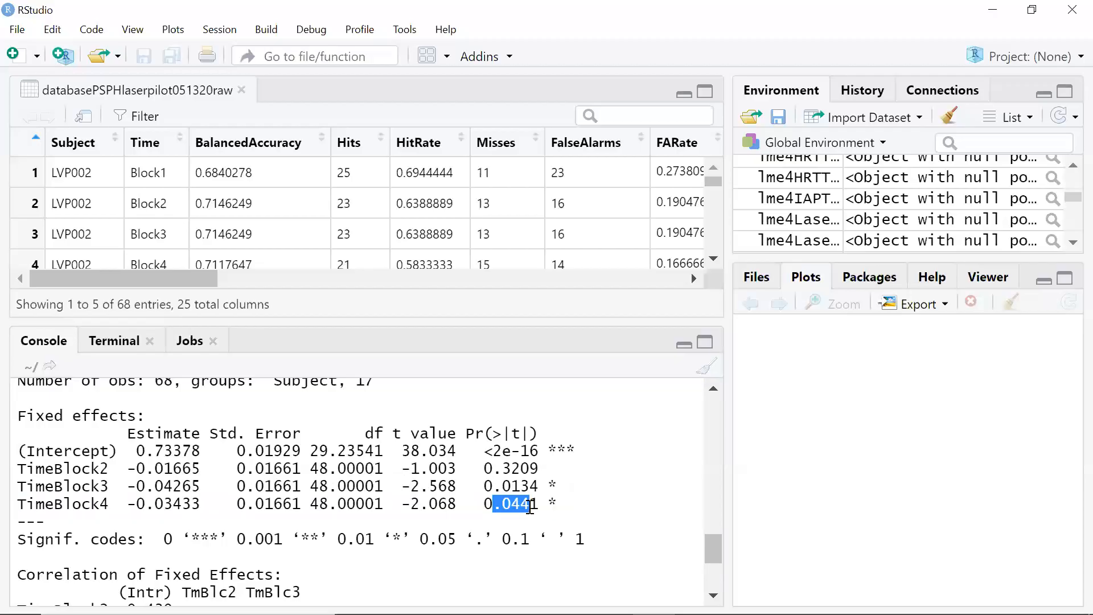
pyautogui.click(530, 506)
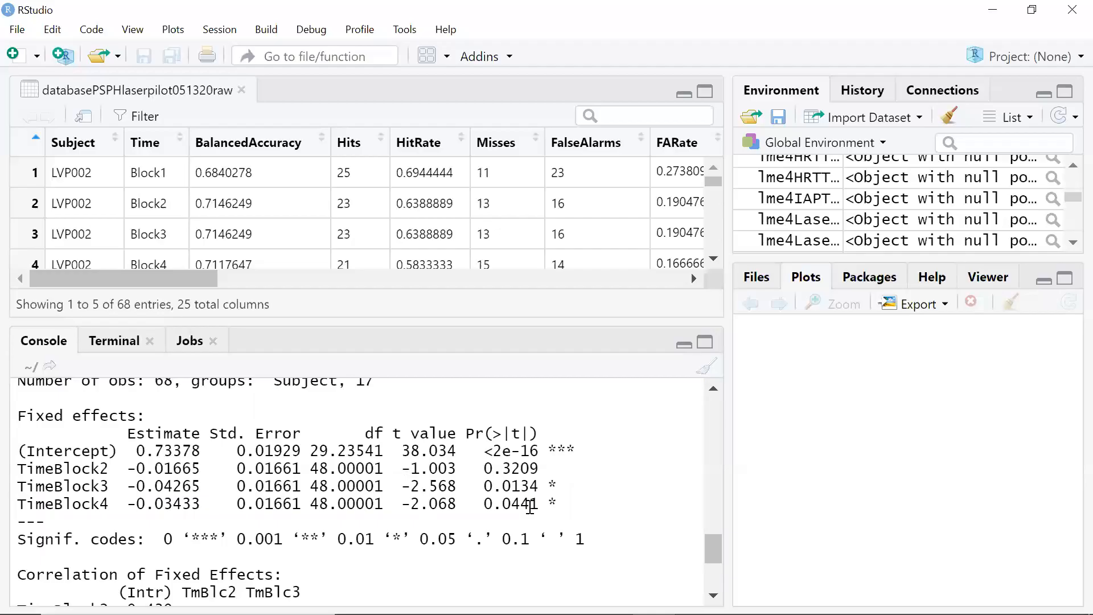
pyautogui.tripleClick(530, 506)
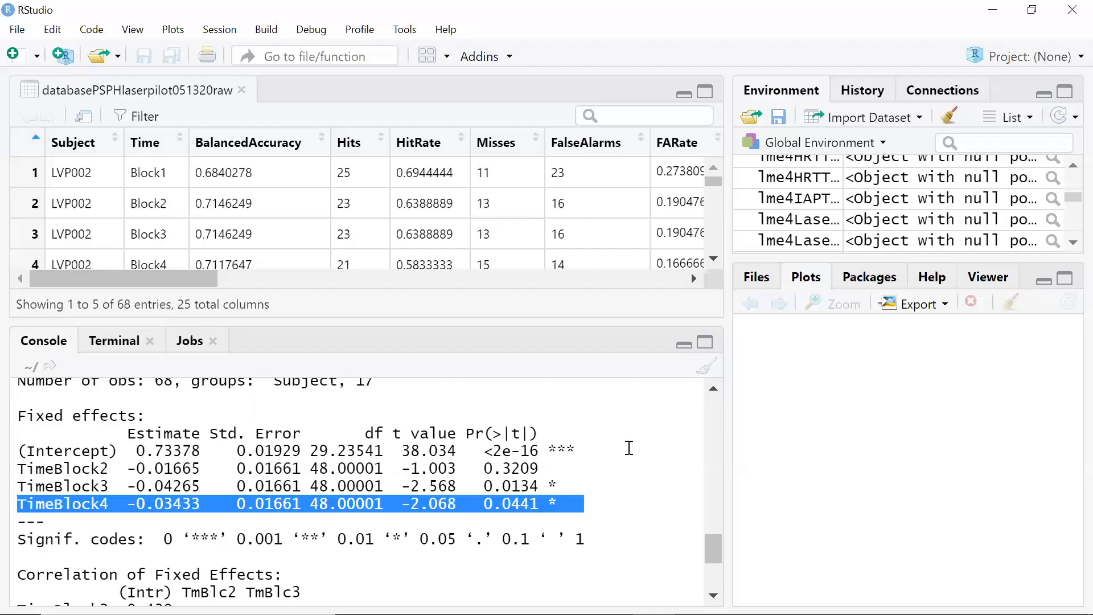
# Examine which method the t-tests use in the model summary header and return to the fixed effects table
pyautogui.click(714, 389)
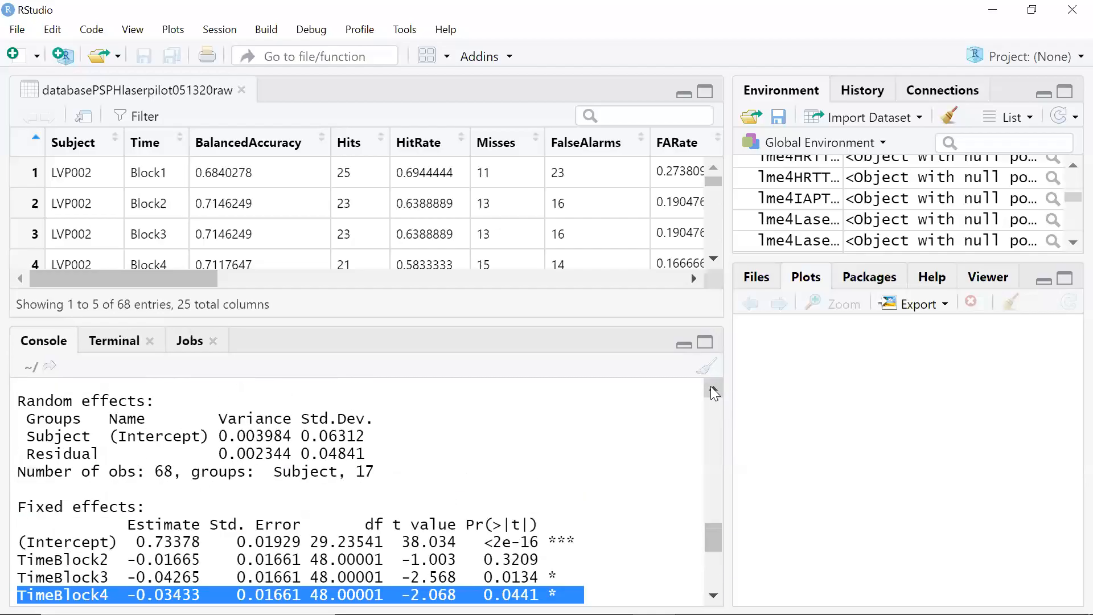
pyautogui.click(714, 389)
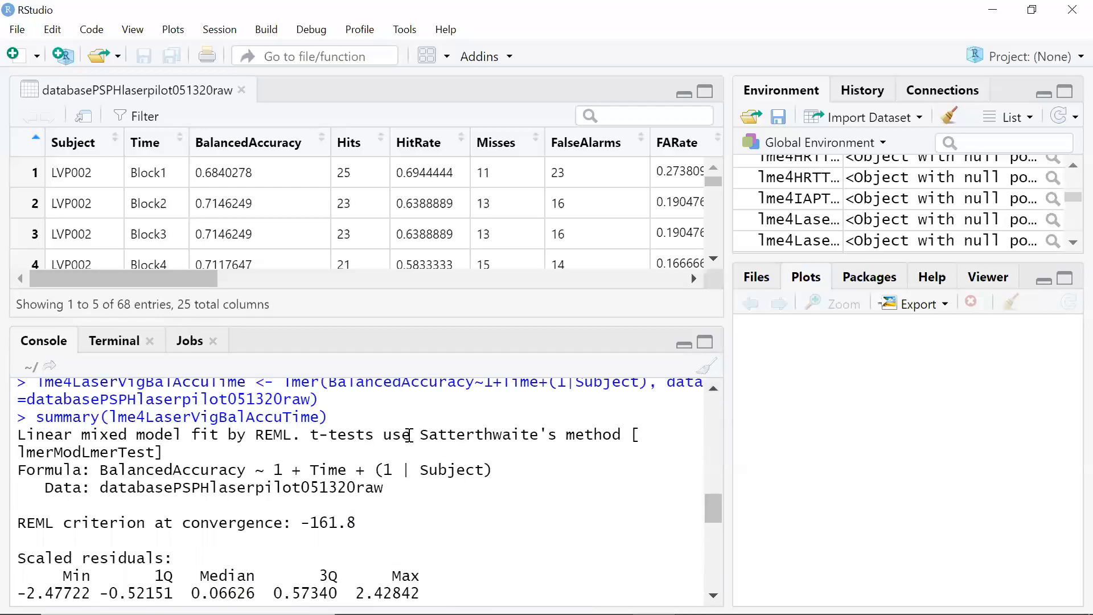
pyautogui.moveTo(408, 434); pyautogui.dragTo(569, 454)
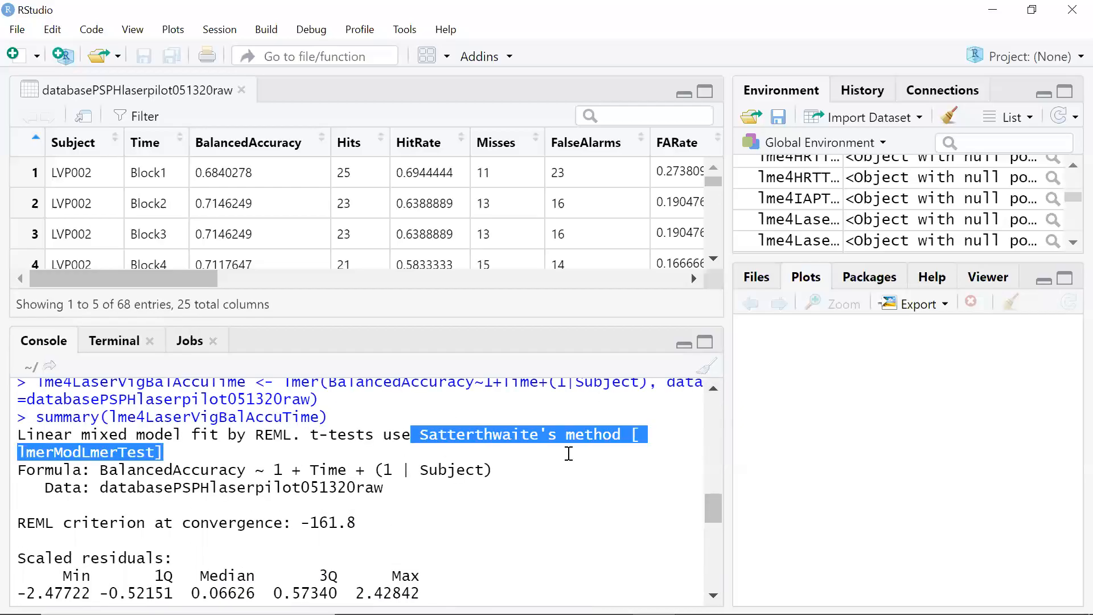
pyautogui.click(569, 454)
pyautogui.click(713, 596)
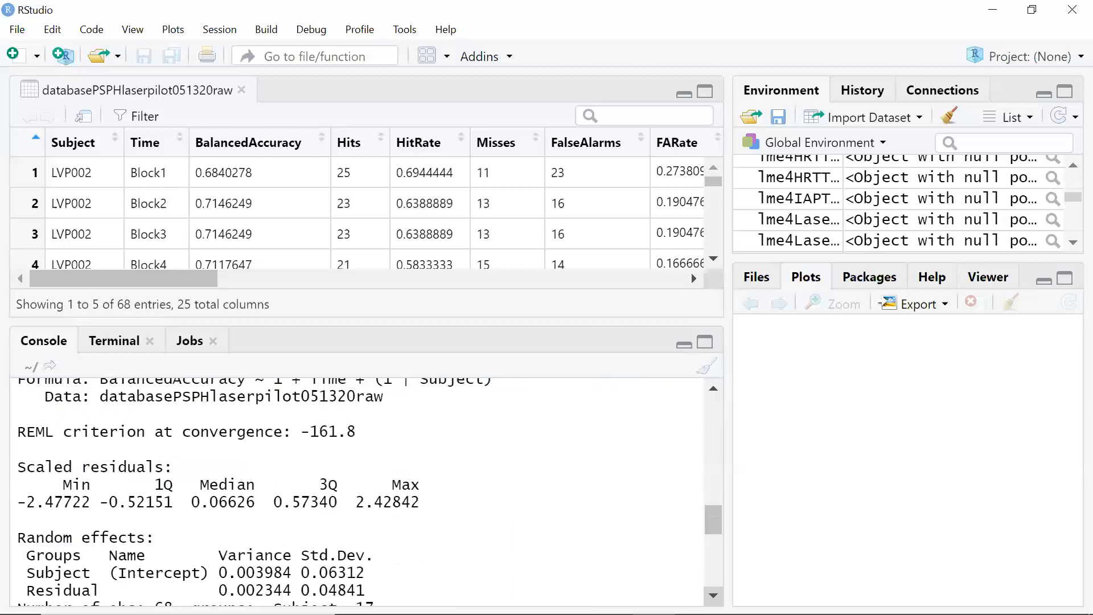
pyautogui.click(713, 595)
pyautogui.click(714, 595)
pyautogui.click(713, 596)
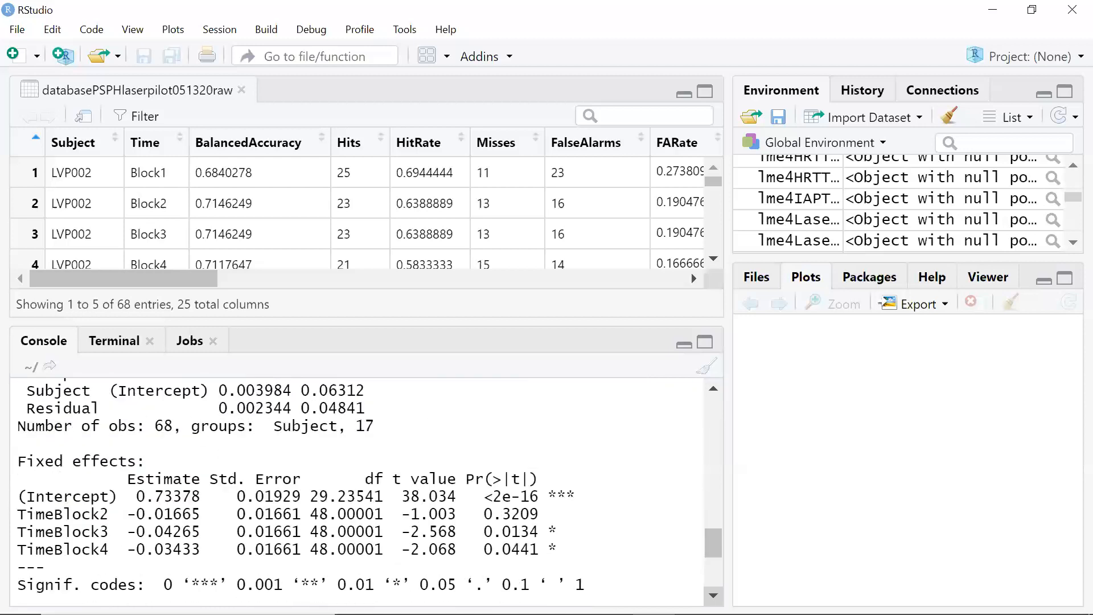
# Compare the fixed effects t-tests with the marginal anova table and check the pasted copy in Word
pyautogui.moveTo(555, 545); pyautogui.dragTo(282, 478)
pyautogui.click(419, 517)
pyautogui.scroll(-4, 706, 572)
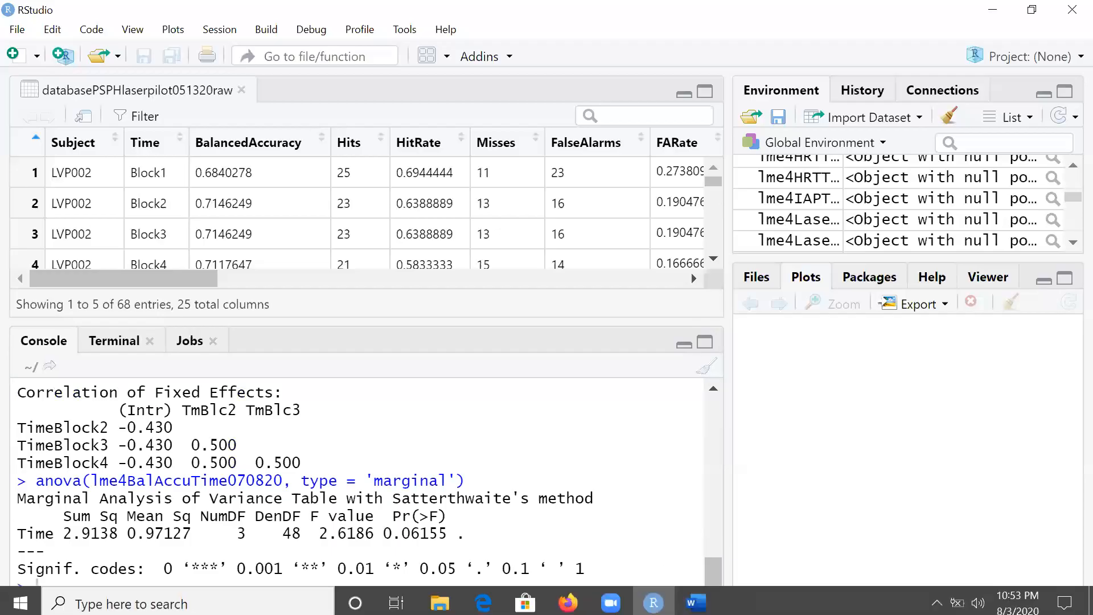
pyautogui.click(696, 598)
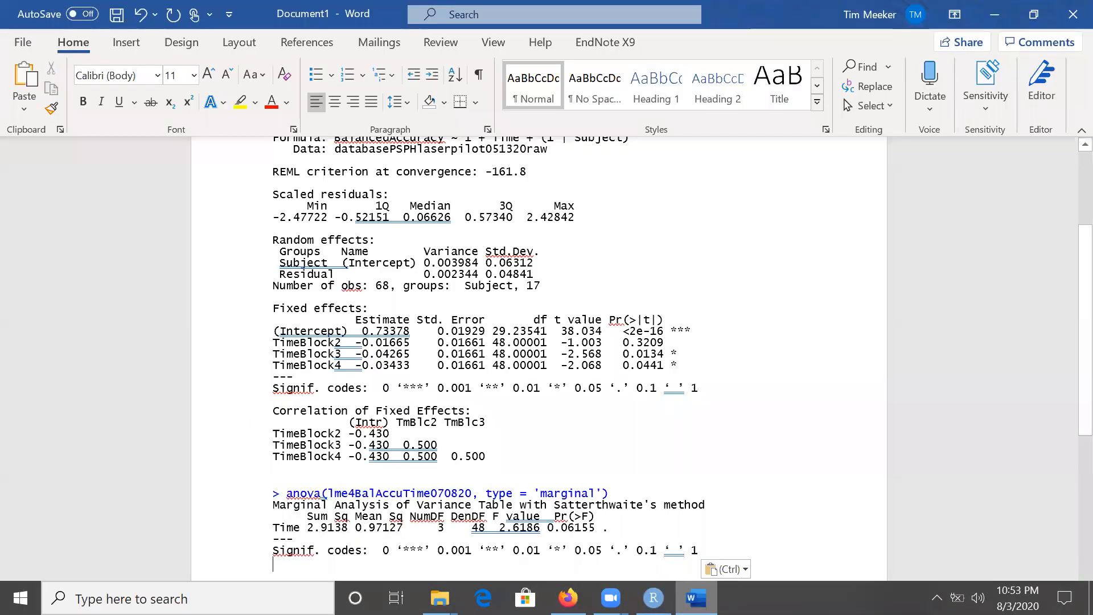
# Switch back to RStudio and look through the recently run console commands for a reusable post-hoc test command
pyautogui.hotkey('alt', 'Tab')
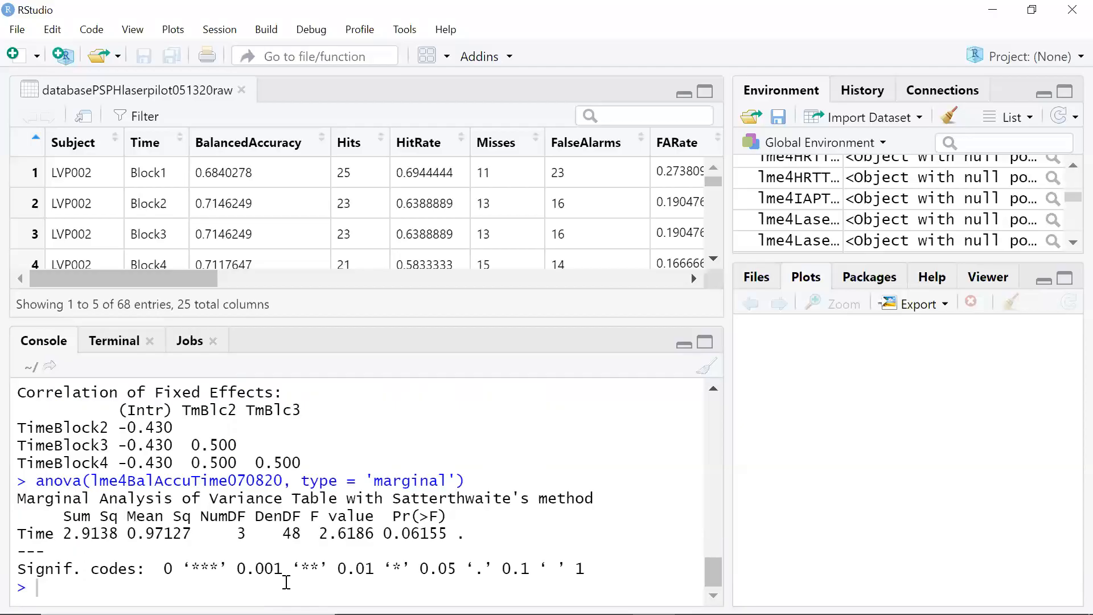
pyautogui.press('Up')
pyautogui.press('Up')
pyautogui.press('Down')
pyautogui.press('Down')
pyautogui.press('Down')
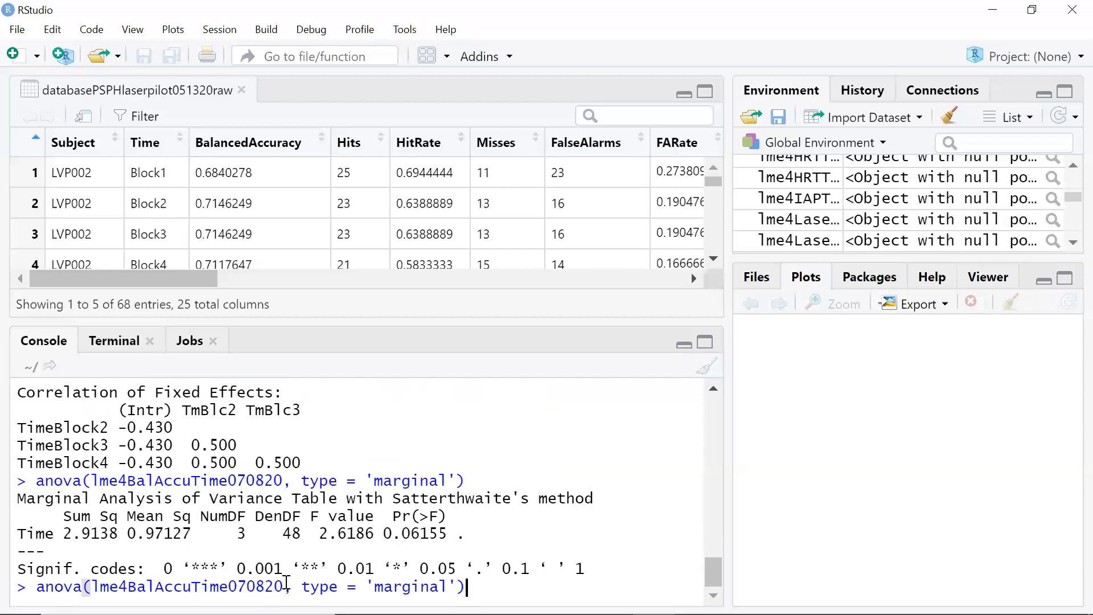
pyautogui.press('Up')
pyautogui.press('Up')
pyautogui.press('Up')
pyautogui.press('Up')
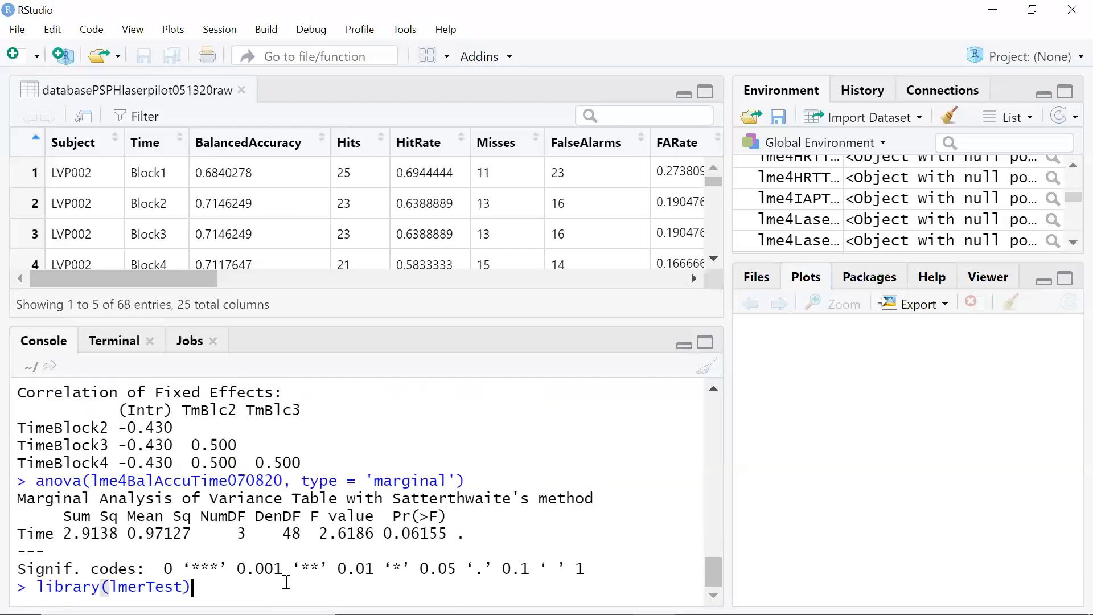
pyautogui.press('Down')
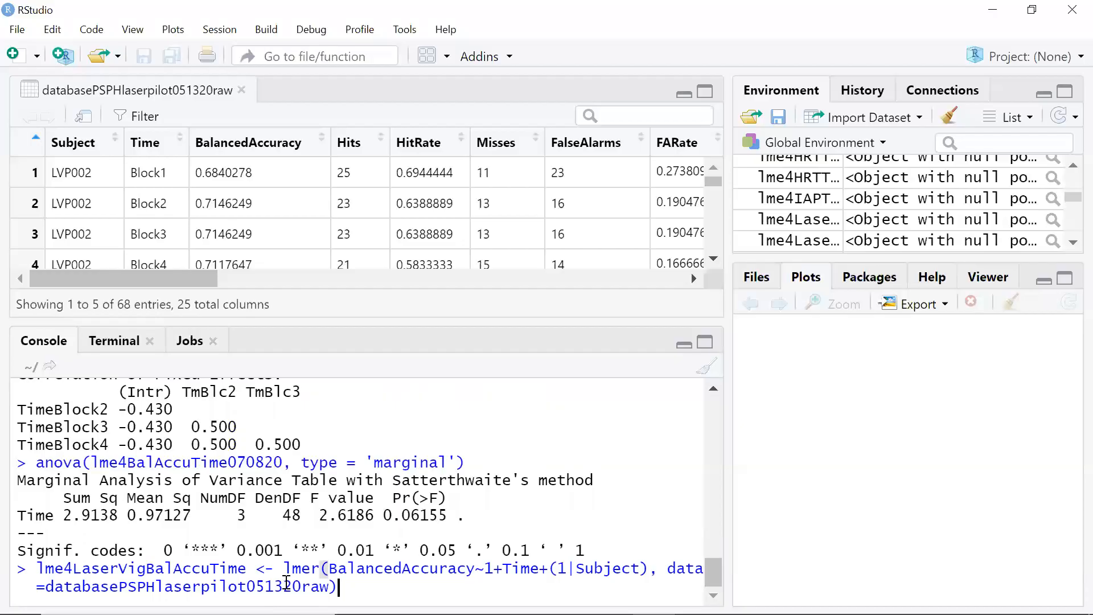
pyautogui.press('Up')
pyautogui.press('Up')
pyautogui.press('Up')
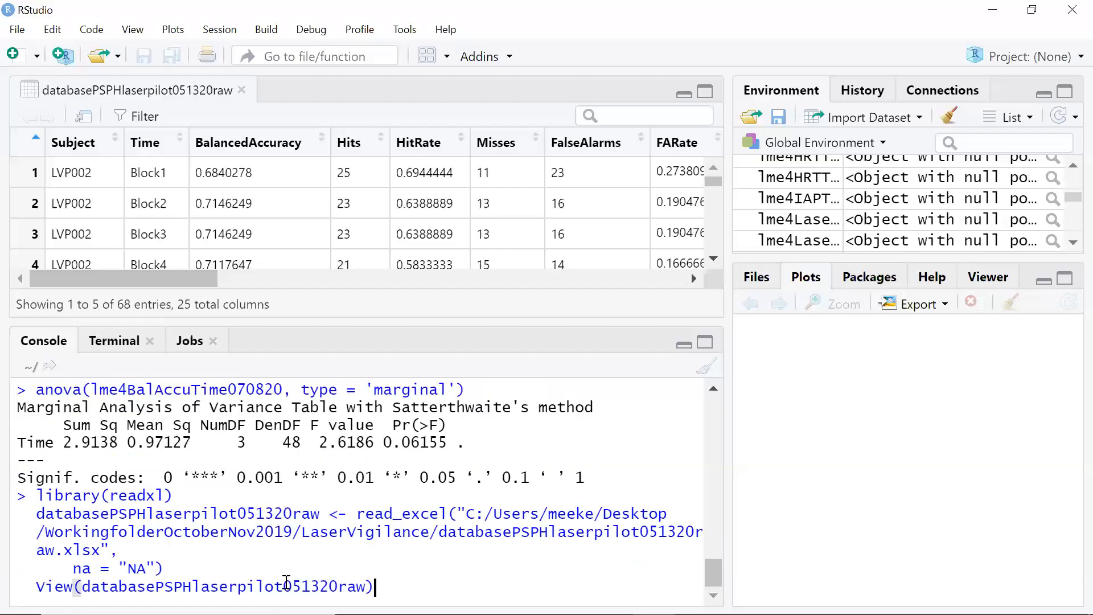
# Review the fixed effects table of the model summary in the console output and return to the prompt
pyautogui.click(714, 391)
pyautogui.click(713, 390)
pyautogui.click(713, 390)
pyautogui.click(714, 390)
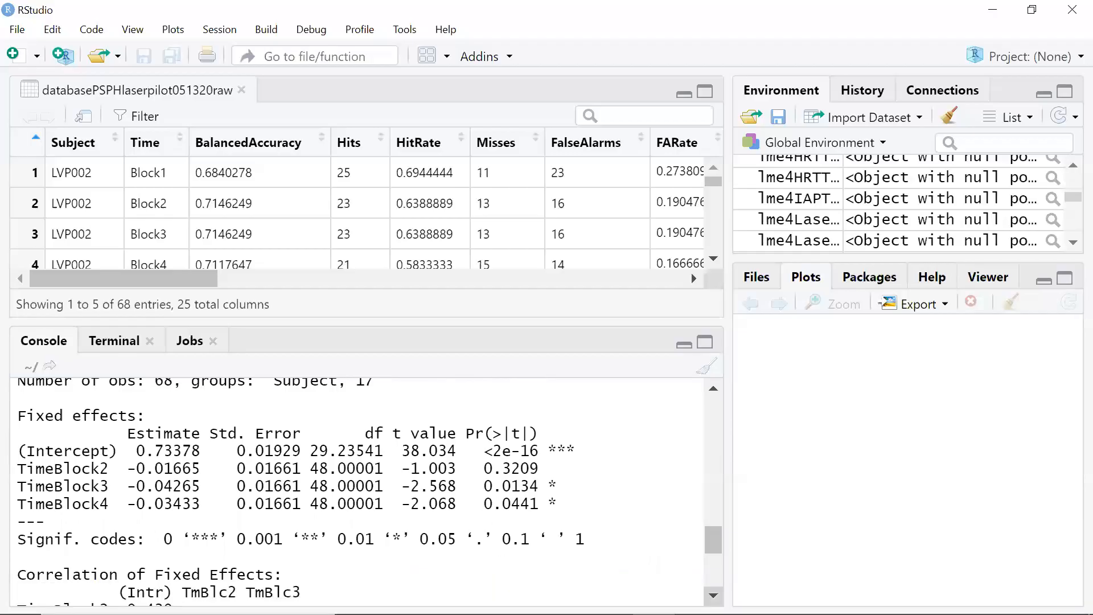
pyautogui.click(713, 596)
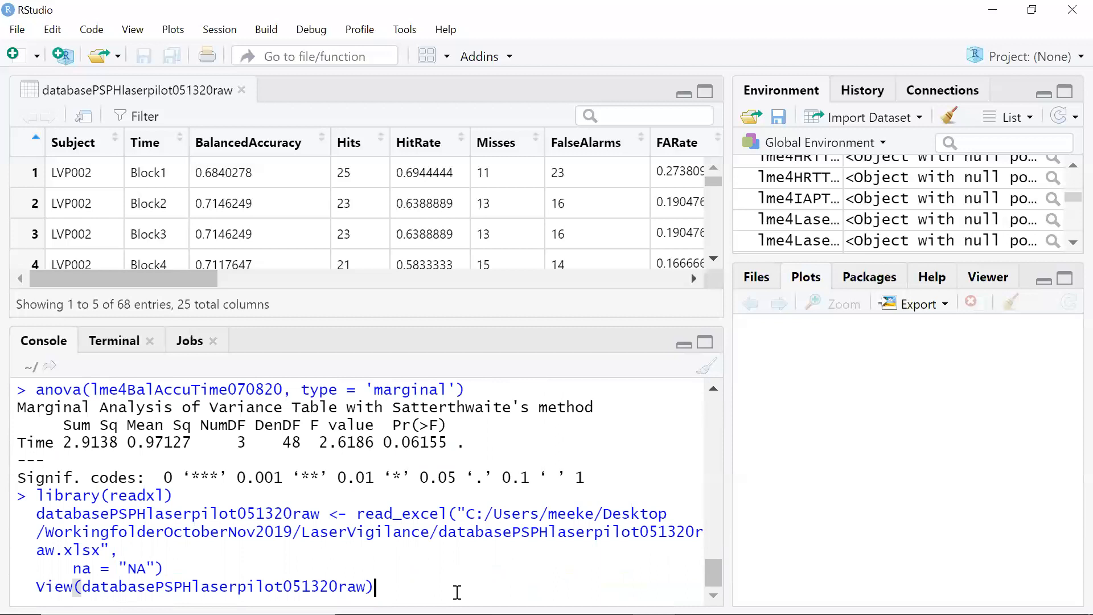
# Discard the recalled data import command and clear the console prompt
pyautogui.press('BackSpace')
pyautogui.press('BackSpace')
pyautogui.press('BackSpace')
pyautogui.press('BackSpace')
pyautogui.press('Up')
pyautogui.press('Up')
pyautogui.press('Up')
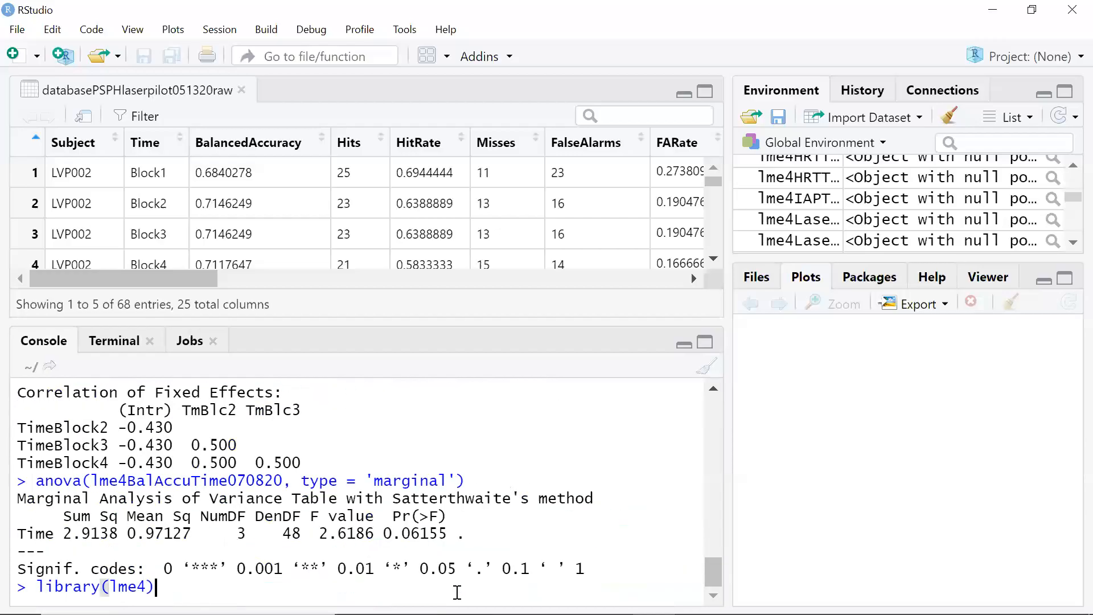
pyautogui.press('Up')
pyautogui.press('Escape')
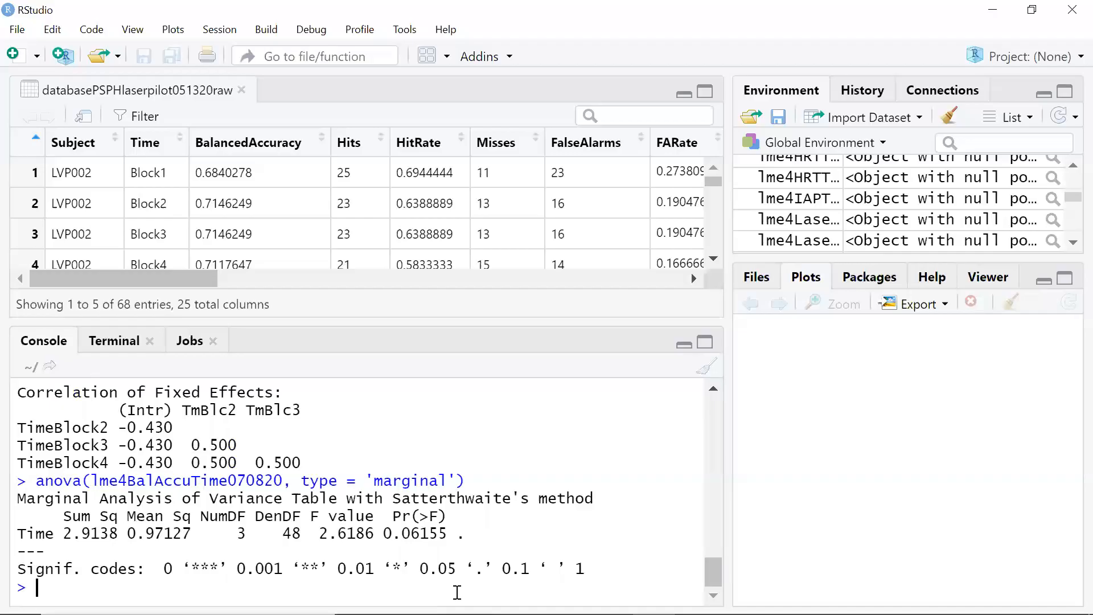
# Recall the earlier summary(glht()) command for lme4LCingTasktimesStimplusPhase with mcp(Task:Stimulus = "Tukey") and test = adjusted("holm") from the console history
pyautogui.press('Up')
pyautogui.press('Up')
pyautogui.press('Up')
pyautogui.press('Up')
pyautogui.press('Up')
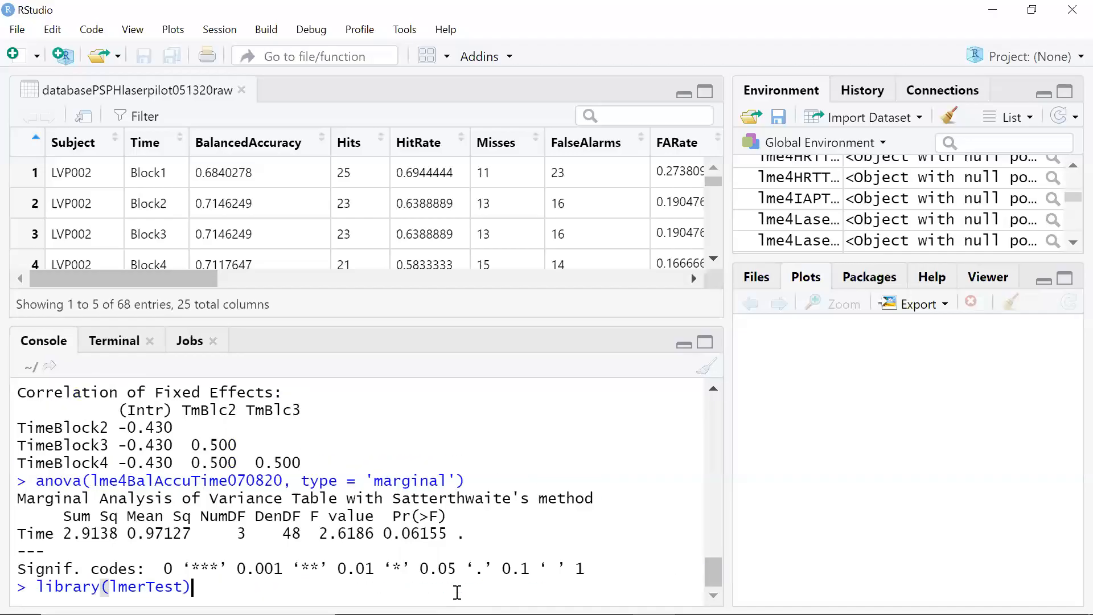
pyautogui.press('Up')
pyautogui.press('Up')
pyautogui.press('Up')
pyautogui.press('Up')
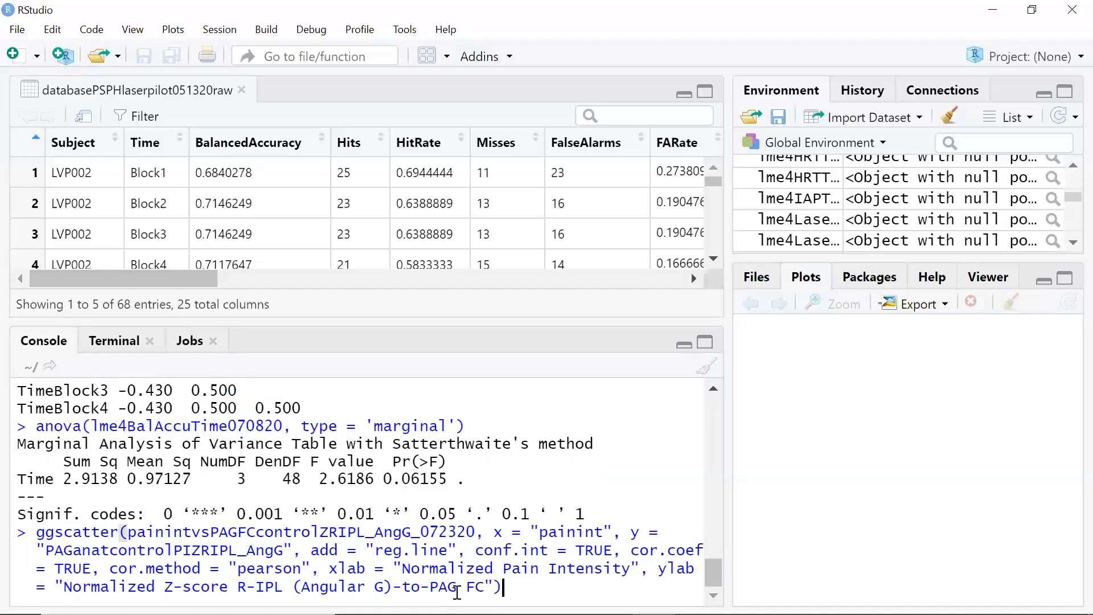
pyautogui.press('Up')
pyautogui.press('Up')
pyautogui.press('Up')
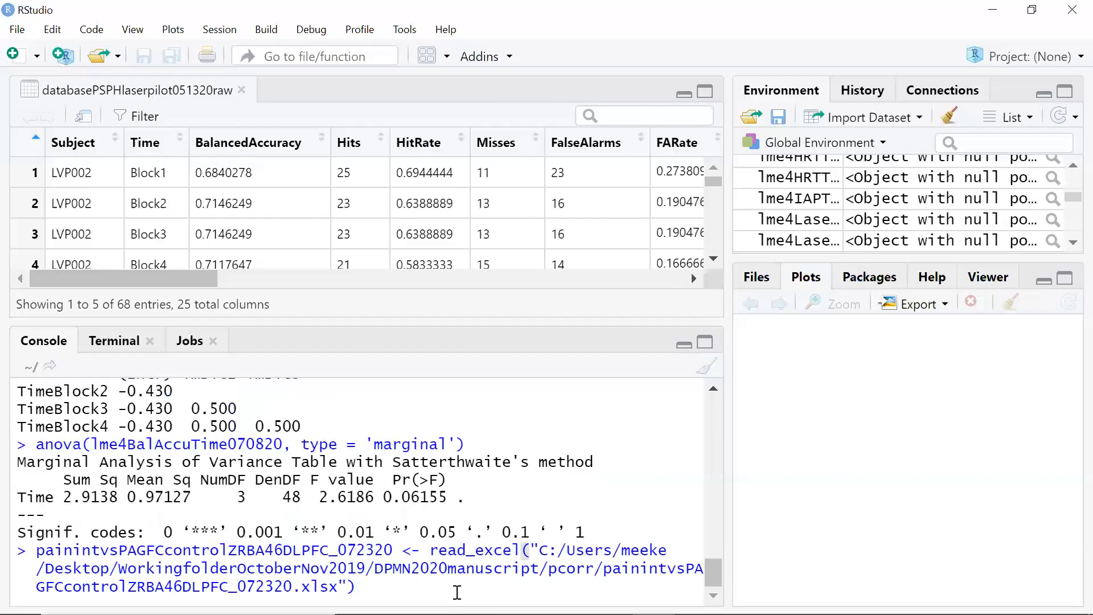
pyautogui.press('Up')
pyautogui.press('Up')
pyautogui.press('Up')
pyautogui.press('Up')
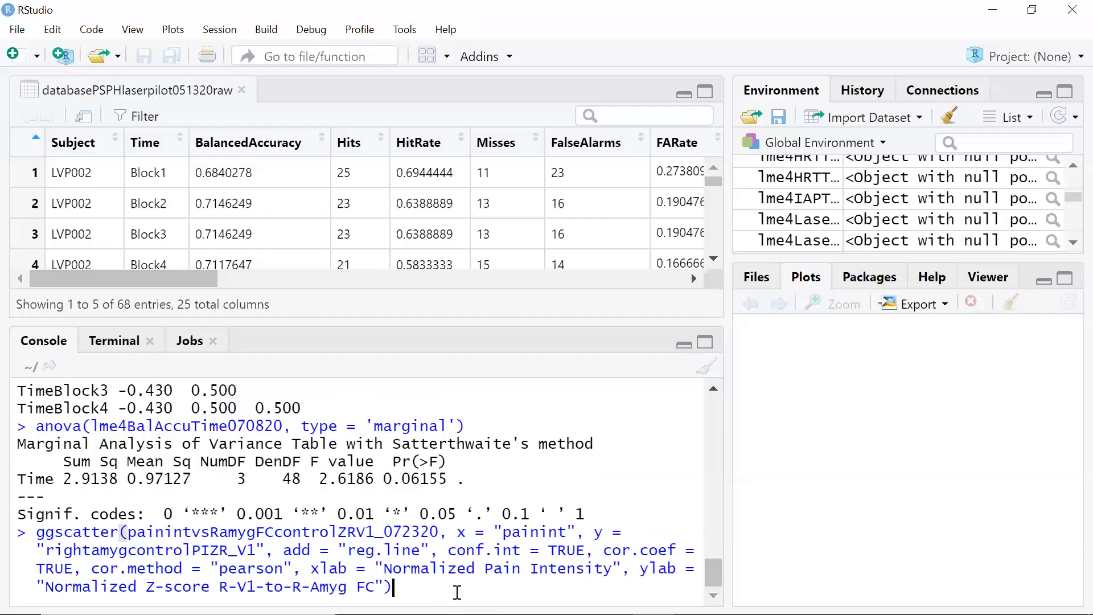
pyautogui.press('Up')
pyautogui.press('Up')
pyautogui.press('Up')
pyautogui.press('Up')
pyautogui.press('Up')
pyautogui.press('Up')
pyautogui.press('Up')
pyautogui.press('Up')
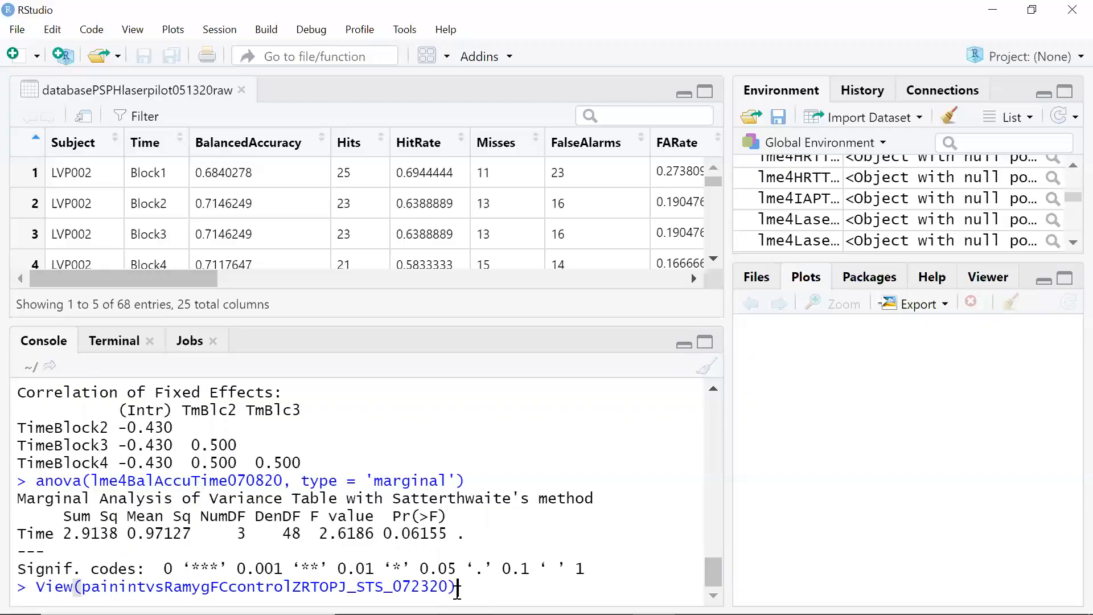
pyautogui.press('Up')
pyautogui.press('Up')
pyautogui.press('Up')
pyautogui.press('Up')
pyautogui.press('Up')
pyautogui.press('Up')
pyautogui.press('Up')
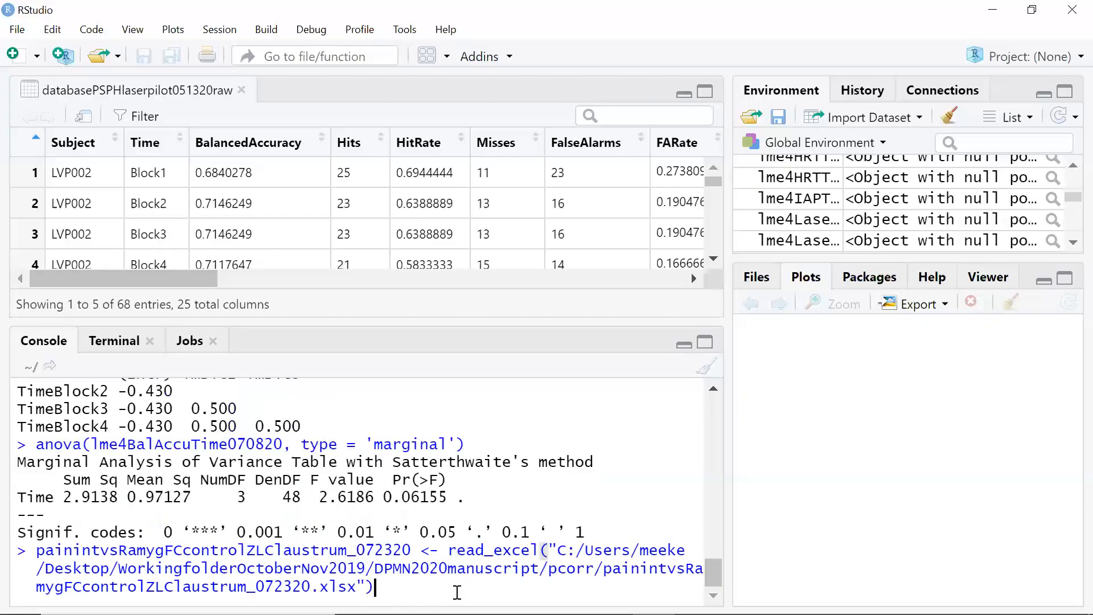
pyautogui.press('Up')
pyautogui.press('Up')
pyautogui.press('Up')
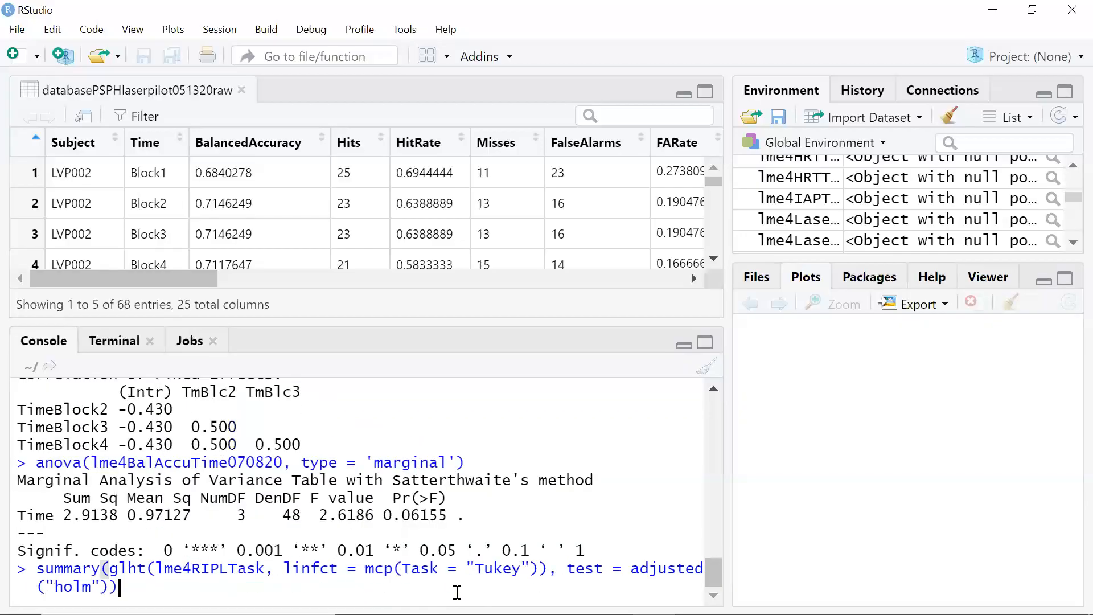
pyautogui.press('Up')
pyautogui.press('Up')
pyautogui.press('Up')
pyautogui.press('Down')
pyautogui.press('Up')
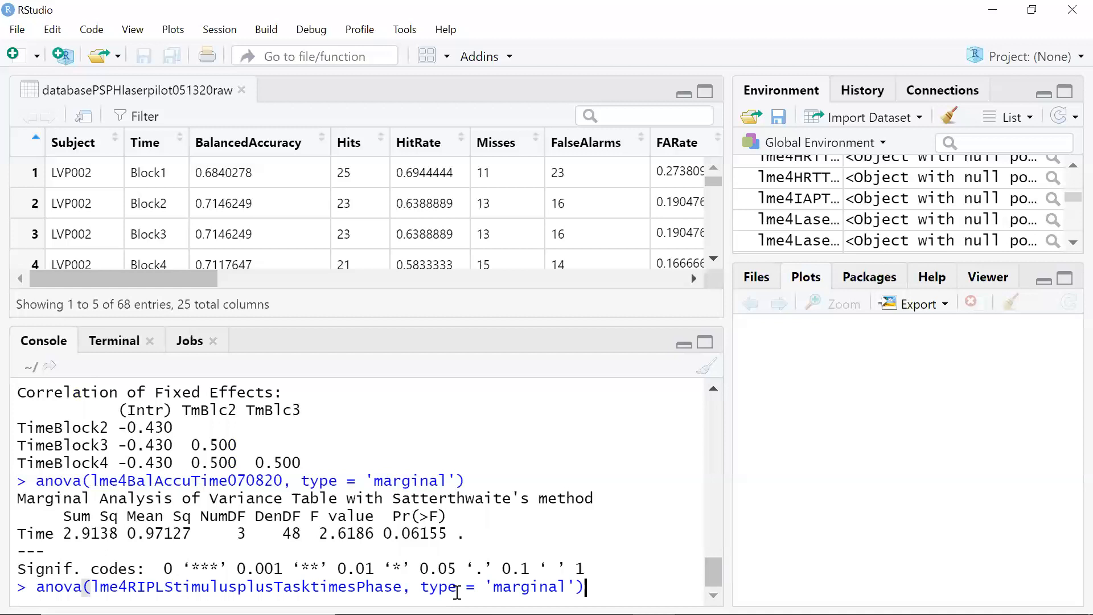
pyautogui.press('Down')
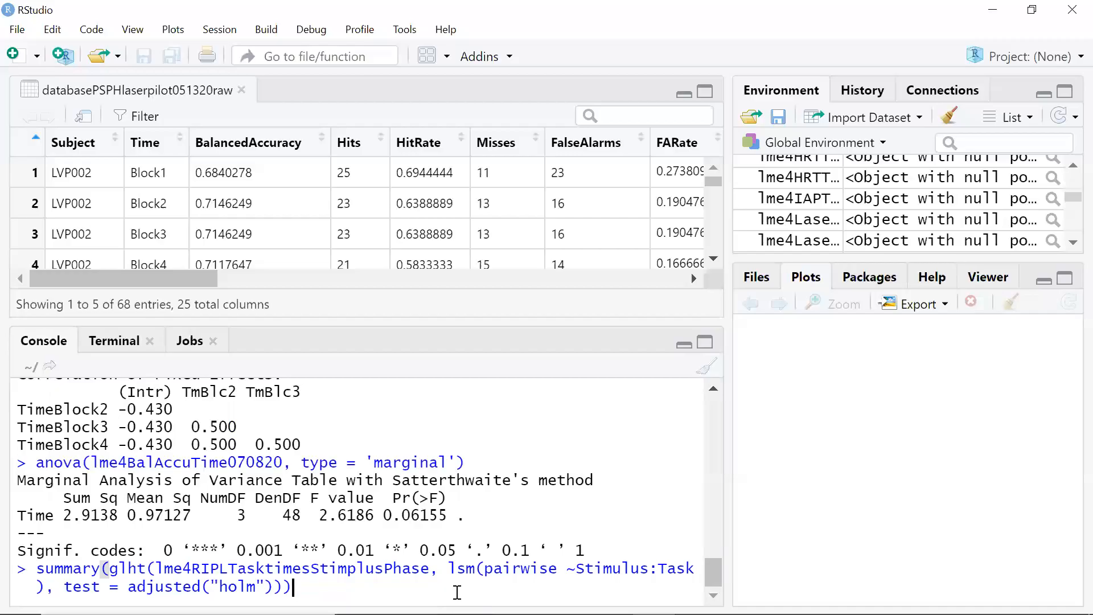
pyautogui.press('Up')
pyautogui.press('Up')
pyautogui.press('Up')
pyautogui.press('Up')
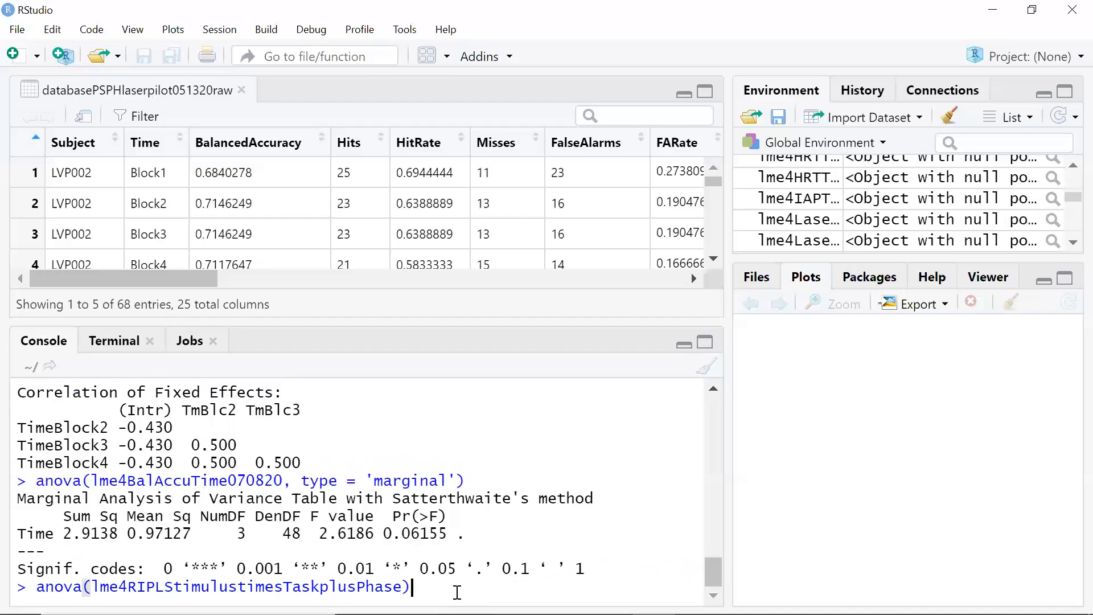
pyautogui.press('Up')
pyautogui.press('Up')
pyautogui.press('Up')
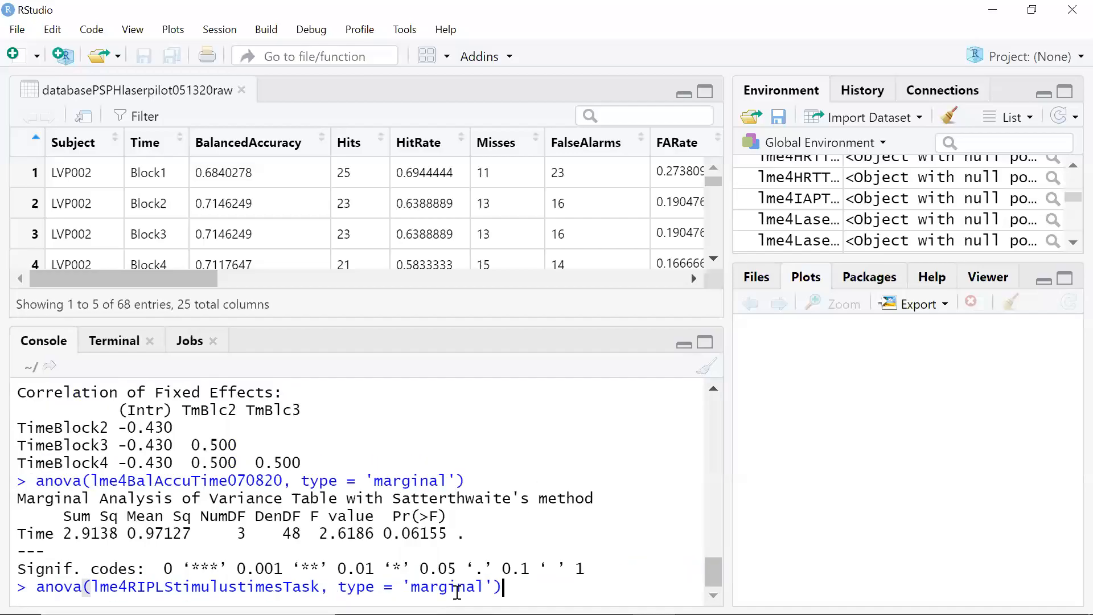
pyautogui.press('Up')
pyautogui.press('Up')
pyautogui.press('Up')
pyautogui.press('Up')
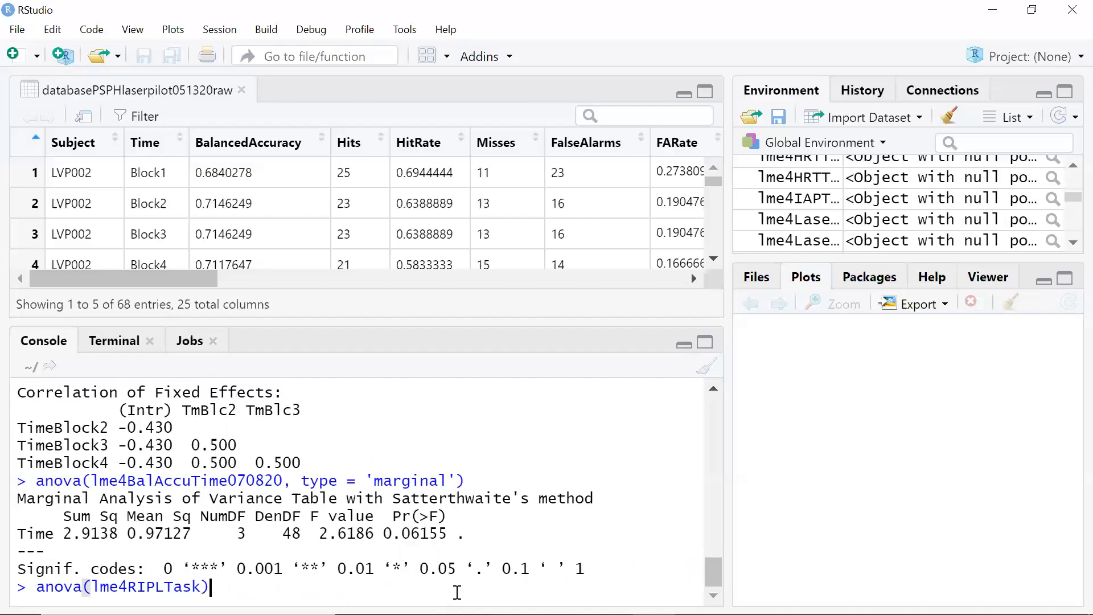
pyautogui.press('Up')
pyautogui.press('Up')
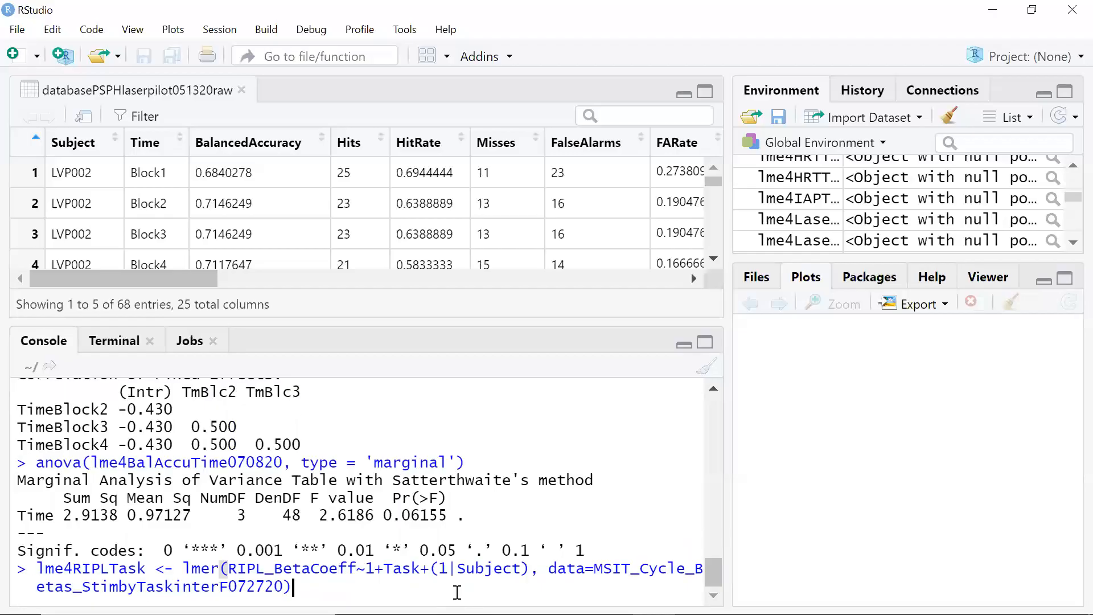
pyautogui.press('Up')
pyautogui.press('Up')
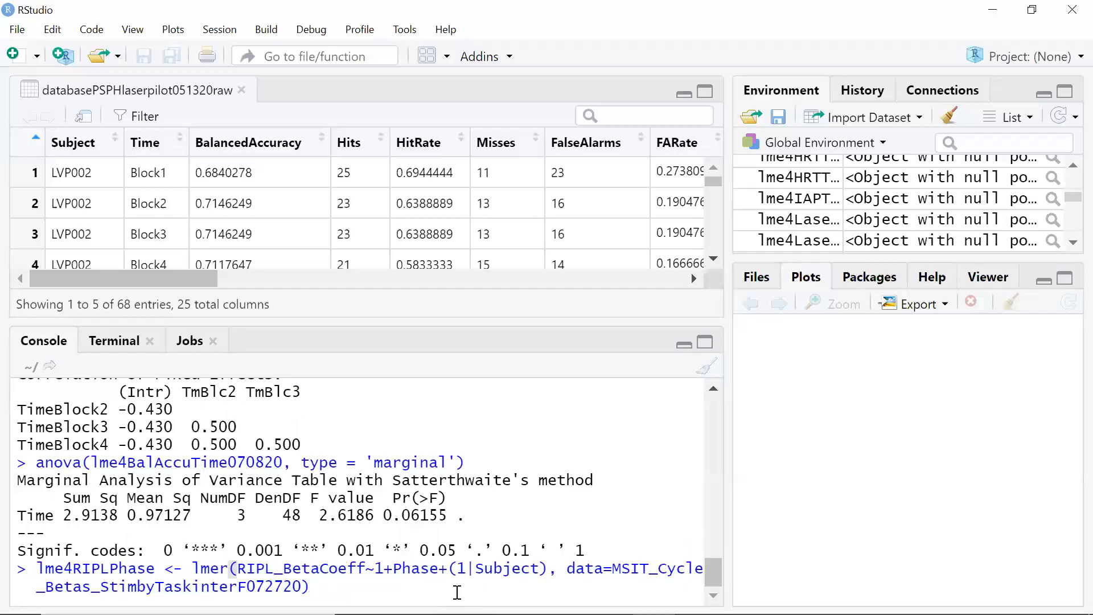
pyautogui.press('Up')
pyautogui.press('Up')
pyautogui.press('Up')
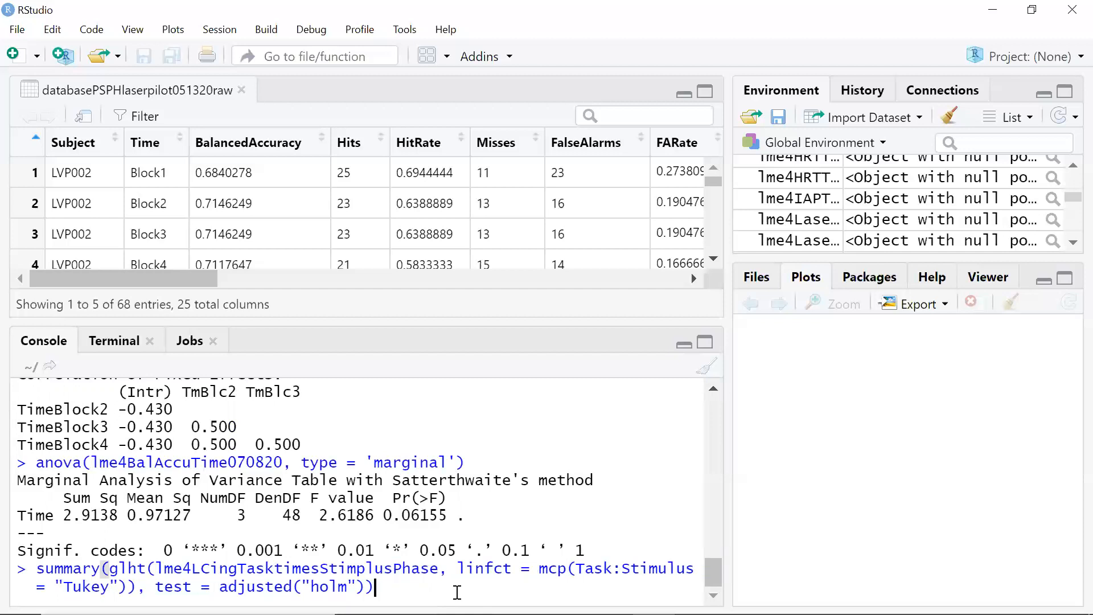
# Replace Task:Stimulus with Time as the Tukey comparison factor inside mcp() of the recalled glht command
pyautogui.press('Left')
pyautogui.press('Left')
pyautogui.press('Left')
pyautogui.press('Left')
pyautogui.press('Left')
pyautogui.press('Left')
pyautogui.press('Left')
pyautogui.press('Left')
pyautogui.press('Left')
pyautogui.press('Left')
pyautogui.press('Left')
pyautogui.press('Left')
pyautogui.press('Left')
pyautogui.press('Left')
pyautogui.press('Left')
pyautogui.press('Left')
pyautogui.press('Left')
pyautogui.press('Left')
pyautogui.press('Left')
pyautogui.press('Left')
pyautogui.press('Left')
pyautogui.press('Left')
pyautogui.press('Left')
pyautogui.press('Left')
pyautogui.press('Left')
pyautogui.press('Left')
pyautogui.press('Left')
pyautogui.press('Left')
pyautogui.press('Left')
pyautogui.press('Left')
pyautogui.press('Left')
pyautogui.press('Left')
pyautogui.press('Left')
pyautogui.press('Left')
pyautogui.press('Left')
pyautogui.press('Left')
pyautogui.press('Right')
pyautogui.press('Right')
pyautogui.press('Right')
pyautogui.press('Right')
pyautogui.press('Right')
pyautogui.press('Right')
pyautogui.press('Right')
pyautogui.press('Right')
pyautogui.press('Right')
pyautogui.press('Right')
pyautogui.press('Right')
pyautogui.press('Right')
pyautogui.press('BackSpace')
pyautogui.press('BackSpace')
pyautogui.press('BackSpace')
pyautogui.press('BackSpace')
pyautogui.press('BackSpace')
pyautogui.press('BackSpace')
pyautogui.press('BackSpace')
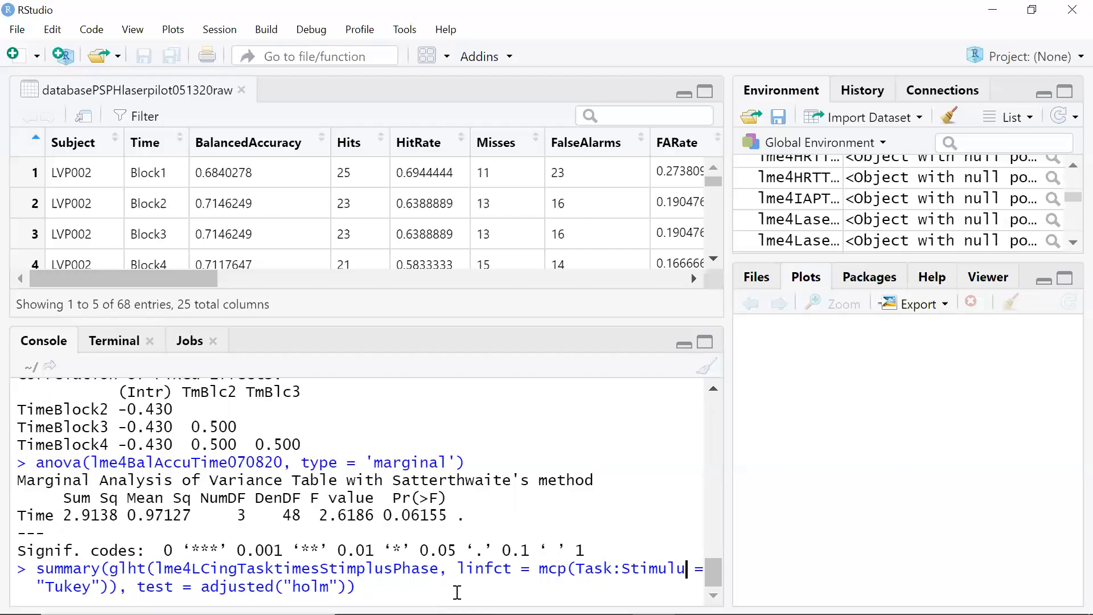
pyautogui.press('BackSpace')
pyautogui.press('BackSpace')
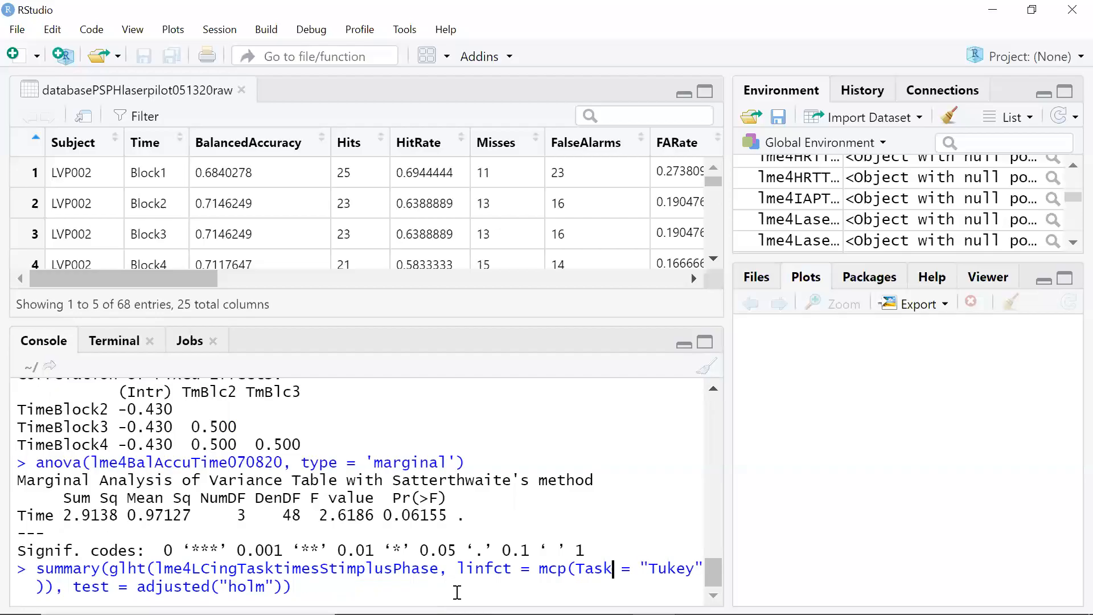
pyautogui.press('BackSpace')
pyautogui.press('BackSpace')
pyautogui.press('BackSpace')
pyautogui.press('BackSpace')
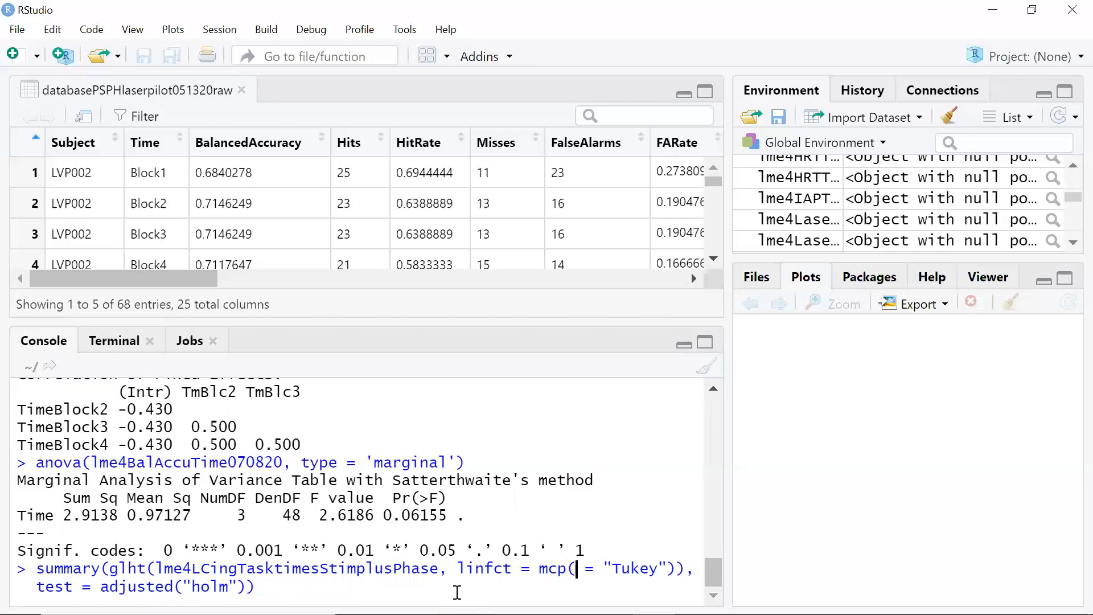
pyautogui.write('Time')
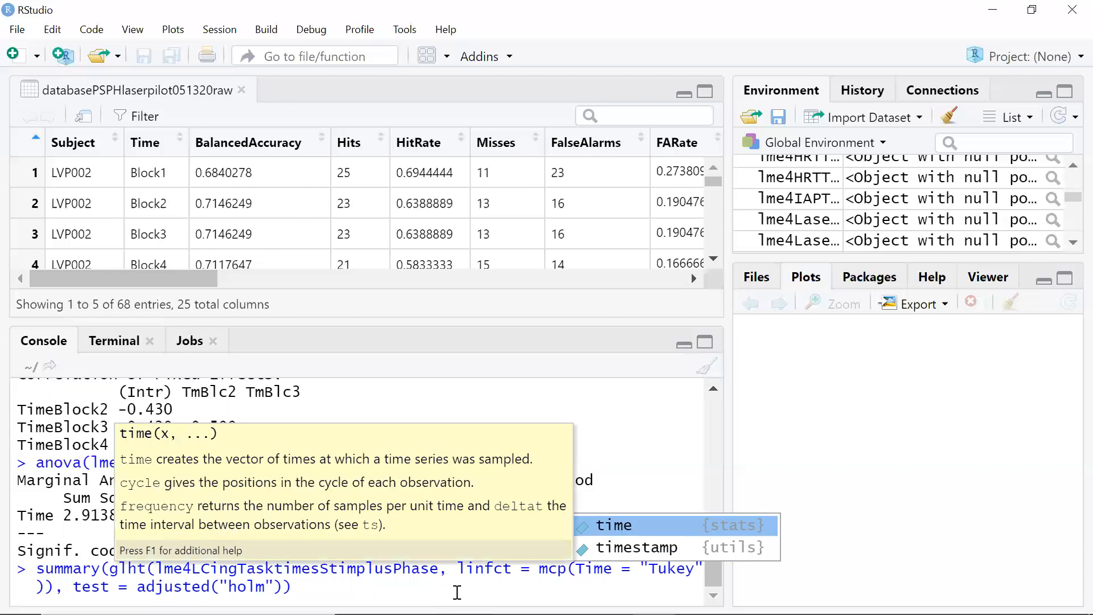
# Replace the model name lme4LCingTasktimesStimplusPhase inside glht() with lme4LaserVigBalAccuTime in the pending console command
pyautogui.press('Left')
pyautogui.press('Left')
pyautogui.press('Left')
pyautogui.press('Left')
pyautogui.press('Left')
pyautogui.press('Left')
pyautogui.press('Left')
pyautogui.press('Left')
pyautogui.press('Left')
pyautogui.press('Left')
pyautogui.press('Left')
pyautogui.press('Left')
pyautogui.press('Left')
pyautogui.press('Left')
pyautogui.press('Left')
pyautogui.press('Left')
pyautogui.press('Left')
pyautogui.press('Left')
pyautogui.press('Left')
pyautogui.press('Left')
pyautogui.press('Left')
pyautogui.press('Left')
pyautogui.press('Left')
pyautogui.press('Left')
pyautogui.press('Left')
pyautogui.press('Left')
pyautogui.press('Left')
pyautogui.press('Left')
pyautogui.press('Left')
pyautogui.press('Left')
pyautogui.press('Left')
pyautogui.press('Left')
pyautogui.press('Left')
pyautogui.press('Left')
pyautogui.press('Left')
pyautogui.press('Left')
pyautogui.press('Left')
pyautogui.press('Left')
pyautogui.press('Left')
pyautogui.press('Left')
pyautogui.press('Right')
pyautogui.press('Right')
pyautogui.press('Right')
pyautogui.press('Right')
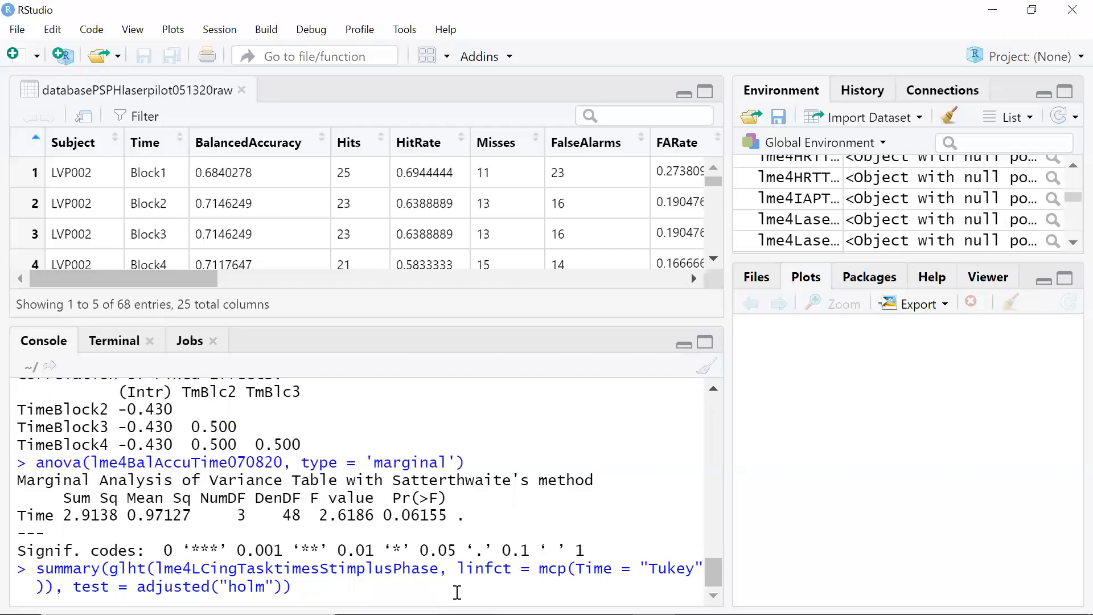
pyautogui.press('Right')
pyautogui.press('Right')
pyautogui.press('Right')
pyautogui.press('Right')
pyautogui.press('Right')
pyautogui.press('Right')
pyautogui.press('Right')
pyautogui.press('Right')
pyautogui.press('Right')
pyautogui.press('Right')
pyautogui.press('Right')
pyautogui.press('Right')
pyautogui.press('Right')
pyautogui.press('Right')
pyautogui.press('Right')
pyautogui.press('Right')
pyautogui.press('Right')
pyautogui.press('Right')
pyautogui.press('Right')
pyautogui.press('Right')
pyautogui.press('Right')
pyautogui.press('Right')
pyautogui.press('Right')
pyautogui.press('Right')
pyautogui.press('Right')
pyautogui.press('Right')
pyautogui.press('Right')
pyautogui.press('Right')
pyautogui.press('Right')
pyautogui.press('Right')
pyautogui.press('Right')
pyautogui.press('Right')
pyautogui.press('Right')
pyautogui.press('Right')
pyautogui.press('Right')
pyautogui.press('BackSpace')
pyautogui.press('BackSpace')
pyautogui.press('BackSpace')
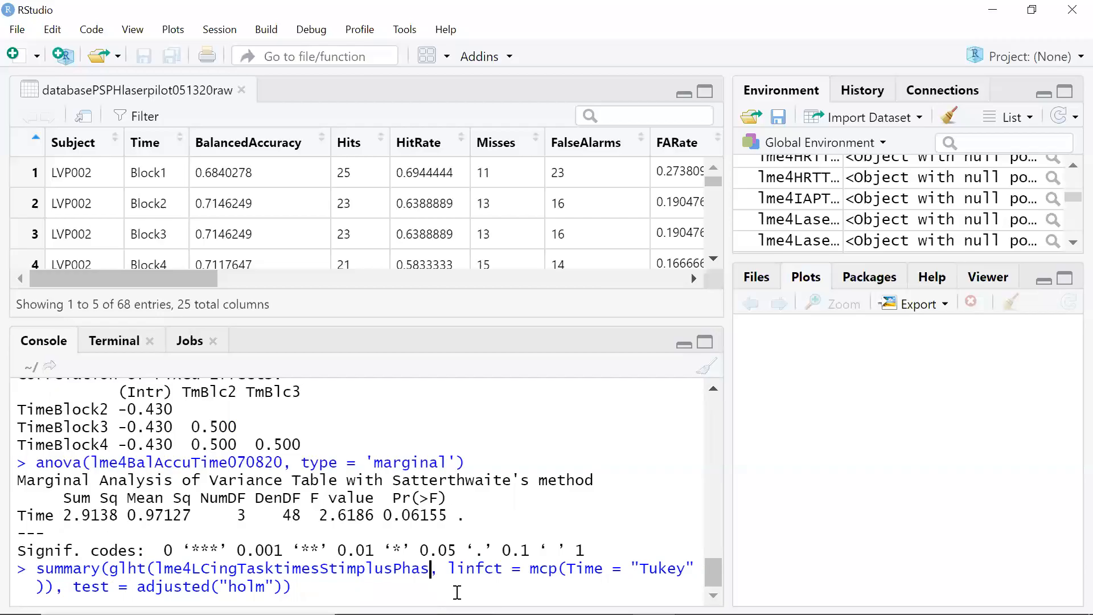
pyautogui.press('BackSpace')
pyautogui.press('BackSpace')
pyautogui.press('BackSpace')
pyautogui.press('BackSpace')
pyautogui.press('BackSpace')
pyautogui.press('BackSpace')
pyautogui.press('BackSpace')
pyautogui.press('BackSpace')
pyautogui.press('BackSpace')
pyautogui.press('BackSpace')
pyautogui.press('BackSpace')
pyautogui.press('BackSpace')
pyautogui.press('BackSpace')
pyautogui.press('BackSpace')
pyautogui.press('BackSpace')
pyautogui.press('BackSpace')
pyautogui.press('BackSpace')
pyautogui.press('BackSpace')
pyautogui.press('BackSpace')
pyautogui.press('BackSpace')
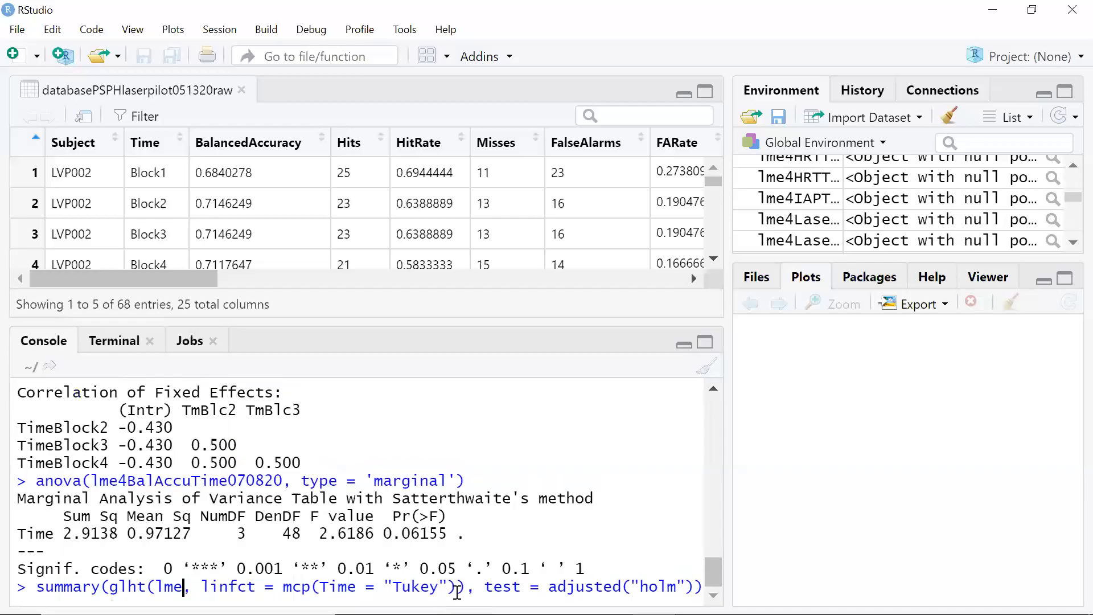
pyautogui.write('me')
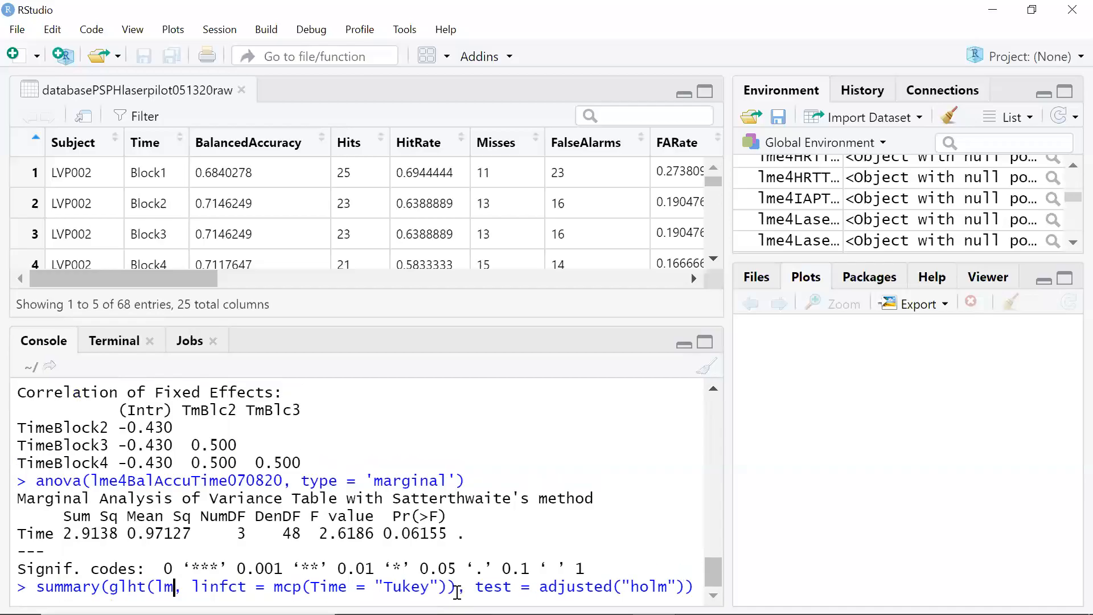
pyautogui.write('4')
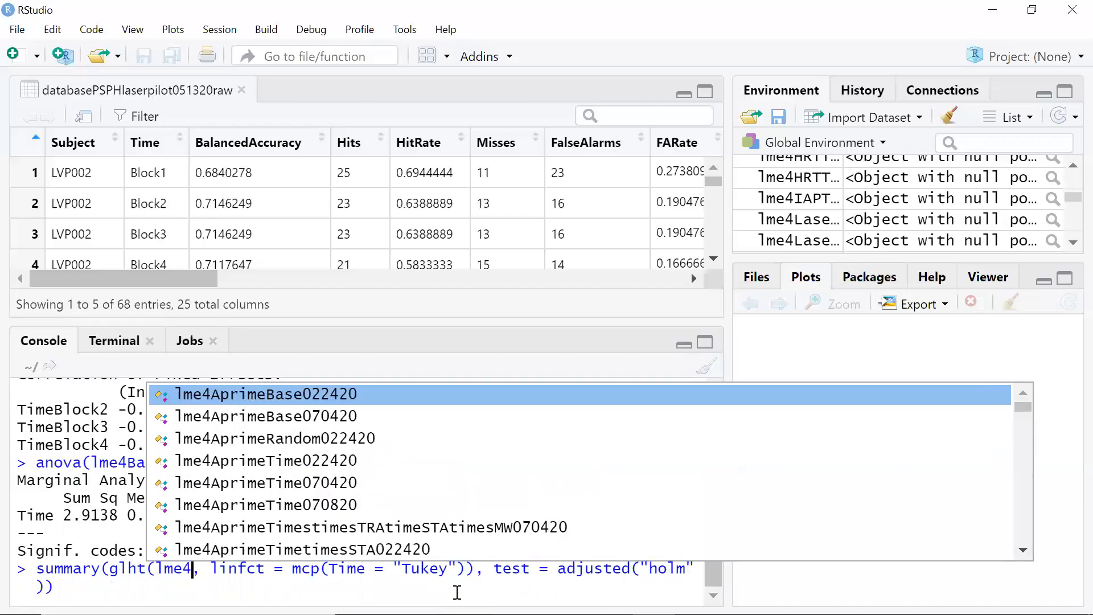
pyautogui.write('Las')
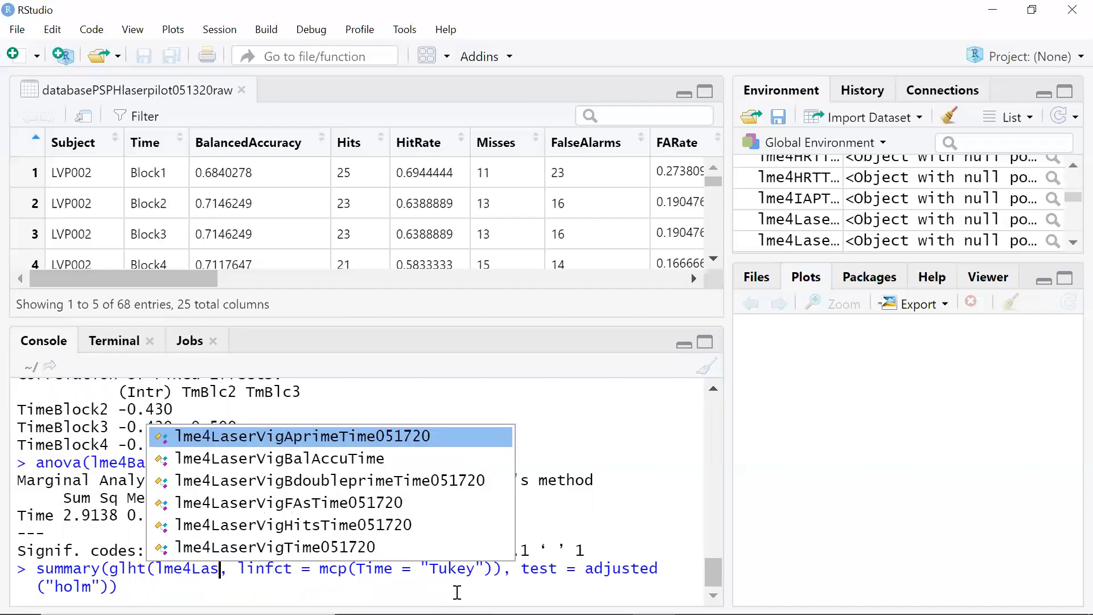
pyautogui.press('Down')
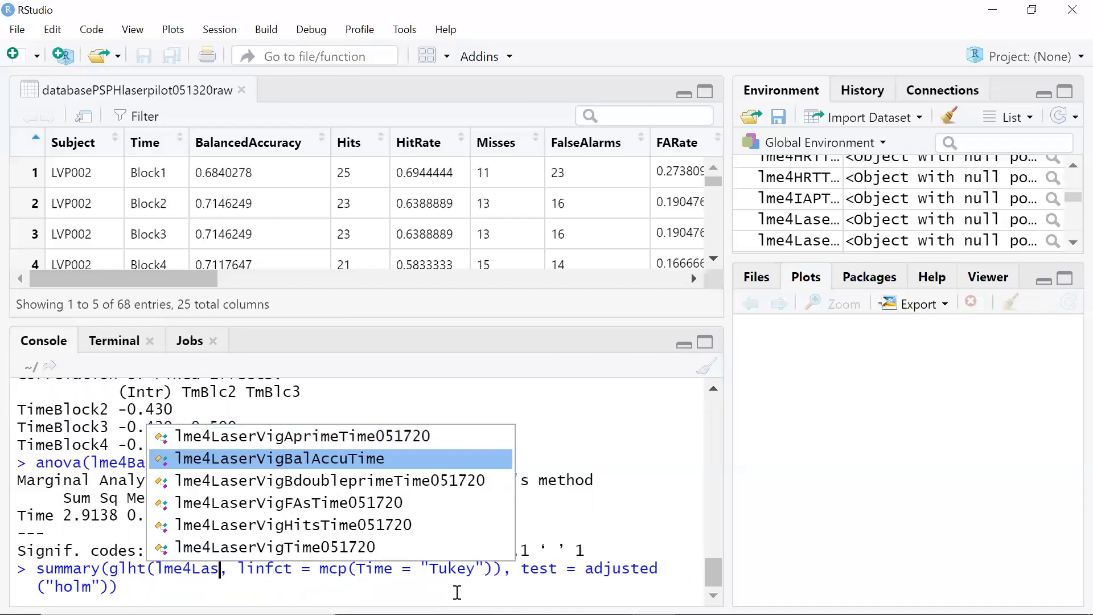
pyautogui.press('Return')
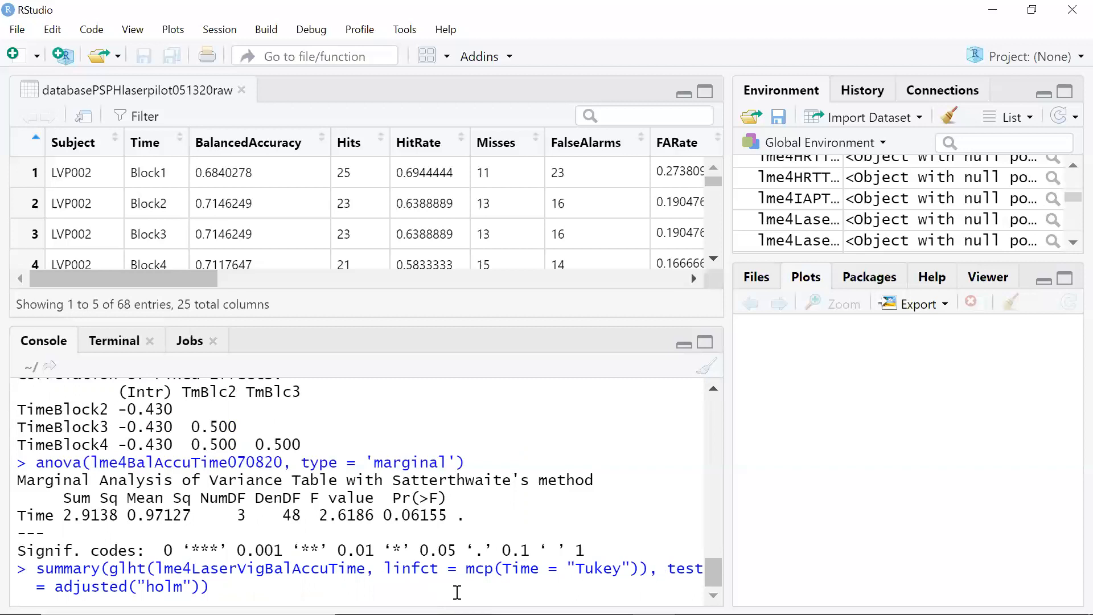
# Try to run the summary(glht()) command for Tukey comparisons of Time on lme4LaserVigBalAccuTime with test = adjusted("holm")
pyautogui.press('Right')
pyautogui.press('Right')
pyautogui.press('Right')
pyautogui.press('Right')
pyautogui.press('Right')
pyautogui.press('Right')
pyautogui.press('Right')
pyautogui.press('Right')
pyautogui.press('Right')
pyautogui.press('Right')
pyautogui.press('Right')
pyautogui.press('Right')
pyautogui.press('Right')
pyautogui.press('Right')
pyautogui.press('Right')
pyautogui.press('Right')
pyautogui.press('Right')
pyautogui.press('Right')
pyautogui.press('Right')
pyautogui.press('Right')
pyautogui.press('Right')
pyautogui.press('Right')
pyautogui.press('Right')
pyautogui.press('Right')
pyautogui.press('Right')
pyautogui.press('Right')
pyautogui.press('Right')
pyautogui.press('Right')
pyautogui.press('Right')
pyautogui.press('Right')
pyautogui.press('Right')
pyautogui.press('Right')
pyautogui.press('Right')
pyautogui.press('Right')
pyautogui.press('Right')
pyautogui.press('Right')
pyautogui.press('Right')
pyautogui.press('Right')
pyautogui.press('Right')
pyautogui.press('Right')
pyautogui.press('Right')
pyautogui.press('Right')
pyautogui.press('Right')
pyautogui.press('Right')
pyautogui.press('Right')
pyautogui.press('Right')
pyautogui.press('Right')
pyautogui.press('Right')
pyautogui.press('Right')
pyautogui.press('Right')
pyautogui.press('Right')
pyautogui.press('Return')
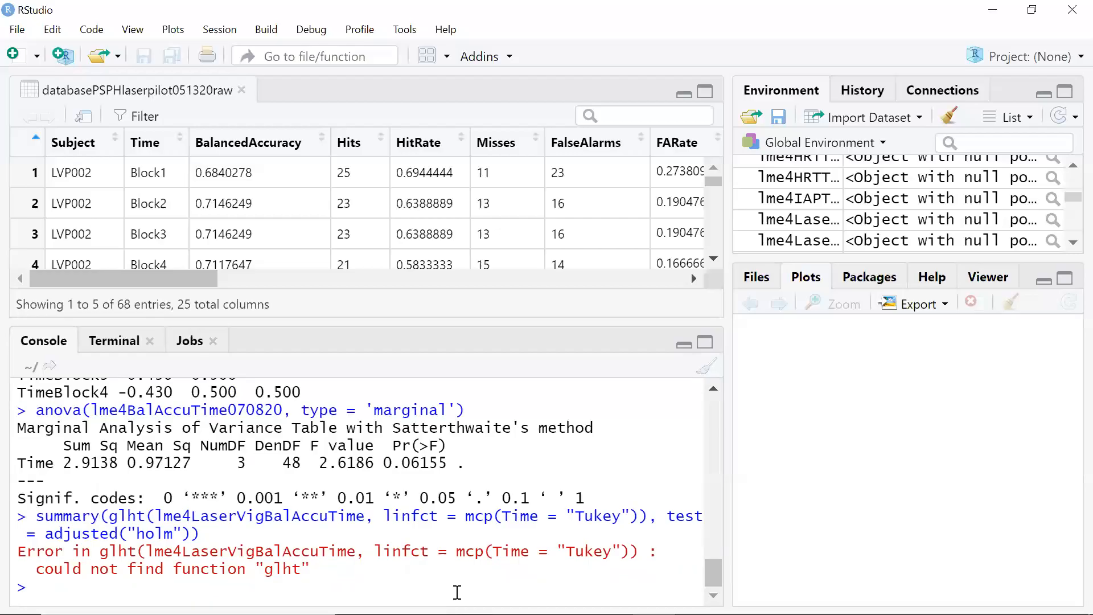
# Load the multcomp package with library(multcomp) in the R console
pyautogui.press('Up')
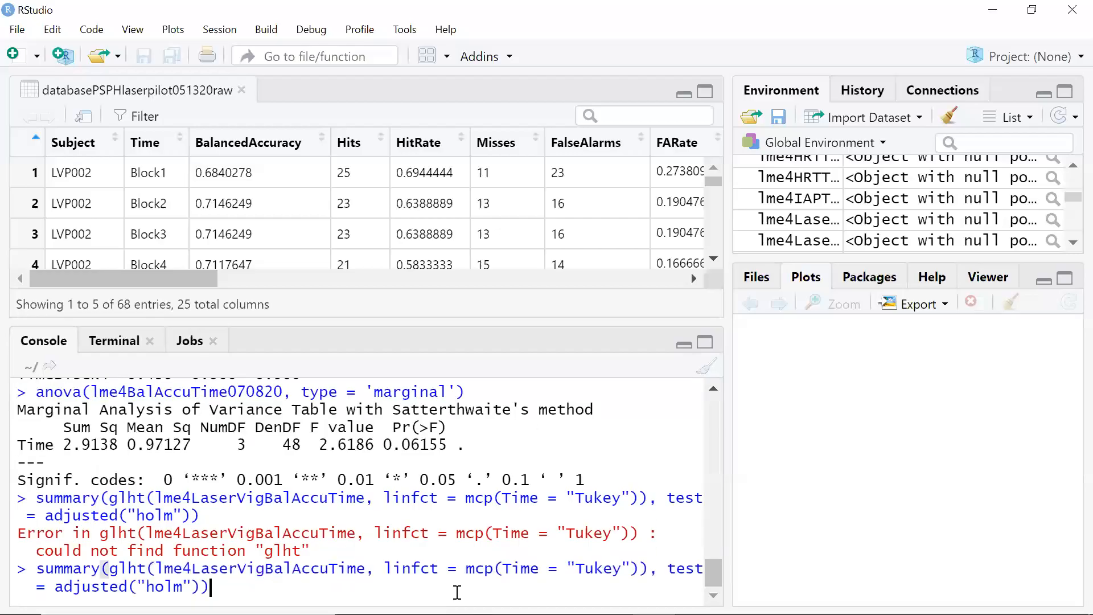
pyautogui.press('Down')
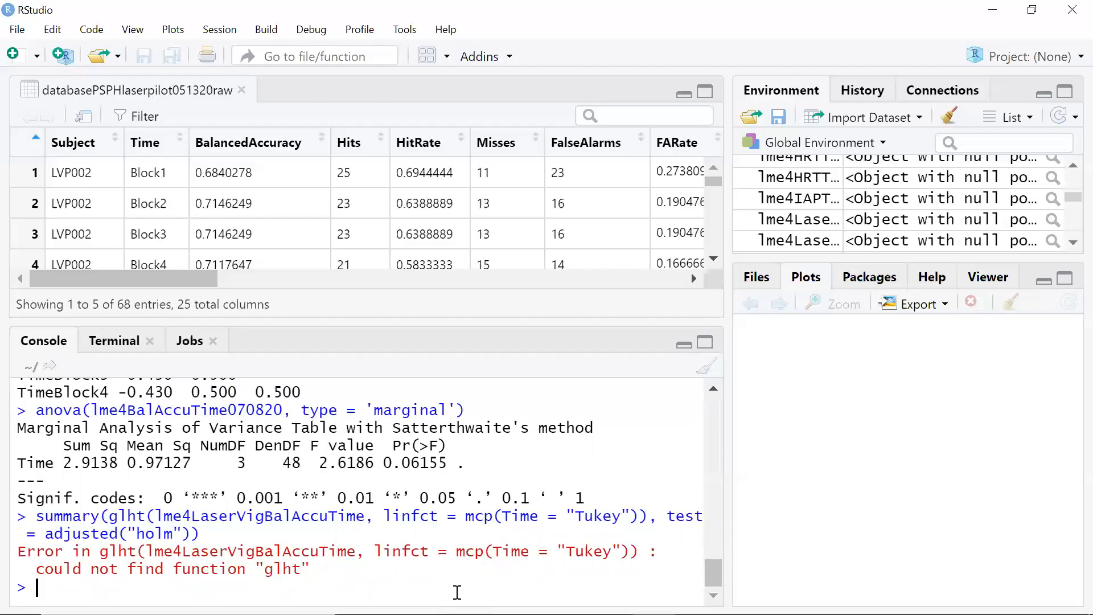
pyautogui.write('library(')
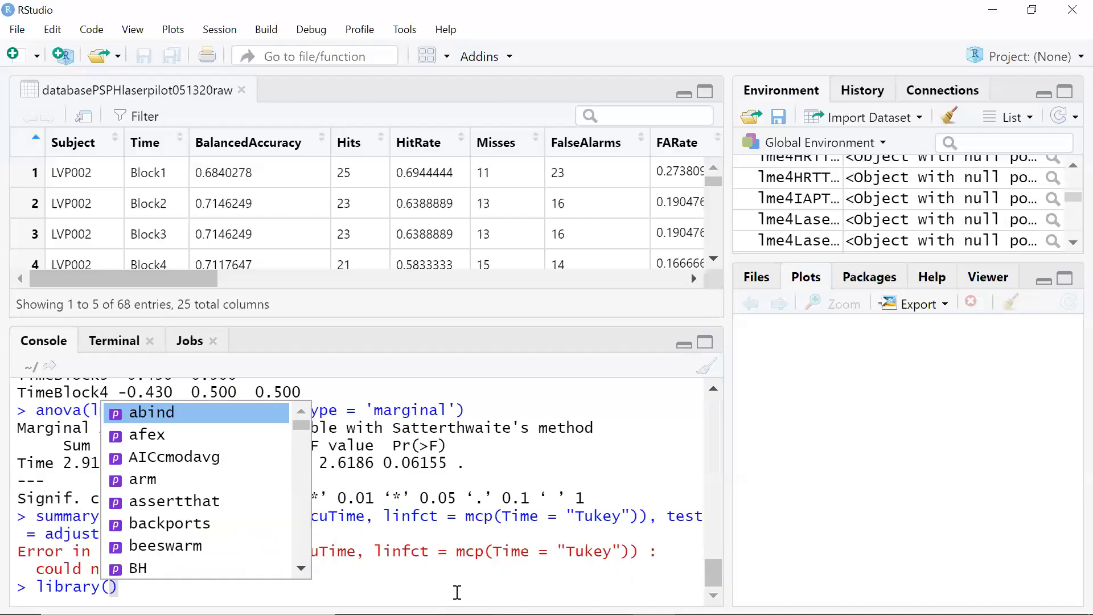
pyautogui.write('mu')
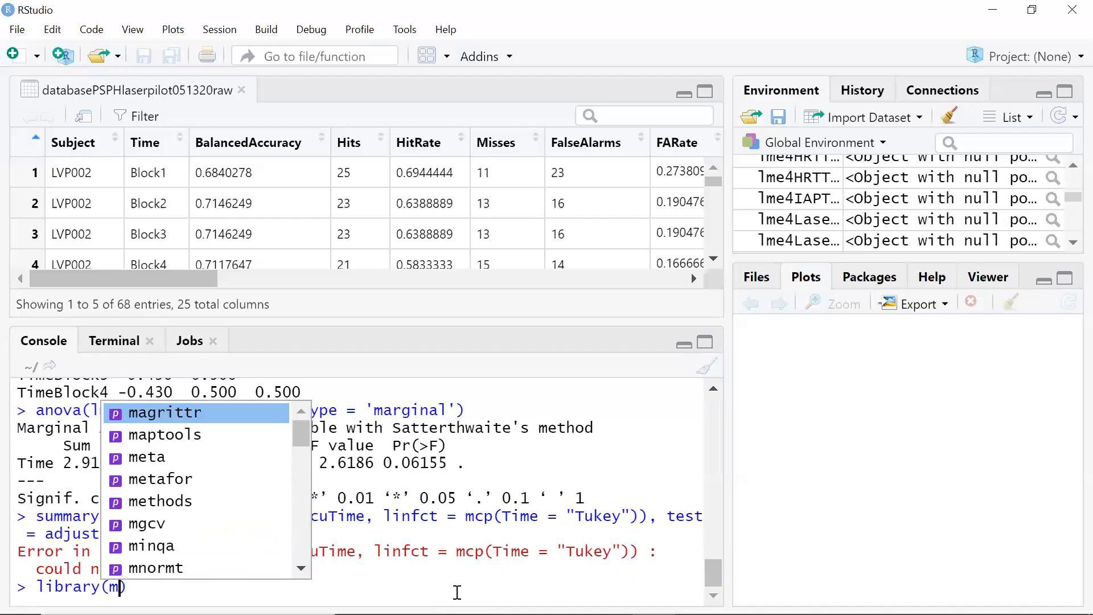
pyautogui.write('l')
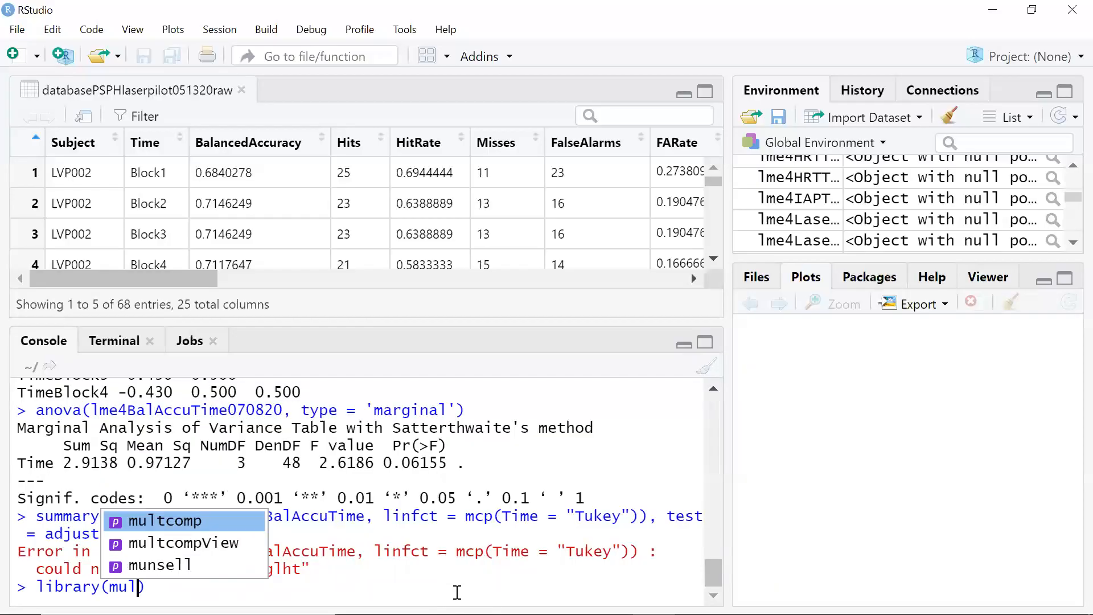
pyautogui.press('Tab')
pyautogui.press('Return')
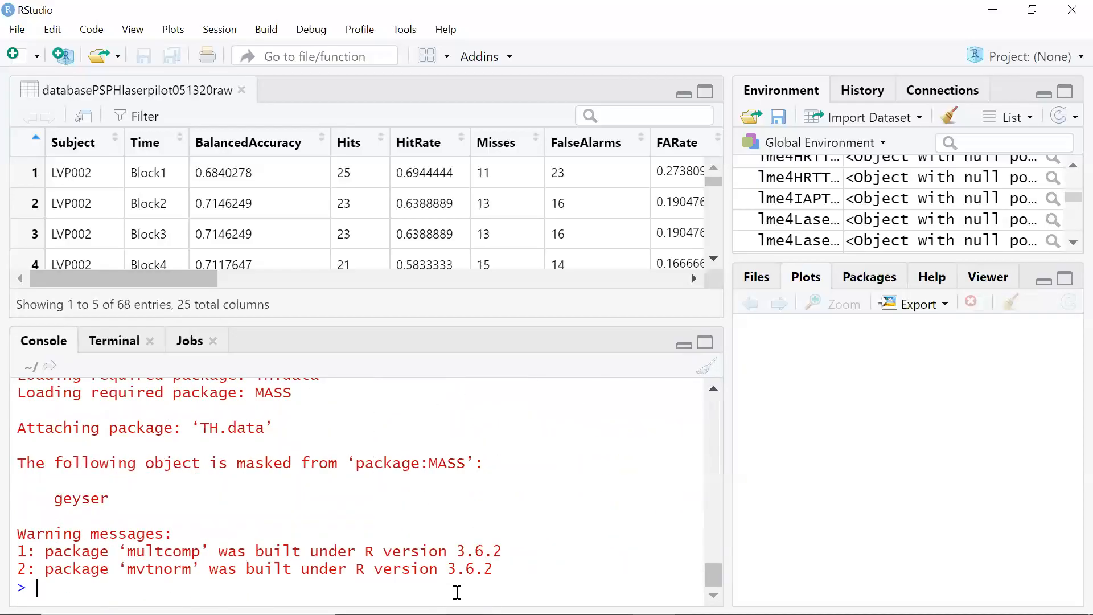
# Load the multcompView package by reusing the previous library() command with multcompView as its argument
pyautogui.press('Up')
pyautogui.press('Left')
pyautogui.write('V')
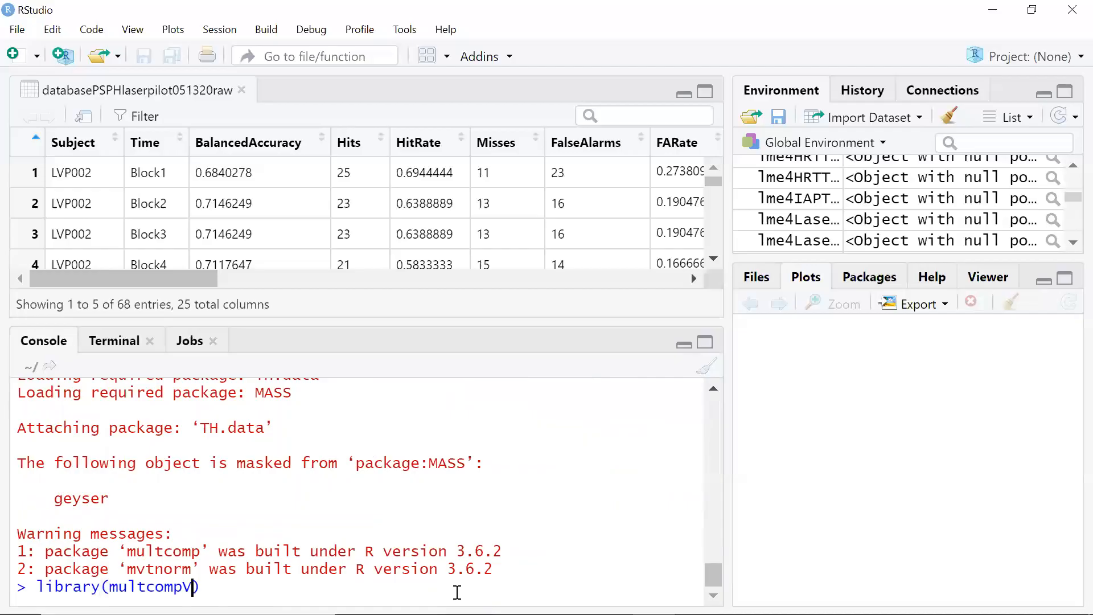
pyautogui.write('i')
pyautogui.press('Tab')
pyautogui.press('Return')
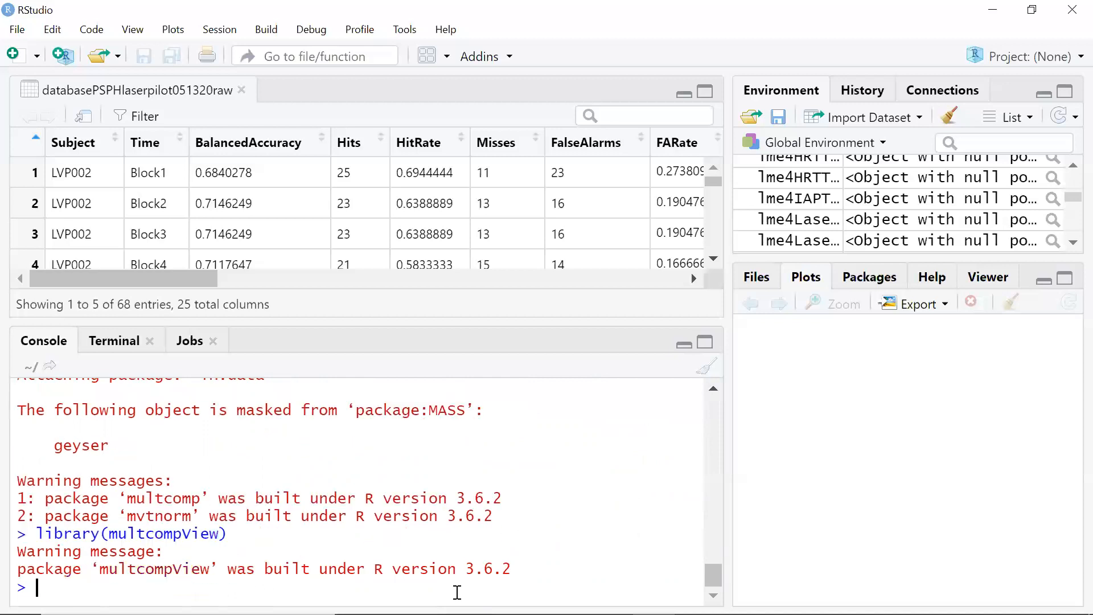
# Load the emmeans package by replacing the package name in the recalled library() command with emmeans
pyautogui.press('Up')
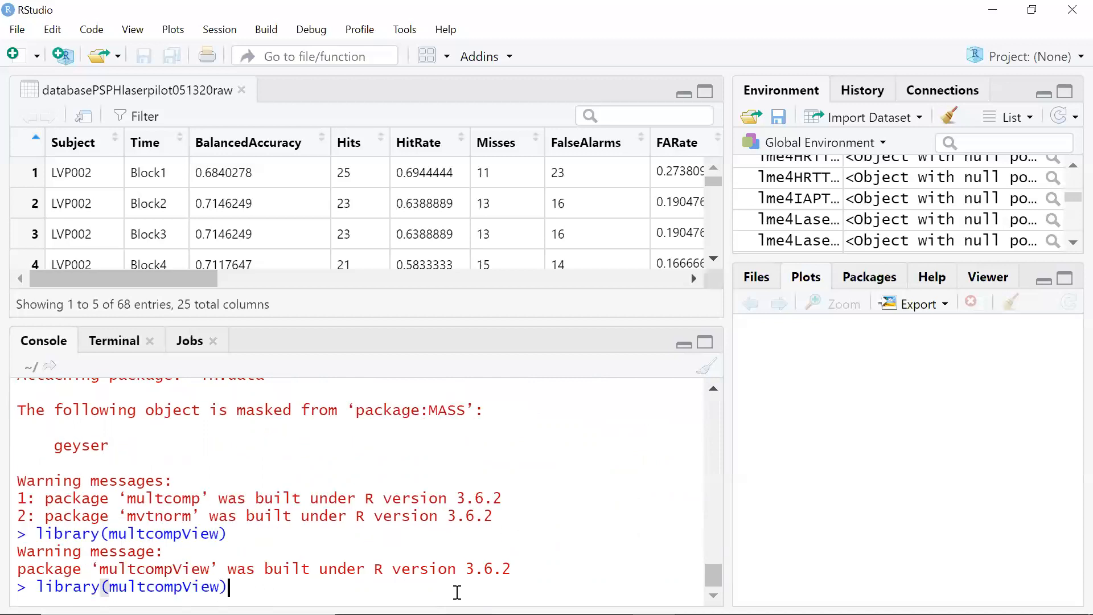
pyautogui.press('BackSpace')
pyautogui.press('BackSpace')
pyautogui.press('BackSpace')
pyautogui.press('BackSpace')
pyautogui.press('BackSpace')
pyautogui.press('BackSpace')
pyautogui.press('BackSpace')
pyautogui.press('BackSpace')
pyautogui.press('BackSpace')
pyautogui.press('BackSpace')
pyautogui.press('BackSpace')
pyautogui.press('BackSpace')
pyautogui.press('BackSpace')
pyautogui.press('BackSpace')
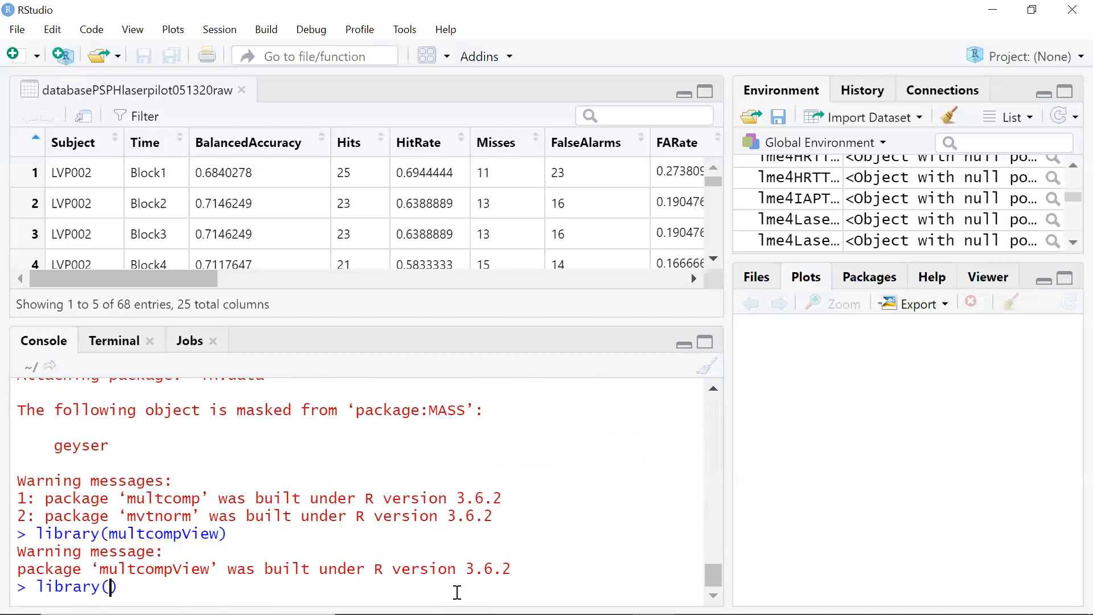
pyautogui.write('(em')
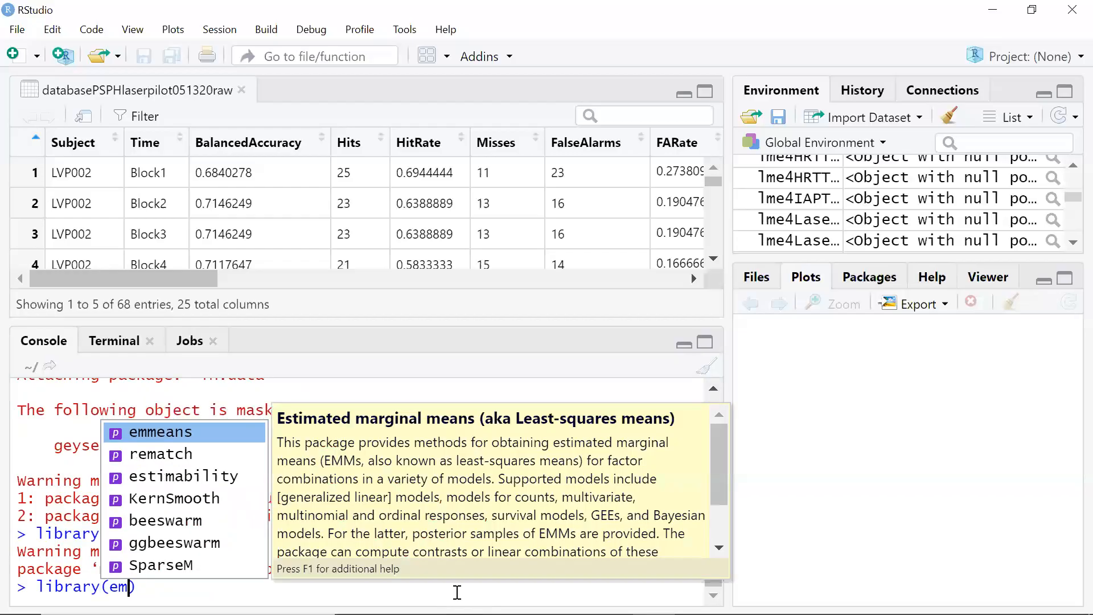
pyautogui.press('Tab')
pyautogui.press('Return')
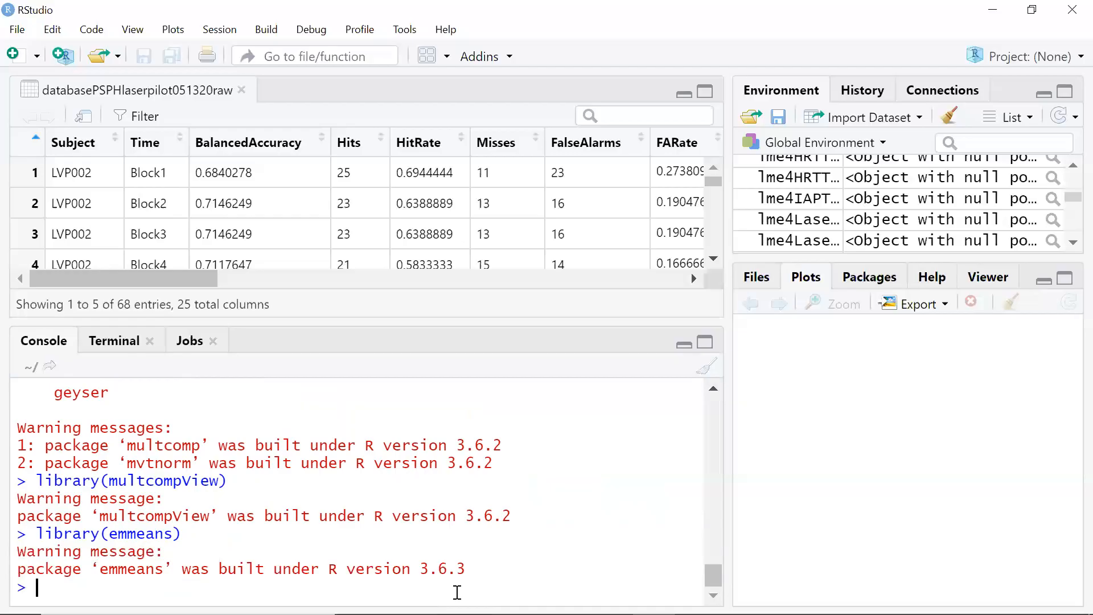
# Rerun the earlier summary(glht()) command for Tukey comparisons of Time on lme4LaserVigBalAccuTime with test = adjusted("holm")
pyautogui.press('Up')
pyautogui.press('Up')
pyautogui.press('Up')
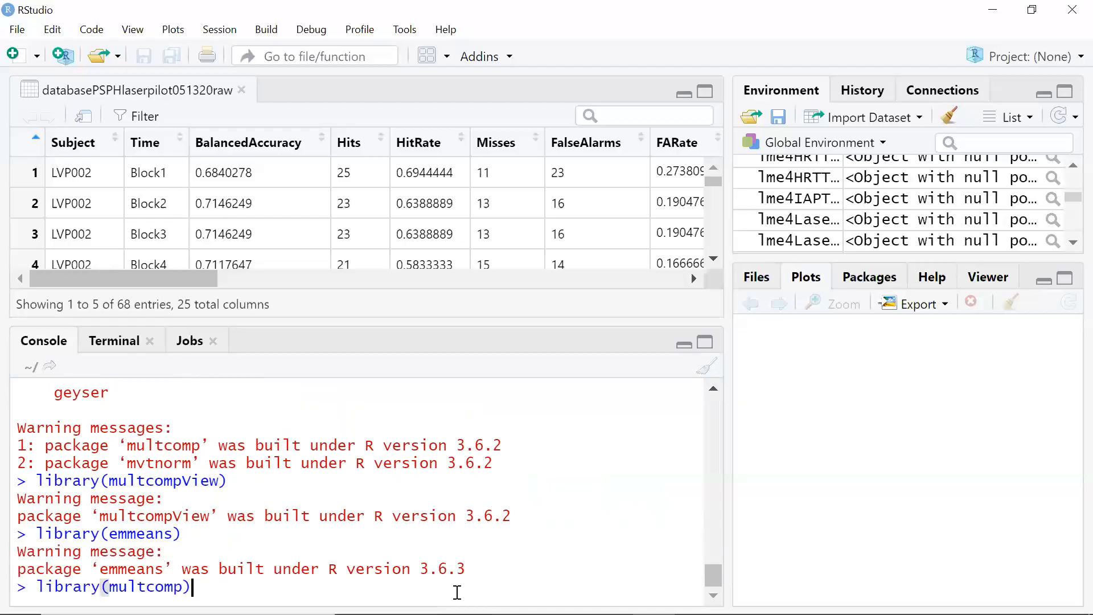
pyautogui.press('Up')
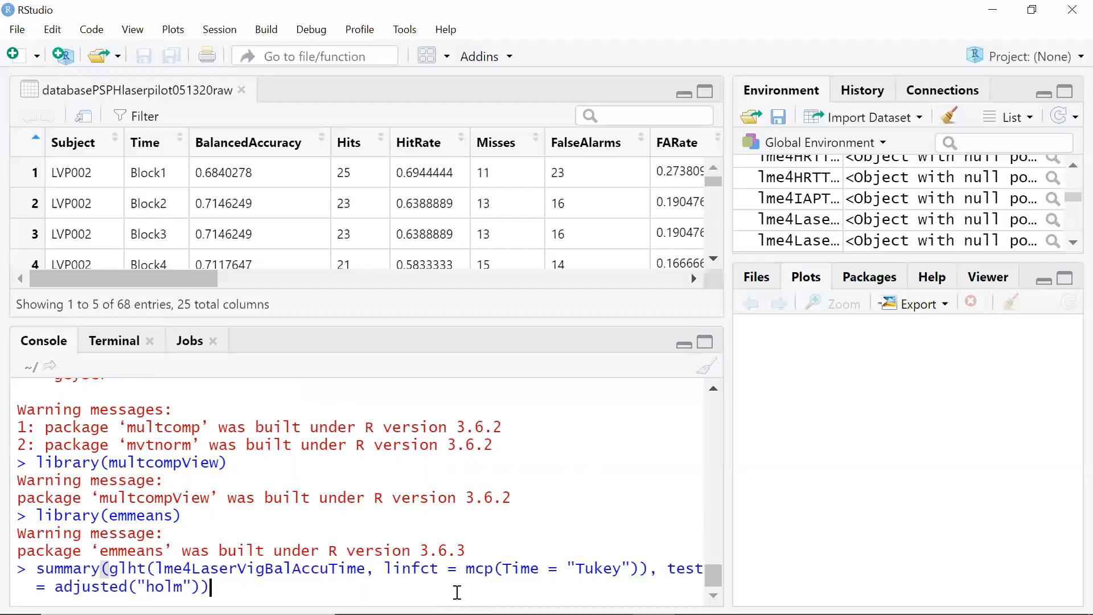
pyautogui.press('Return')
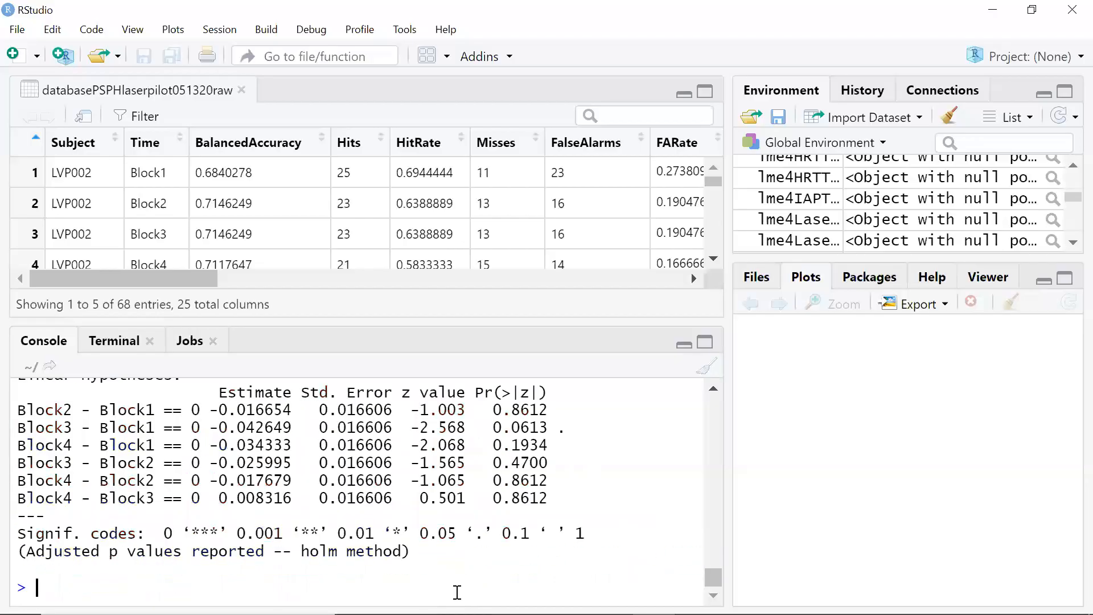
# Copy the Holm-adjusted glht command and its full output to the end of Document1 in Word, followed by blank lines
pyautogui.click(715, 391)
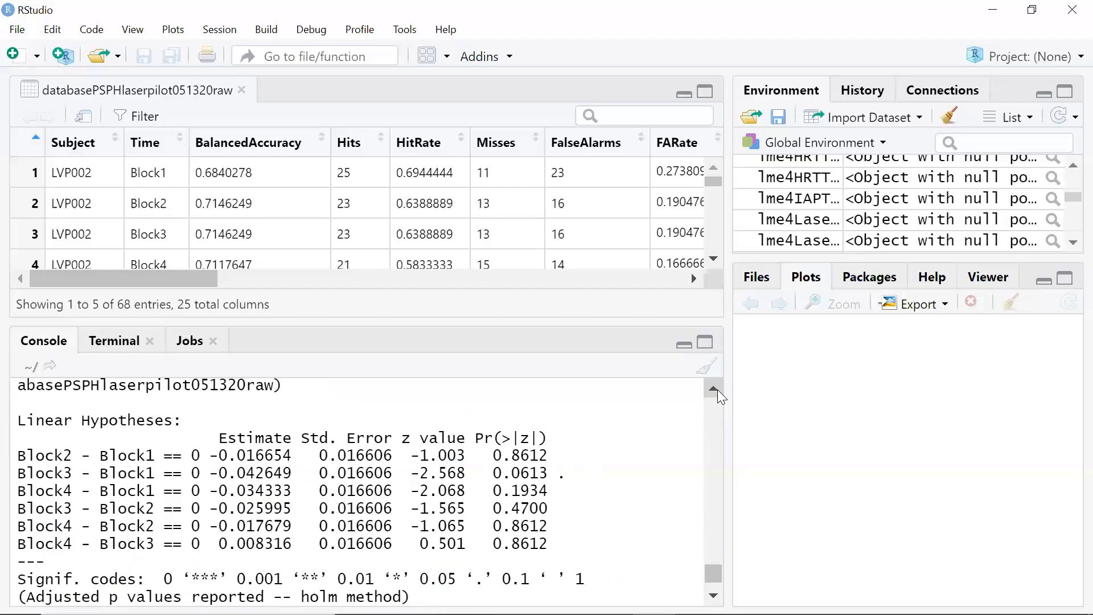
pyautogui.click(719, 392)
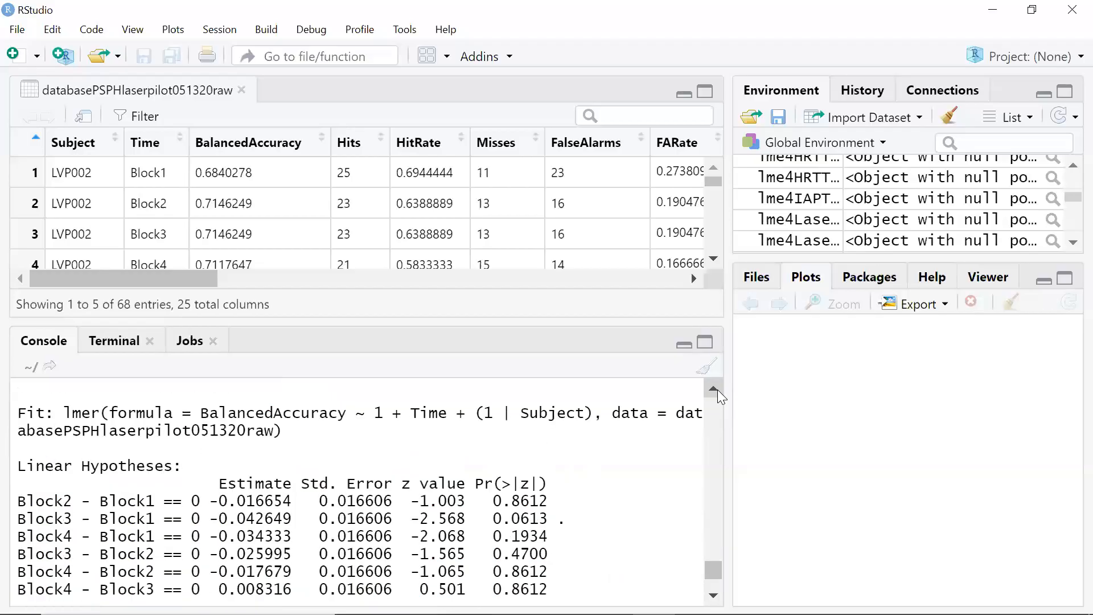
pyautogui.scroll(3, 715, 391)
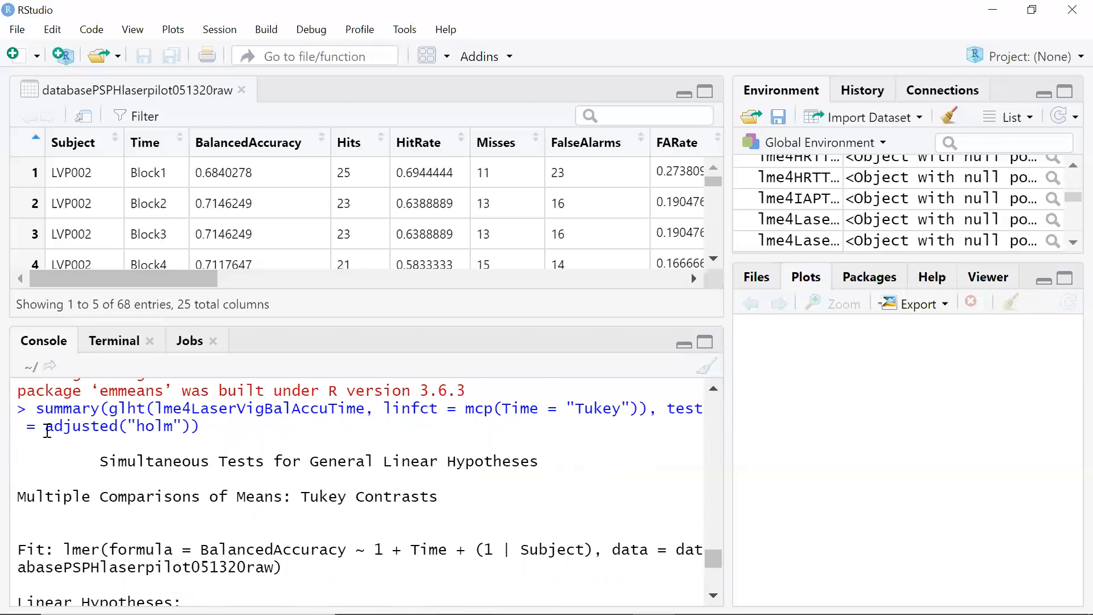
pyautogui.moveTo(19, 408); pyautogui.dragTo(421, 556)
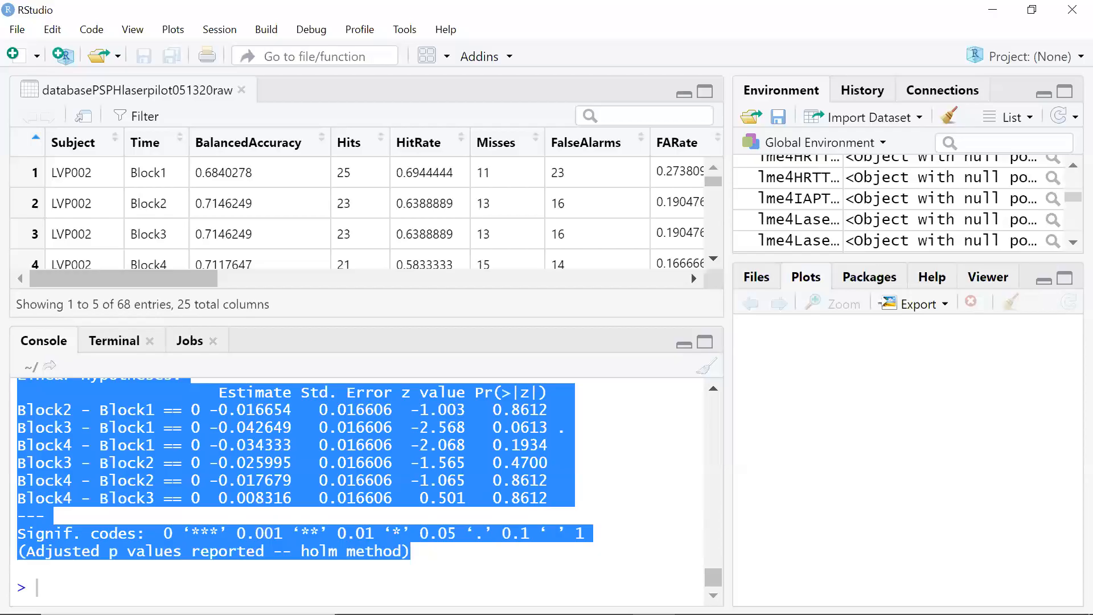
pyautogui.click(696, 597)
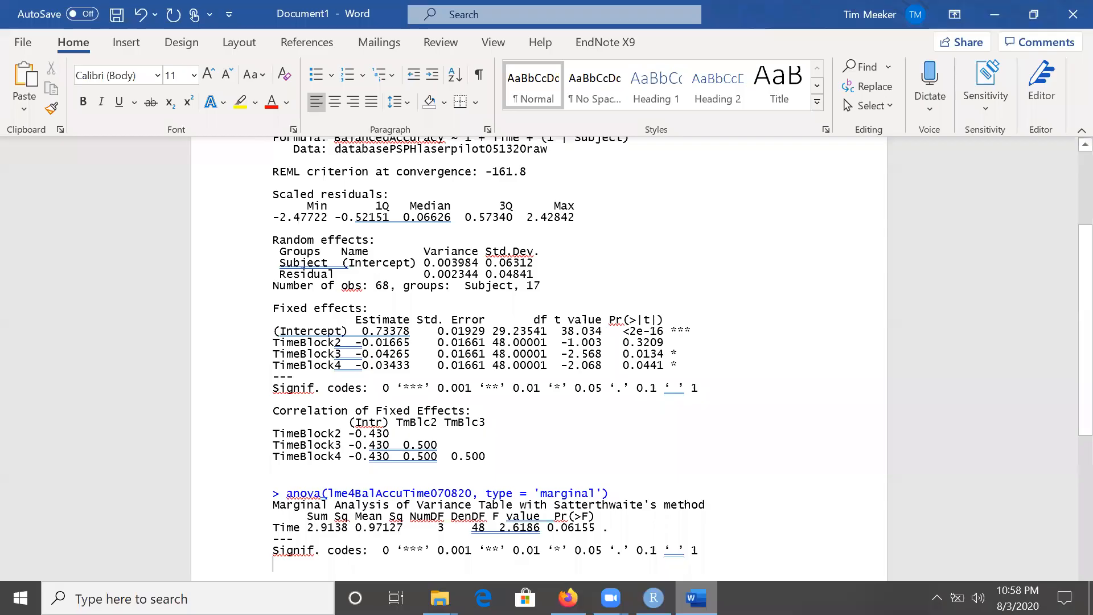
pyautogui.hotkey('ctrl', 'v')
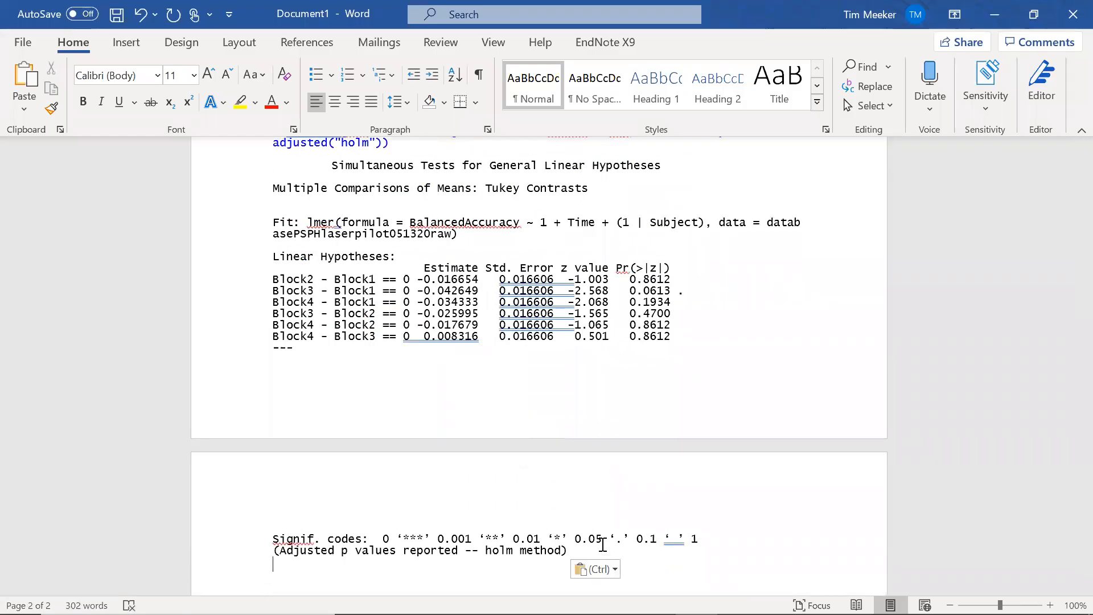
pyautogui.press('Return')
pyautogui.press('Return')
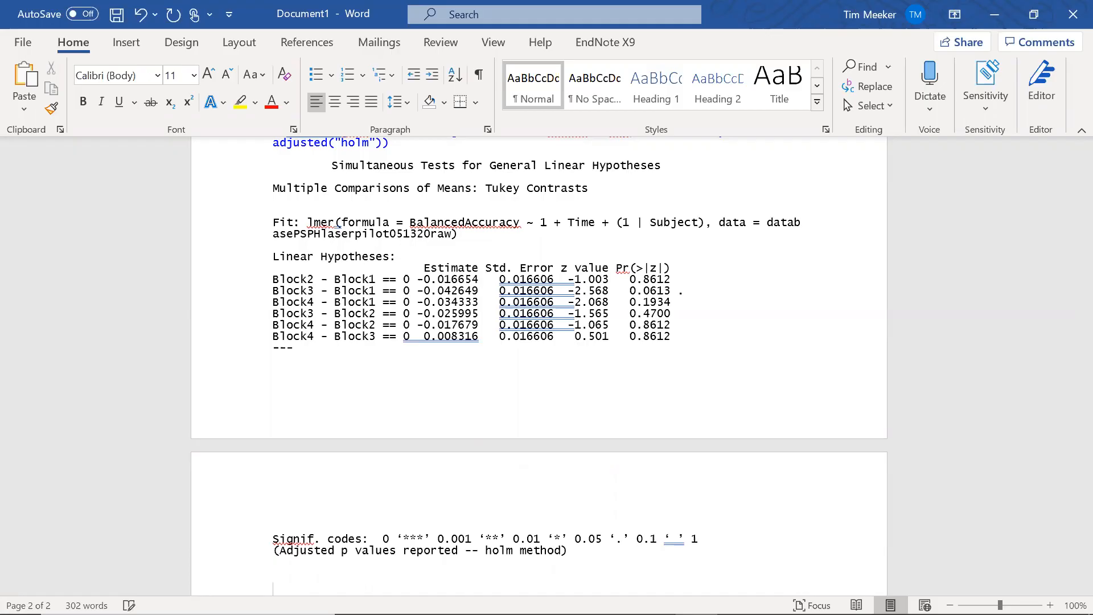
# Back in RStudio, rerun the Tukey comparisons of Time on lme4LaserVigBalAccuTime with the adjustment method changed to "none"
pyautogui.click(654, 599)
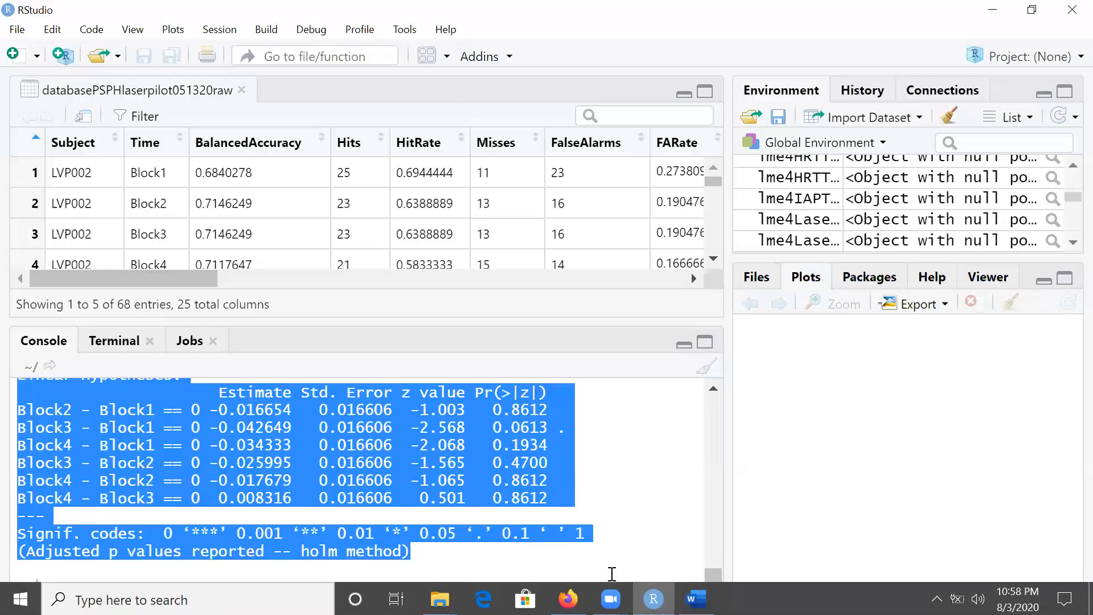
pyautogui.click(612, 574)
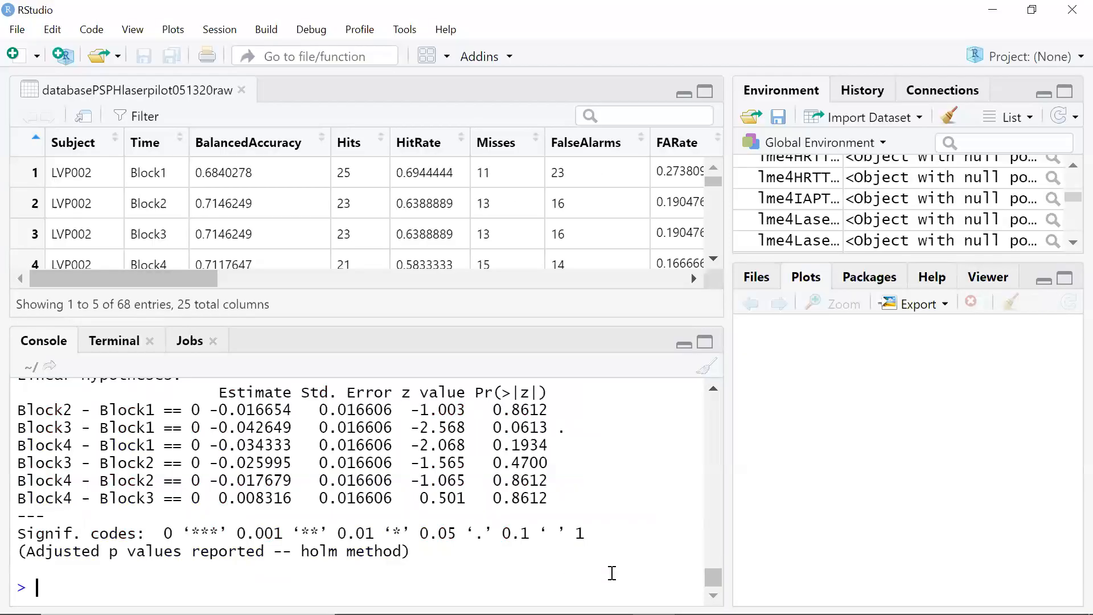
pyautogui.press('Up')
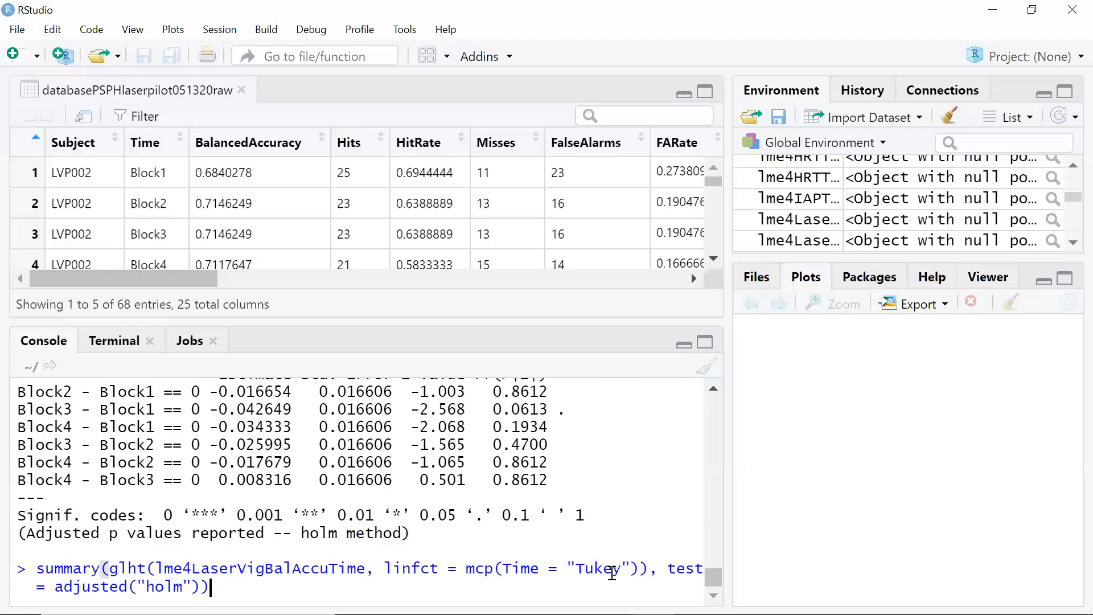
pyautogui.press('Left')
pyautogui.press('Left')
pyautogui.press('BackSpace')
pyautogui.press('BackSpace')
pyautogui.press('BackSpace')
pyautogui.press('BackSpace')
pyautogui.write('none')
pyautogui.press('Return')
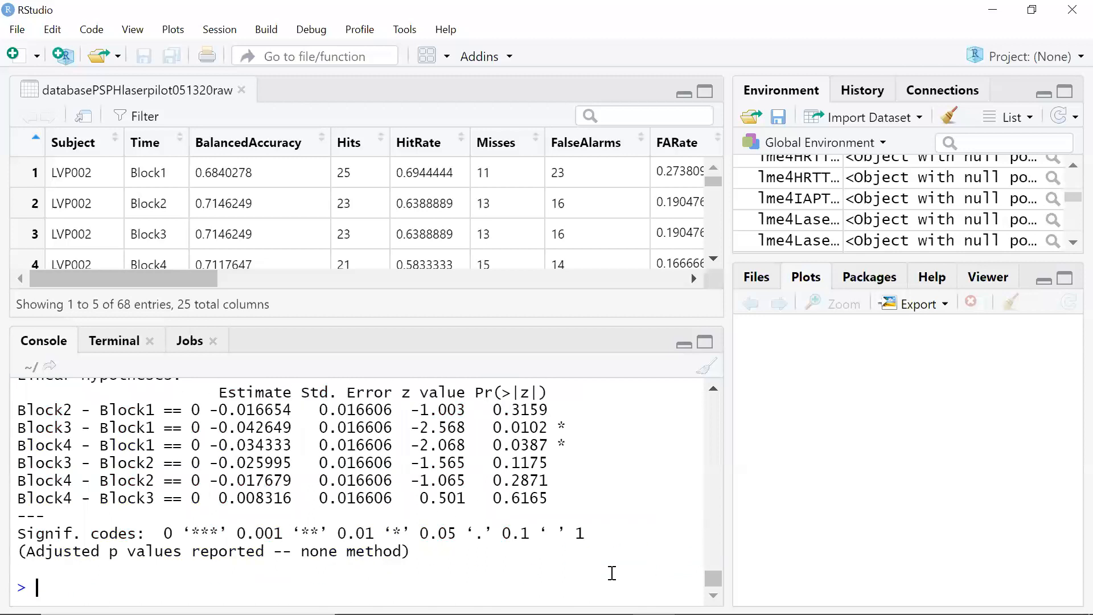
# Copy the unadjusted glht command and its full output below the Holm results in the Word document, add a blank line, and return to RStudio
pyautogui.click(719, 390)
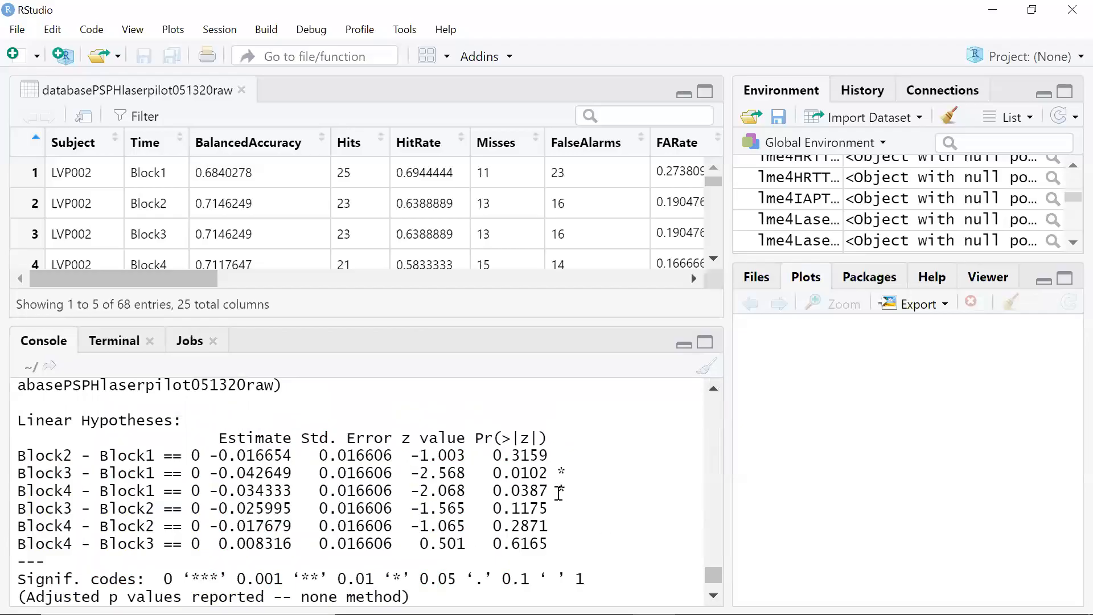
pyautogui.moveTo(559, 493); pyautogui.dragTo(15, 454)
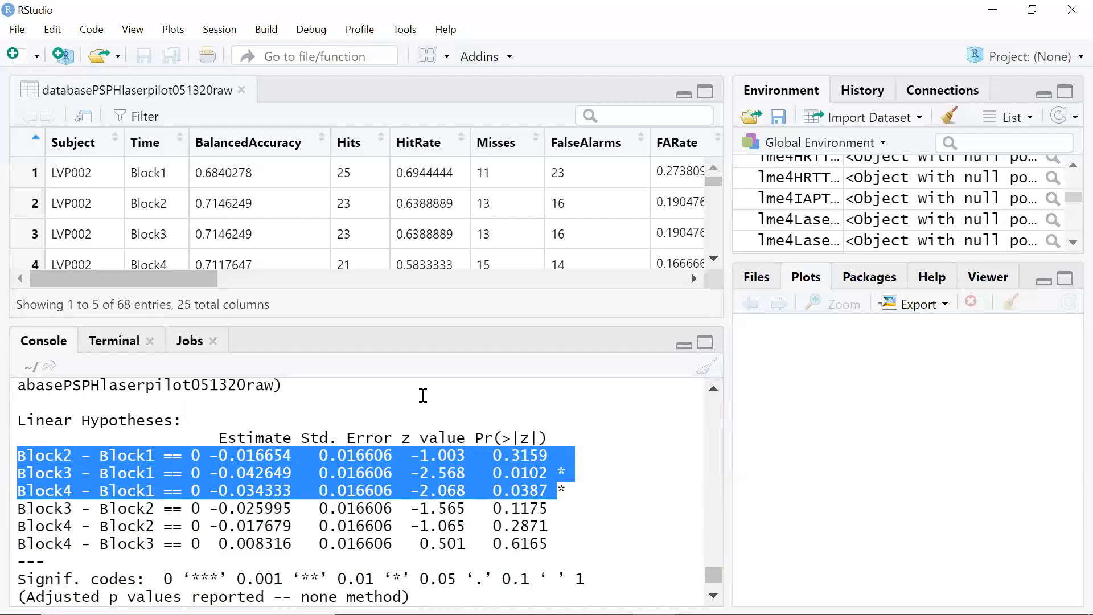
pyautogui.click(714, 390)
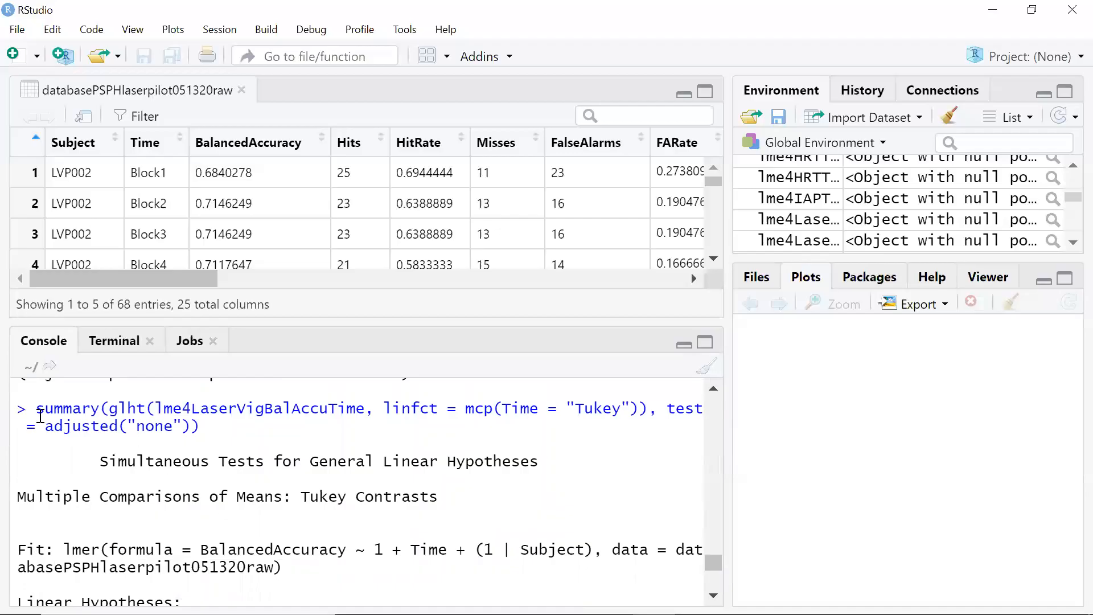
pyautogui.moveTo(19, 406); pyautogui.dragTo(420, 614)
pyautogui.moveTo(503, 581); pyautogui.dragTo(472, 549)
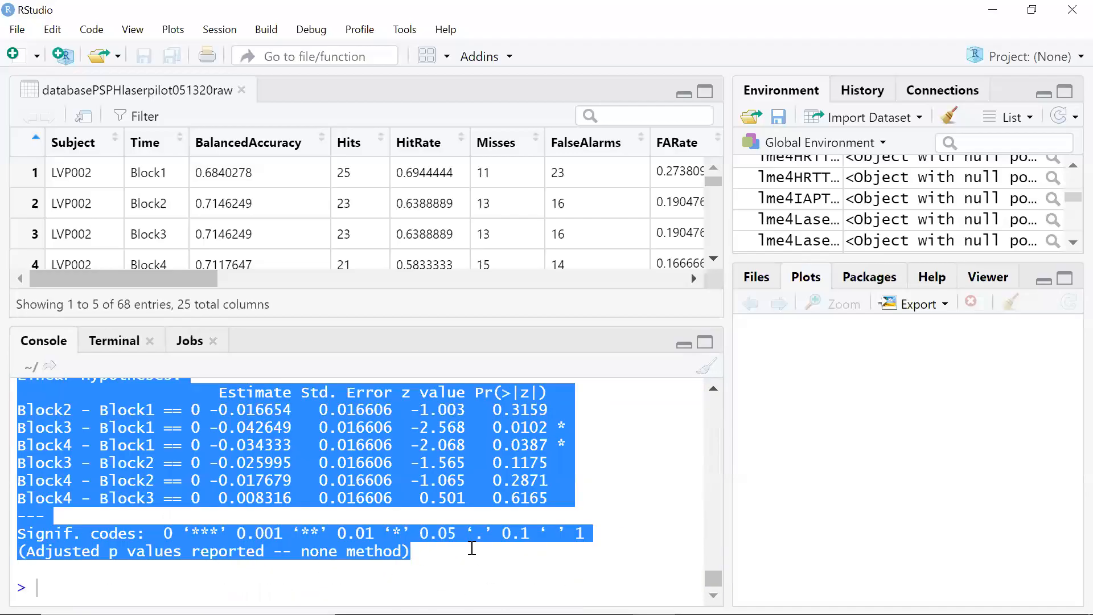
pyautogui.moveTo(655, 614)
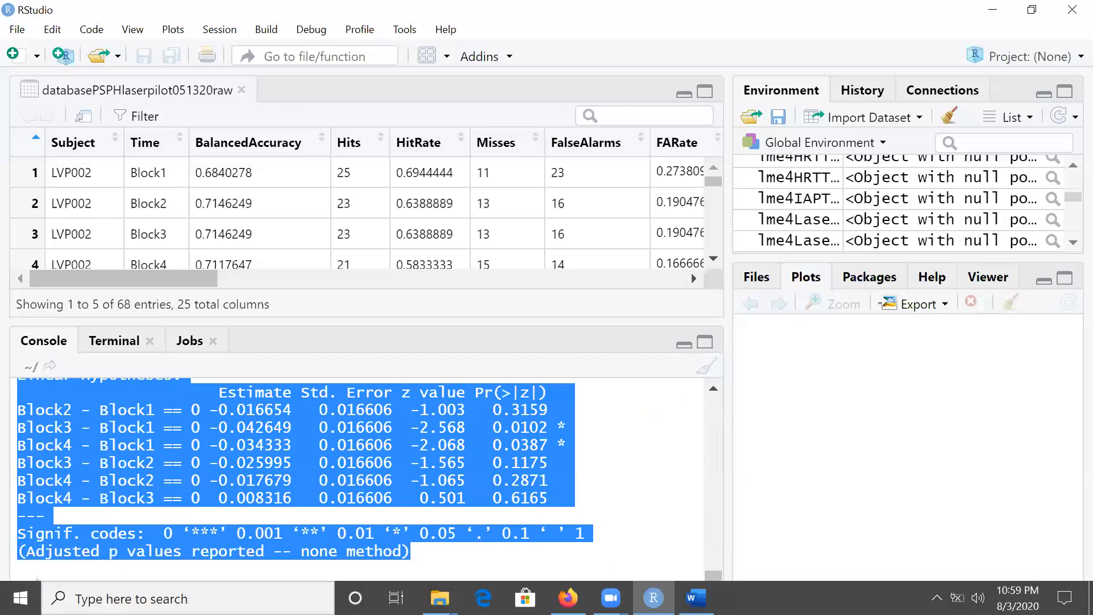
pyautogui.click(695, 598)
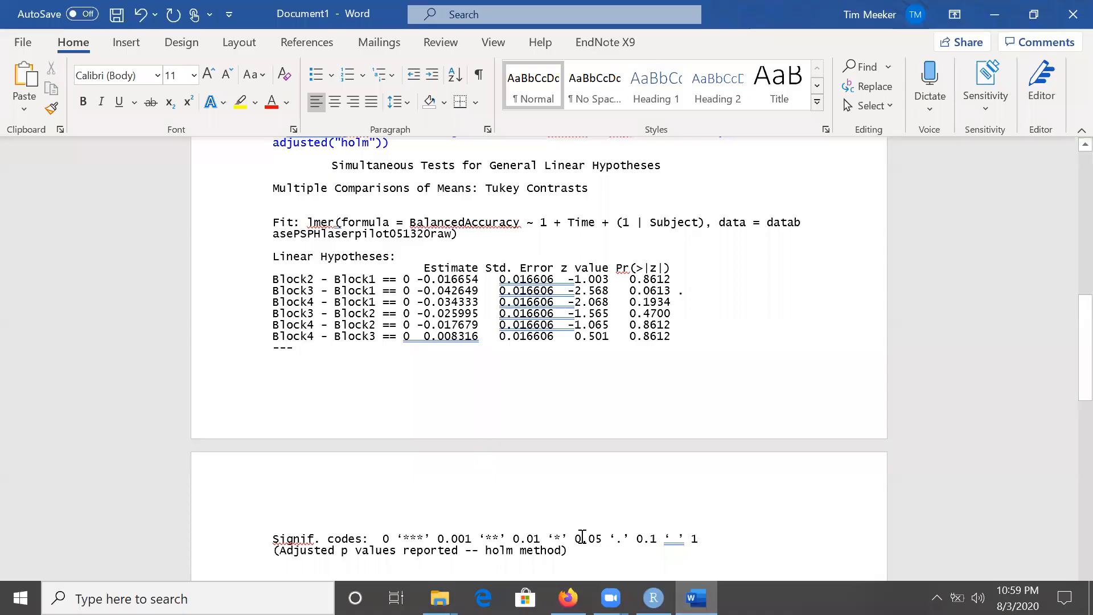
pyautogui.hotkey('ctrl', 'v')
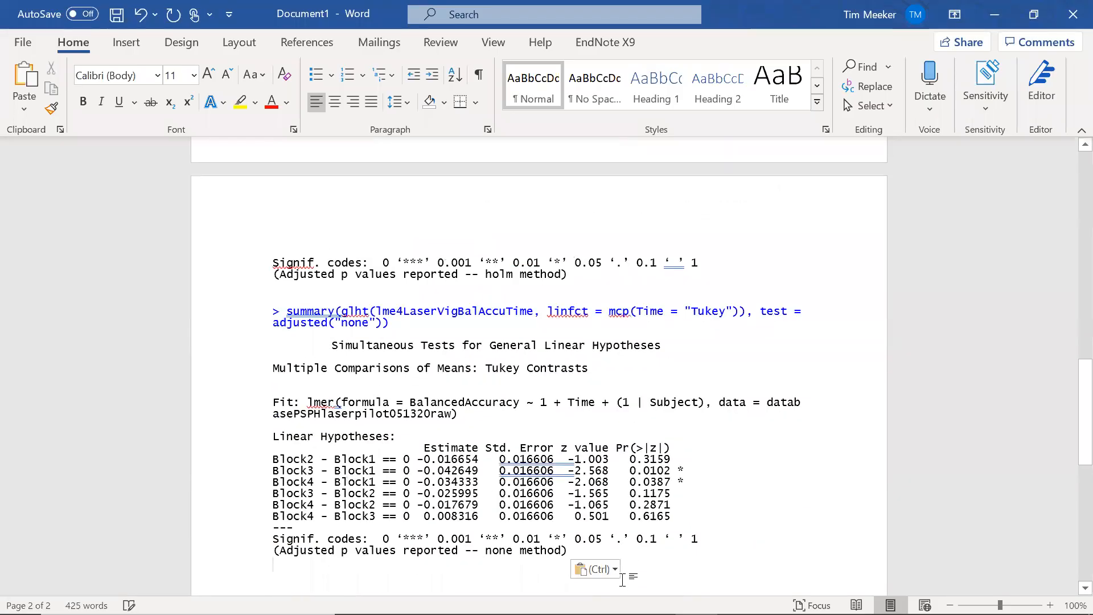
pyautogui.press('Return')
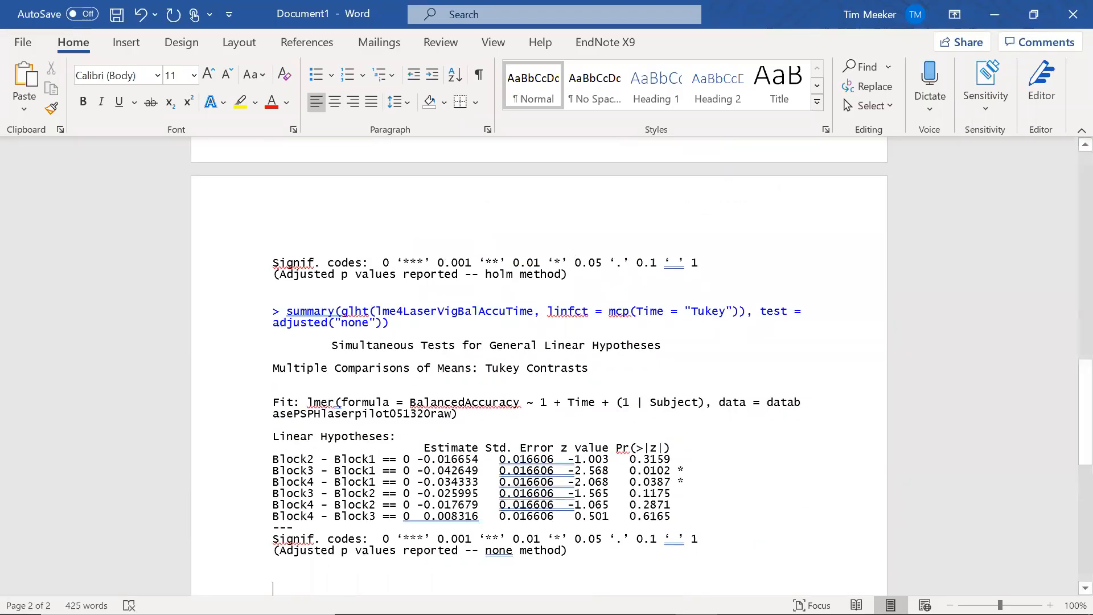
pyautogui.click(653, 598)
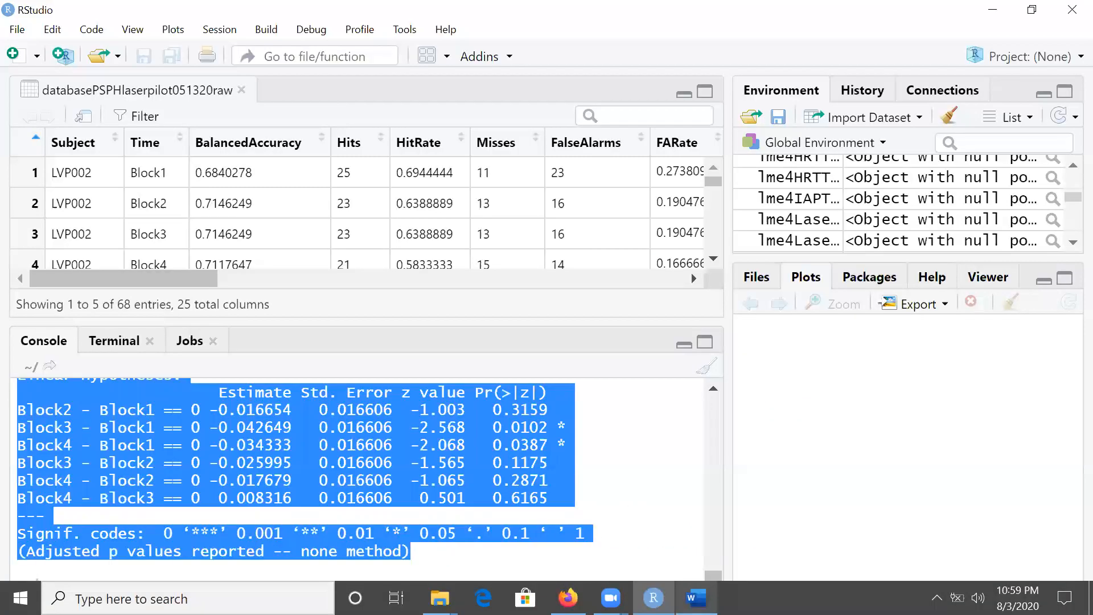
# Search the console's command history for an earlier emmeans() call to use as a template
pyautogui.click(584, 554)
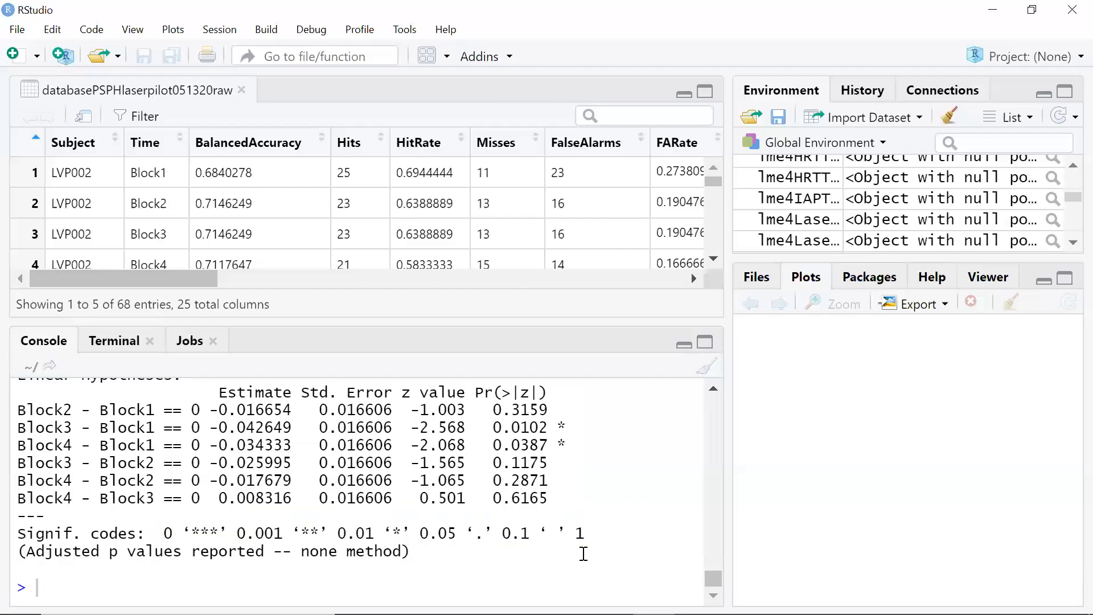
pyautogui.press('Up')
pyautogui.press('Up')
pyautogui.press('Up')
pyautogui.press('Up')
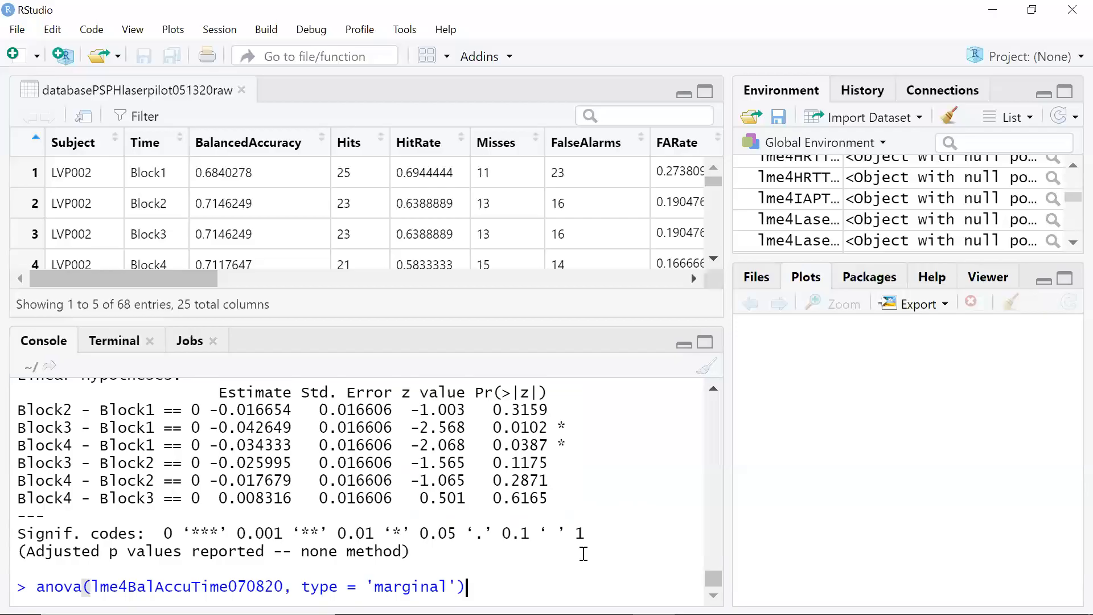
pyautogui.press('Up')
pyautogui.press('Up')
pyautogui.press('Up')
pyautogui.press('Up')
pyautogui.press('Up')
pyautogui.press('Up')
pyautogui.press('Up')
pyautogui.press('Up')
pyautogui.press('Up')
pyautogui.press('Up')
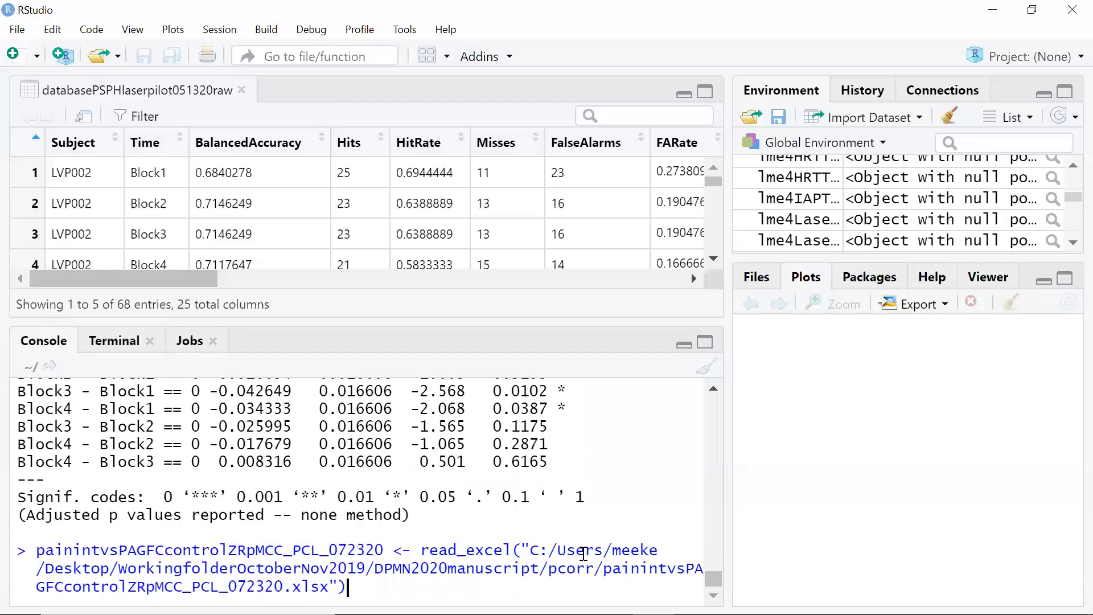
pyautogui.press('Up')
pyautogui.press('Up')
pyautogui.press('Up')
pyautogui.press('Up')
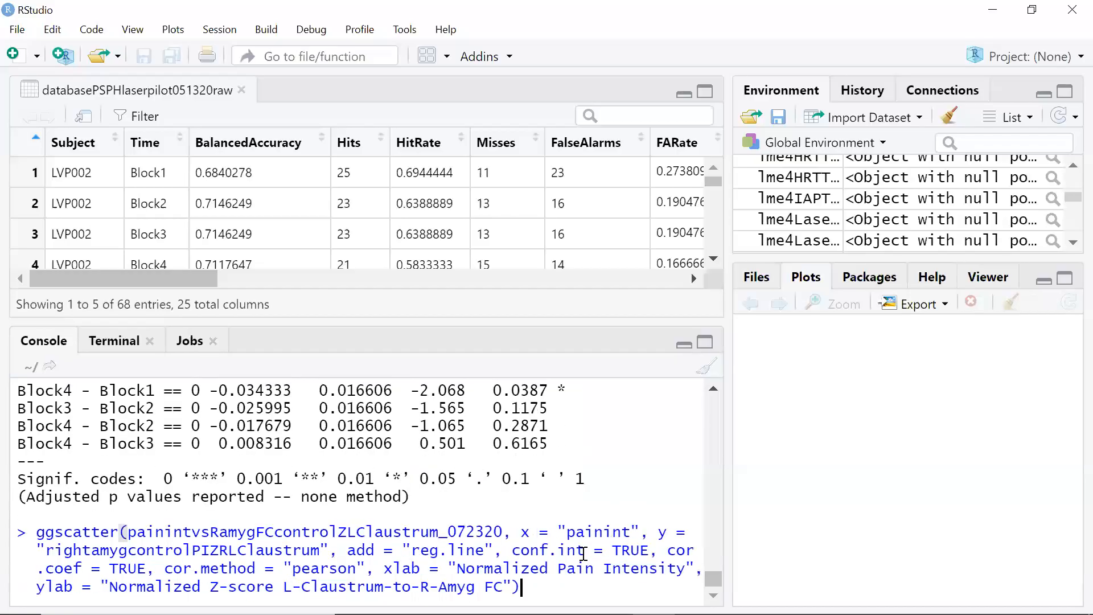
pyautogui.press('Up')
pyautogui.press('Up')
pyautogui.press('Up')
pyautogui.press('Up')
pyautogui.press('Up')
pyautogui.press('Up')
pyautogui.press('Up')
pyautogui.press('Up')
pyautogui.press('Up')
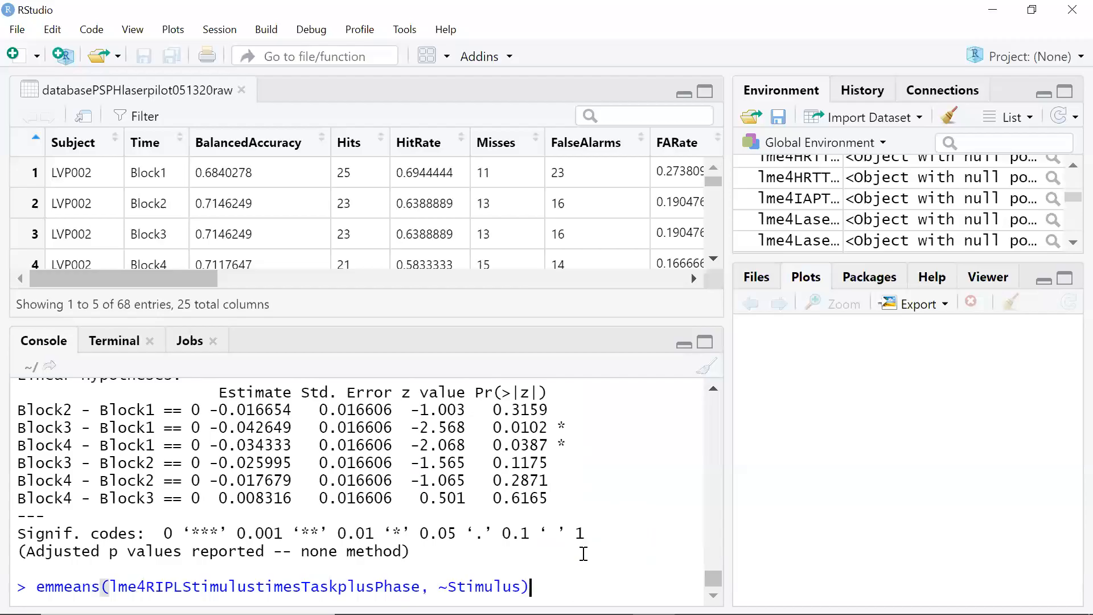
pyautogui.press('Up')
pyautogui.press('Up')
pyautogui.press('Down')
pyautogui.press('Down')
pyautogui.write(':Task')
pyautogui.press('Up')
pyautogui.press('Down')
pyautogui.press('Up')
pyautogui.press('Up')
pyautogui.press('Up')
pyautogui.press('Up')
pyautogui.press('Up')
pyautogui.press('Up')
pyautogui.press('Up')
pyautogui.press('Up')
pyautogui.press('Up')
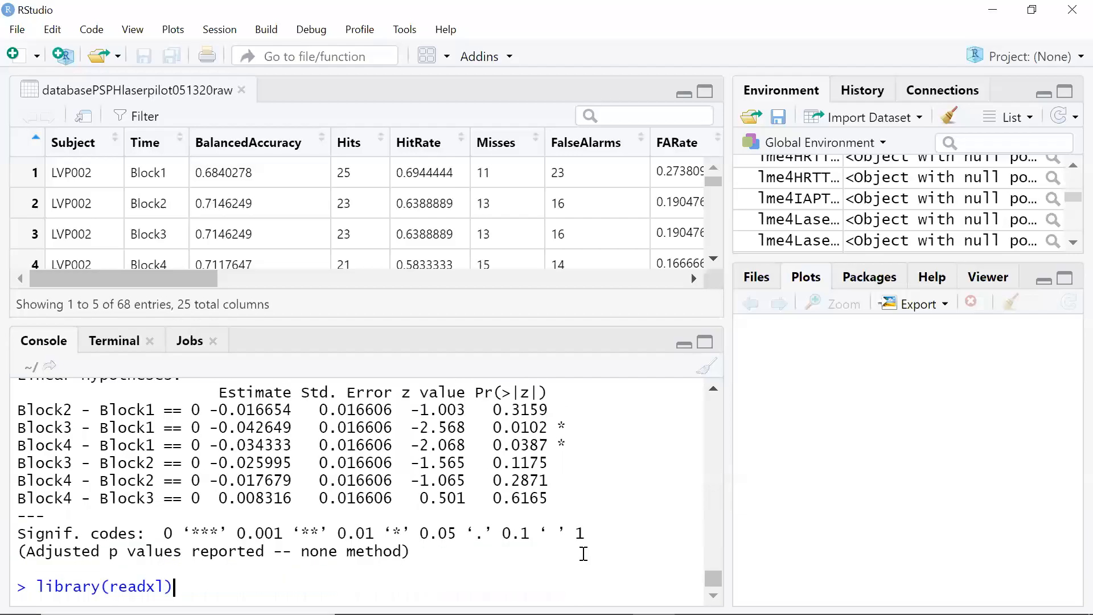
pyautogui.press('Down')
pyautogui.press('Down')
pyautogui.press('Down')
pyautogui.press('Down')
pyautogui.press('Down')
pyautogui.press('Down')
pyautogui.press('Down')
pyautogui.press('Down')
pyautogui.press('Down')
pyautogui.press('Down')
# Compute the estimated marginal means of Time by running emmeans(lme4LaserVigBalAccuTime, ~Time) in the console
pyautogui.write('emme')
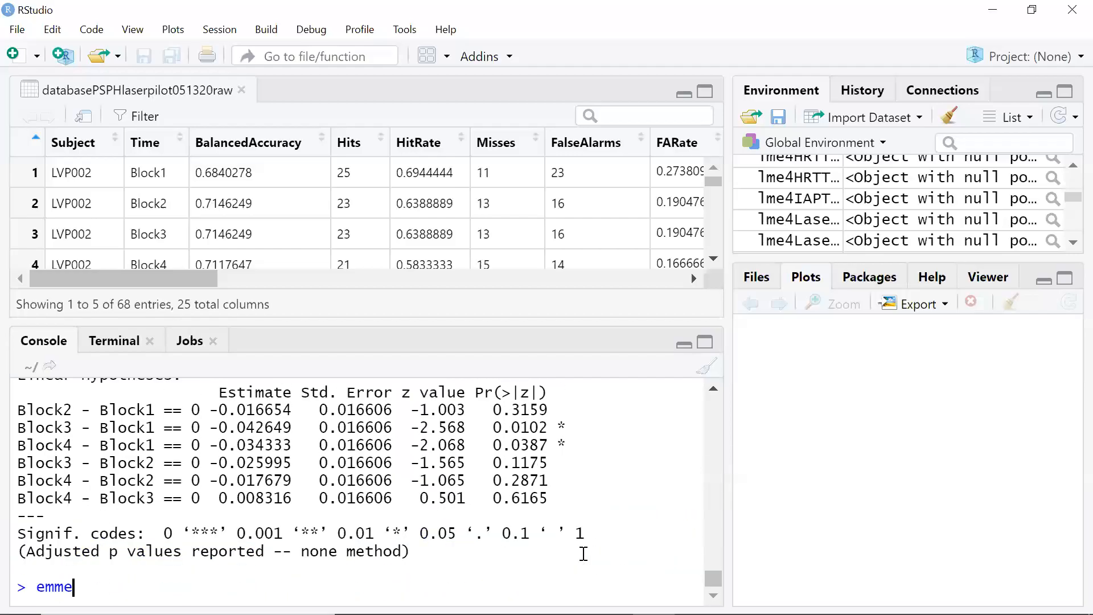
pyautogui.write('ans')
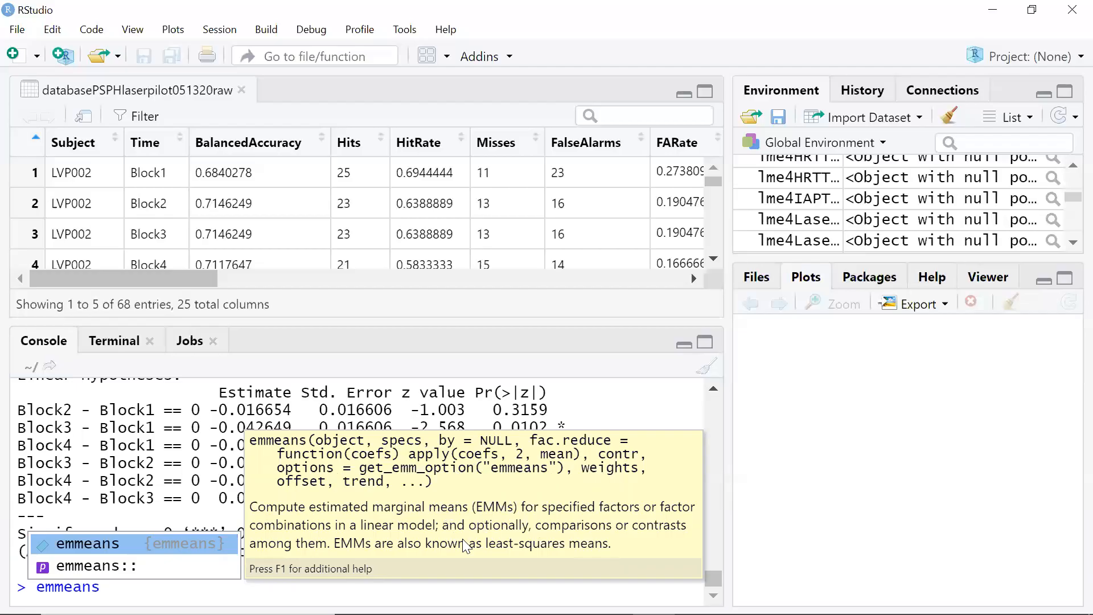
pyautogui.write('(')
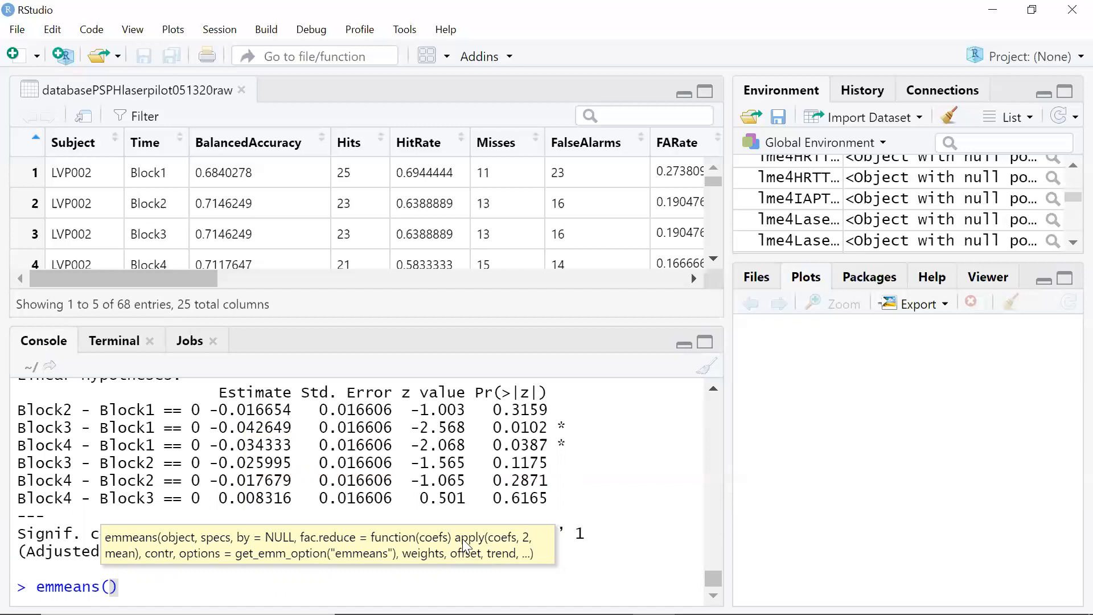
pyautogui.write('lme4')
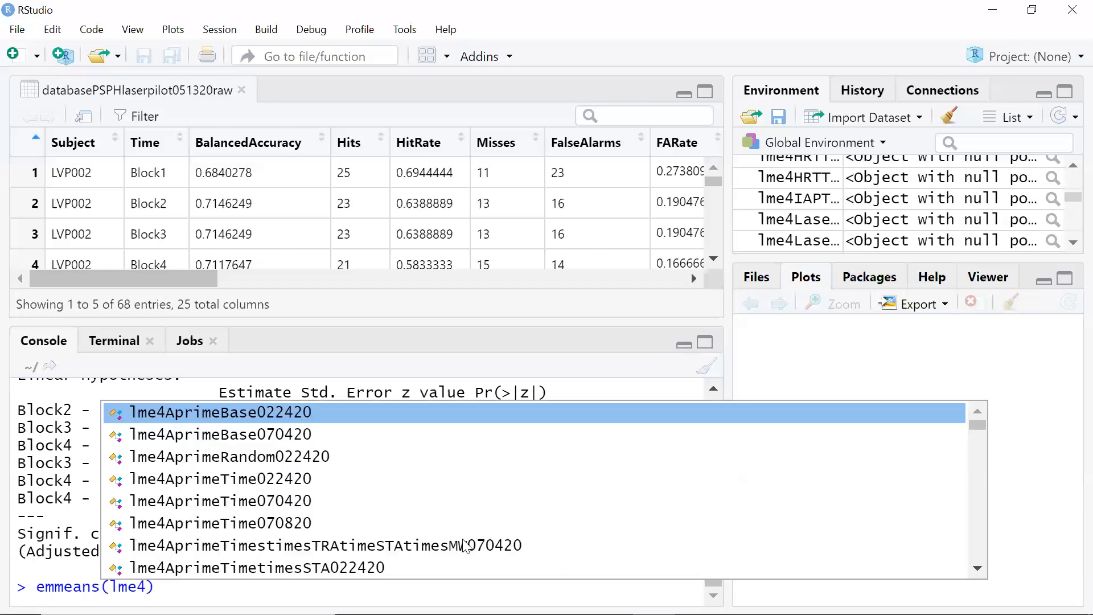
pyautogui.write('La')
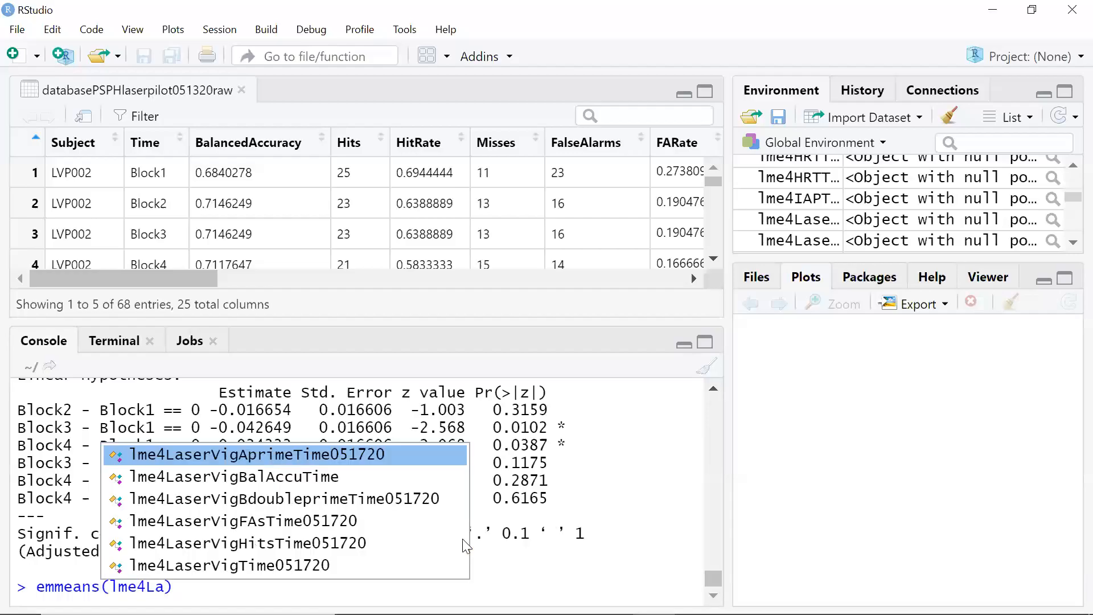
pyautogui.press('Down')
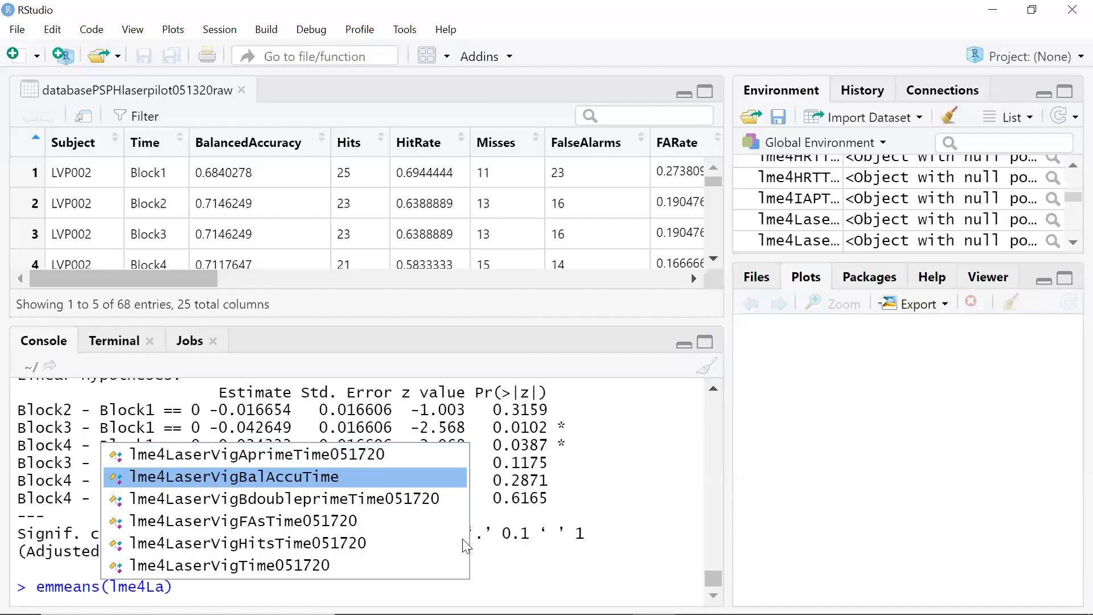
pyautogui.press('Return')
pyautogui.write(', ')
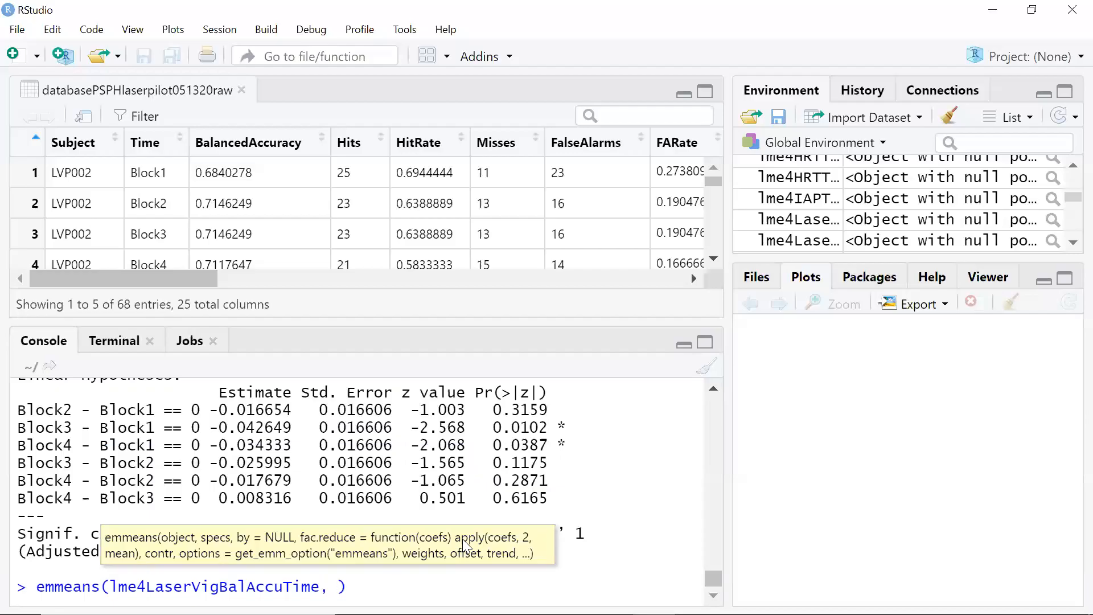
pyautogui.write('~Time')
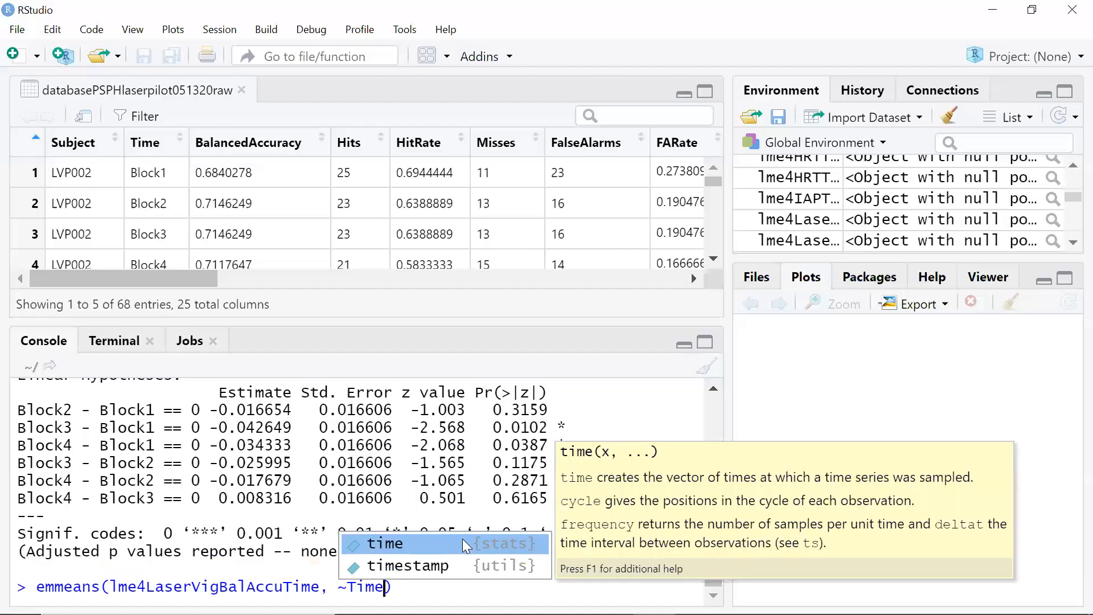
pyautogui.press('Left')
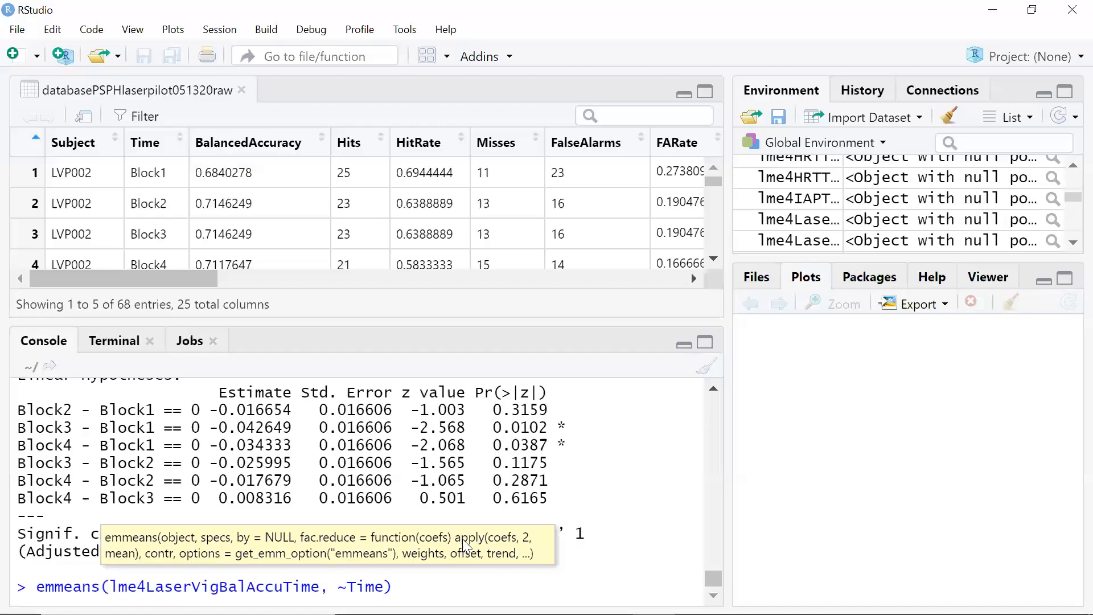
pyautogui.press('Right')
pyautogui.press('Right')
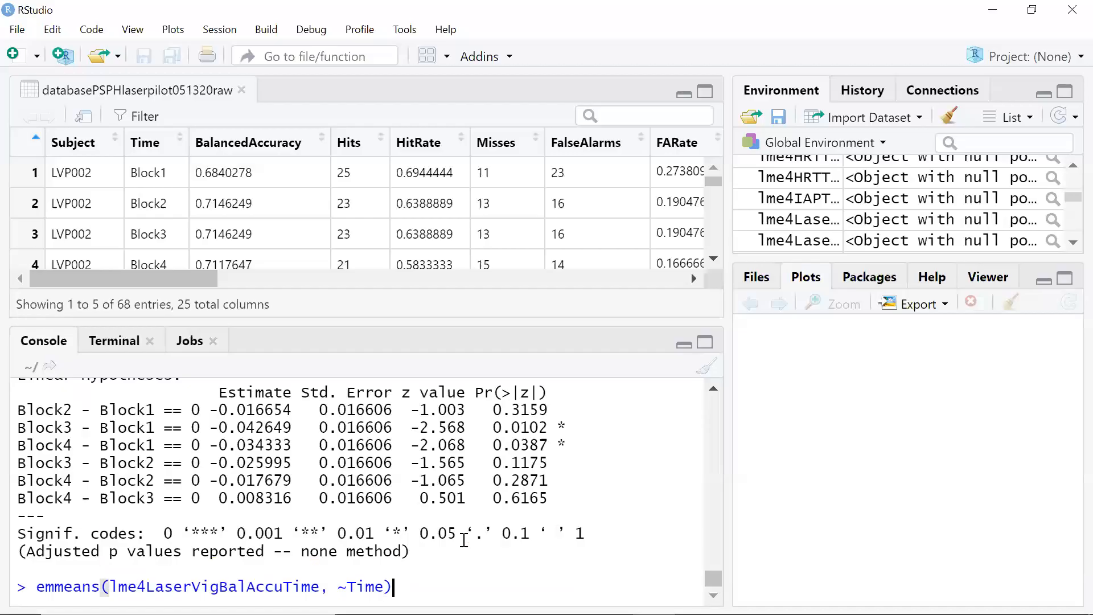
pyautogui.press('Return')
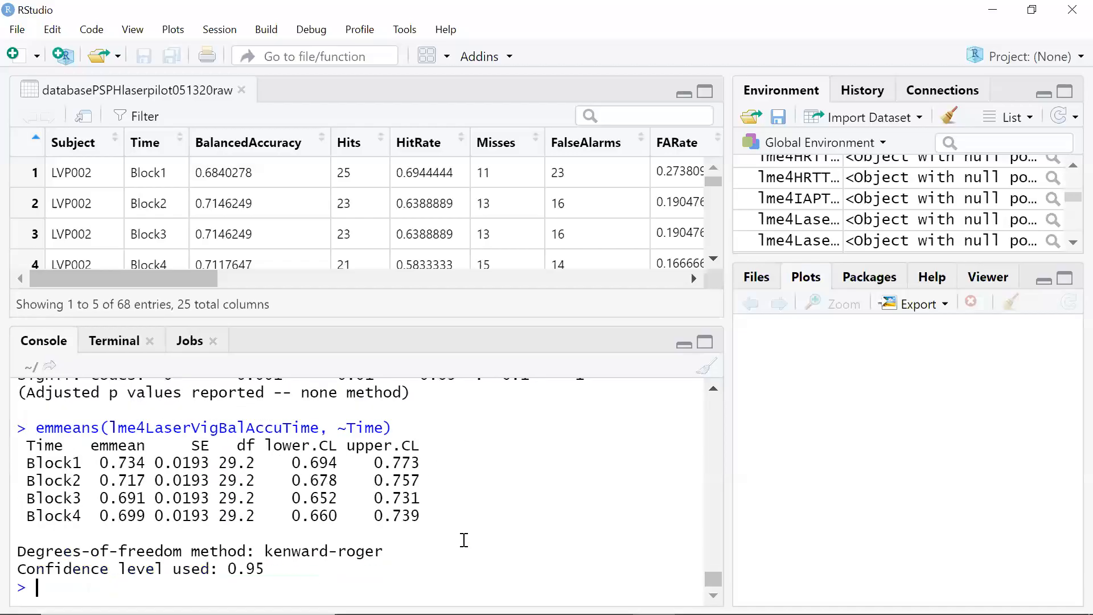
# Copy the emmeans command and its full output below the unadjusted Tukey results in the Word document, and review the pasted table
pyautogui.click(714, 389)
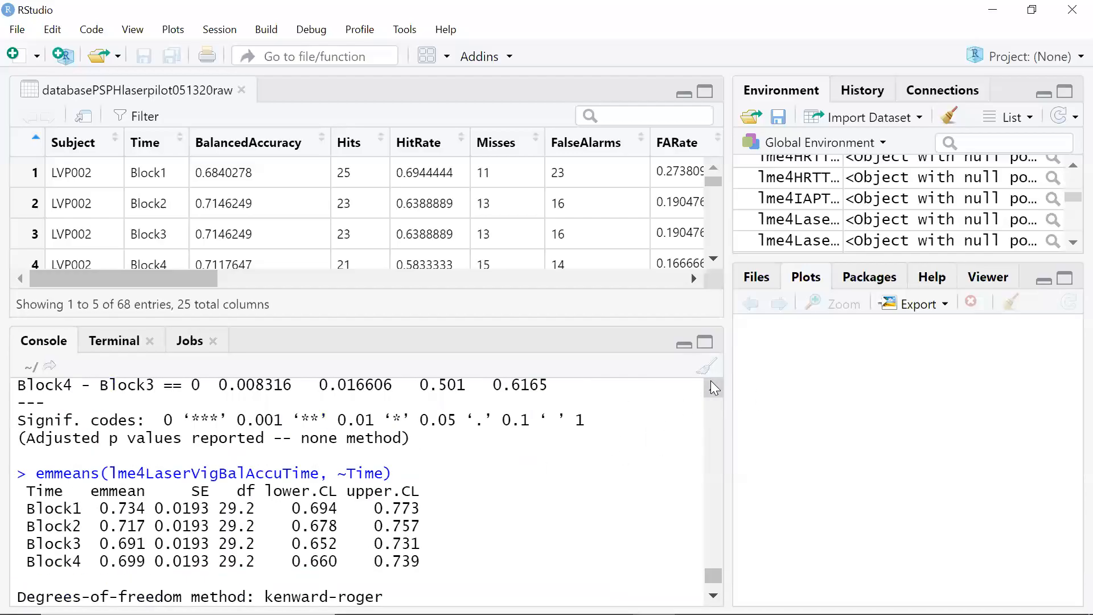
pyautogui.moveTo(18, 472); pyautogui.dragTo(35, 473)
pyautogui.moveTo(200, 520); pyautogui.dragTo(353, 572)
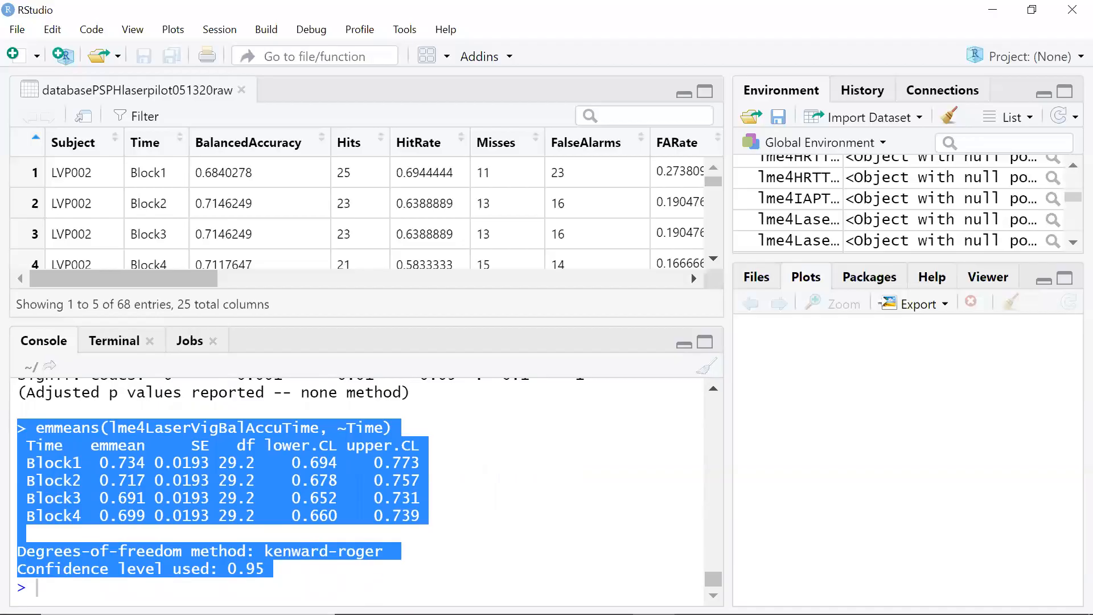
pyautogui.click(696, 598)
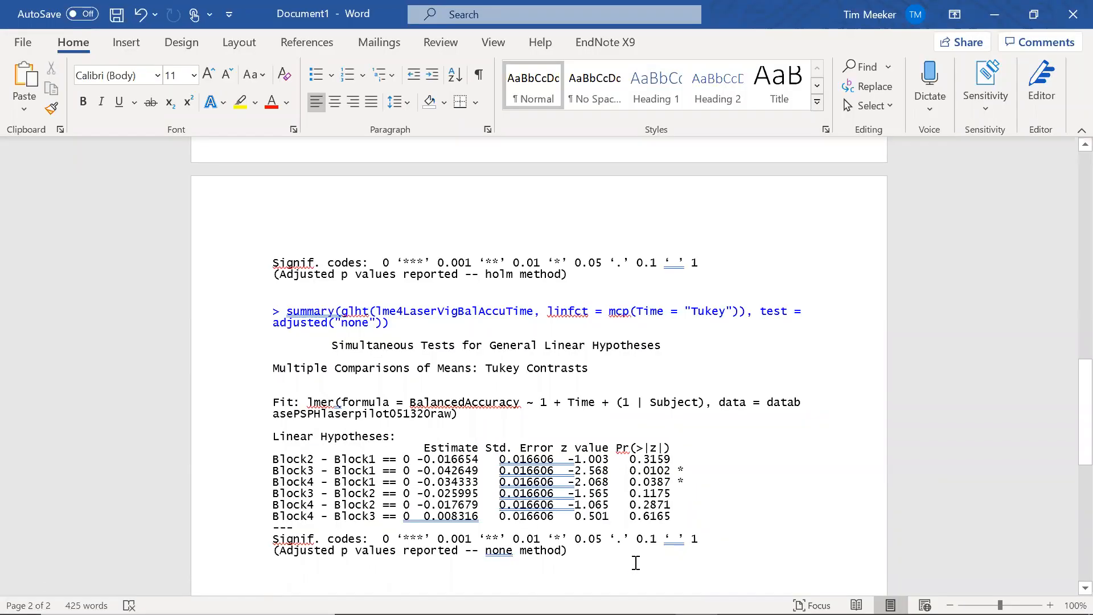
pyautogui.press('Return')
pyautogui.press('Return')
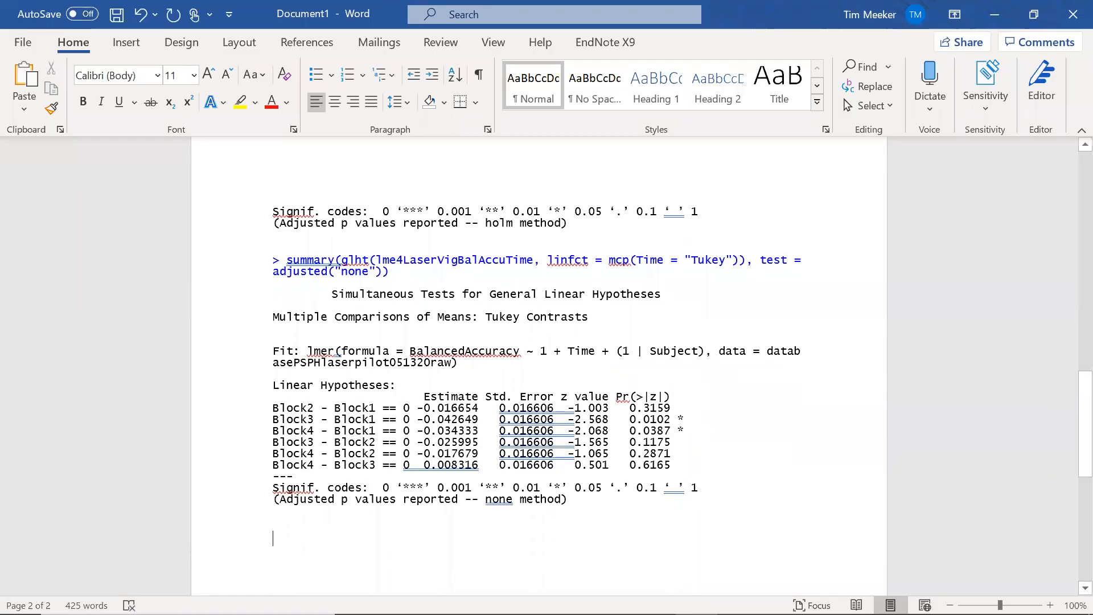
pyautogui.write('> emmeans(lme4LaserVigBalAccuTime, ~Time)  Time   emmean     SE   df lower.CL upper.CL  Block1  0.734 0.0193 29.2    0.694    0.773  Block2  0.717 0.0193 29.2    0.678    0.757  Block3  0.691 0.0193 29.2    0.652    0.731  Block4  0.699 0.0193 29.2    0.660    0.739  Degrees-of-freedom method: kenward-roger Confidence level used: 0.95')
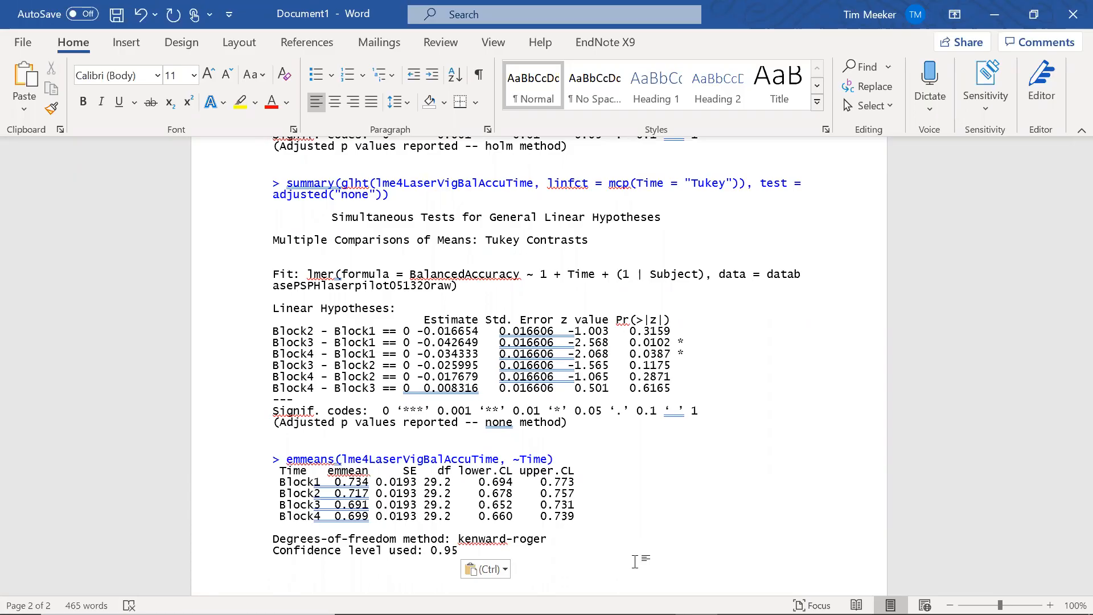
pyautogui.scroll(-1, 635, 562)
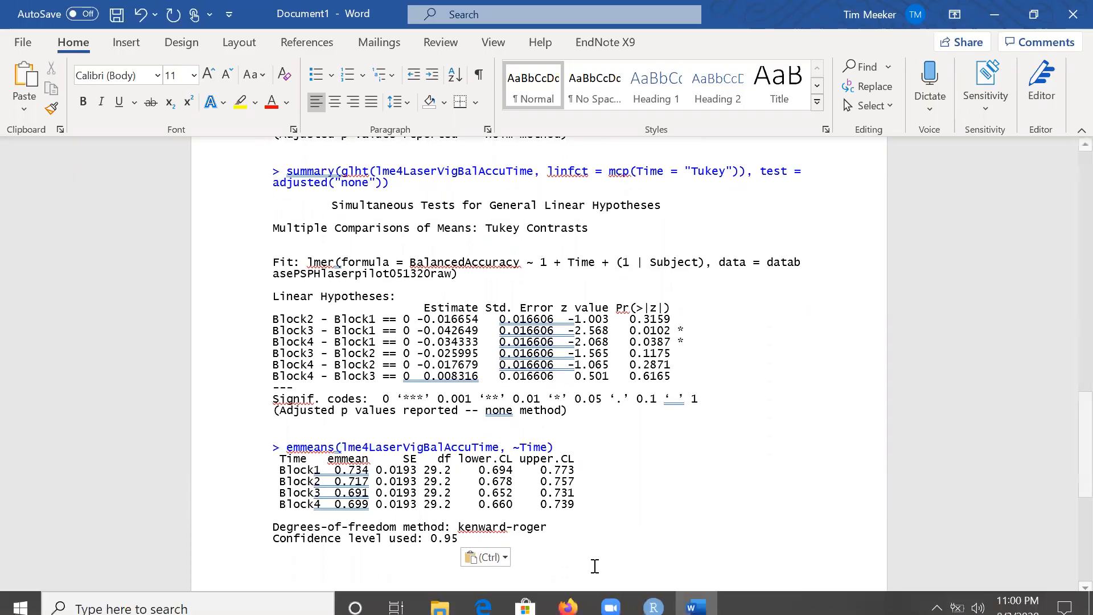
pyautogui.moveTo(696, 598)
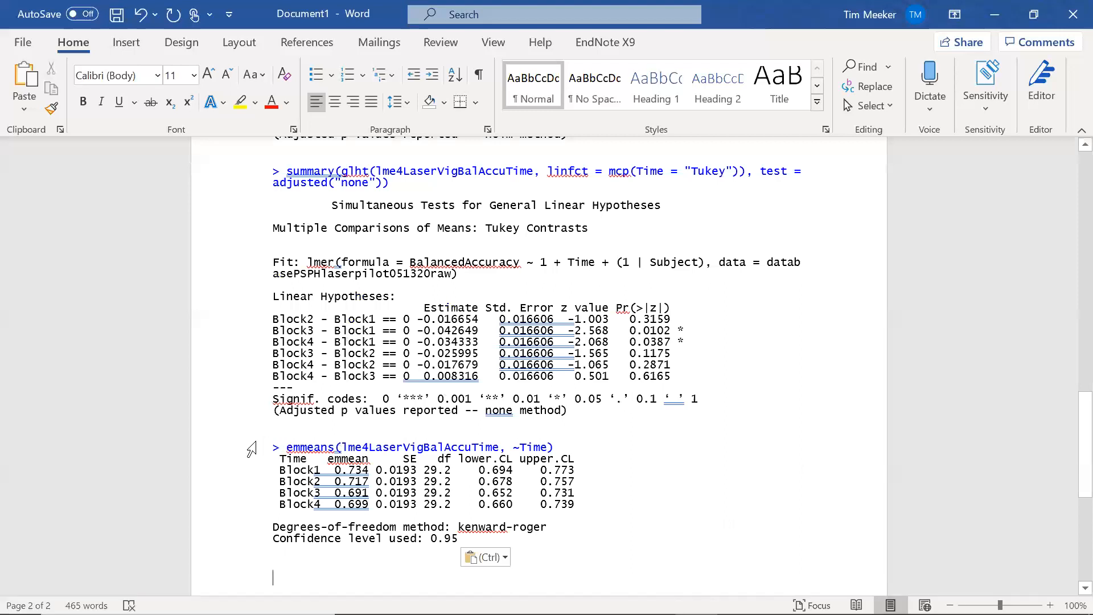
pyautogui.moveTo(251, 449); pyautogui.dragTo(268, 548)
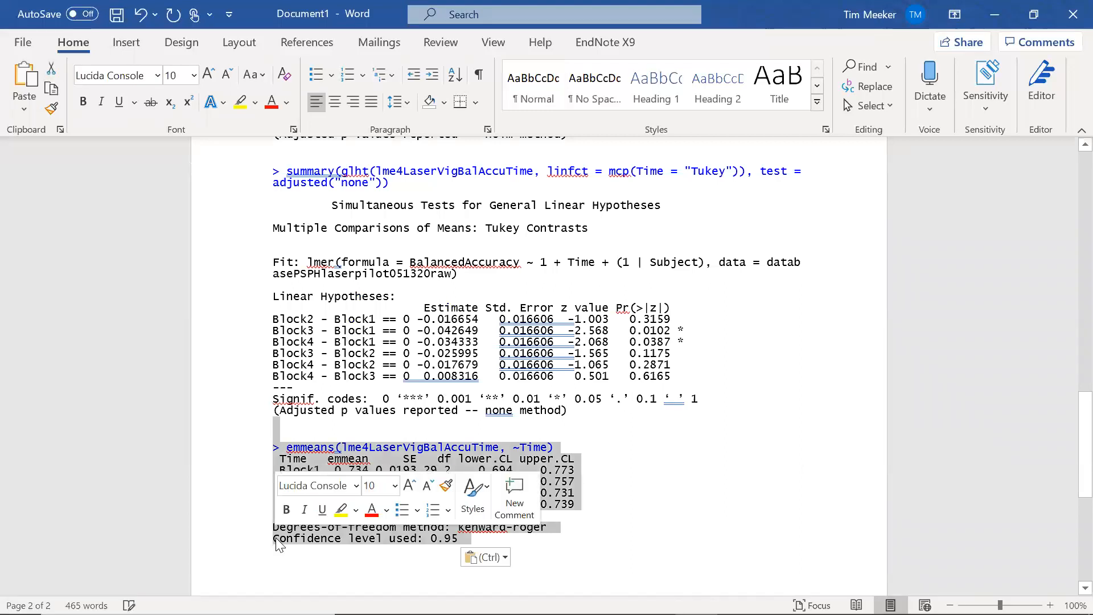
pyautogui.click(327, 554)
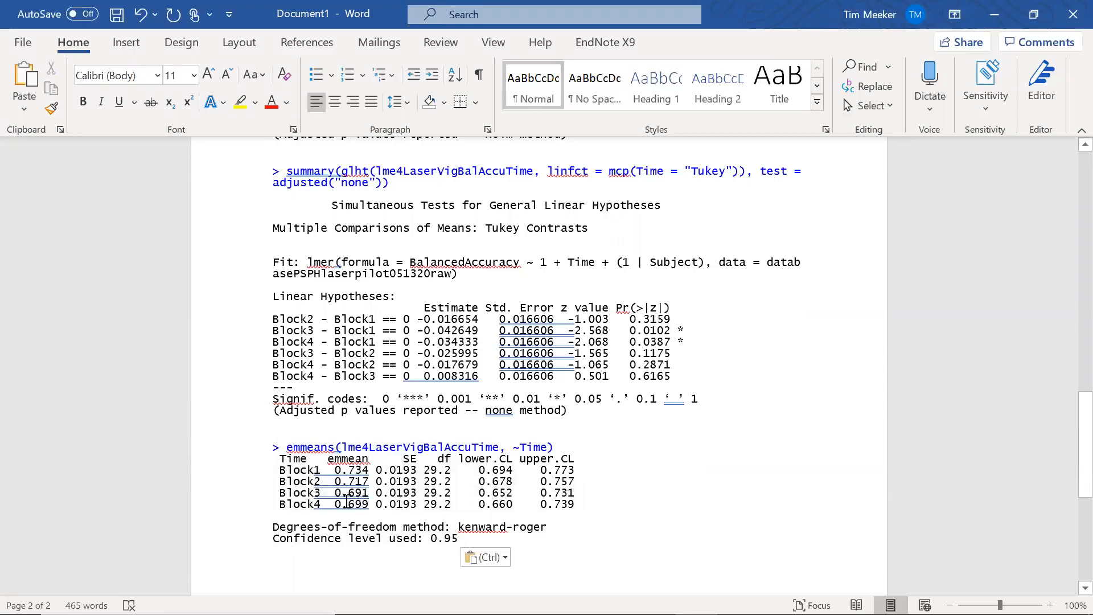
pyautogui.click(397, 477)
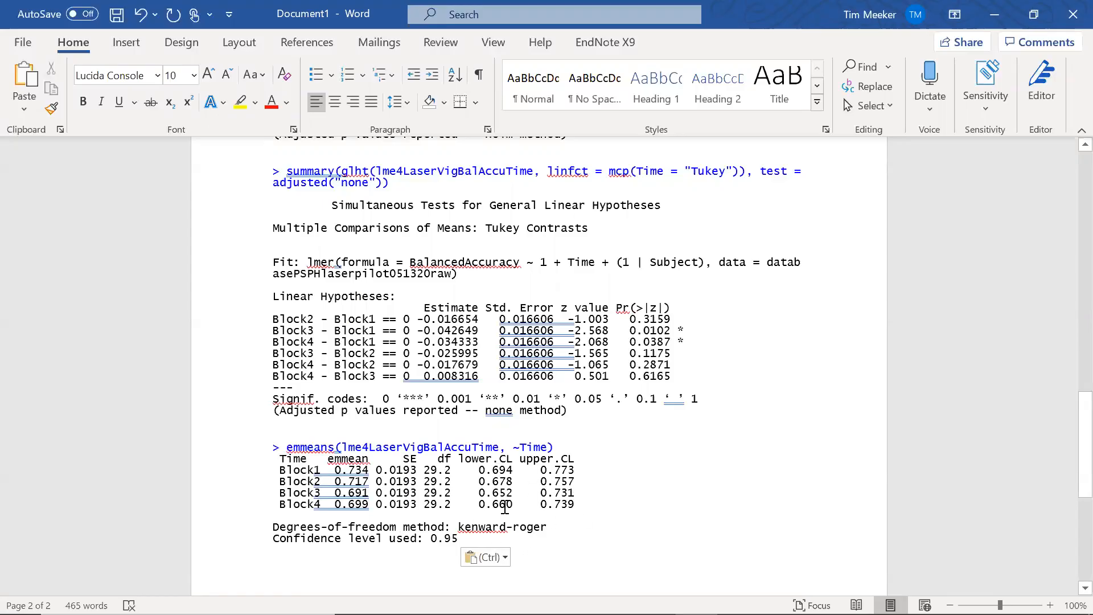
# Switch back to RStudio and recall the lmer command that defines lme4LaserVigBalAccuTime at the console prompt
pyautogui.moveTo(627, 614)
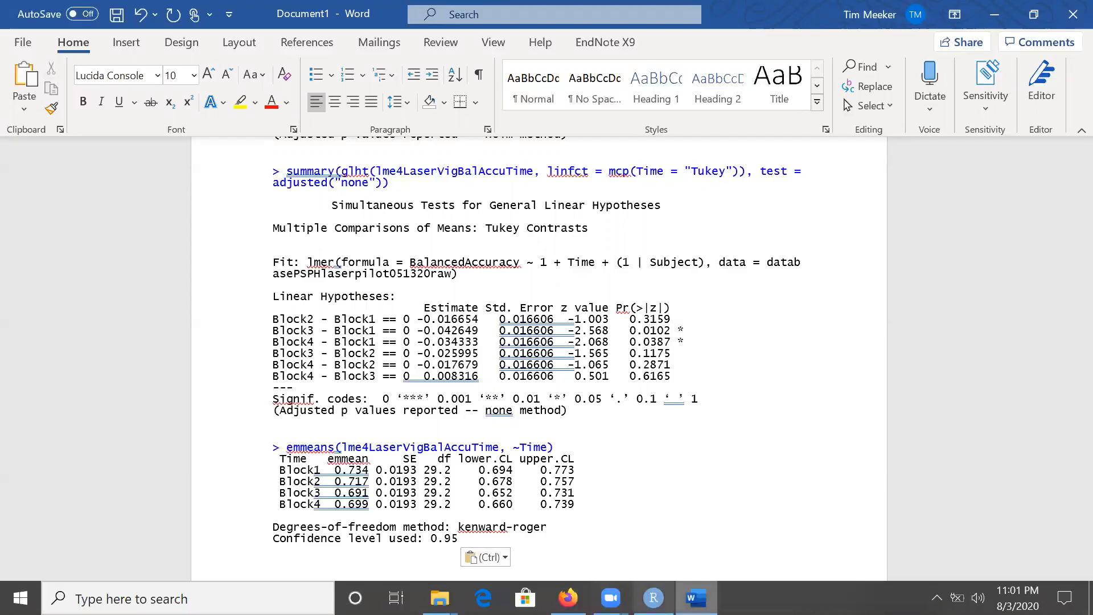
pyautogui.moveTo(696, 598)
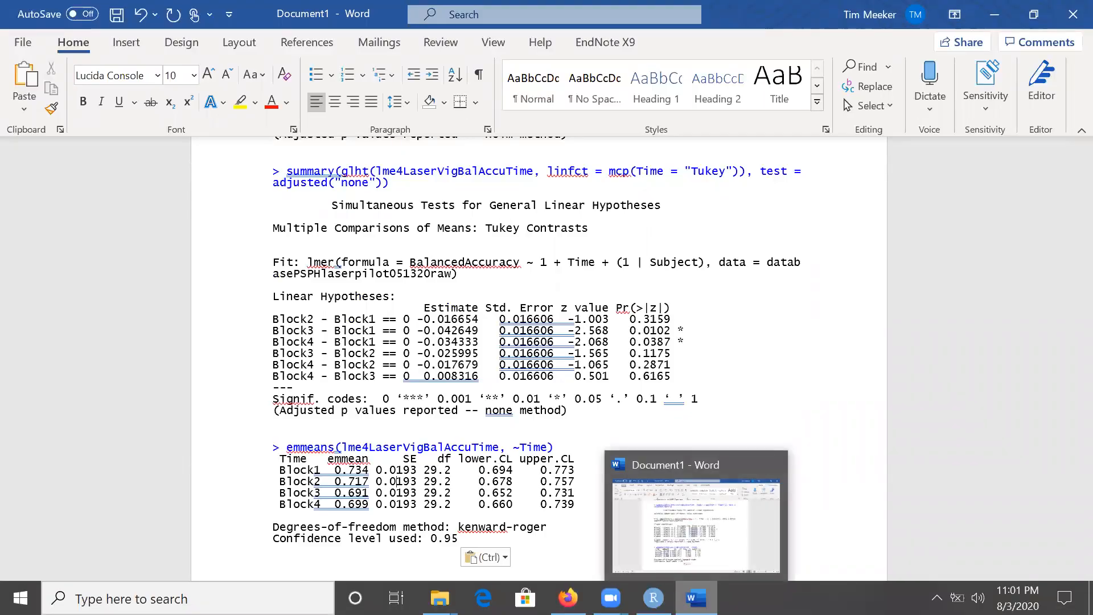
pyautogui.click(653, 598)
pyautogui.click(488, 516)
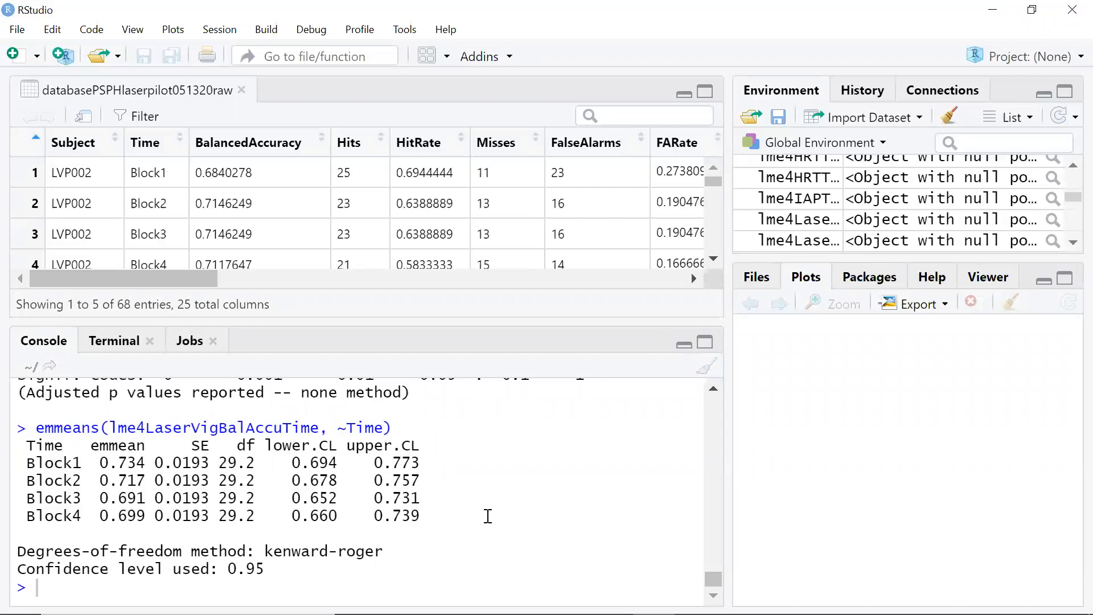
pyautogui.press('Up')
pyautogui.press('Up')
pyautogui.press('Up')
pyautogui.press('Up')
pyautogui.press('Up')
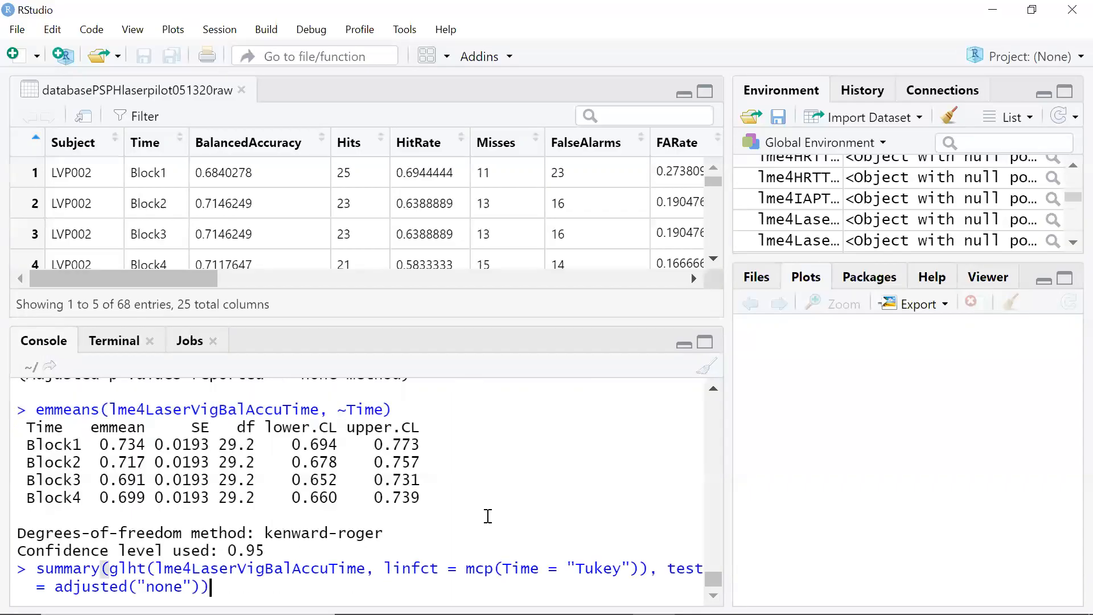
pyautogui.press('Up')
pyautogui.press('Up')
pyautogui.press('Up')
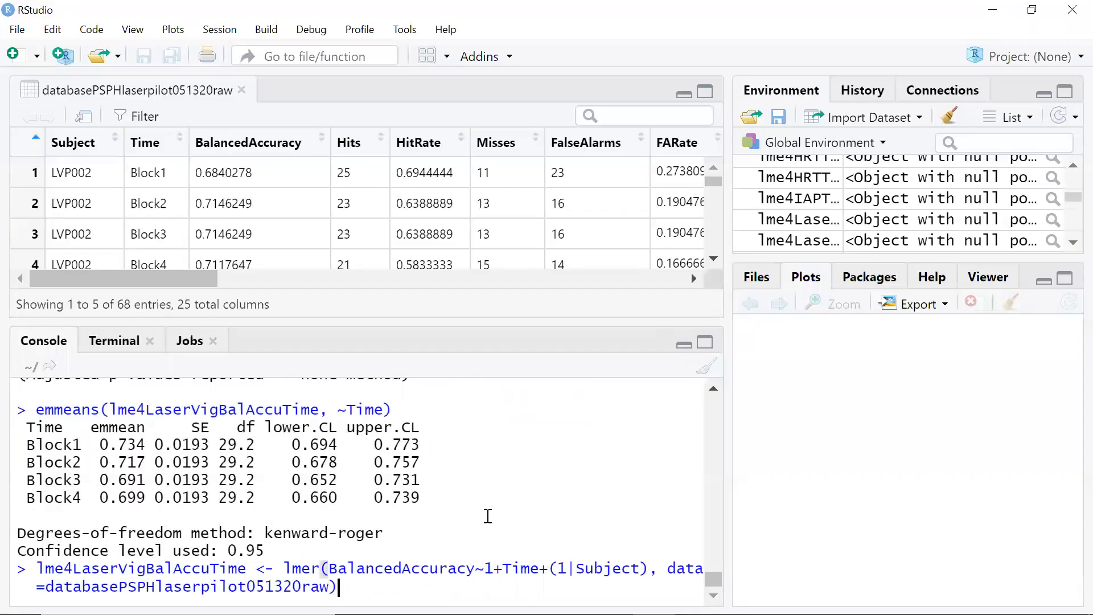
# Check the dataset's column names and add STAIS_pre after Time in the recalled lmer formula, ahead of the (1|Subject) term
pyautogui.hotkey('ctrl', 'Left')
pyautogui.hotkey('ctrl', 'Left')
pyautogui.hotkey('ctrl', 'Left')
pyautogui.hotkey('ctrl', 'Left')
pyautogui.hotkey('ctrl', 'Left')
pyautogui.hotkey('ctrl', 'Left')
pyautogui.hotkey('ctrl', 'Left')
pyautogui.press('Left')
pyautogui.press('Left')
pyautogui.press('Left')
pyautogui.press('Left')
pyautogui.press('Left')
pyautogui.press('Left')
pyautogui.press('Left')
pyautogui.press('Left')
pyautogui.press('Left')
pyautogui.press('Left')
pyautogui.press('Left')
pyautogui.click(496, 278)
pyautogui.click(495, 278)
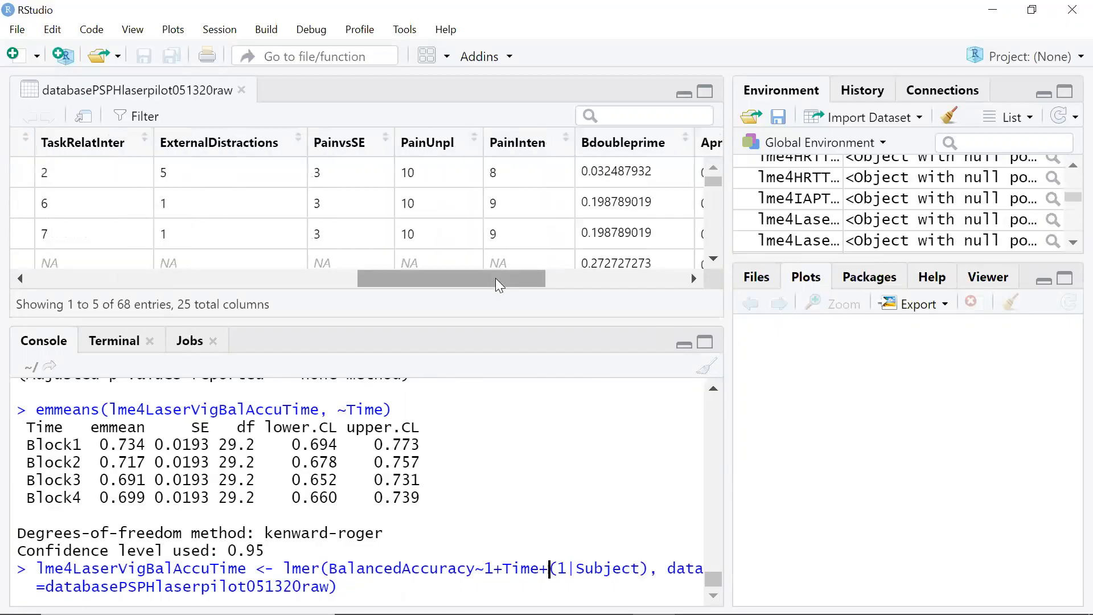
pyautogui.moveTo(495, 278); pyautogui.dragTo(653, 305)
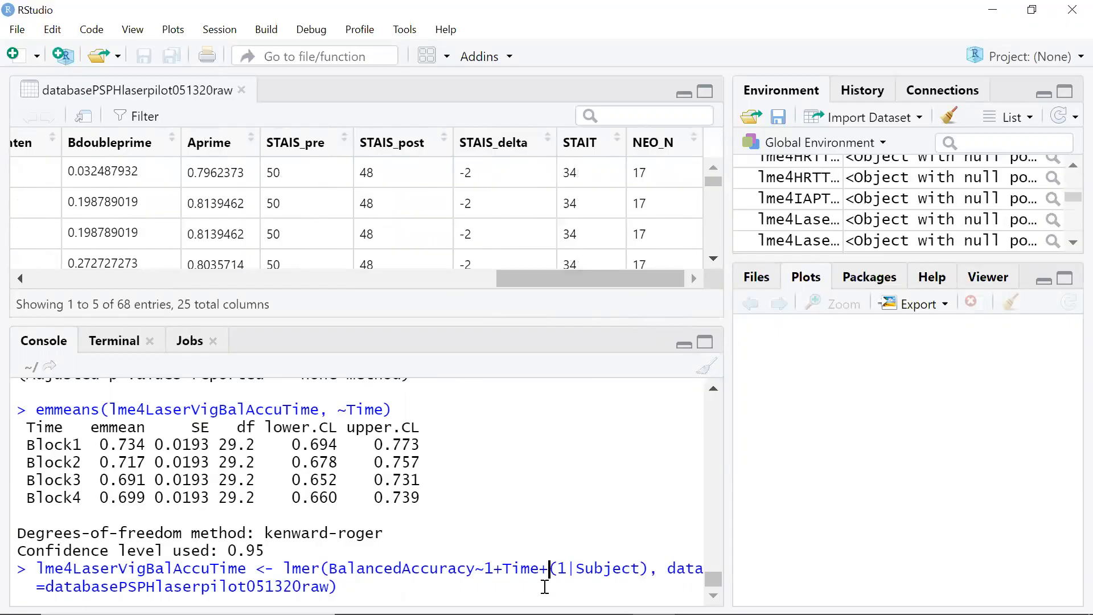
pyautogui.write('S')
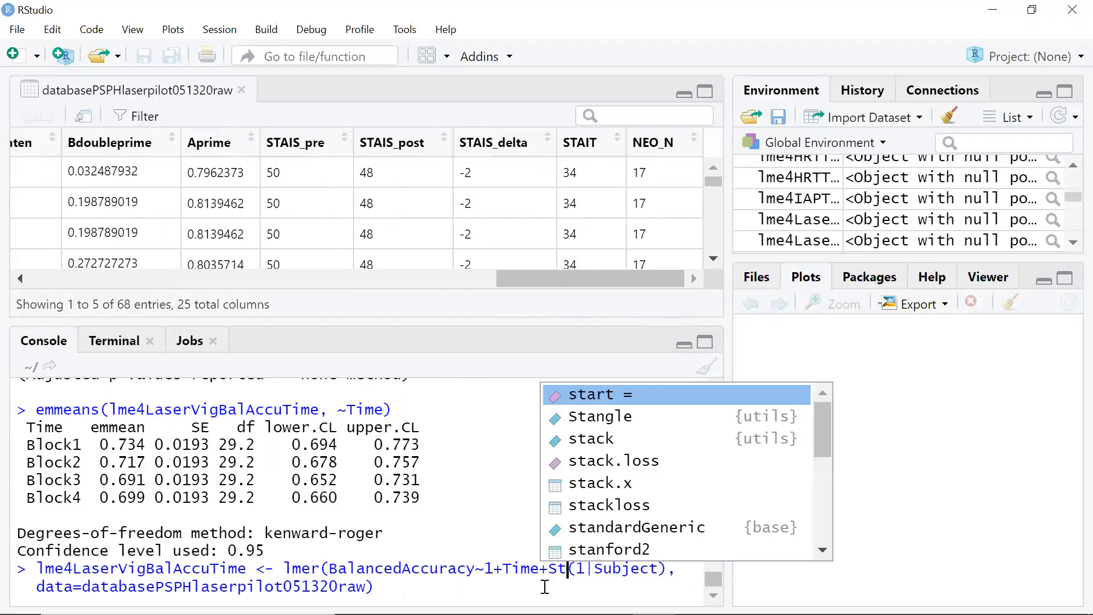
pyautogui.write('TAI')
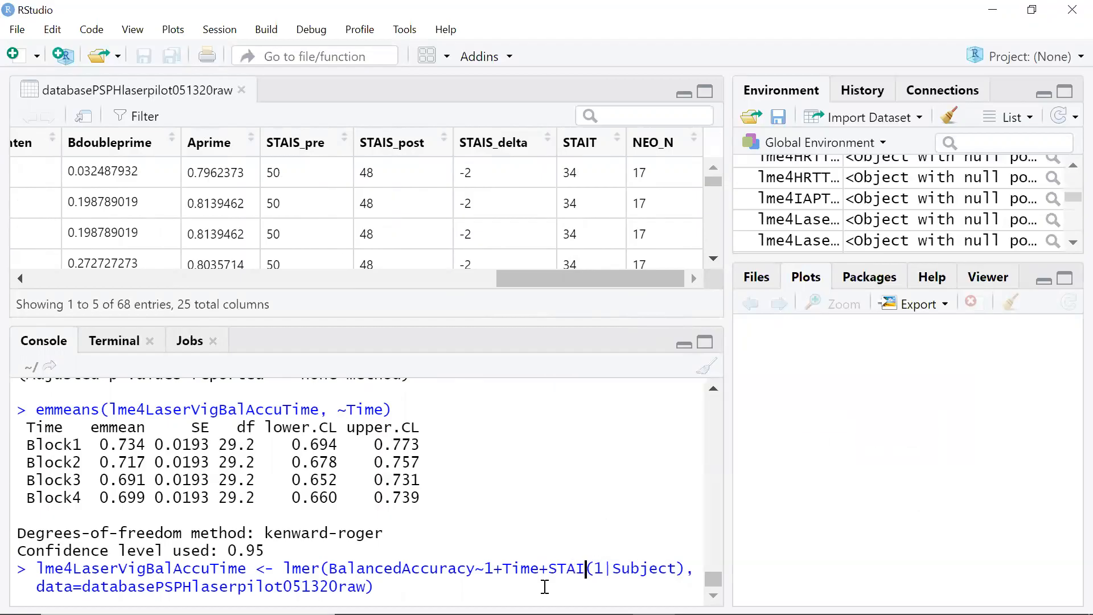
pyautogui.write('S')
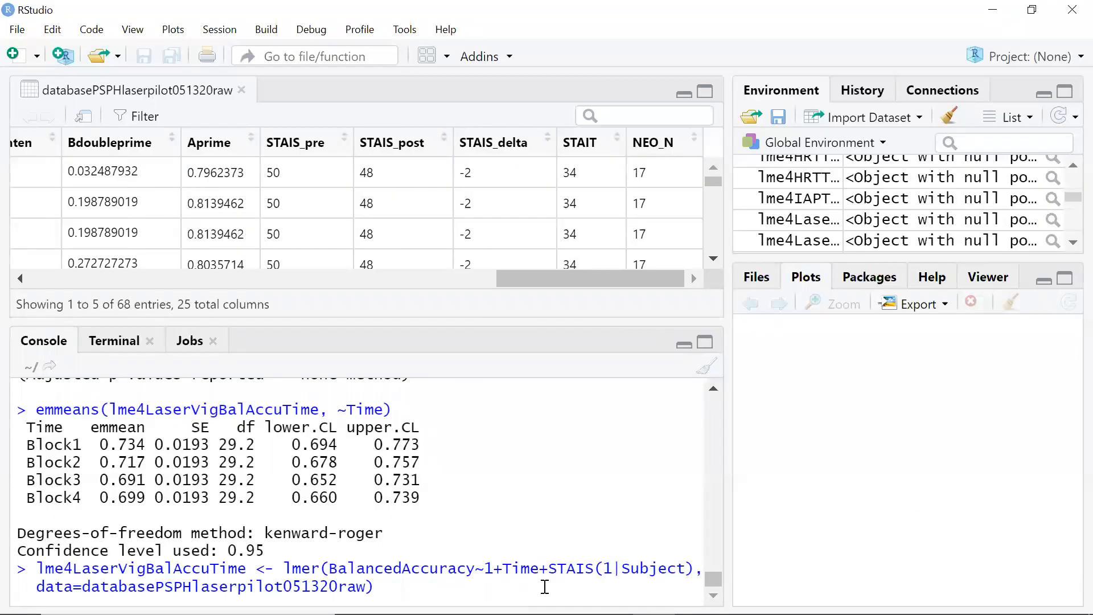
pyautogui.write('_pre')
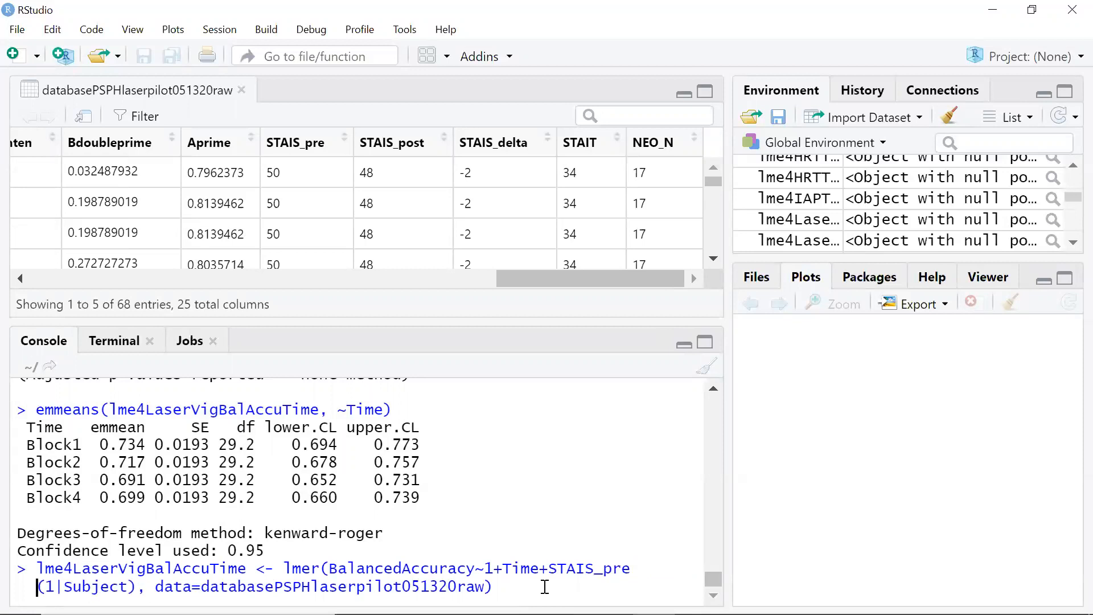
# Add STAIT as another additive predictor before (1|Subject) and run the lmer model with Time+STAIS_pre+STAIT
pyautogui.write('*')
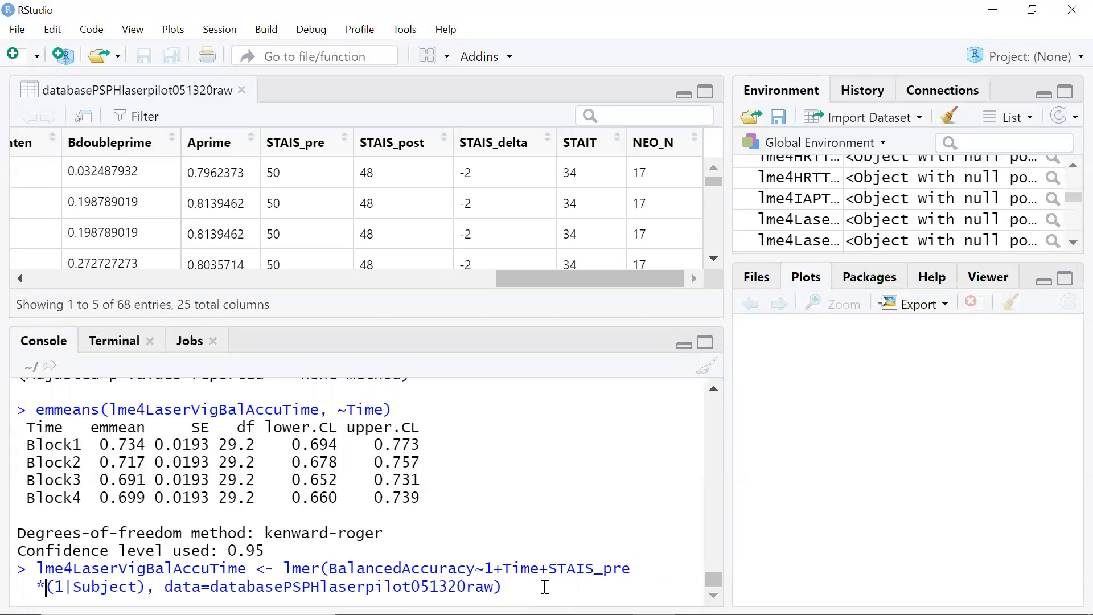
pyautogui.write('STAT')
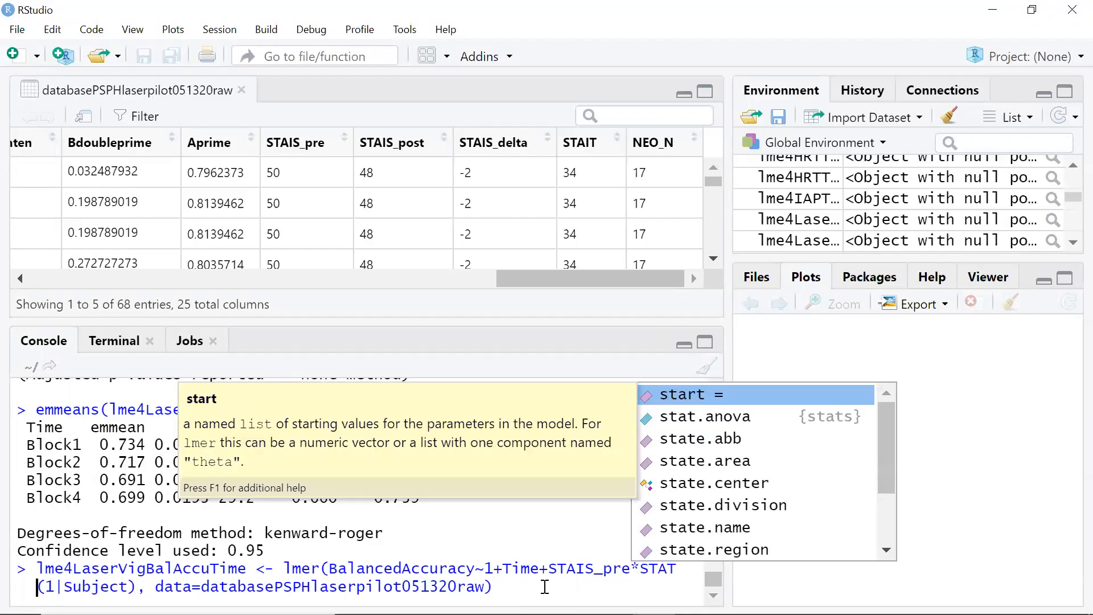
pyautogui.press('BackSpace')
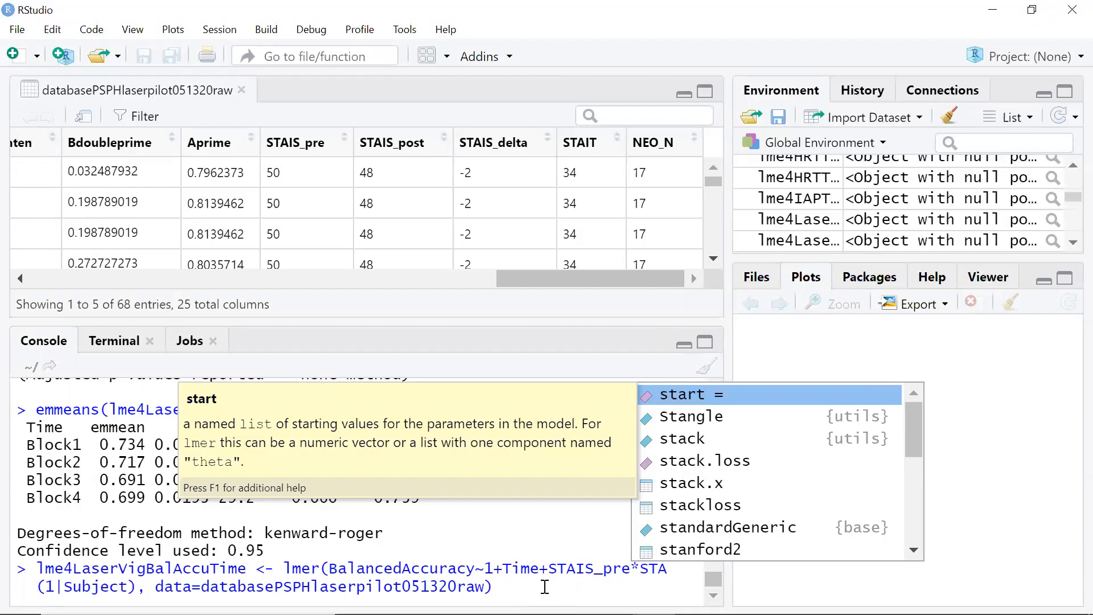
pyautogui.write('T')
pyautogui.press('BackSpace')
pyautogui.write('IT')
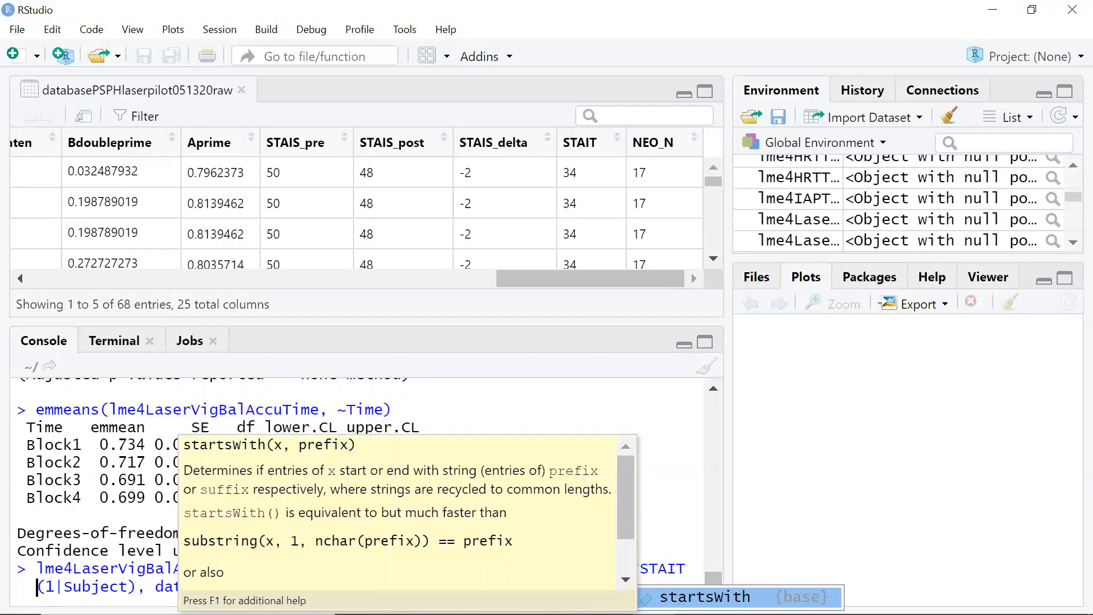
pyautogui.write('+')
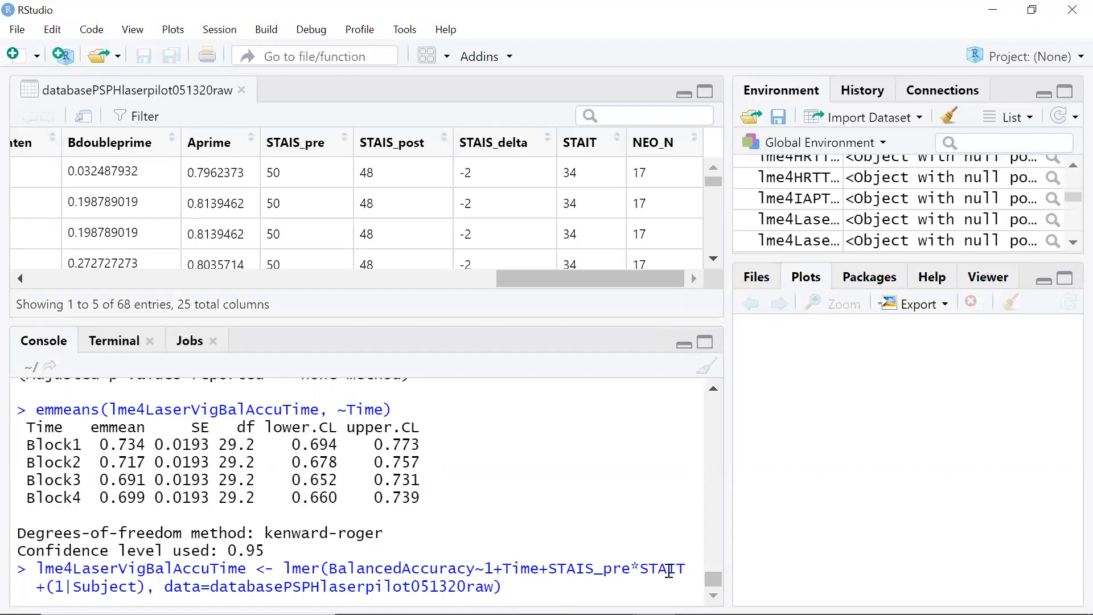
pyautogui.press('BackSpace')
pyautogui.write('+')
pyautogui.press('Return')
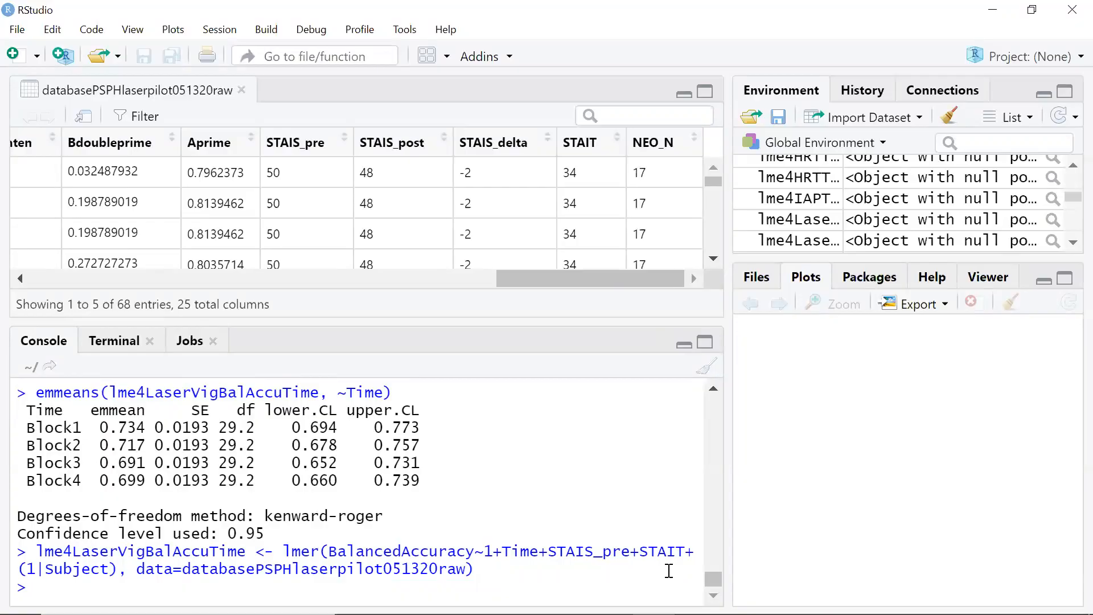
pyautogui.write('summary(lme4')
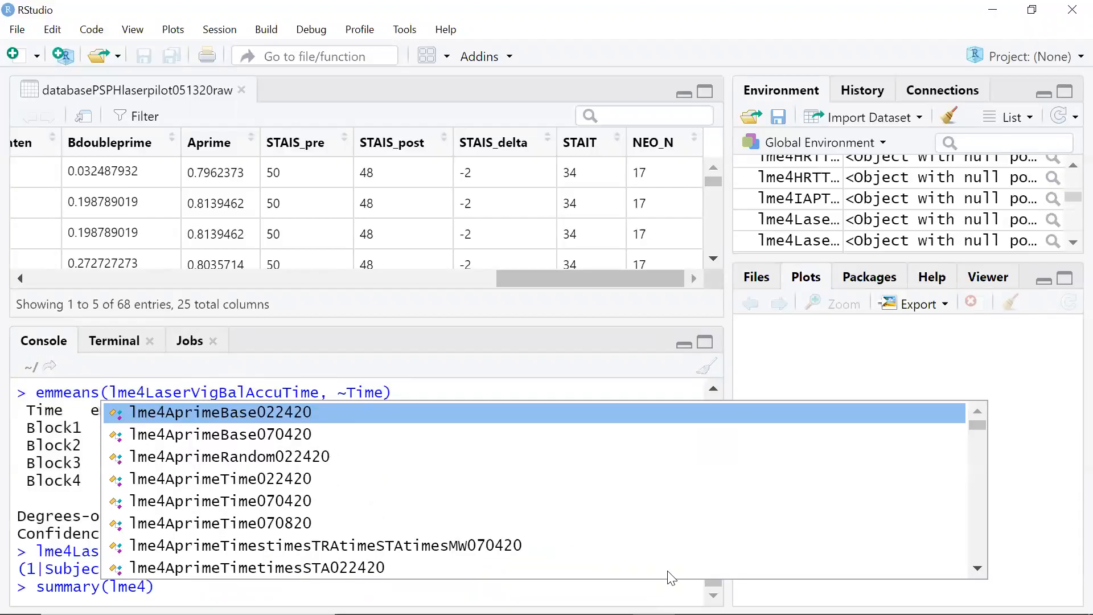
pyautogui.press('Escape')
pyautogui.write('La')
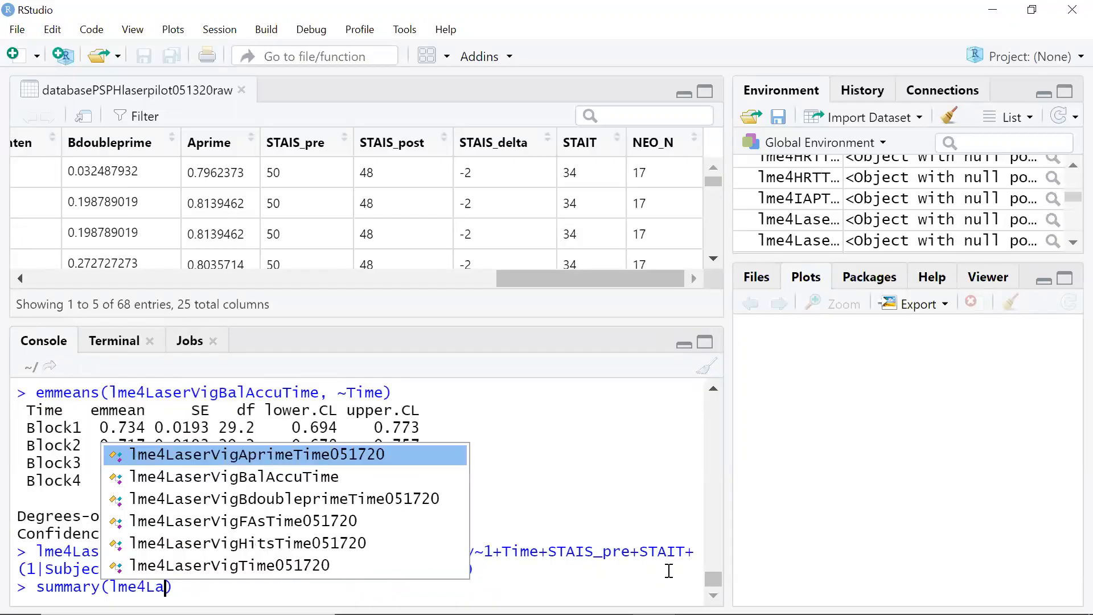
pyautogui.press('Down')
pyautogui.press('Down')
pyautogui.press('Down')
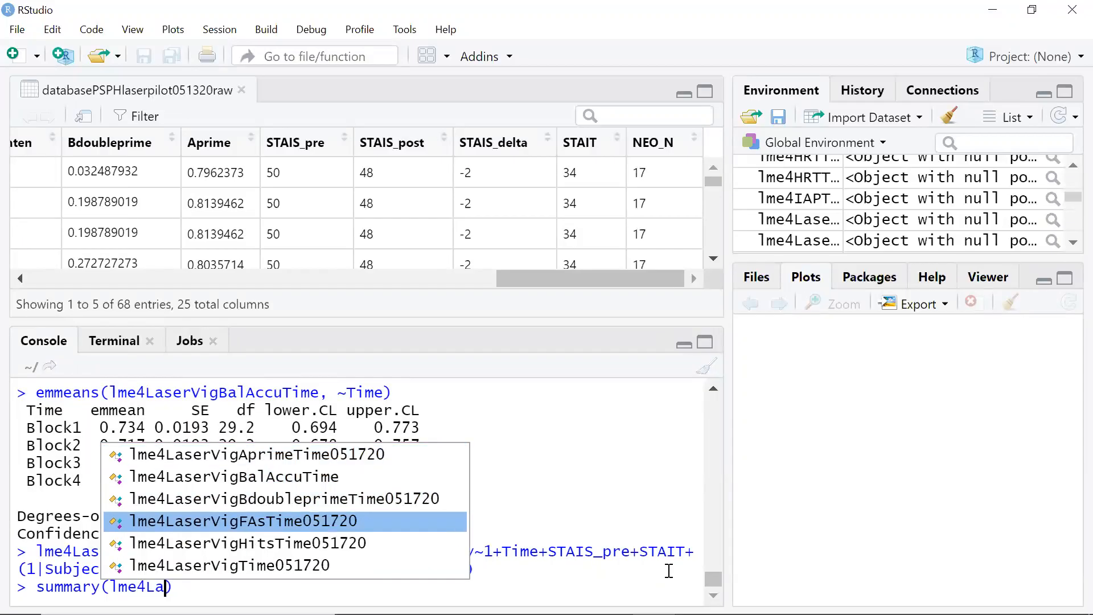
pyautogui.press('Escape')
pyautogui.press('Escape')
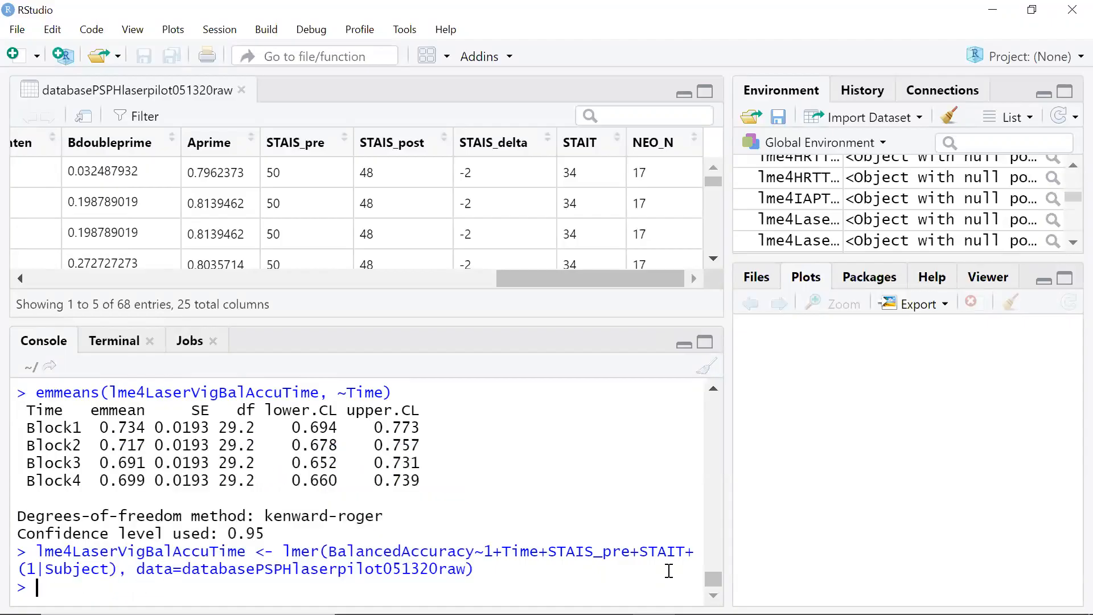
pyautogui.press('shift')
pyautogui.press('shift')
pyautogui.press('shift')
pyautogui.press('shift')
pyautogui.press('shift')
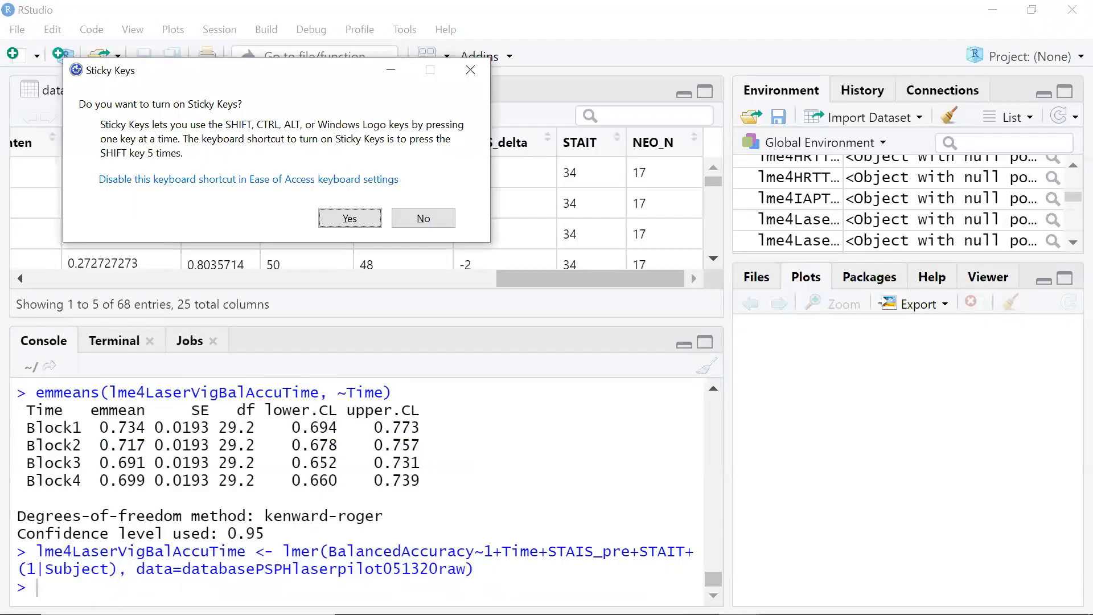
pyautogui.click(399, 218)
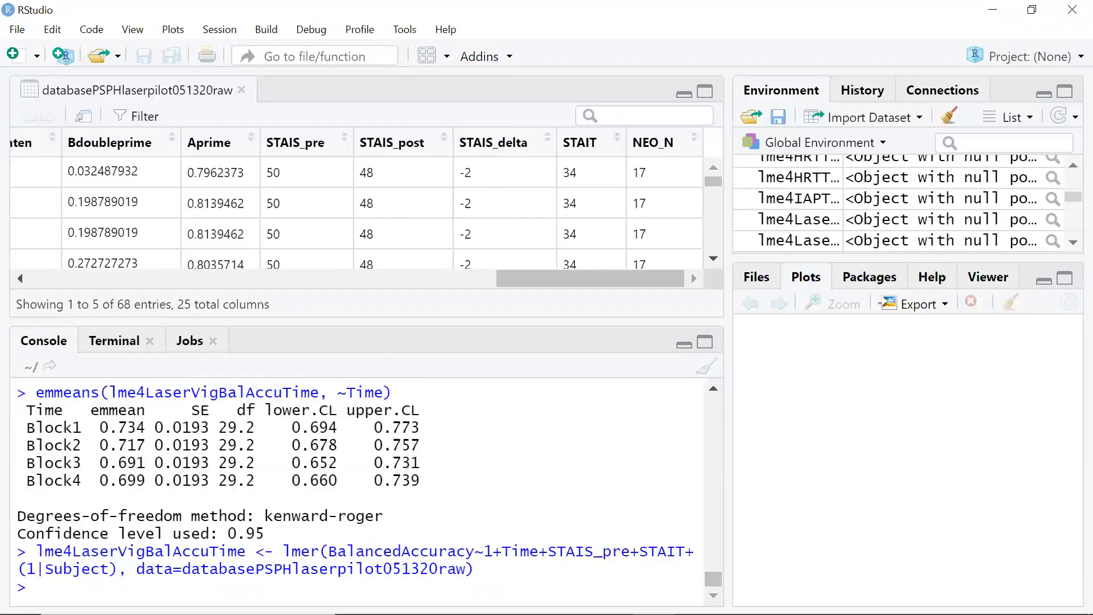
# Find the original lmer command with BalancedAccuracy~1+Time+(1|Subject) in the command history and rerun it to redefine lme4LaserVigBalAccuTime
pyautogui.press('Up')
pyautogui.press('Up')
pyautogui.press('Down')
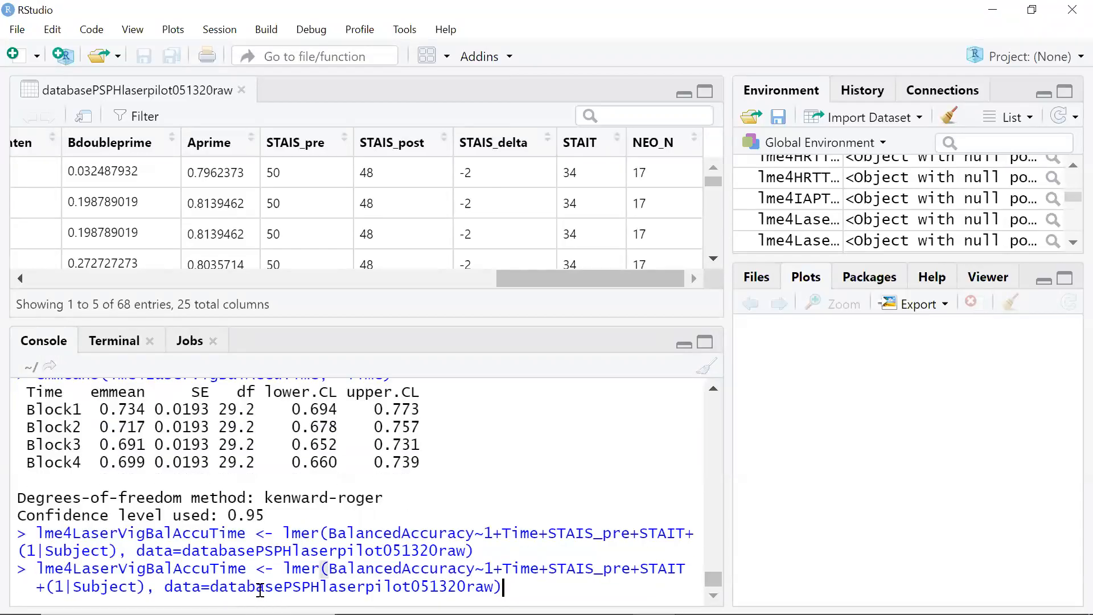
pyautogui.press('Up')
pyautogui.press('Up')
pyautogui.press('Up')
pyautogui.press('Up')
pyautogui.press('Up')
pyautogui.press('Up')
pyautogui.press('Up')
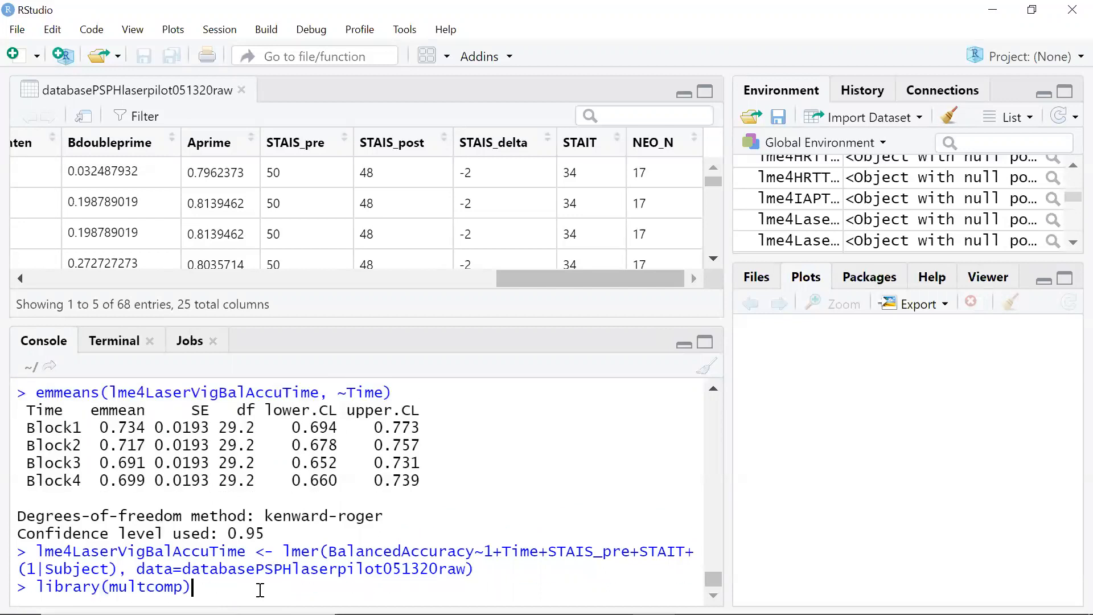
pyautogui.press('Up')
pyautogui.press('Up')
pyautogui.press('Up')
pyautogui.press('Up')
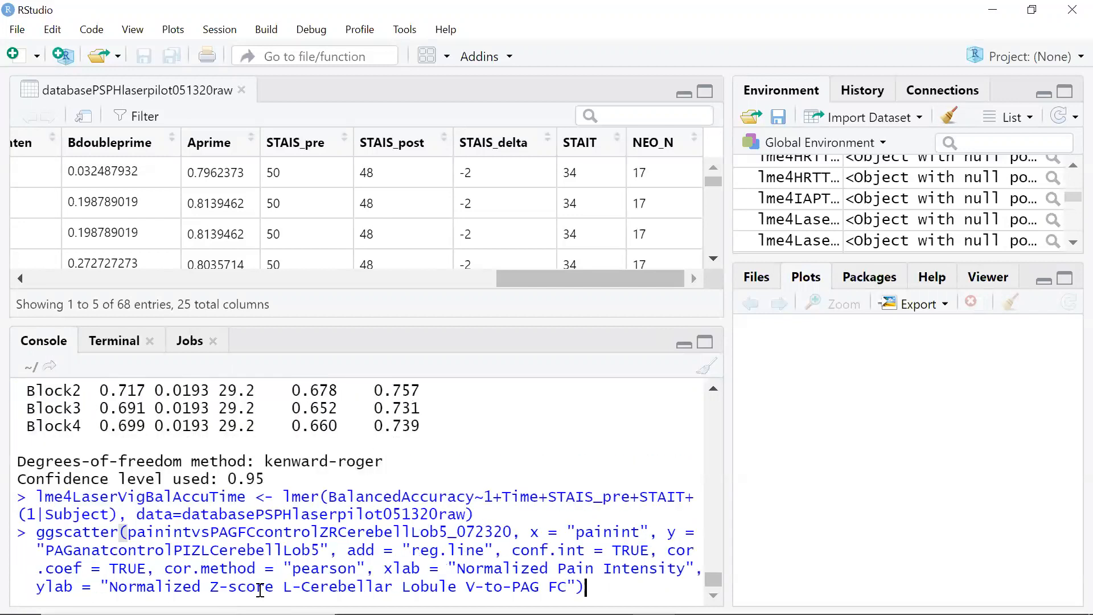
pyautogui.press('Up')
pyautogui.press('Up')
pyautogui.press('Up')
pyautogui.press('Up')
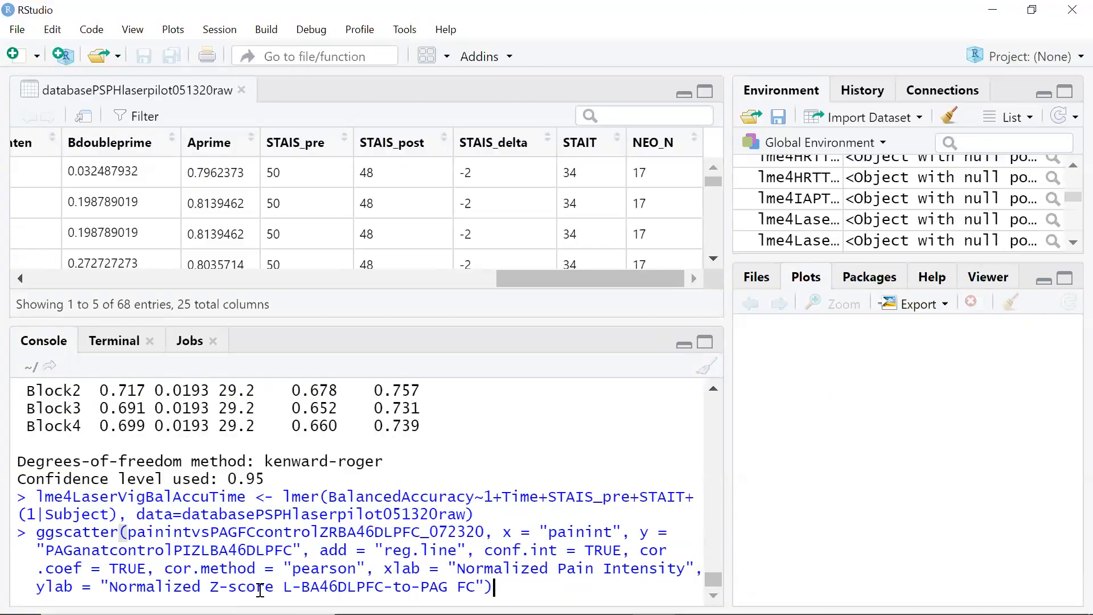
pyautogui.press('Up')
pyautogui.press('Down')
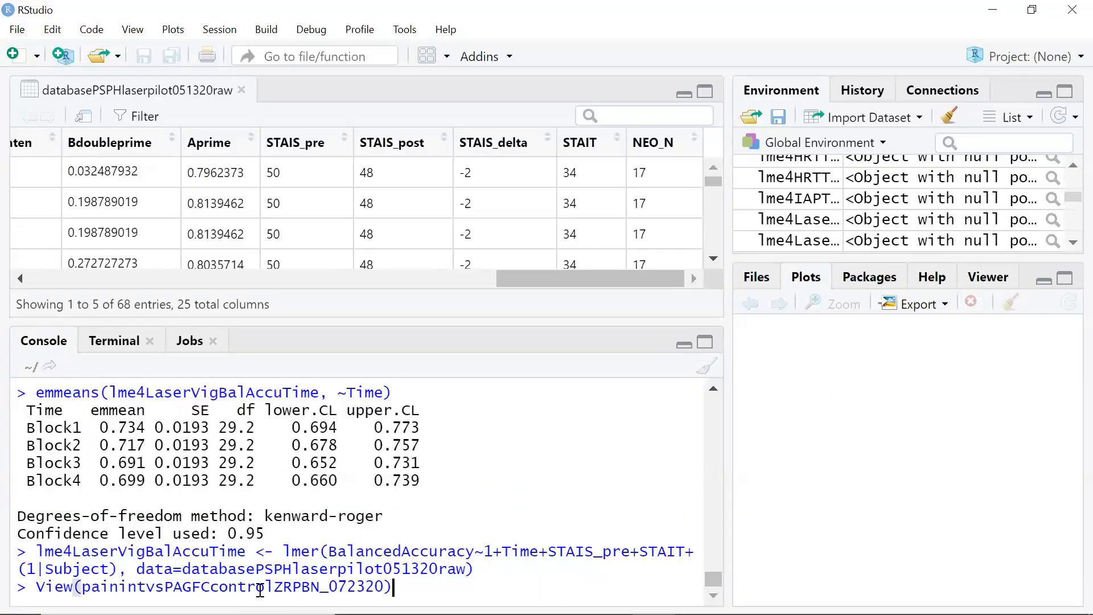
pyautogui.press('Up')
pyautogui.press('Up')
pyautogui.press('Up')
pyautogui.press('Up')
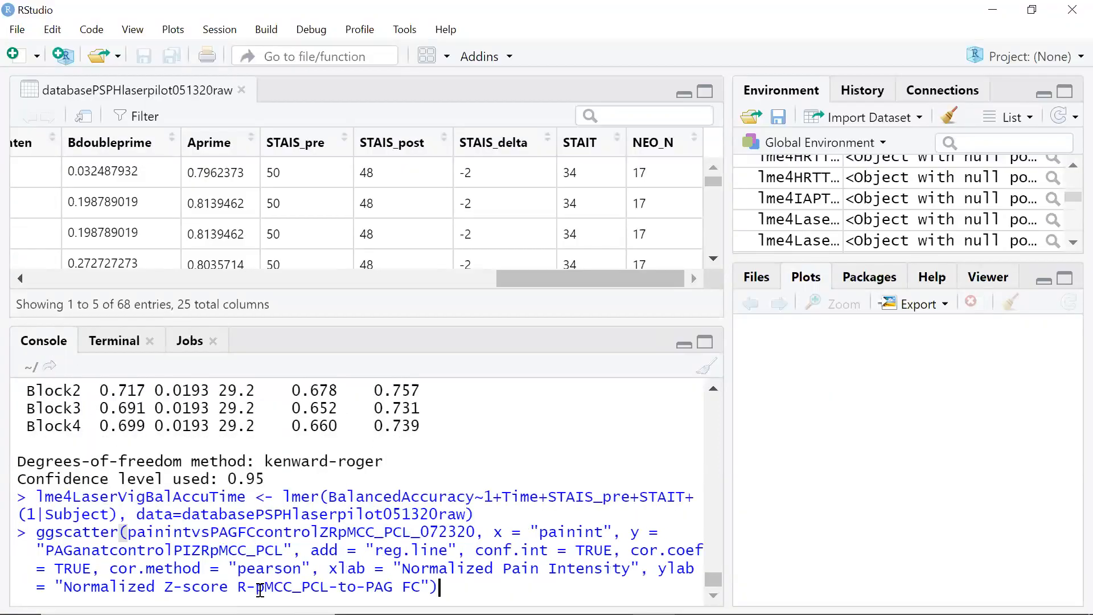
pyautogui.press('Up')
pyautogui.press('Up')
pyautogui.press('Up')
pyautogui.press('Up')
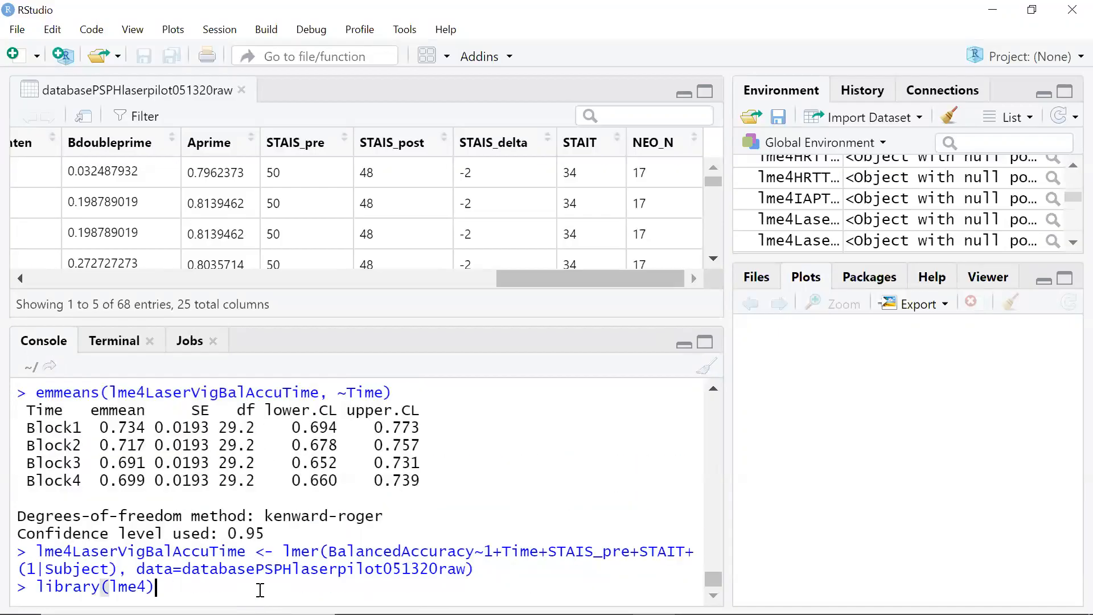
pyautogui.press('Up')
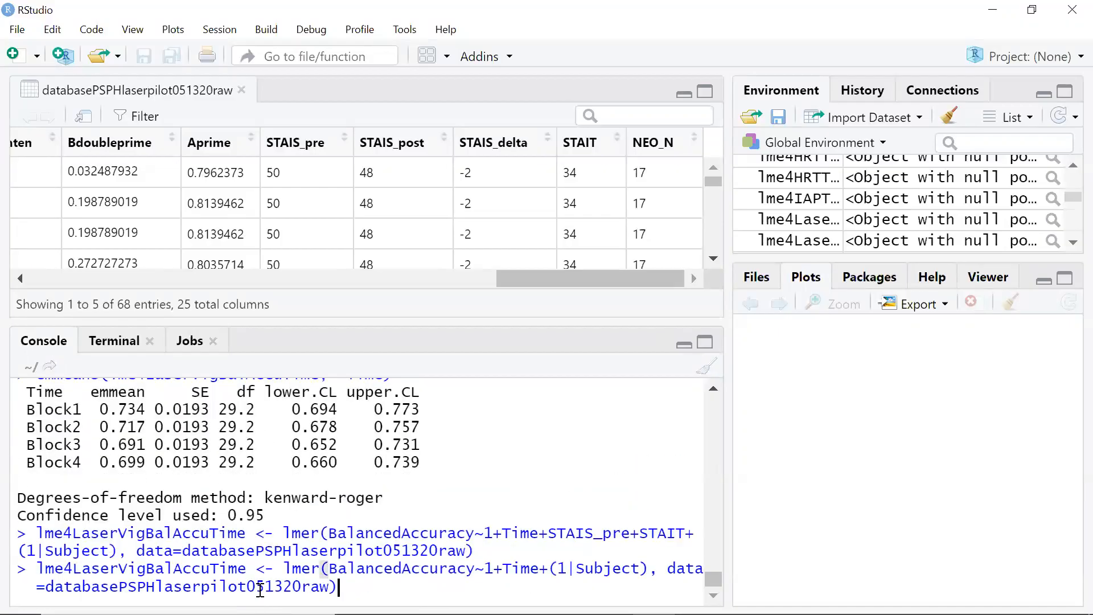
pyautogui.press('Return')
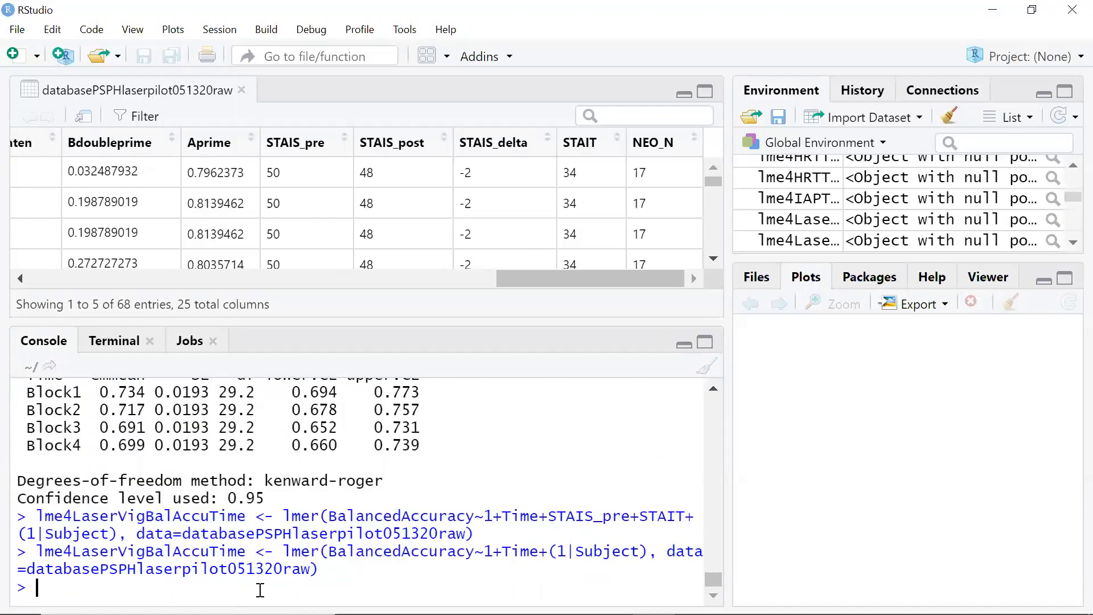
# Recall the extended lmer command containing STAIS_pre+STAIT at the console prompt
pyautogui.press('Up')
pyautogui.press('Up')
pyautogui.press('Down')
pyautogui.press('Escape')
pyautogui.press('Up')
pyautogui.press('Up')
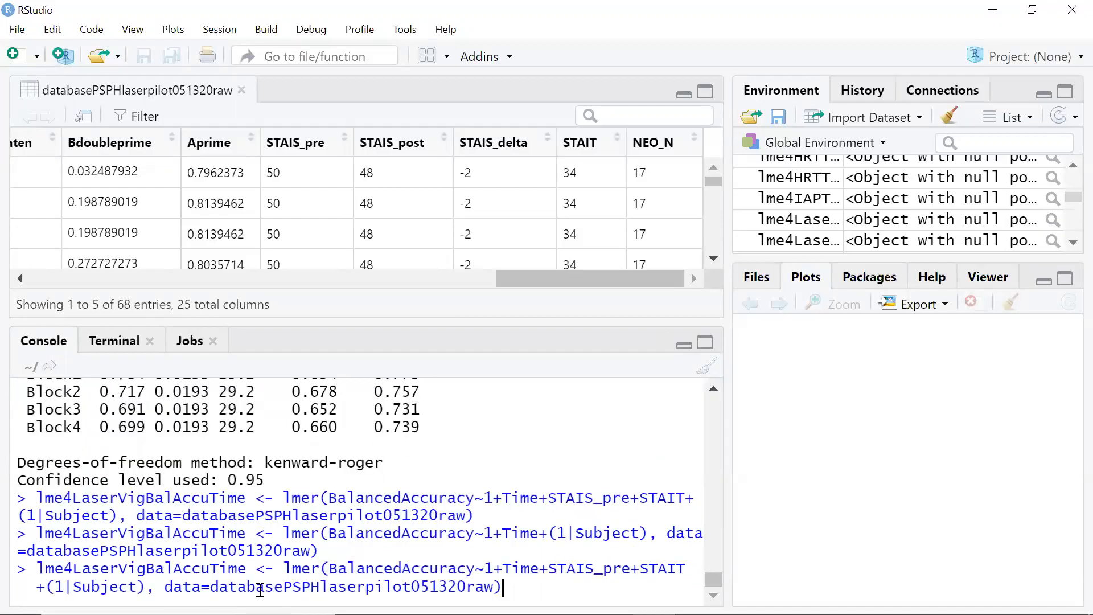
# Rename the recalled lmer model with Time, STAIS_pre and STAIT to lme4LaserVigBalAccuTimeplusSTApreplusTRA and fit it
pyautogui.press('Left')
pyautogui.press('Left')
pyautogui.press('Left')
pyautogui.press('Left')
pyautogui.press('Left')
pyautogui.press('Left')
pyautogui.press('Left')
pyautogui.press('Left')
pyautogui.press('Left')
pyautogui.press('Left')
pyautogui.press('Left')
pyautogui.press('Left')
pyautogui.press('Left')
pyautogui.press('Left')
pyautogui.press('Left')
pyautogui.press('Left')
pyautogui.press('Left')
pyautogui.press('Left')
pyautogui.press('Left')
pyautogui.press('Left')
pyautogui.press('Left')
pyautogui.press('Left')
pyautogui.press('Left')
pyautogui.press('Left')
pyautogui.press('Left')
pyautogui.press('Left')
pyautogui.press('Left')
pyautogui.press('Left')
pyautogui.press('Left')
pyautogui.press('Left')
pyautogui.press('Up')
pyautogui.press('Right')
pyautogui.write('plus')
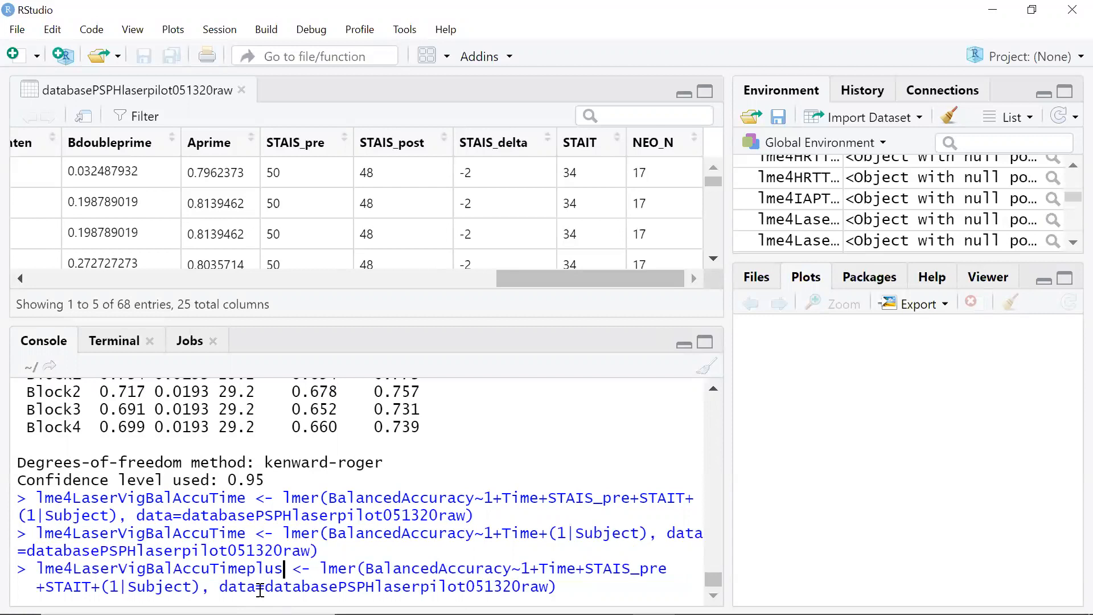
pyautogui.write('STA')
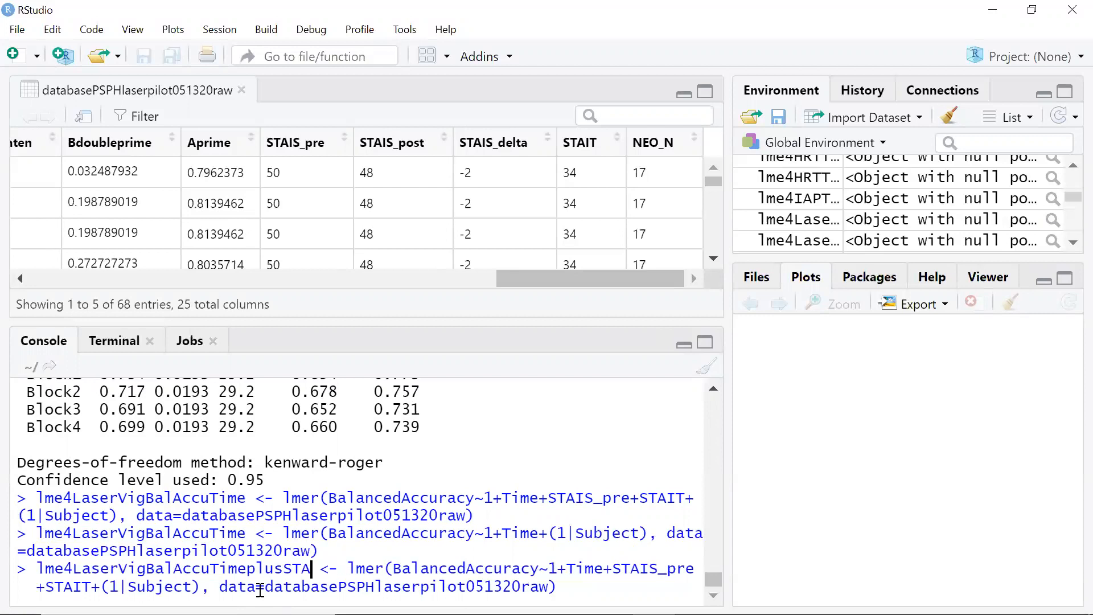
pyautogui.write('pre')
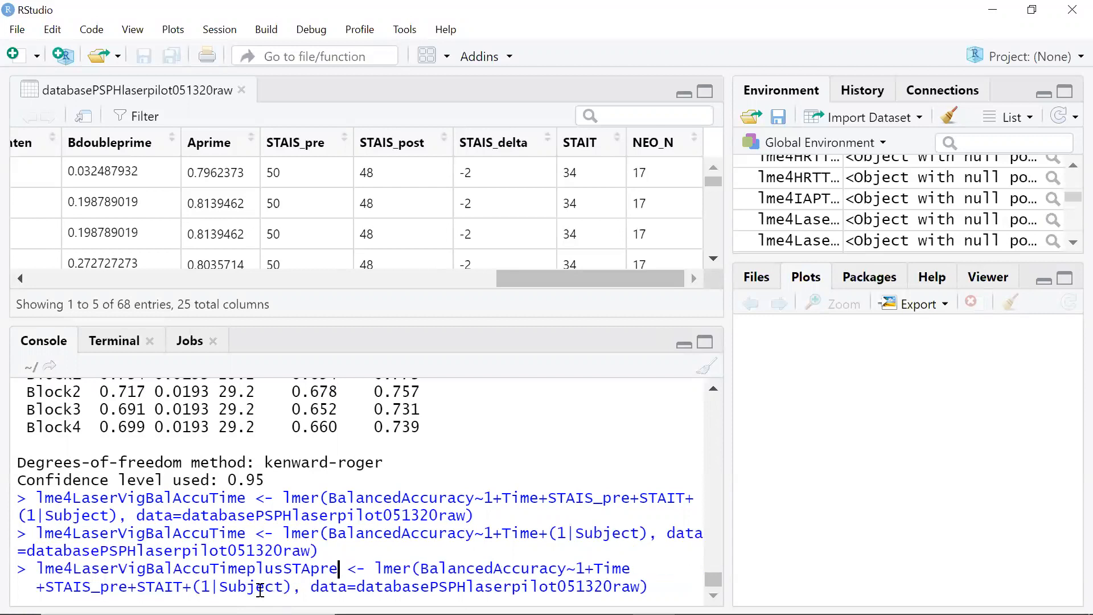
pyautogui.write('plus')
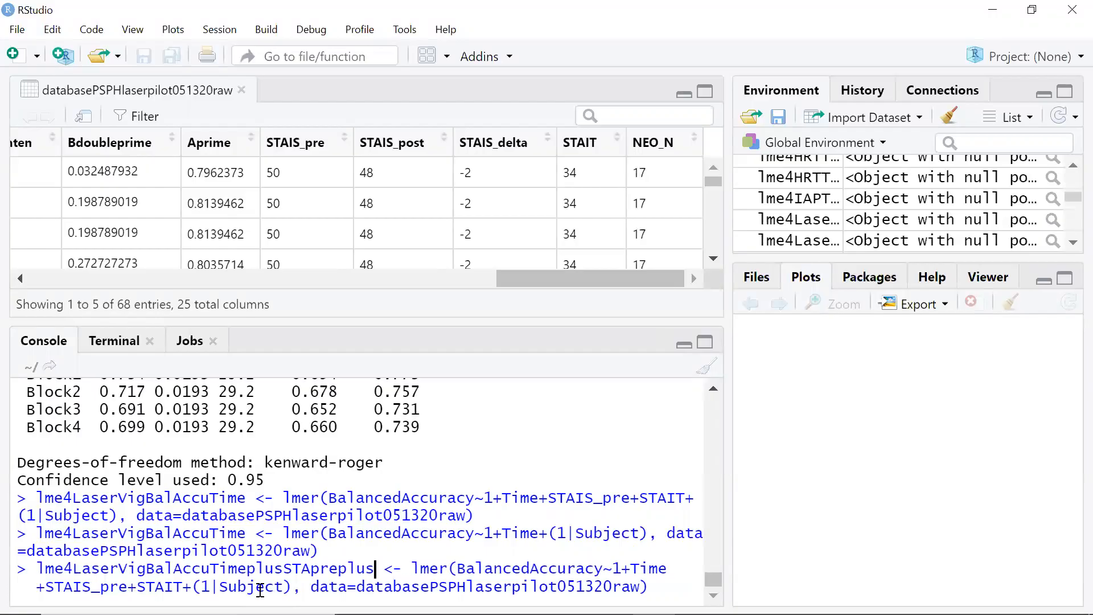
pyautogui.write('STAT')
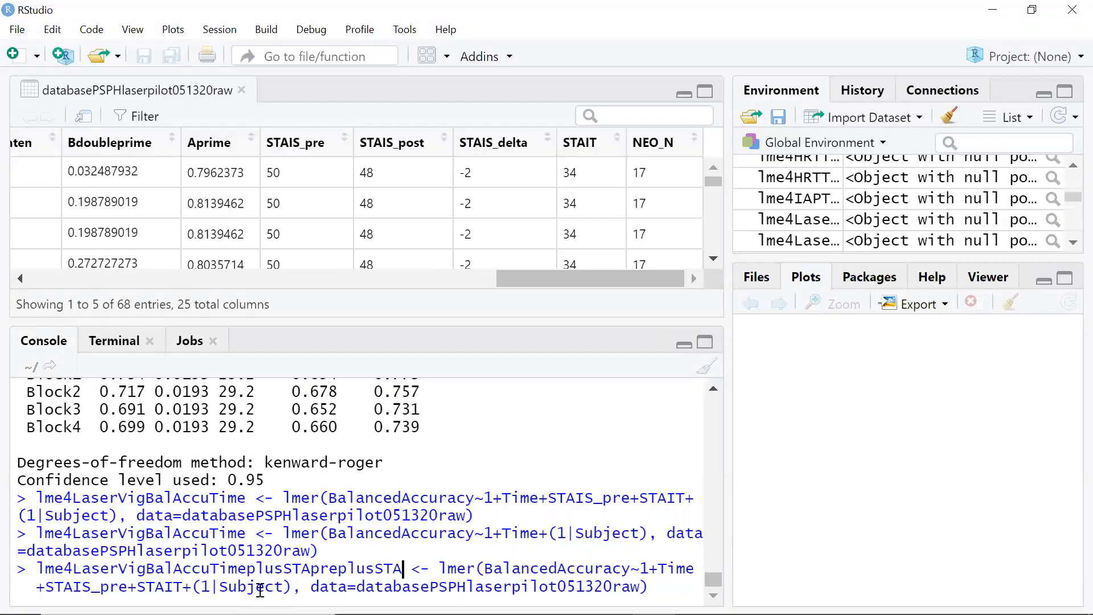
pyautogui.press('BackSpace')
pyautogui.press('BackSpace')
pyautogui.press('BackSpace')
pyautogui.press('BackSpace')
pyautogui.write('TRA')
pyautogui.press('Return')
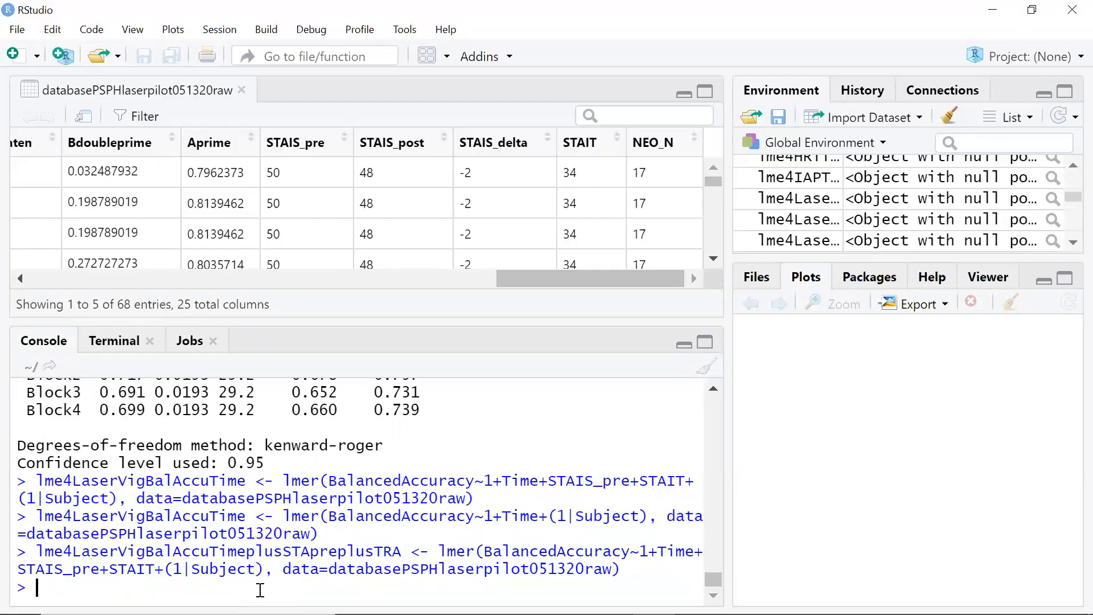
# Print the summary of lme4LaserVigBalAccuTimeplusSTApreplusTRA and review its formula, fixed effects and correlations
pyautogui.press('Up')
pyautogui.press('Down')
pyautogui.write('summary(')
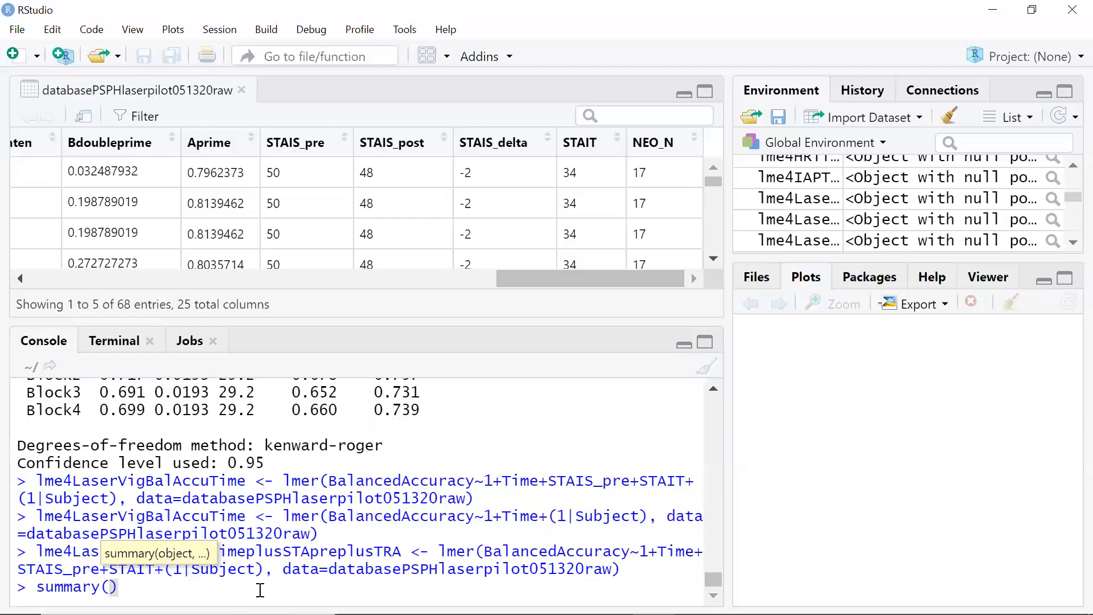
pyautogui.write('lme4')
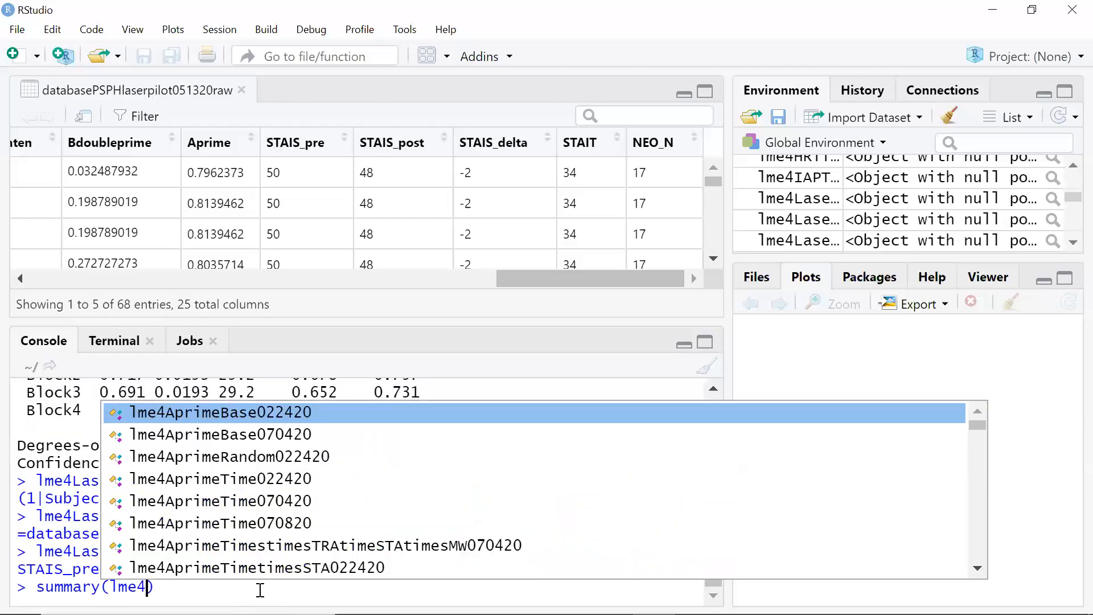
pyautogui.write('Lase')
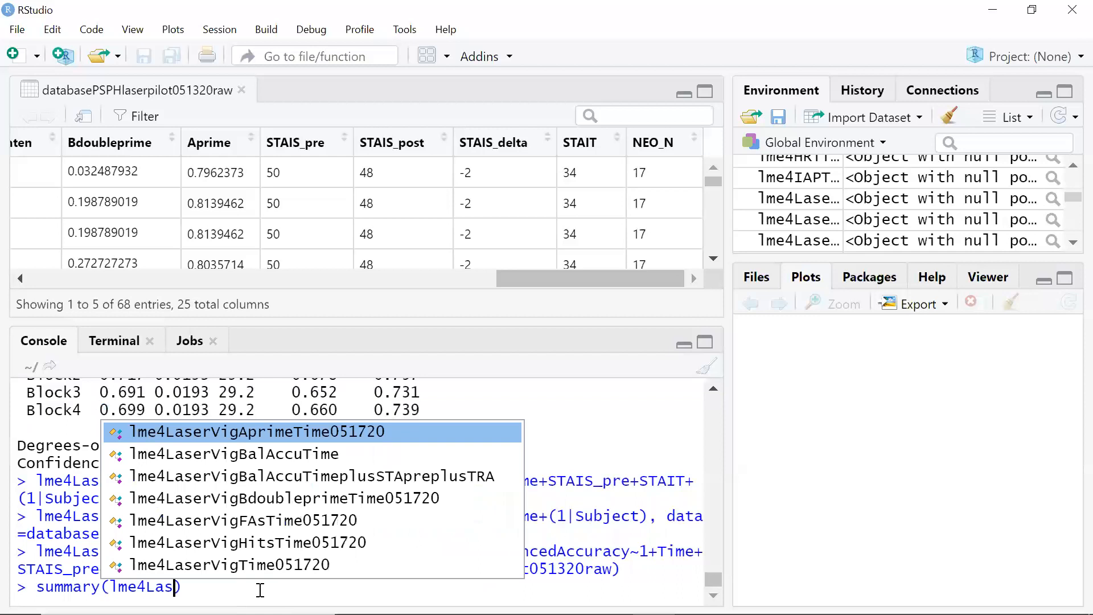
pyautogui.press('Down')
pyautogui.press('Down')
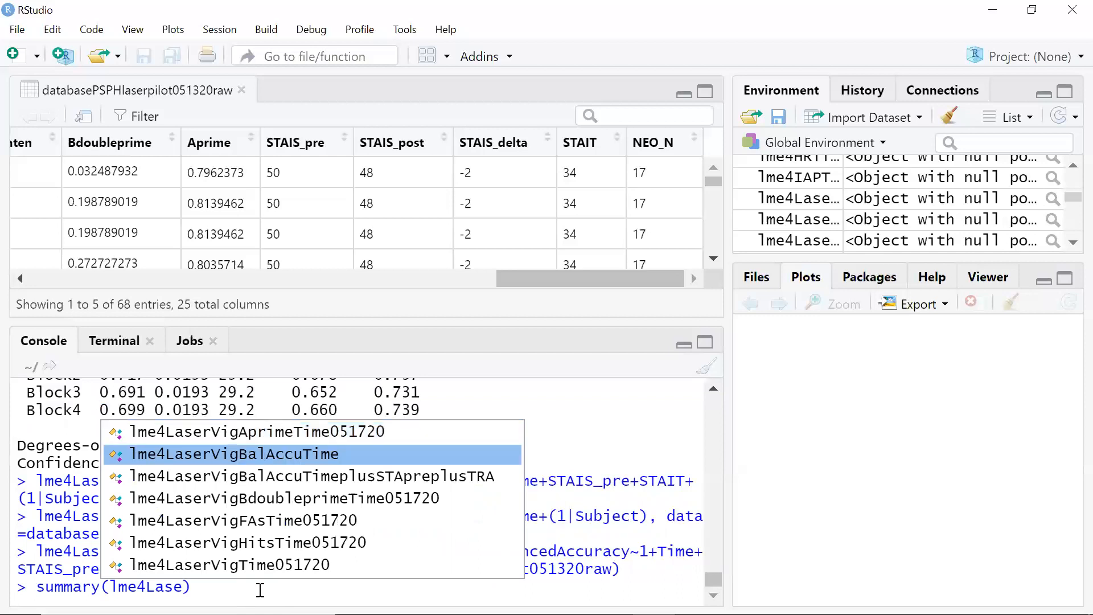
pyautogui.press('Return')
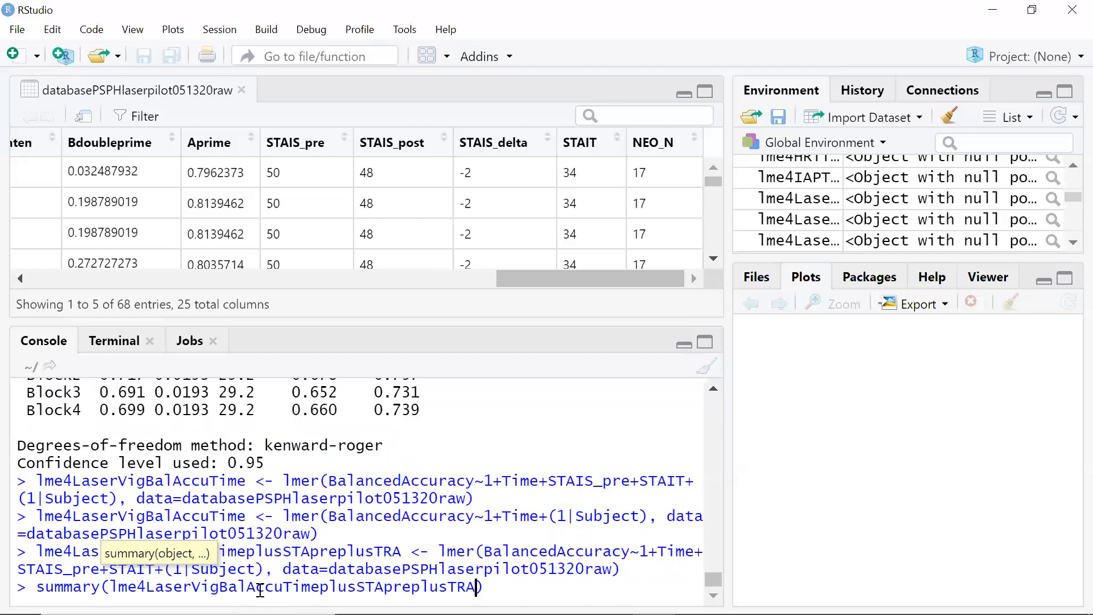
pyautogui.press('Return')
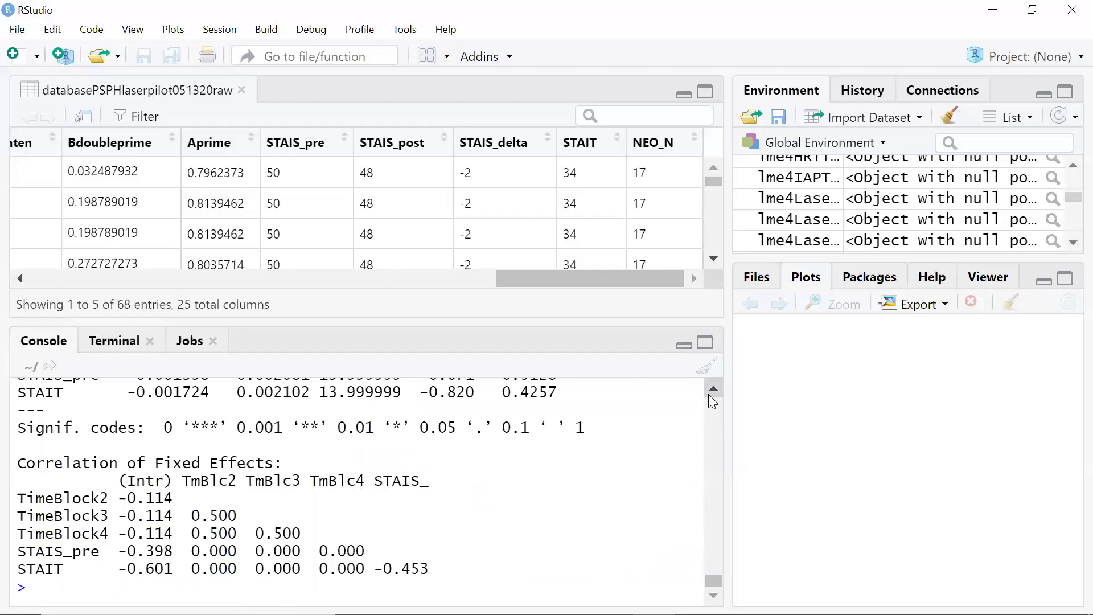
pyautogui.click(713, 390)
pyautogui.click(713, 391)
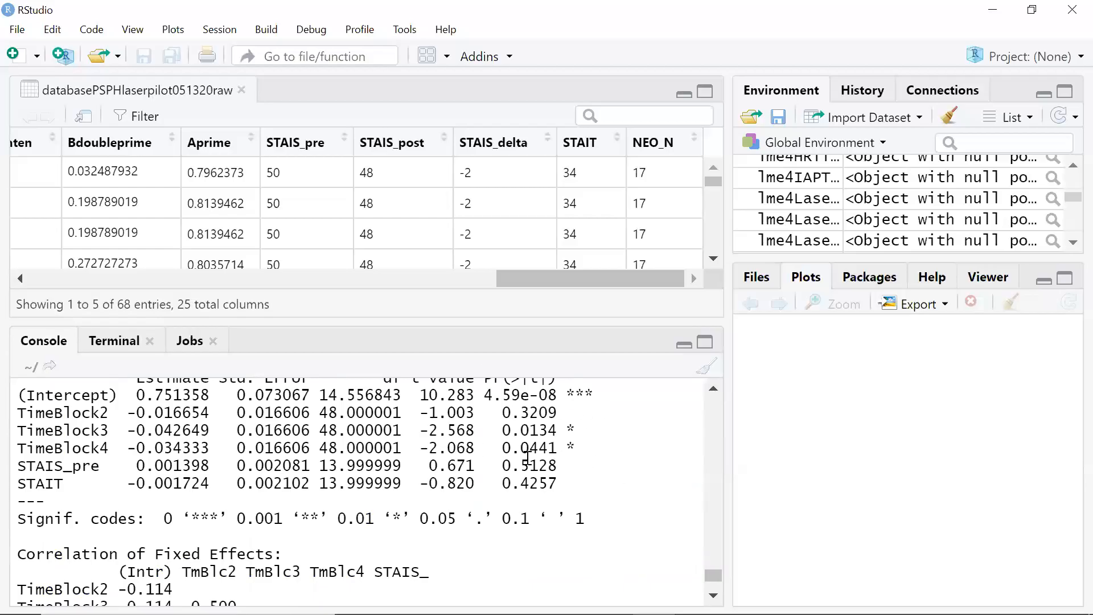
pyautogui.click(713, 387)
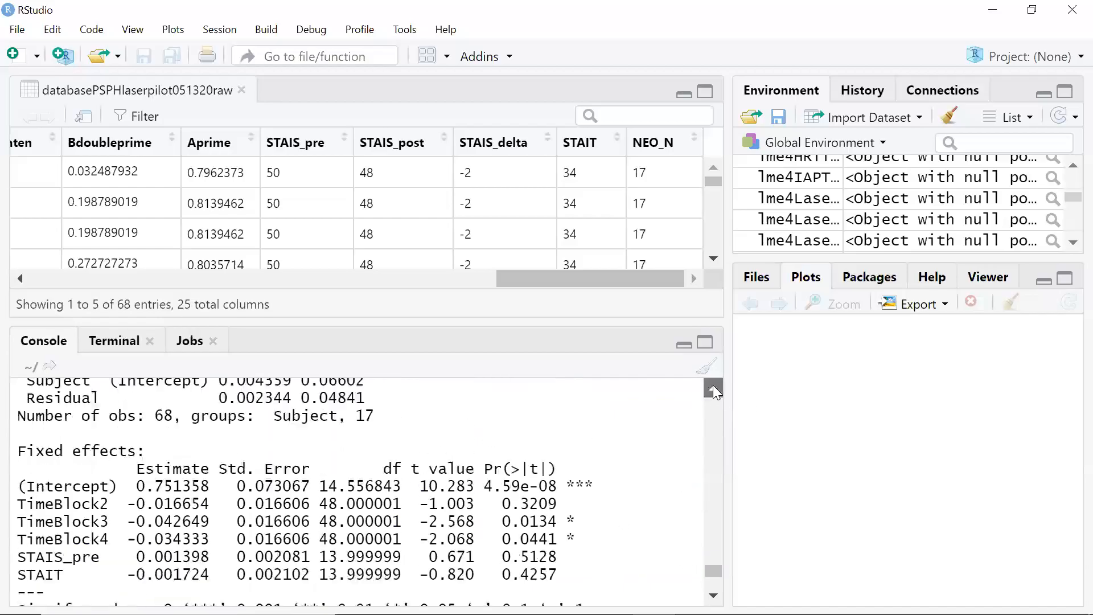
pyautogui.moveTo(713, 389); pyautogui.dragTo(713, 389)
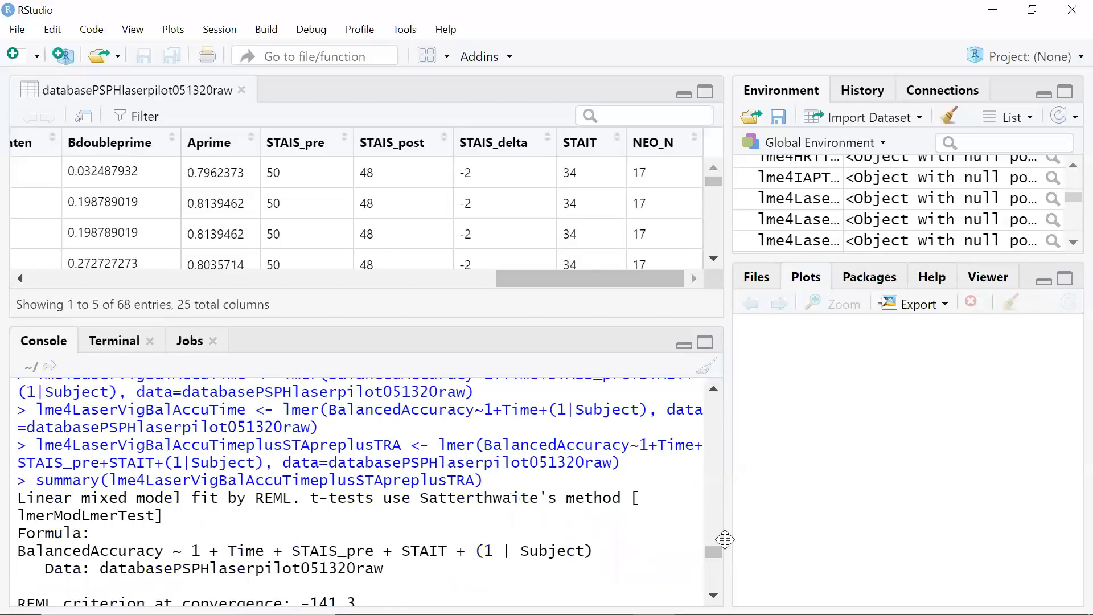
pyautogui.moveTo(717, 555); pyautogui.dragTo(717, 614)
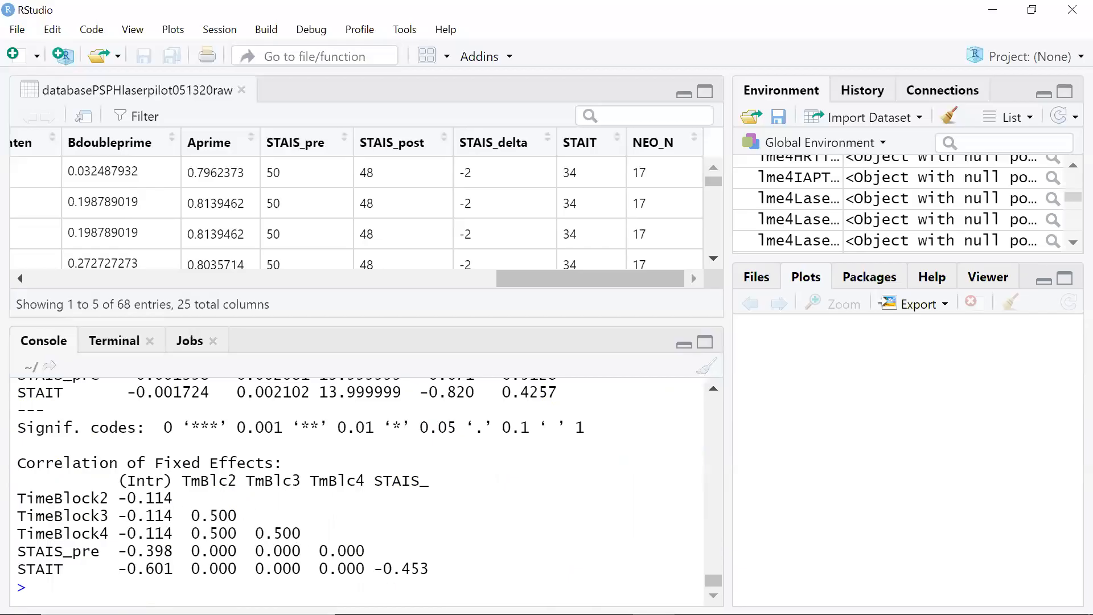
# Run anova on lme4LaserVigBalAccuTimeplusSTApreplusTRA with type = 'marginal', reusing the previous summary command
pyautogui.press('Up')
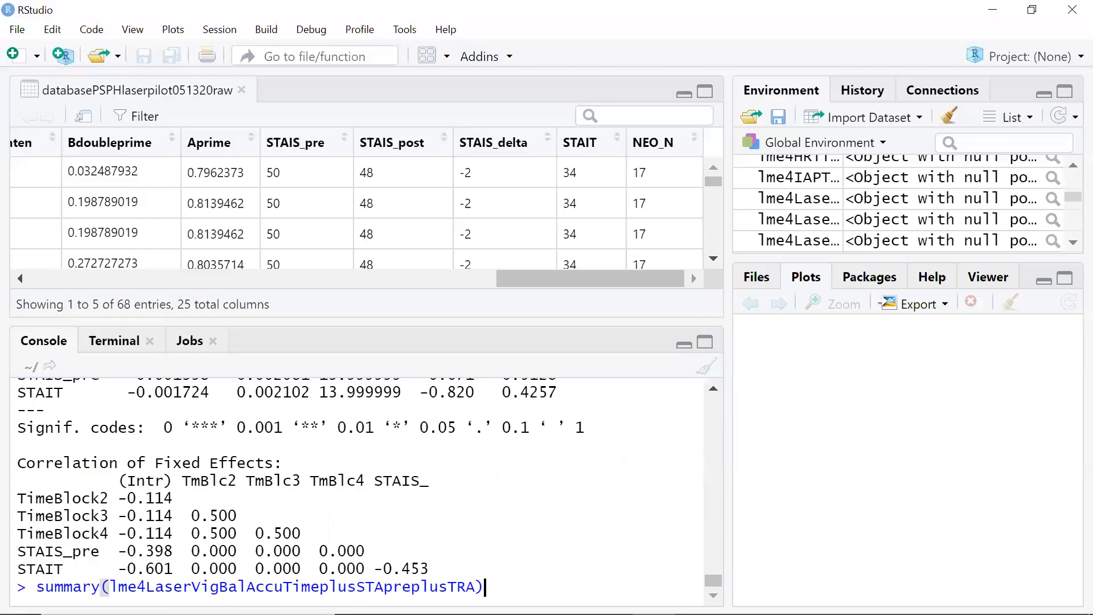
pyautogui.press('Left')
pyautogui.press('Left')
pyautogui.press('Left')
pyautogui.press('Left')
pyautogui.press('Left')
pyautogui.press('Left')
pyautogui.press('Left')
pyautogui.press('Left')
pyautogui.press('Left')
pyautogui.press('Left')
pyautogui.press('Left')
pyautogui.press('Left')
pyautogui.press('Left')
pyautogui.press('Left')
pyautogui.press('Left')
pyautogui.press('Left')
pyautogui.press('Left')
pyautogui.press('Left')
pyautogui.press('Left')
pyautogui.press('Left')
pyautogui.press('Left')
pyautogui.press('Left')
pyautogui.press('Left')
pyautogui.press('Left')
pyautogui.press('Left')
pyautogui.press('BackSpace')
pyautogui.press('BackSpace')
pyautogui.press('BackSpace')
pyautogui.press('BackSpace')
pyautogui.press('BackSpace')
pyautogui.press('BackSpace')
pyautogui.press('BackSpace')
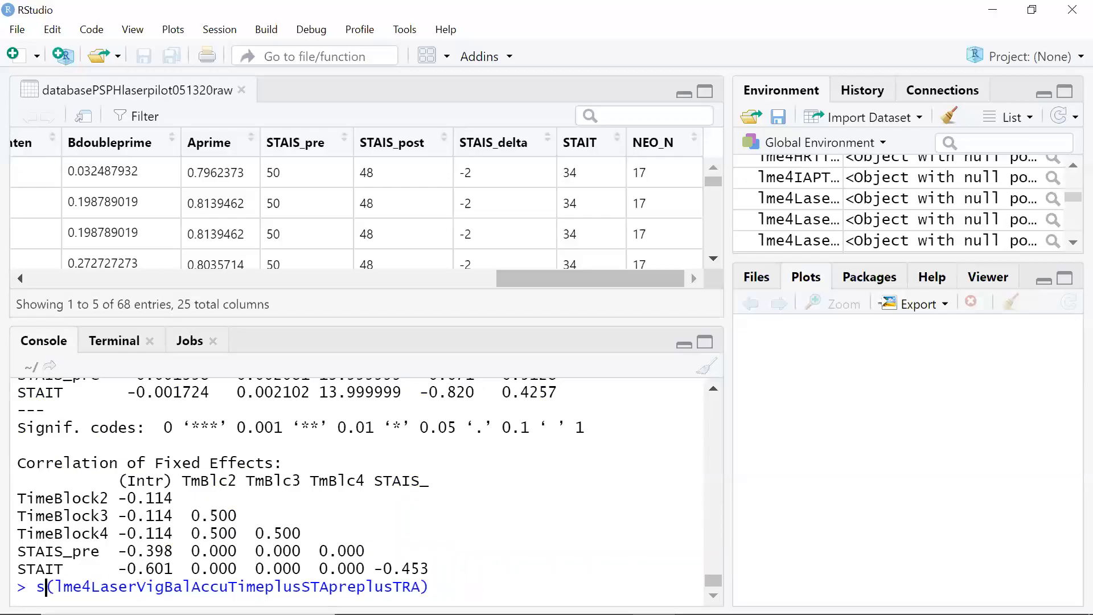
pyautogui.write('anova')
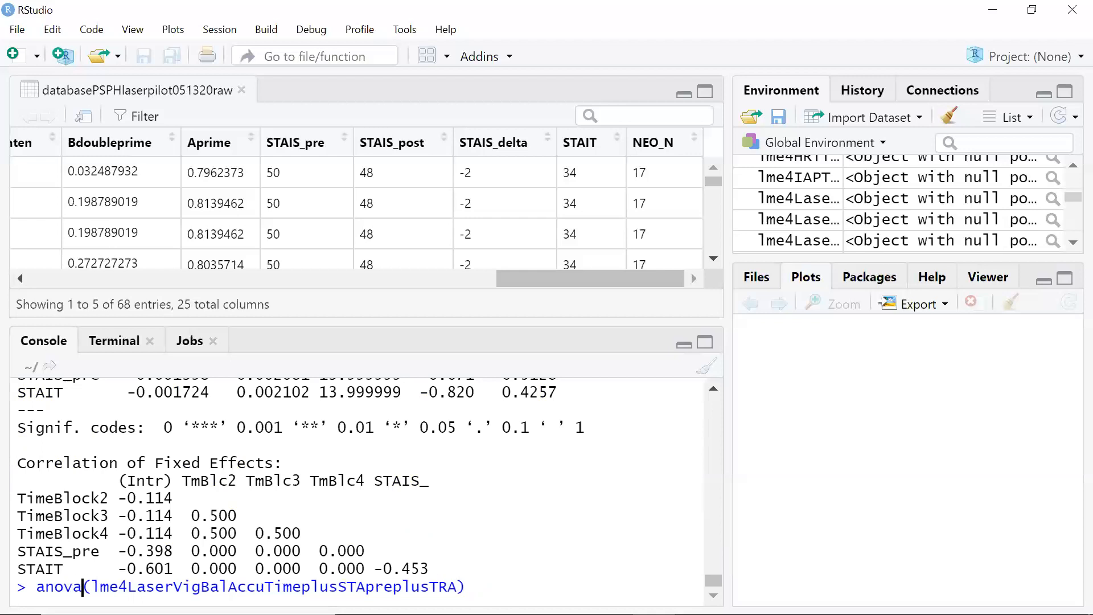
pyautogui.click(459, 587)
pyautogui.write(', type')
pyautogui.press('Tab')
pyautogui.write("'marginal")
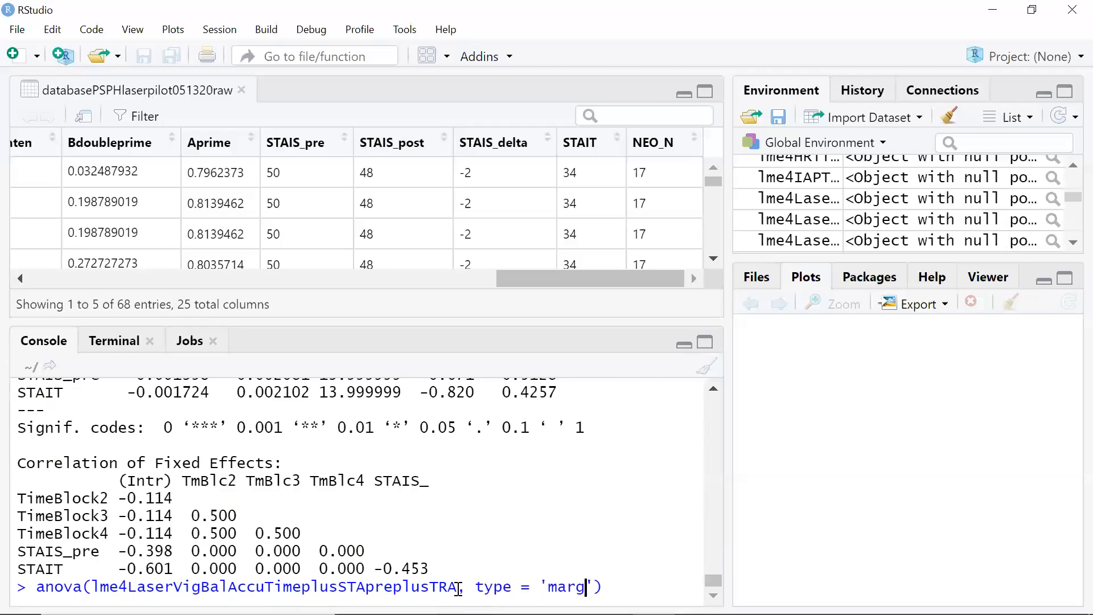
pyautogui.press('Return')
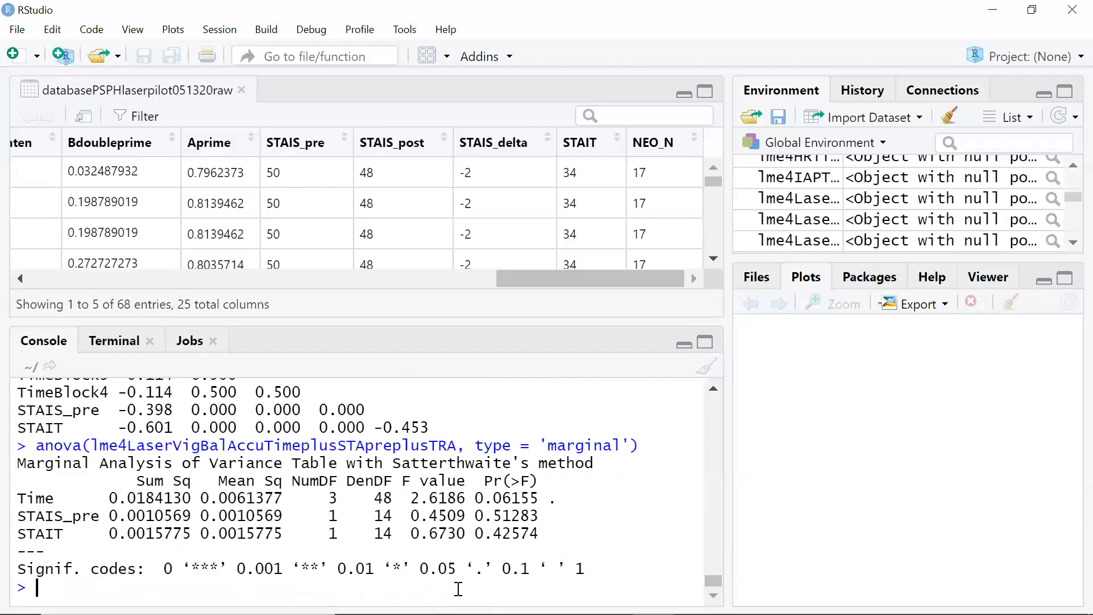
# Recall the last lmer command and change its STAIS_pre+STAIT terms to the interaction STAIS_pre*STAIT
pyautogui.press('Up')
pyautogui.press('Up')
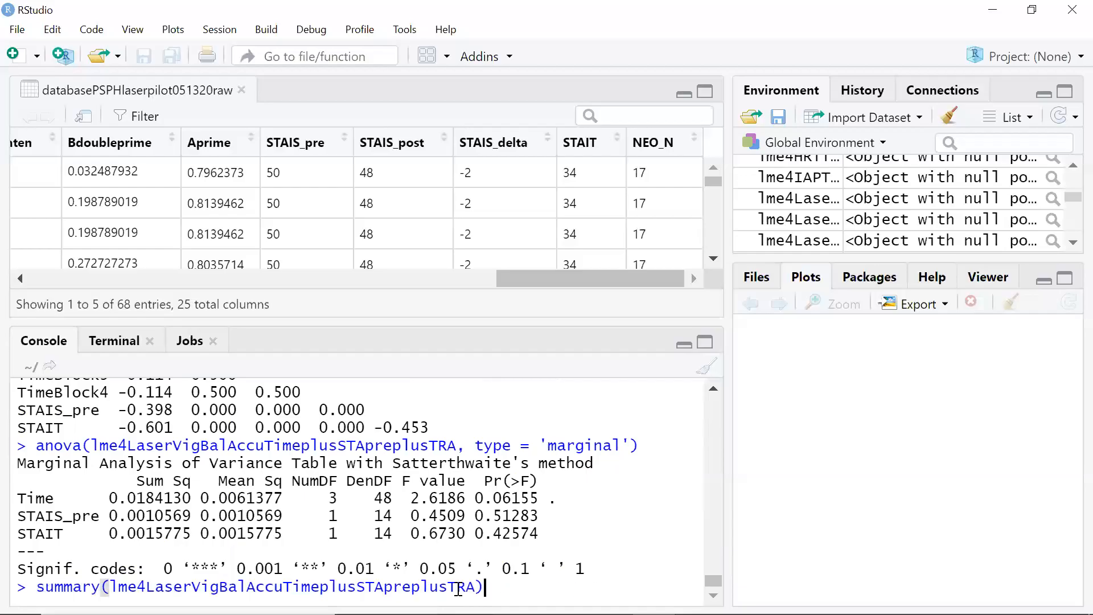
pyautogui.press('Up')
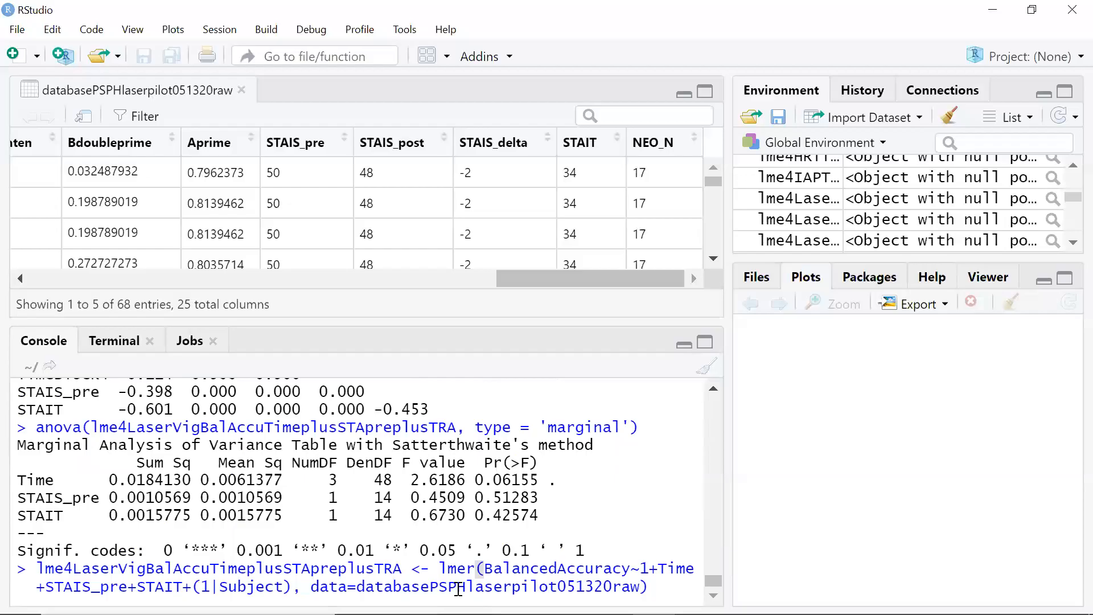
pyautogui.press('Left')
pyautogui.press('Left')
pyautogui.press('Left')
pyautogui.press('Left')
pyautogui.press('Left')
pyautogui.press('Left')
pyautogui.press('Left')
pyautogui.press('Left')
pyautogui.press('Left')
pyautogui.press('Left')
pyautogui.press('Left')
pyautogui.press('Left')
pyautogui.press('Left')
pyautogui.press('Left')
pyautogui.press('Left')
pyautogui.press('Left')
pyautogui.press('Left')
pyautogui.press('Left')
pyautogui.press('Left')
pyautogui.press('Left')
pyautogui.press('Left')
pyautogui.press('Left')
pyautogui.press('Left')
pyautogui.press('Left')
pyautogui.press('Left')
pyautogui.press('Left')
pyautogui.press('Left')
pyautogui.press('Left')
pyautogui.press('Left')
pyautogui.press('Left')
pyautogui.press('Left')
pyautogui.press('Left')
pyautogui.press('Left')
pyautogui.press('Left')
pyautogui.press('Left')
pyautogui.press('Left')
pyautogui.press('Left')
pyautogui.press('Left')
pyautogui.press('Left')
pyautogui.press('Left')
pyautogui.press('Left')
pyautogui.press('BackSpace')
pyautogui.write('*')
# Rename the edited interaction model to lme4LaserVigBalAccuTimeplusSTApretimesTRA and fit it
pyautogui.press('Up')
pyautogui.press('Right')
pyautogui.press('Right')
pyautogui.press('Right')
pyautogui.press('Right')
pyautogui.press('Right')
pyautogui.press('Right')
pyautogui.press('Right')
pyautogui.press('Right')
pyautogui.press('Right')
pyautogui.press('Right')
pyautogui.press('Right')
pyautogui.press('Right')
pyautogui.press('Right')
pyautogui.press('Right')
pyautogui.press('Right')
pyautogui.press('Right')
pyautogui.press('Right')
pyautogui.press('Right')
pyautogui.press('Right')
pyautogui.press('Right')
pyautogui.press('BackSpace')
pyautogui.press('BackSpace')
pyautogui.press('BackSpace')
pyautogui.press('BackSpace')
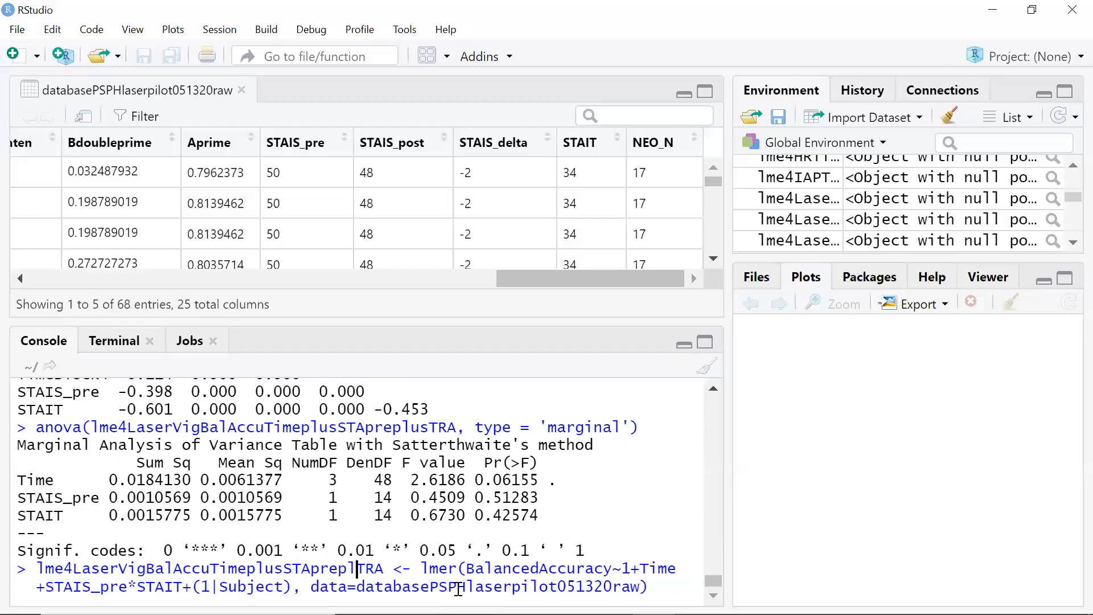
pyautogui.write('times')
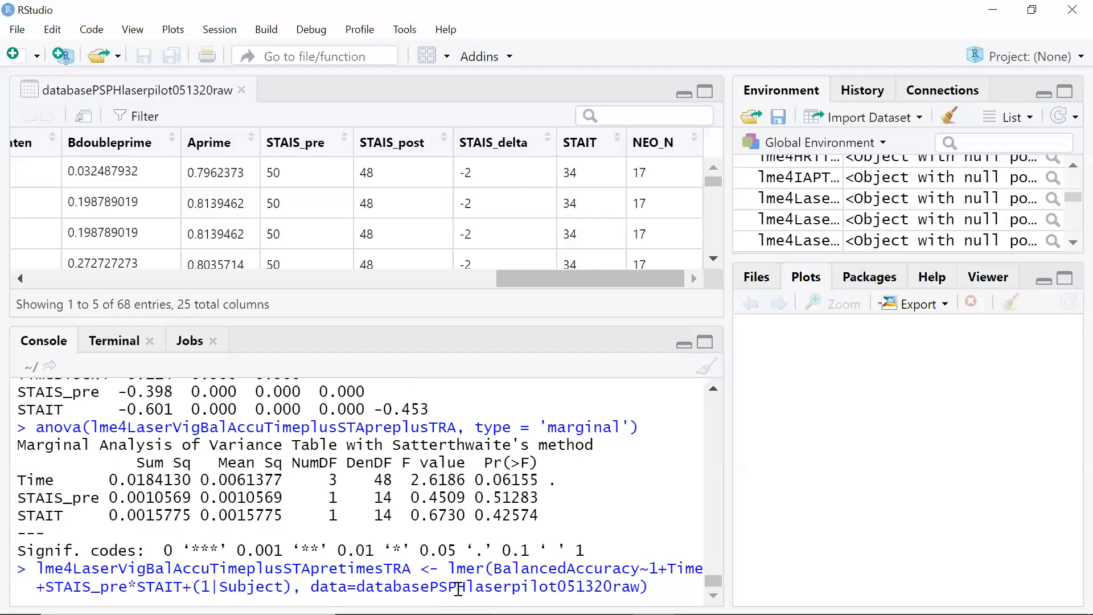
pyautogui.press('Return')
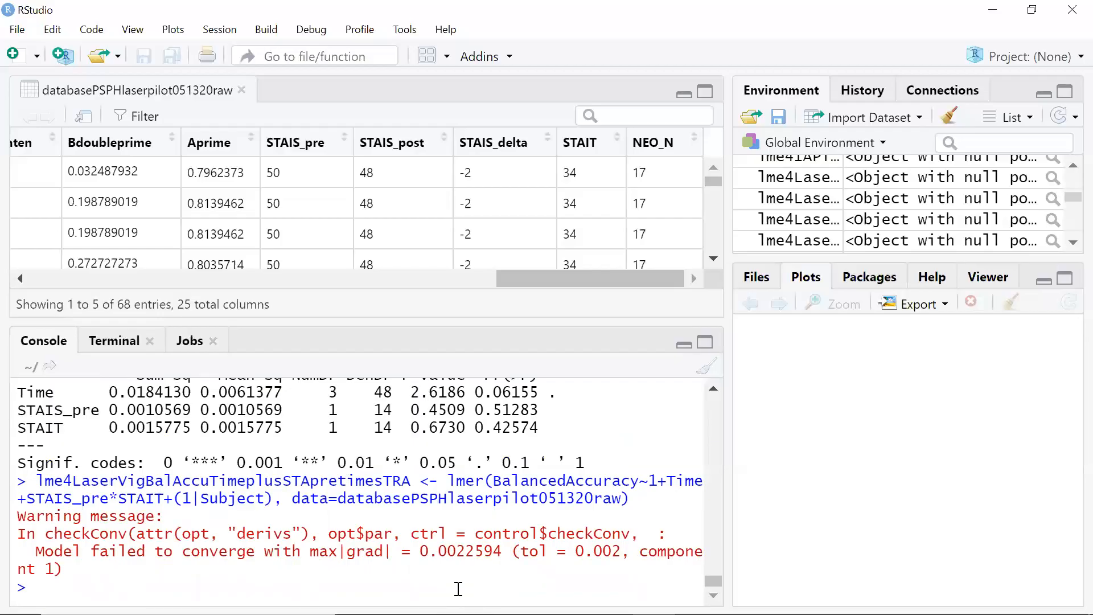
# Print the summary of lme4LaserVigBalAccuTimeplusSTApretimesTRA and review its fixed effects, including the STAIS_pre:STAIT interaction
pyautogui.press('Up')
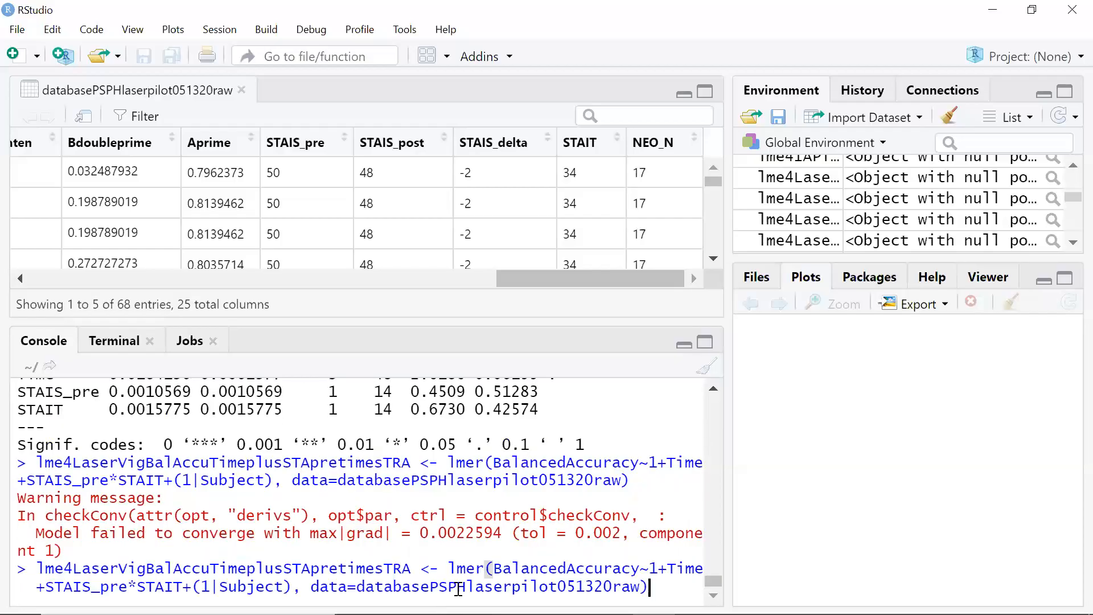
pyautogui.press('Escape')
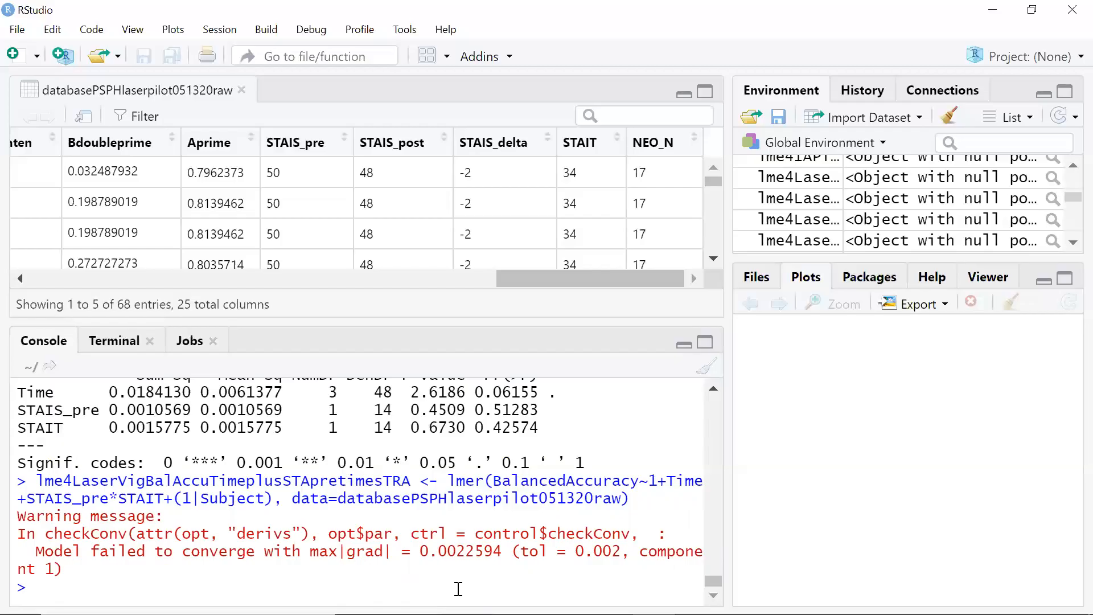
pyautogui.write('summary')
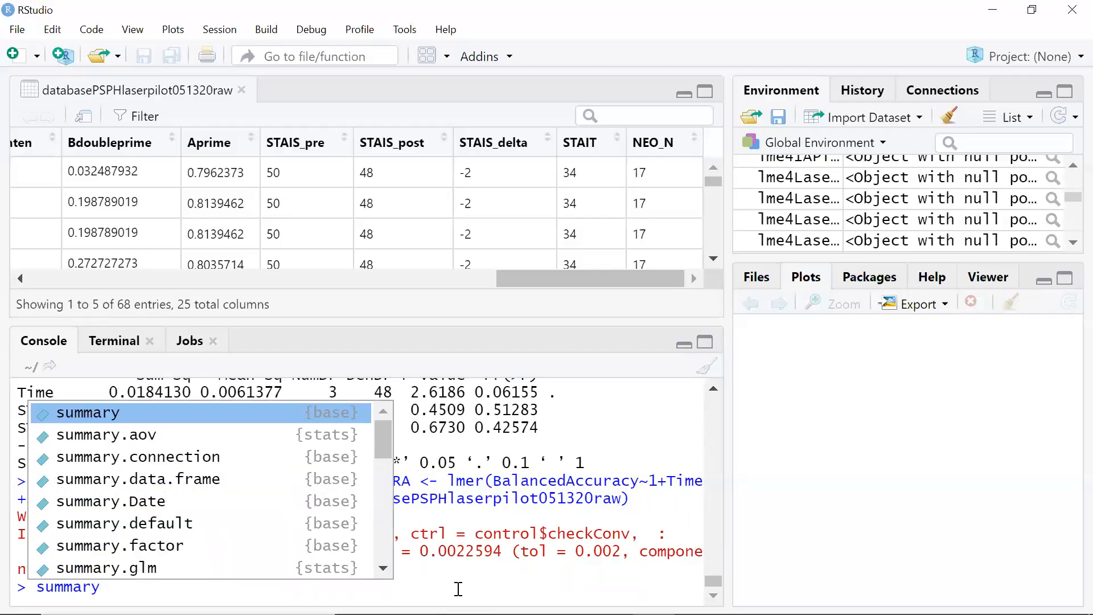
pyautogui.write('(lme4')
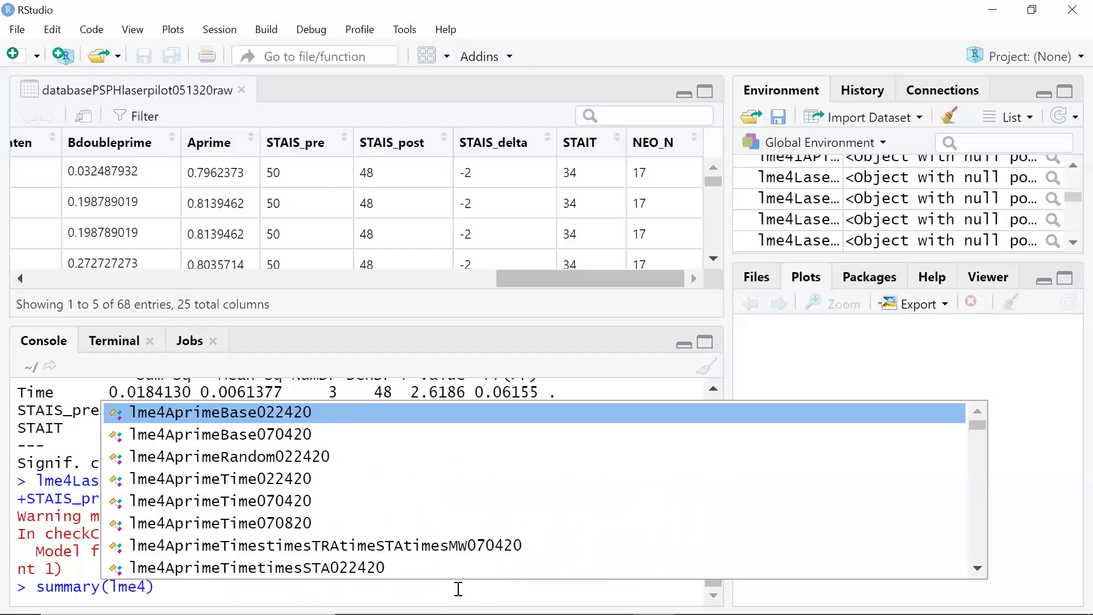
pyautogui.write('L')
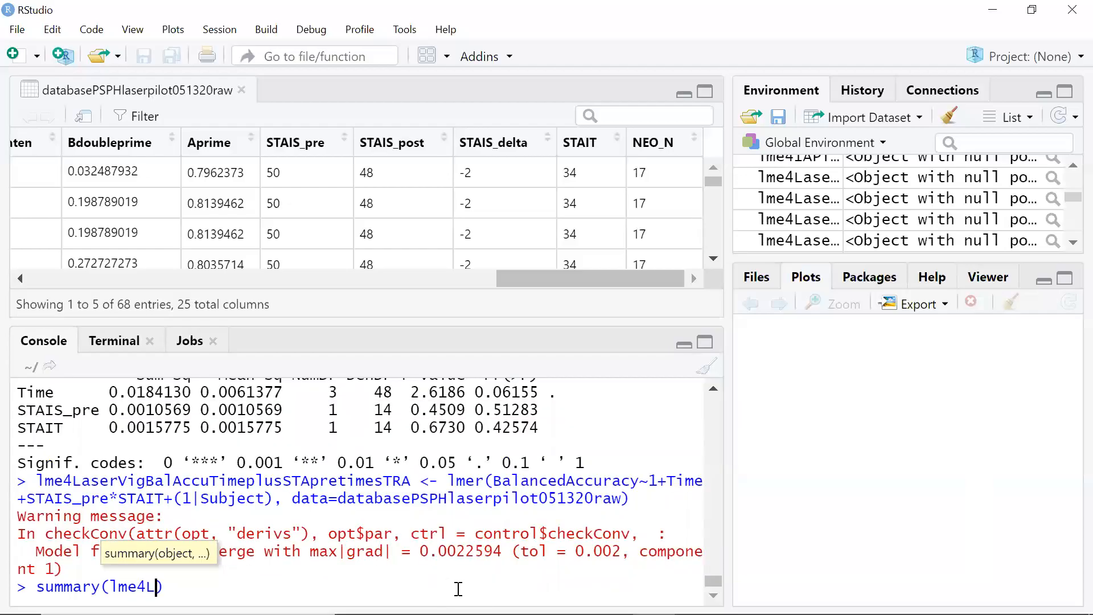
pyautogui.write('as')
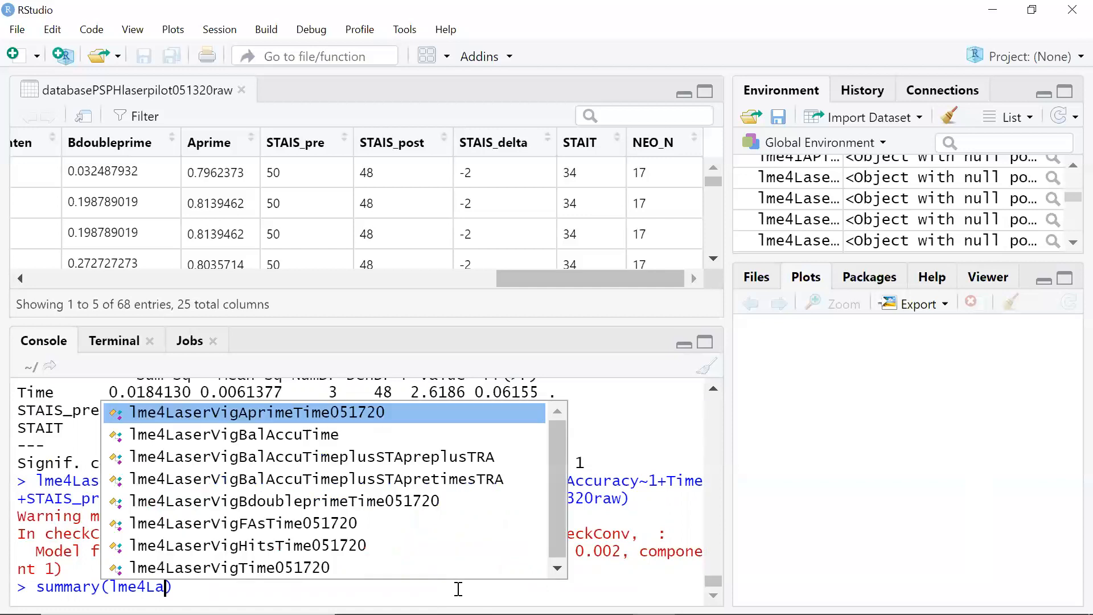
pyautogui.press('Down')
pyautogui.press('Down')
pyautogui.press('Down')
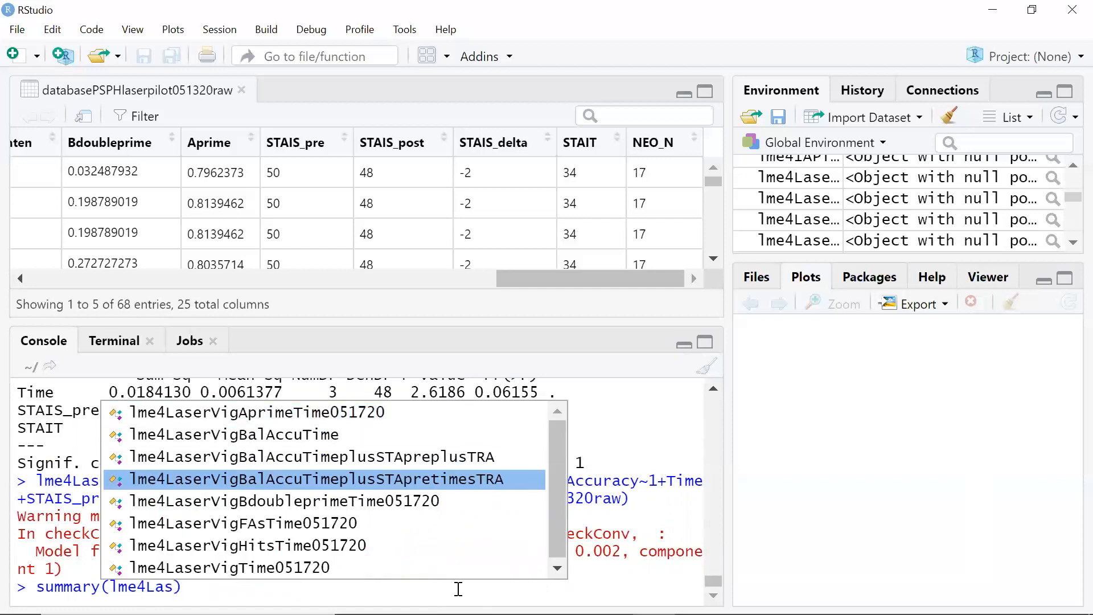
pyautogui.press('Return')
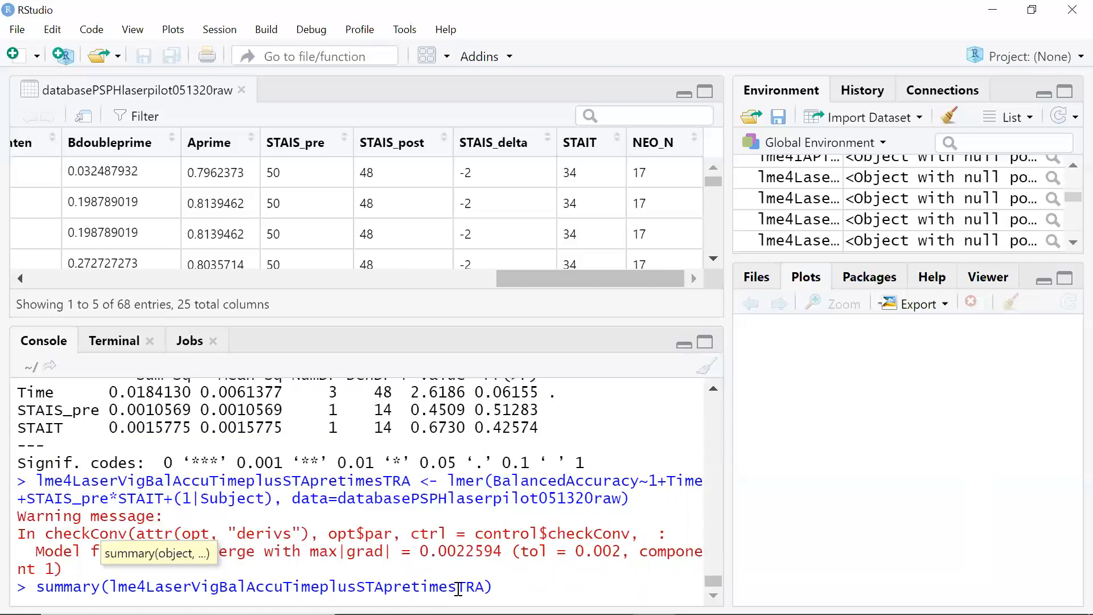
pyautogui.press('Return')
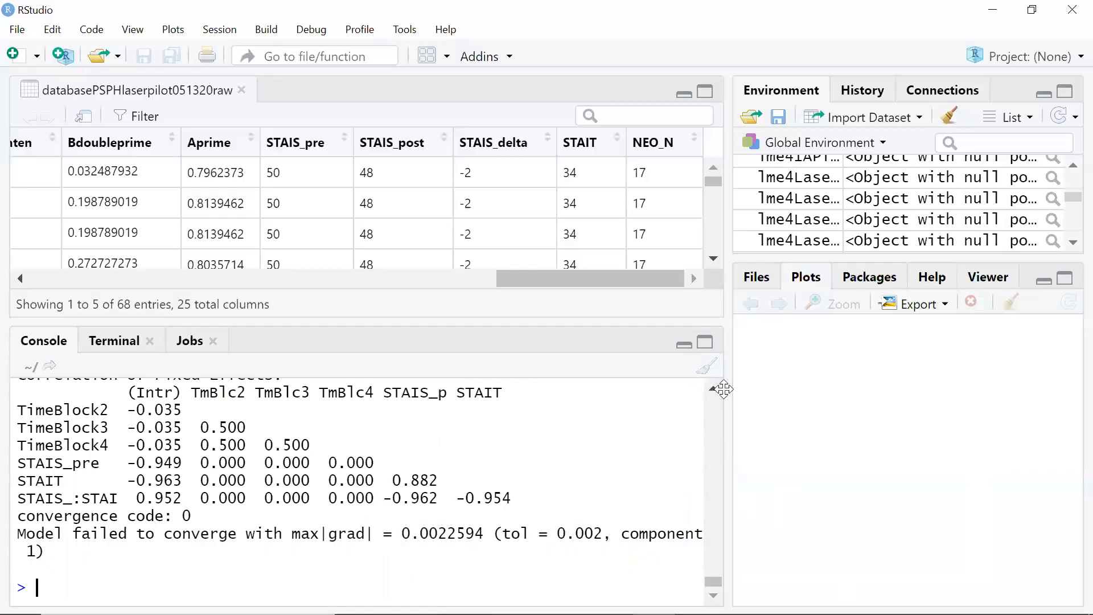
pyautogui.moveTo(717, 388); pyautogui.dragTo(718, 387)
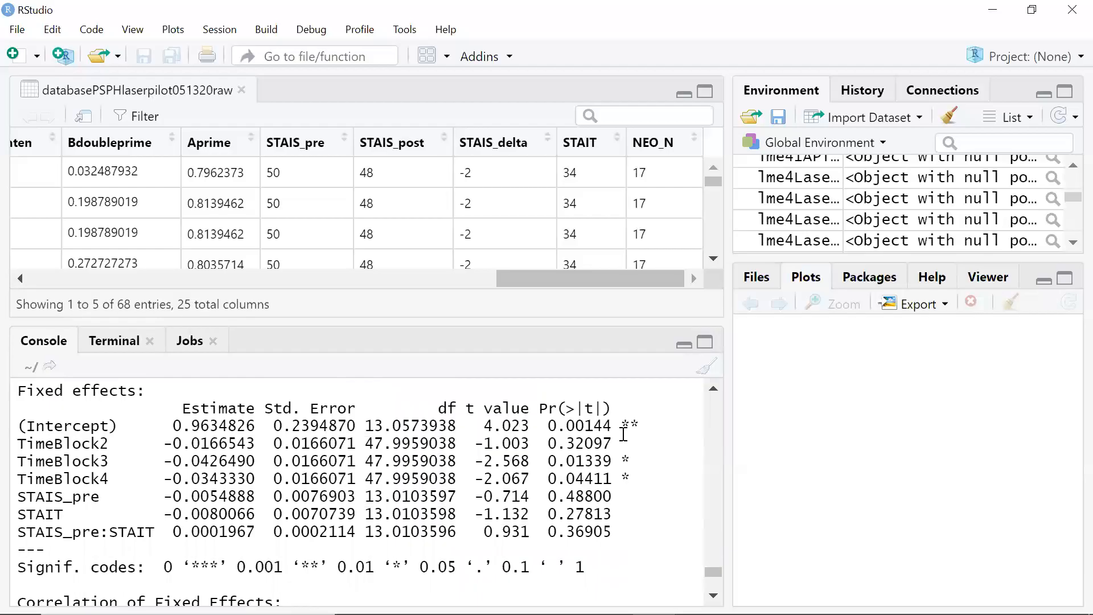
pyautogui.moveTo(647, 431); pyautogui.dragTo(462, 413)
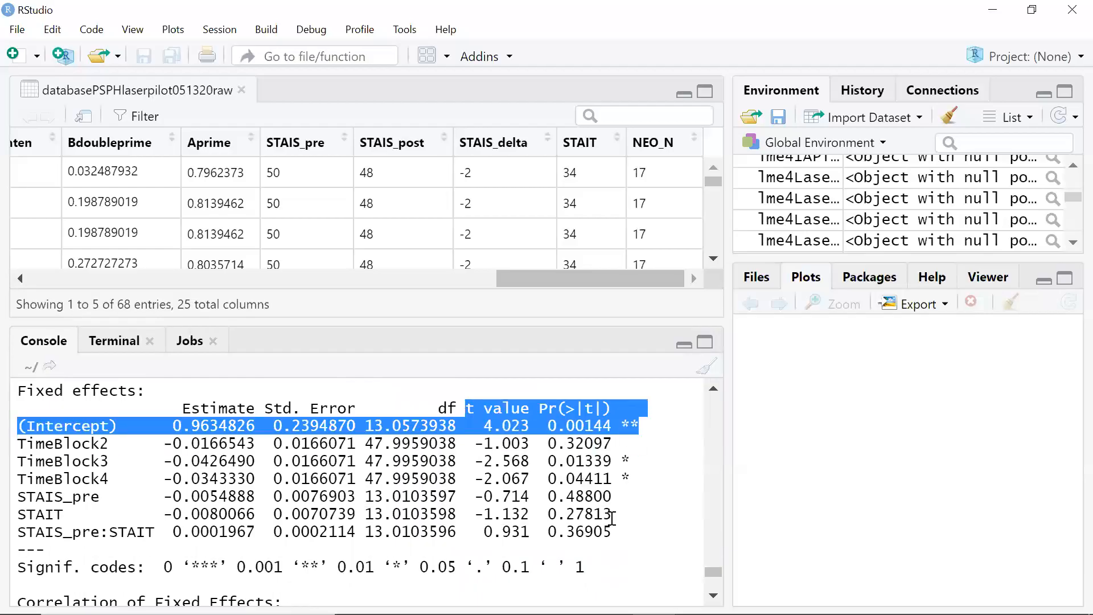
pyautogui.moveTo(612, 533); pyautogui.dragTo(396, 485)
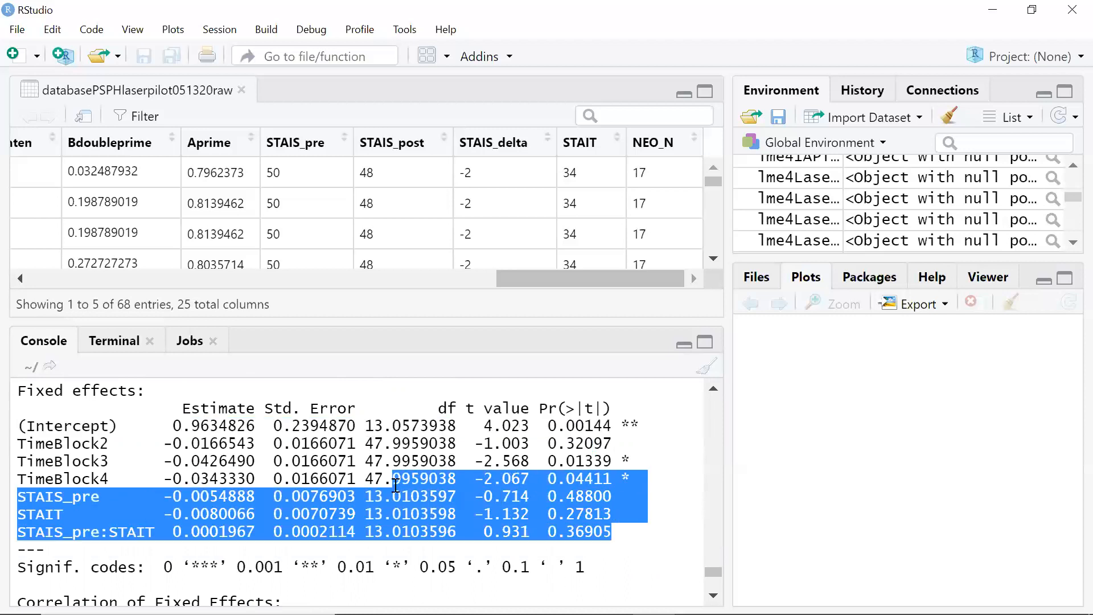
pyautogui.click(573, 525)
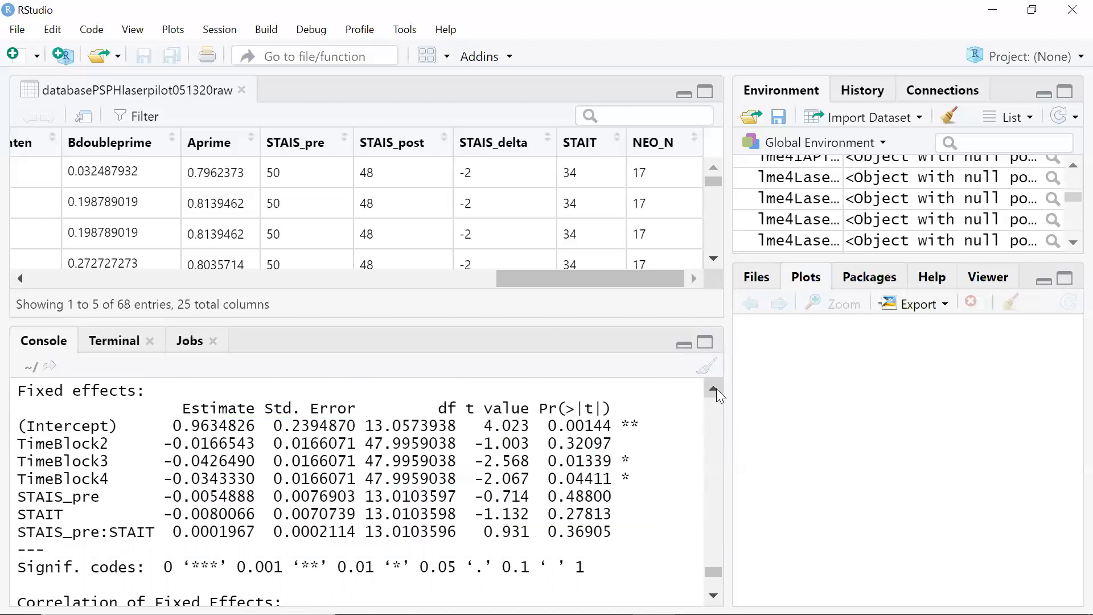
pyautogui.scroll(-1, 720, 567)
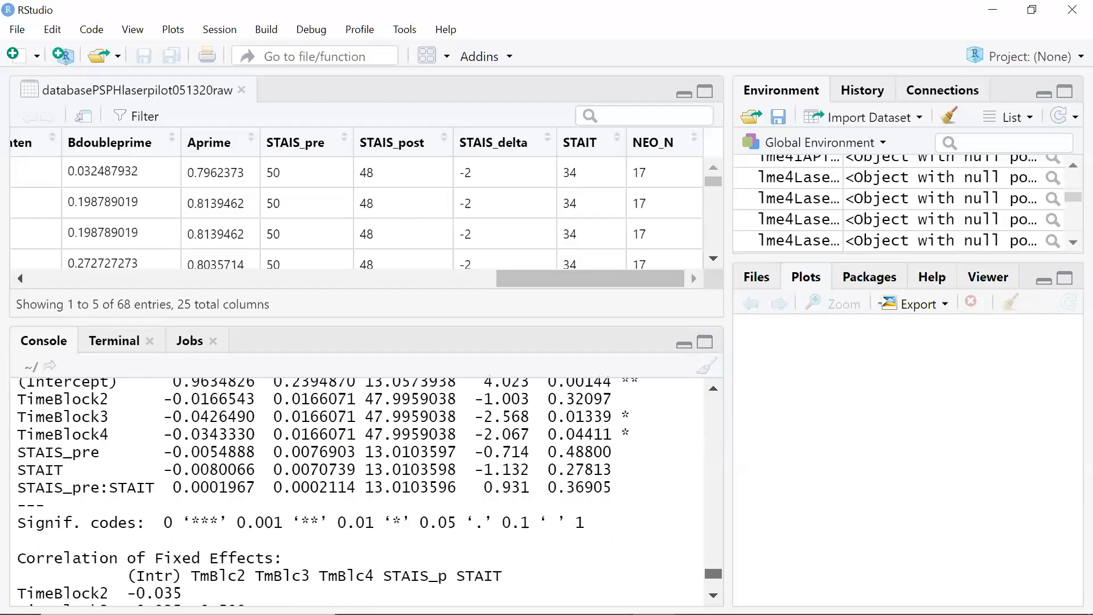
pyautogui.scroll(-4, 712, 567)
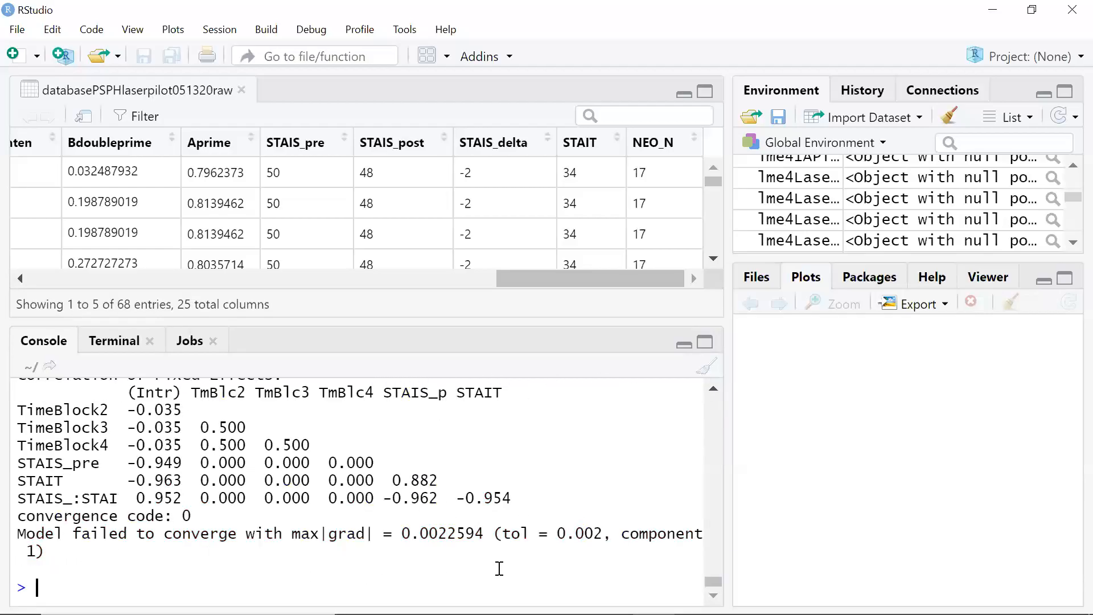
# Refit the same interaction lmer model under the name lme4LaserVigBalAccuTimeplusSTApretimesTRAv2
pyautogui.press('Up')
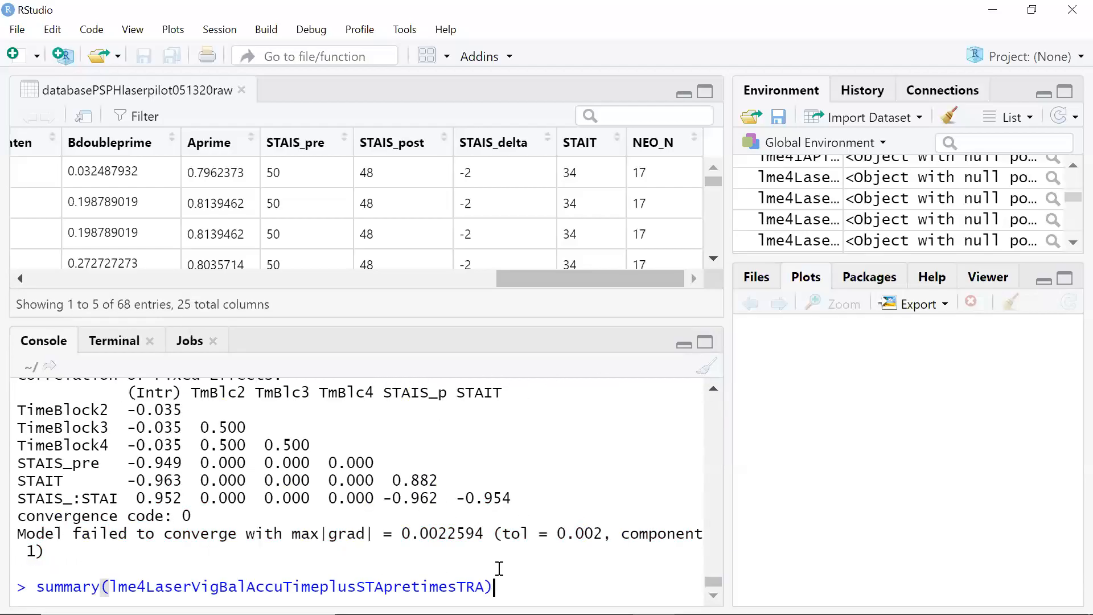
pyautogui.press('Up')
pyautogui.press('Left')
pyautogui.press('Left')
pyautogui.press('Left')
pyautogui.press('Left')
pyautogui.press('Left')
pyautogui.press('Left')
pyautogui.press('Left')
pyautogui.press('Left')
pyautogui.press('Left')
pyautogui.press('Left')
pyautogui.press('Left')
pyautogui.press('Left')
pyautogui.press('Left')
pyautogui.press('Left')
pyautogui.press('Left')
pyautogui.press('Left')
pyautogui.press('Left')
pyautogui.press('Left')
pyautogui.press('Left')
pyautogui.press('Left')
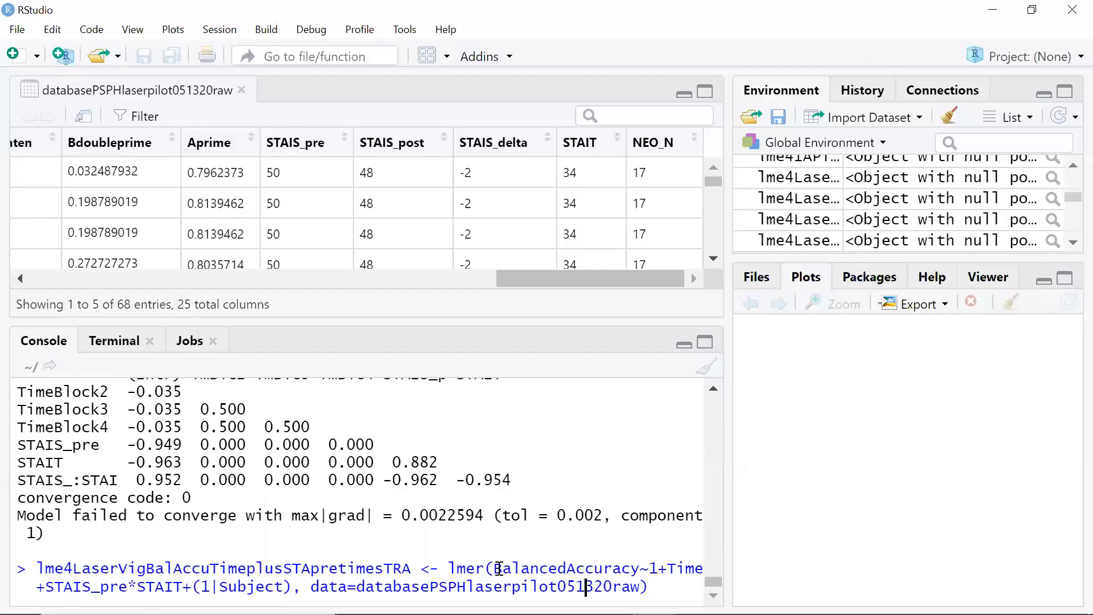
pyautogui.press('Up')
pyautogui.press('Left')
pyautogui.press('Left')
pyautogui.write('v2')
pyautogui.press('Return')
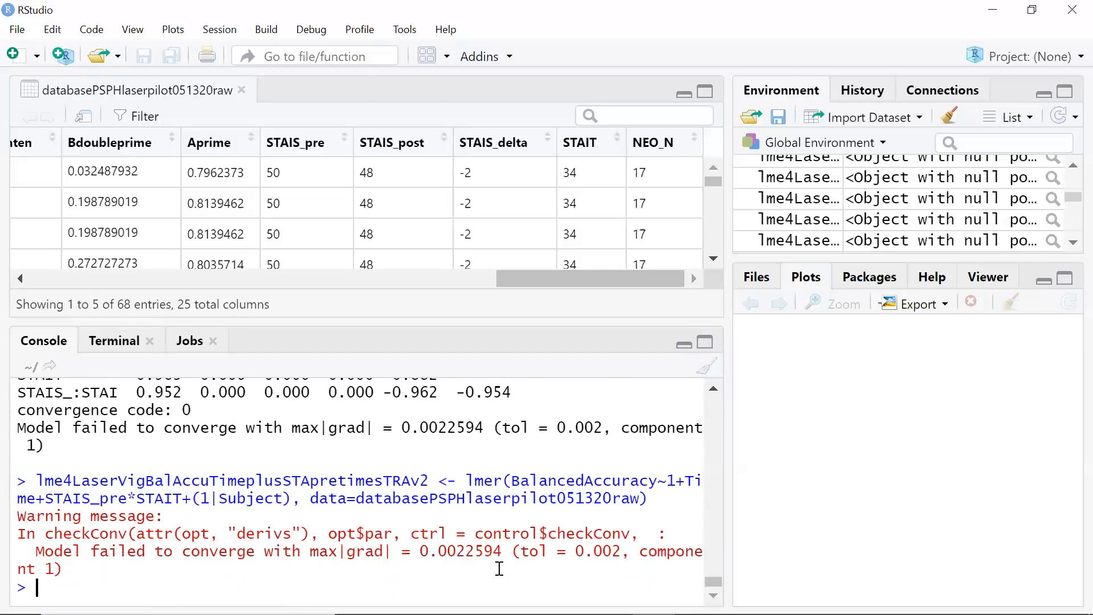
# Print the summary of lme4LaserVigBalAccuTimeplusSTApretimesTRAv2 by adapting the earlier summary command
pyautogui.press('Up')
pyautogui.press('Up')
pyautogui.press('Left')
pyautogui.write('v2')
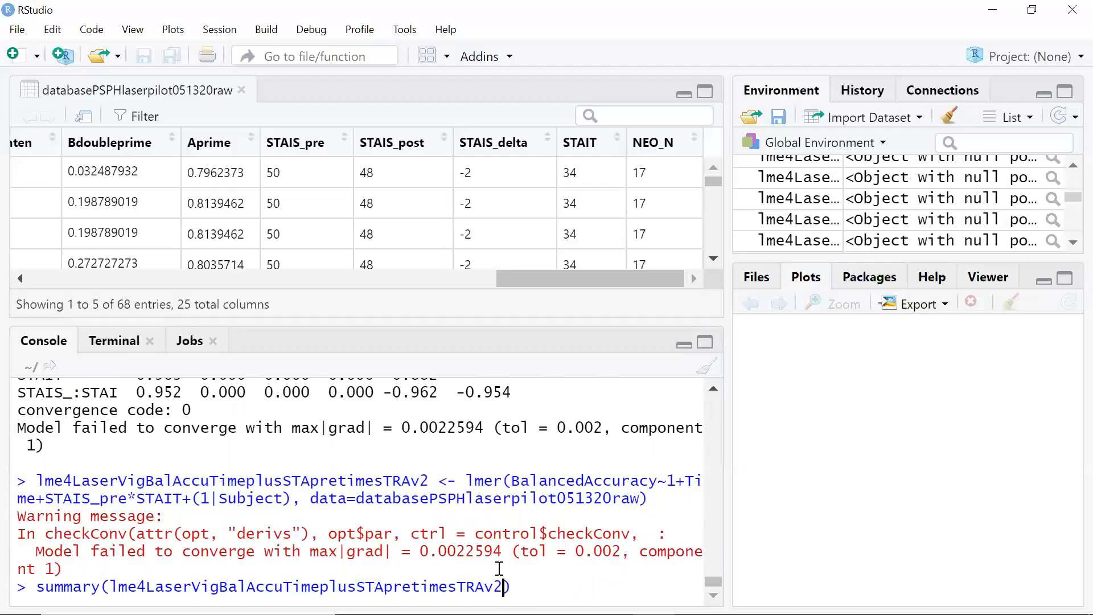
pyautogui.press('Return')
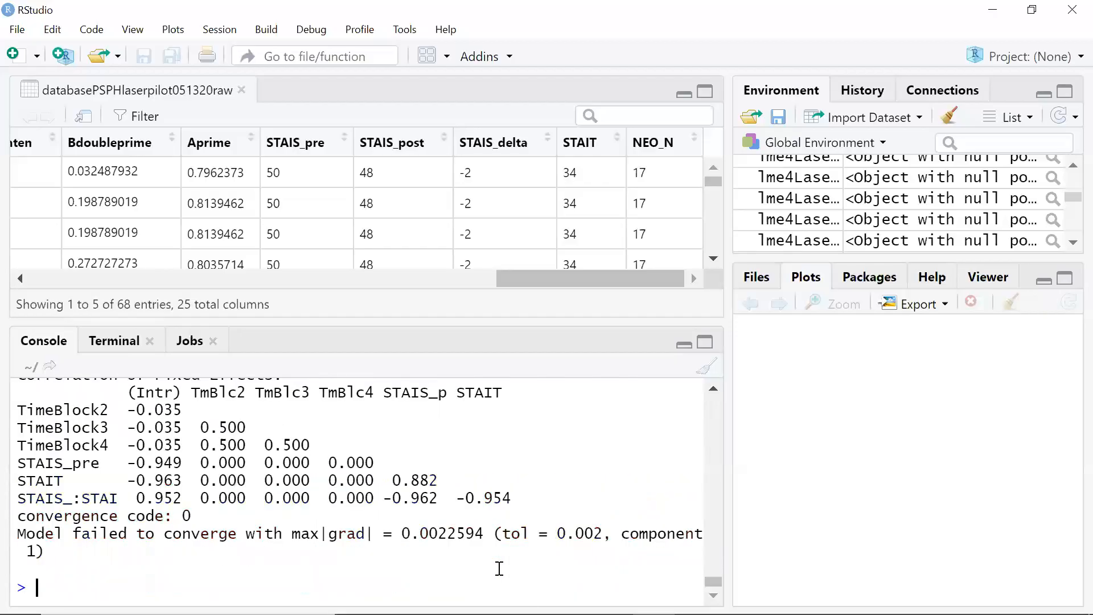
# Examine the formula, fixed effects and convergence information in the v2 model's summary output
pyautogui.scroll(8, 712, 392)
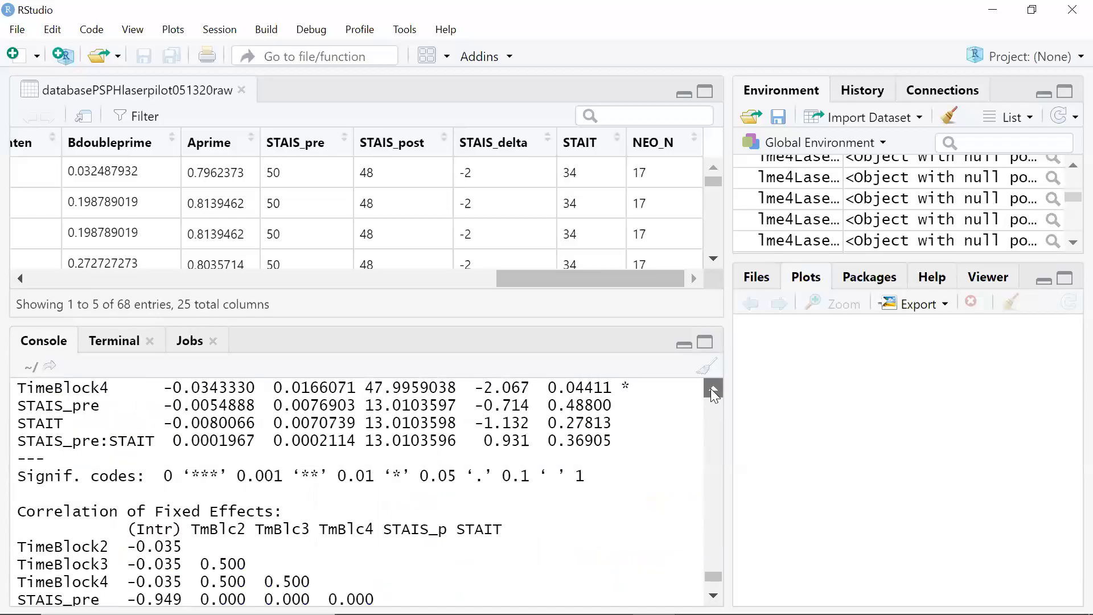
pyautogui.click(713, 390)
pyautogui.scroll(10, 712, 392)
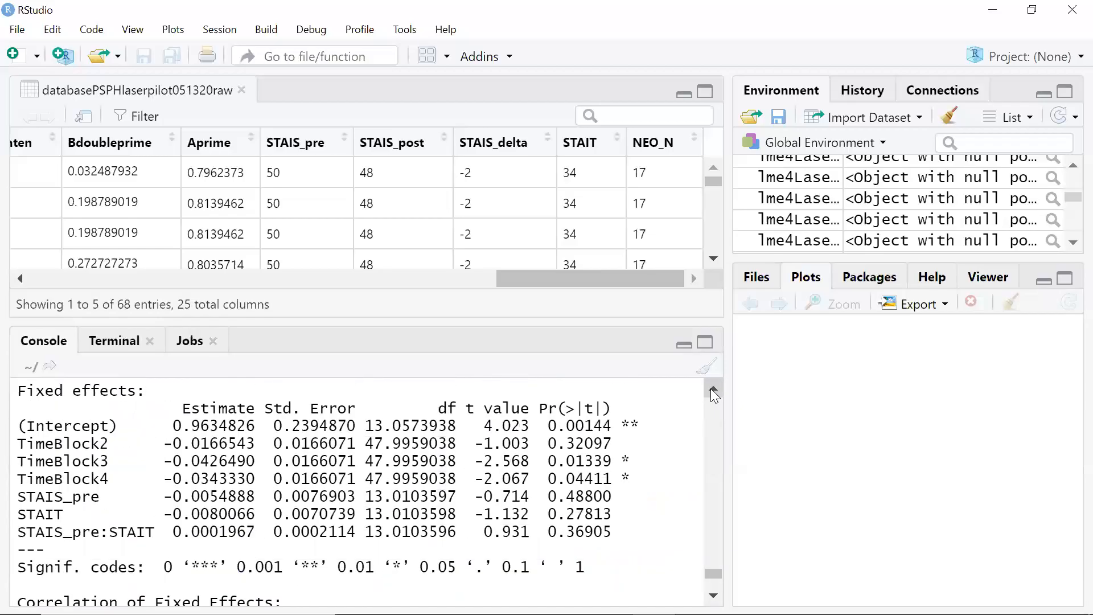
pyautogui.scroll(-10, 711, 388)
pyautogui.scroll(3, 710, 388)
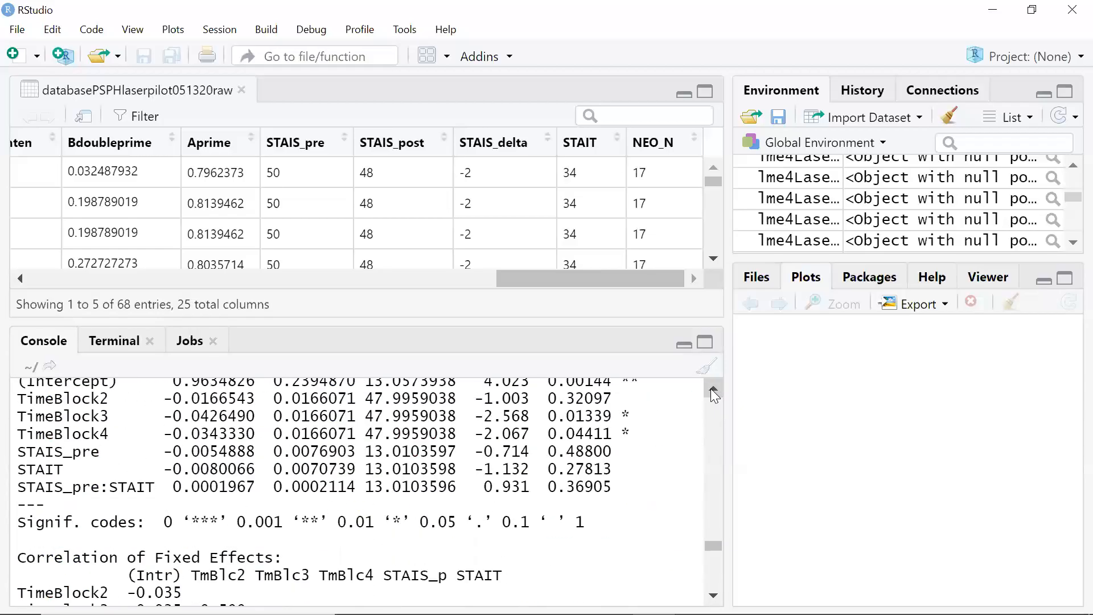
pyautogui.moveTo(707, 551); pyautogui.dragTo(695, 406)
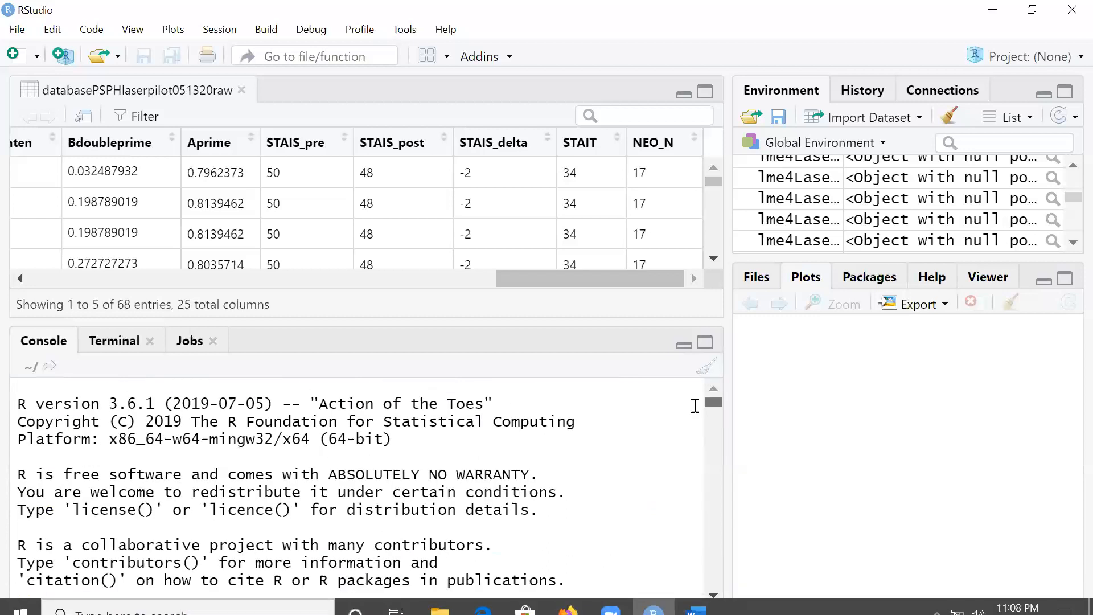
pyautogui.scroll(-15, 685, 501)
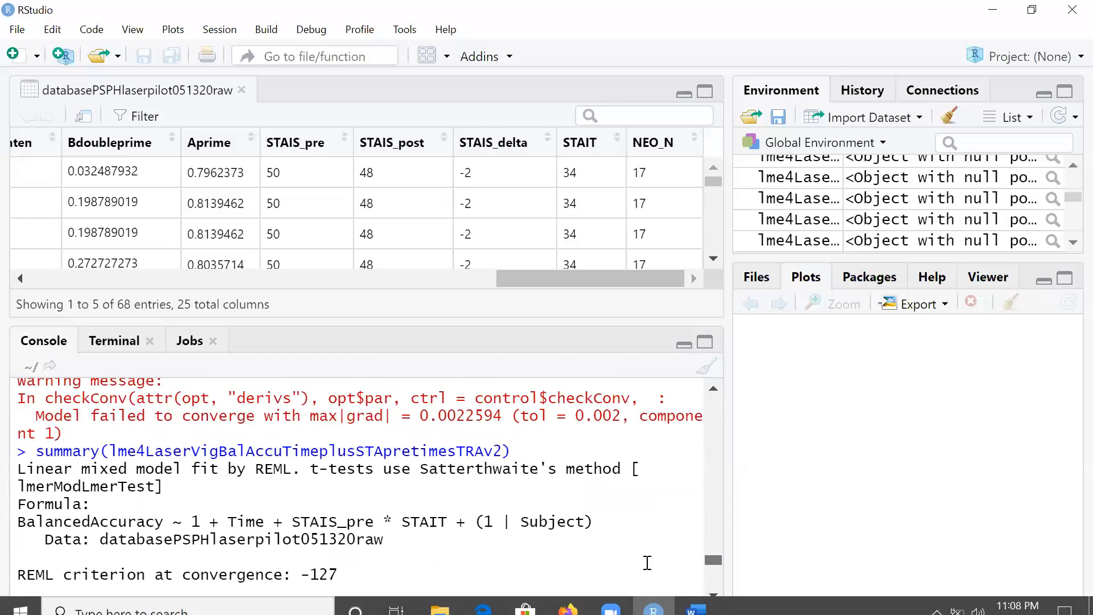
pyautogui.scroll(-10, 648, 562)
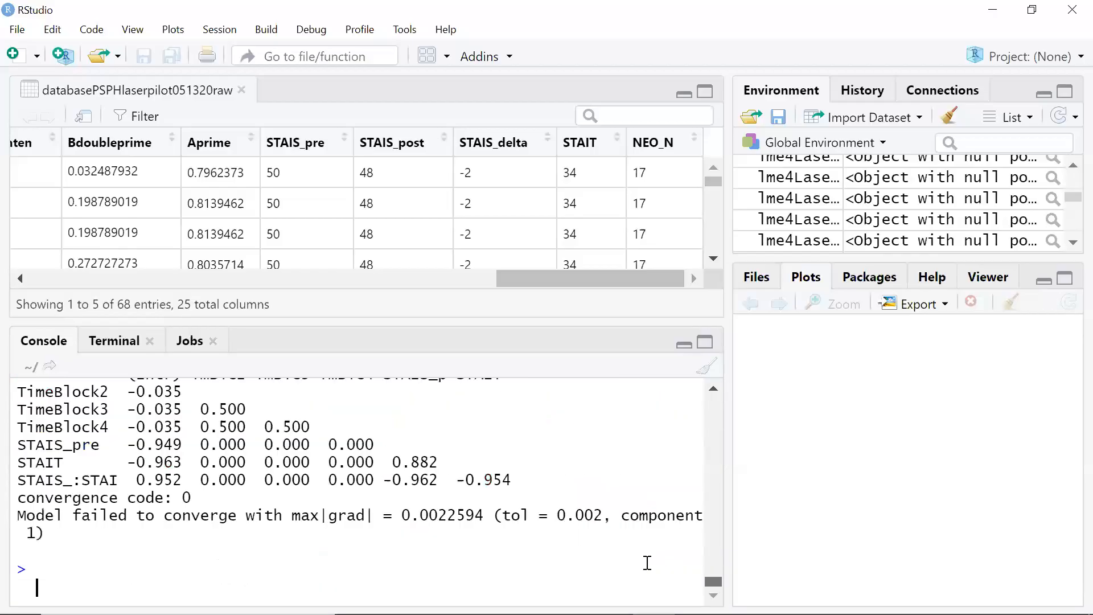
# Adapt the last summary command to target lme4LaserVigBalAccuTimeplusSTApretimesTRA with the argument type='marginal'
pyautogui.press('Up')
pyautogui.press('Left')
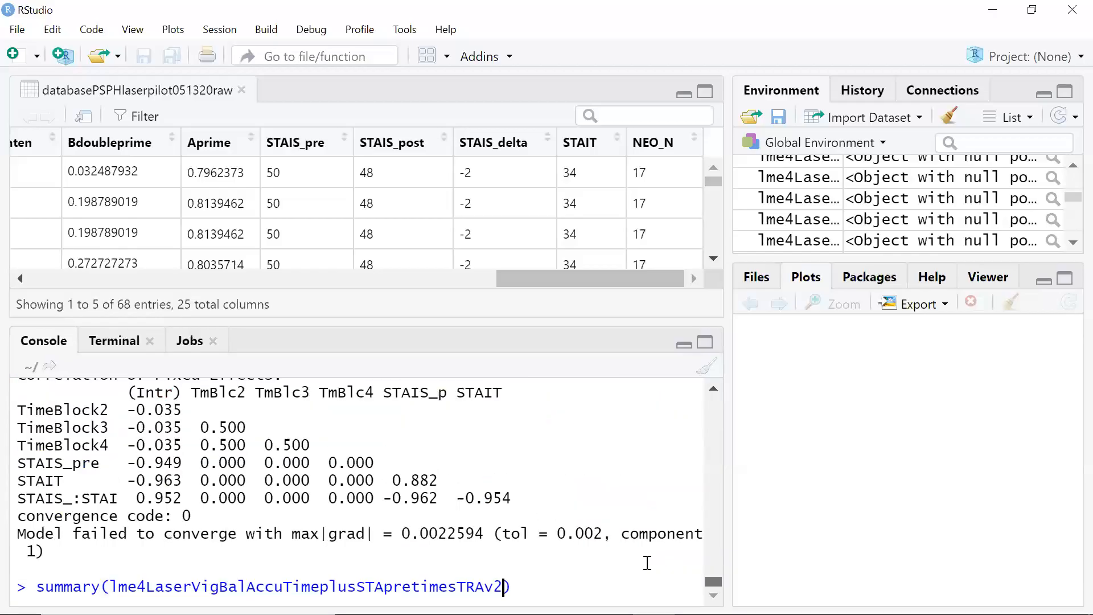
pyautogui.press('BackSpace')
pyautogui.press('BackSpace')
pyautogui.write(", type='marginal")
# Replace the summary function with anova in the edited command and run it
pyautogui.press('Left')
pyautogui.press('Left')
pyautogui.press('Left')
pyautogui.press('Left')
pyautogui.press('Left')
pyautogui.press('Left')
pyautogui.press('Left')
pyautogui.press('Left')
pyautogui.press('Left')
pyautogui.press('Left')
pyautogui.press('Left')
pyautogui.press('Left')
pyautogui.press('Left')
pyautogui.press('Left')
pyautogui.press('Left')
pyautogui.press('Left')
pyautogui.press('Left')
pyautogui.press('Left')
pyautogui.press('Left')
pyautogui.press('Left')
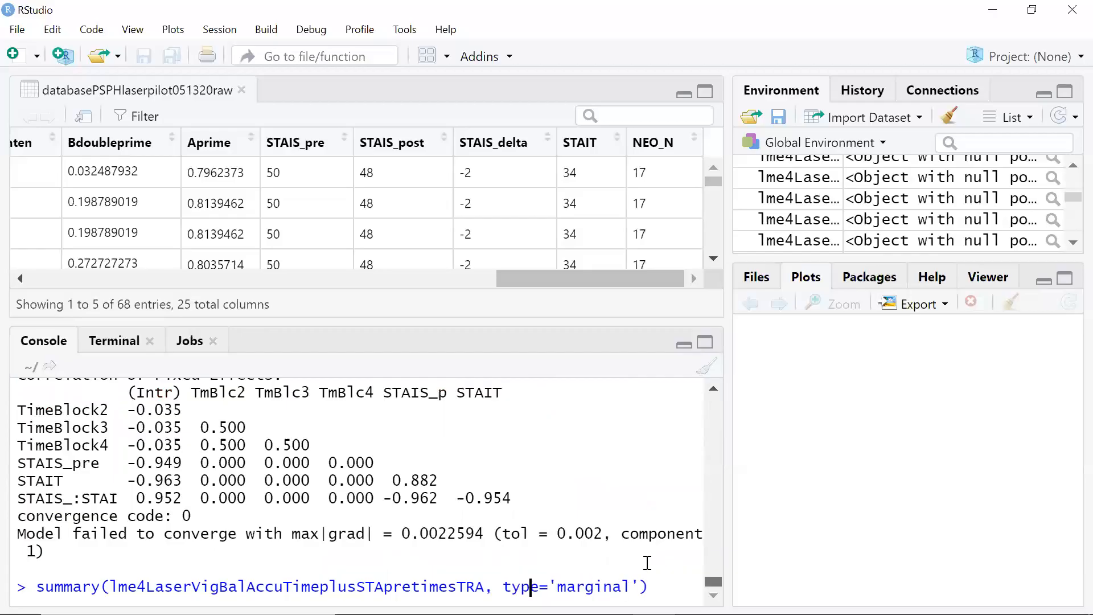
pyautogui.press('Left')
pyautogui.press('Left')
pyautogui.press('Left')
pyautogui.press('Right')
pyautogui.press('Right')
pyautogui.press('BackSpace')
pyautogui.press('BackSpace')
pyautogui.press('BackSpace')
pyautogui.press('BackSpace')
pyautogui.press('BackSpace')
pyautogui.press('BackSpace')
pyautogui.press('BackSpace')
pyautogui.write('anova')
pyautogui.press('Return')
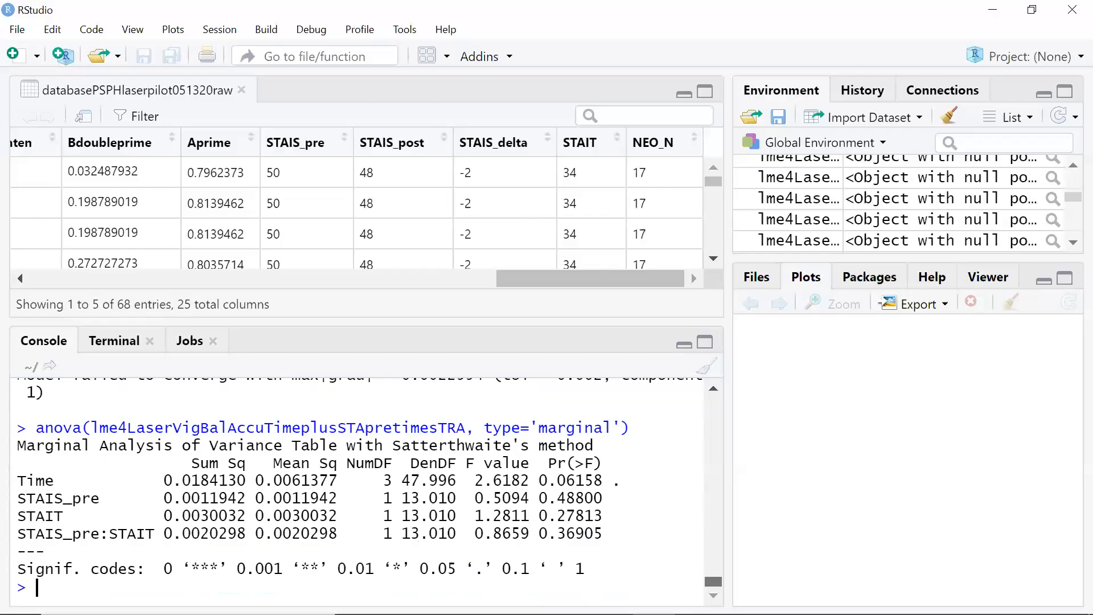
# Recall the earlier summary(glht()) command with Tukey contrasts for Time and adjusted("none") from the command history
pyautogui.moveTo(425, 614)
pyautogui.press('Up')
pyautogui.press('Up')
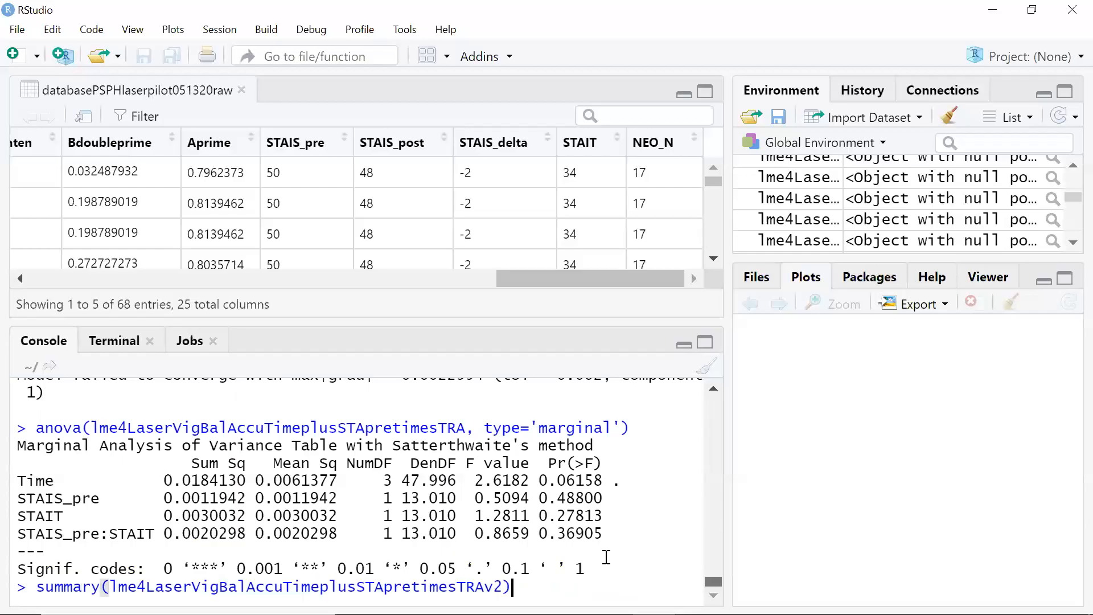
pyautogui.press('Up')
pyautogui.press('Up')
pyautogui.press('Down')
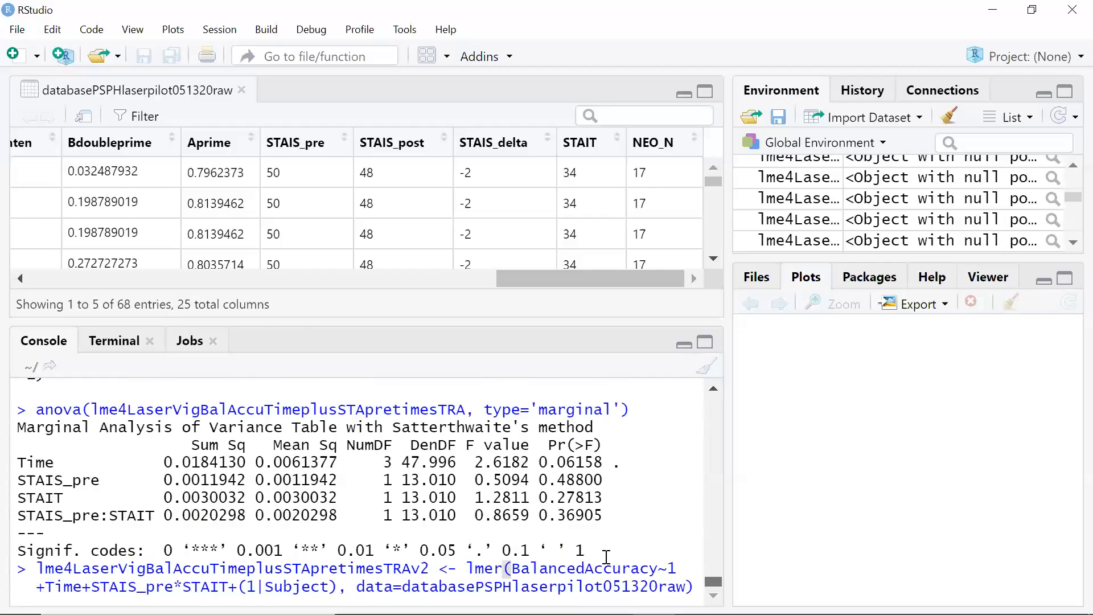
pyautogui.press('Down')
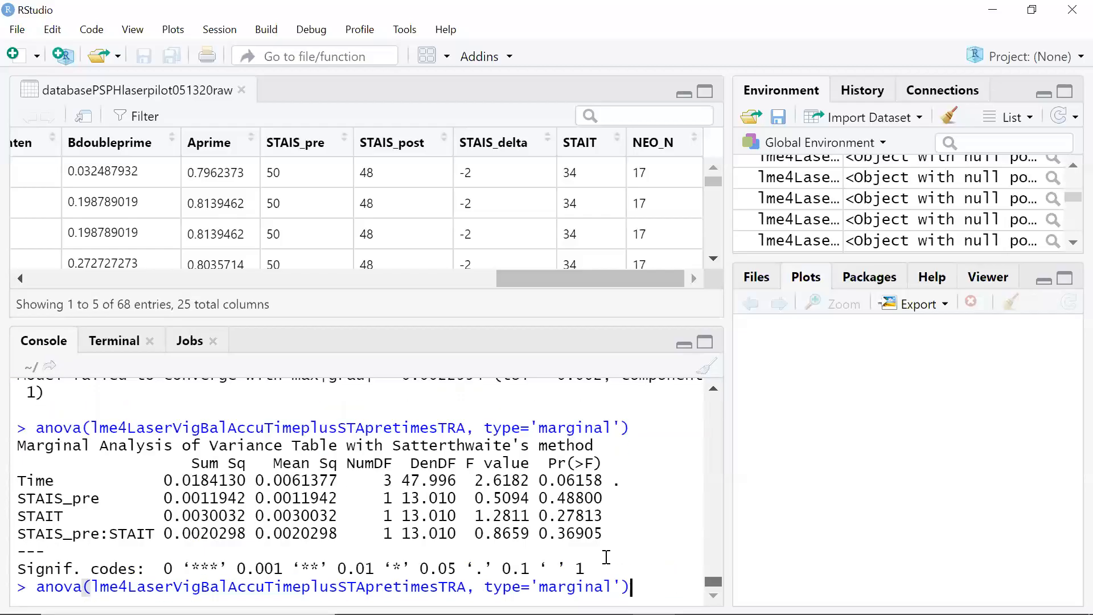
pyautogui.press('Up')
pyautogui.press('Up')
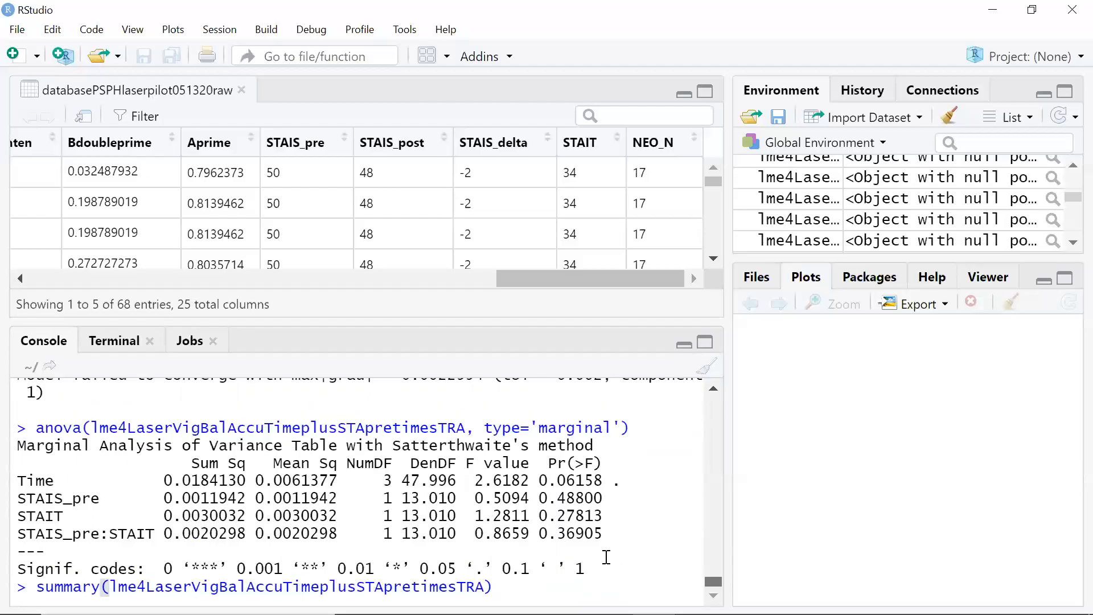
pyautogui.press('Down')
pyautogui.press('Down')
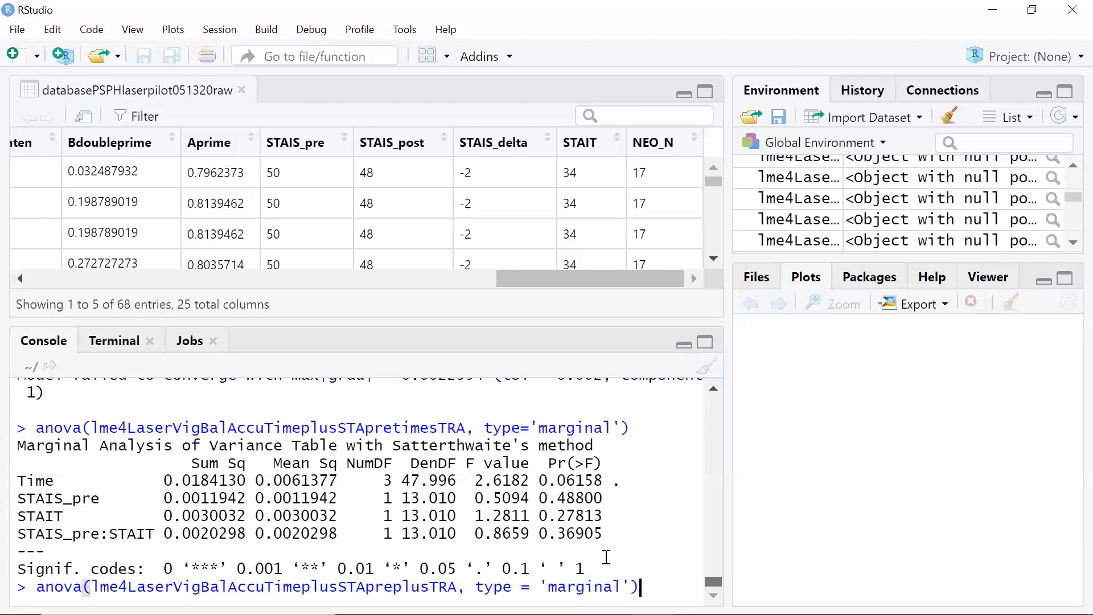
pyautogui.press('Up')
pyautogui.press('Up')
pyautogui.press('Down')
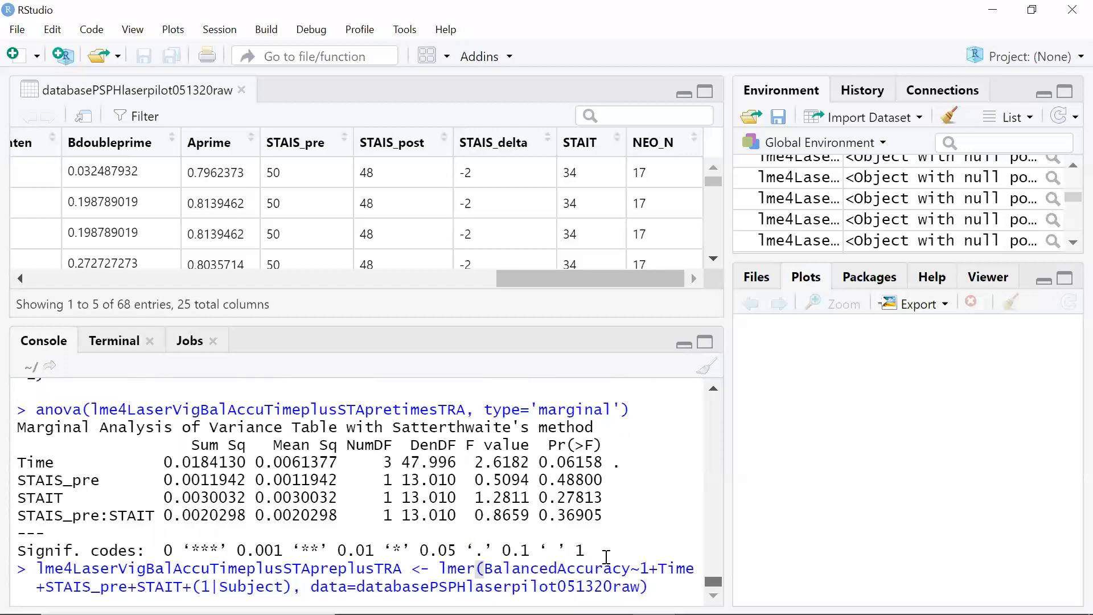
pyautogui.press('Up')
pyautogui.press('Up')
pyautogui.press('Up')
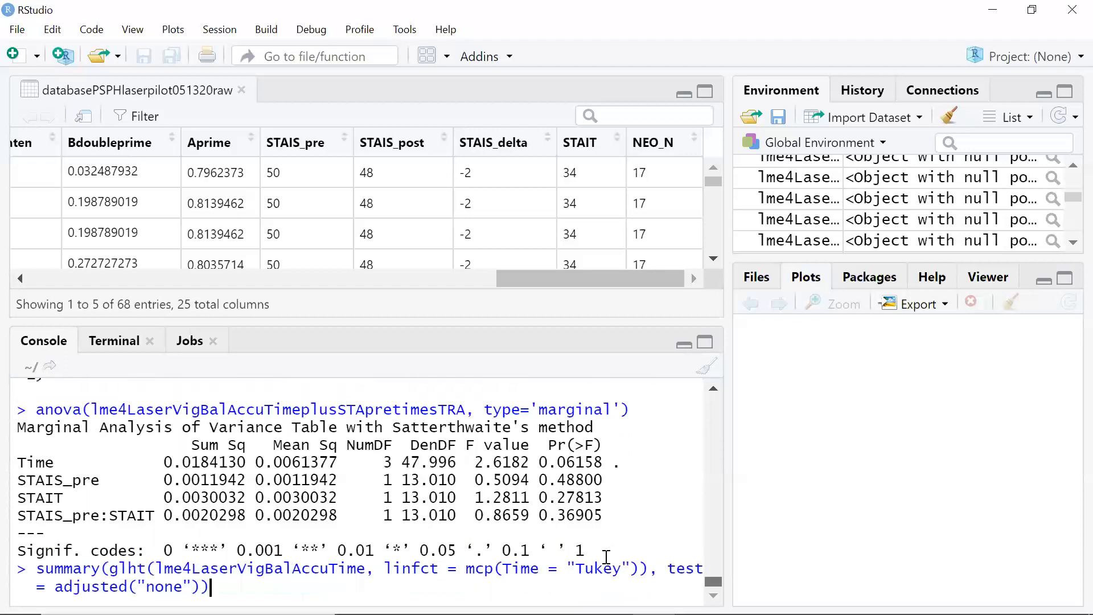
# Change the glht model to lme4LaserVigBalAccuTimeplusSTApretimesTRA and run the unadjusted Tukey comparisons of Time
pyautogui.hotkey('ctrl', 'Left')
pyautogui.hotkey('ctrl', 'Left')
pyautogui.hotkey('ctrl', 'Left')
pyautogui.hotkey('ctrl', 'Left')
pyautogui.hotkey('ctrl', 'Left')
pyautogui.hotkey('ctrl', 'Left')
pyautogui.hotkey('ctrl', 'Left')
pyautogui.hotkey('ctrl', 'Left')
pyautogui.hotkey('ctrl', 'Left')
pyautogui.press('BackSpace')
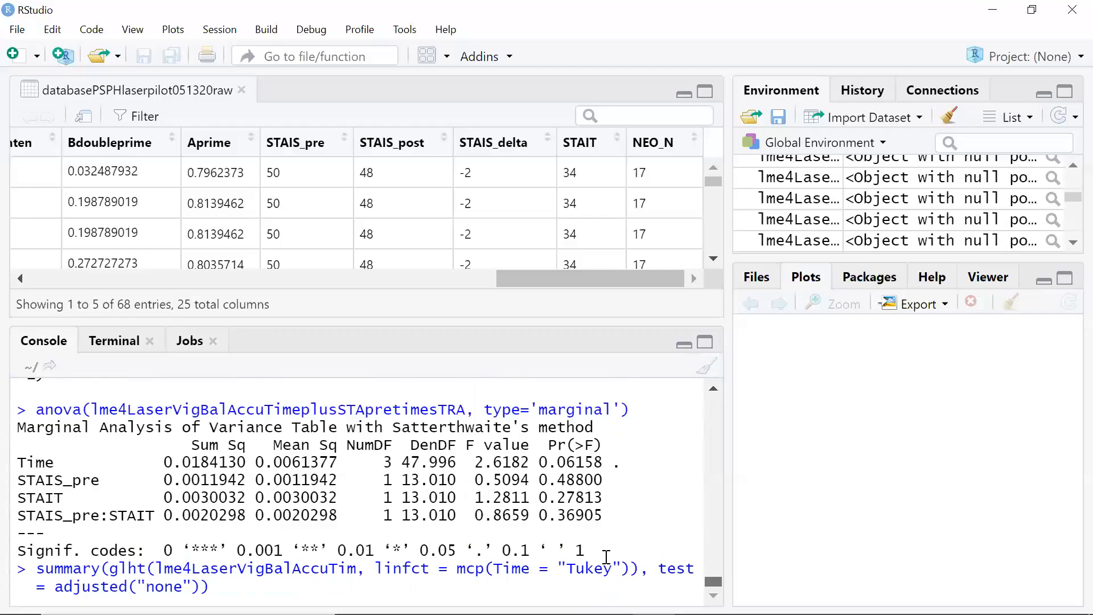
pyautogui.write('e')
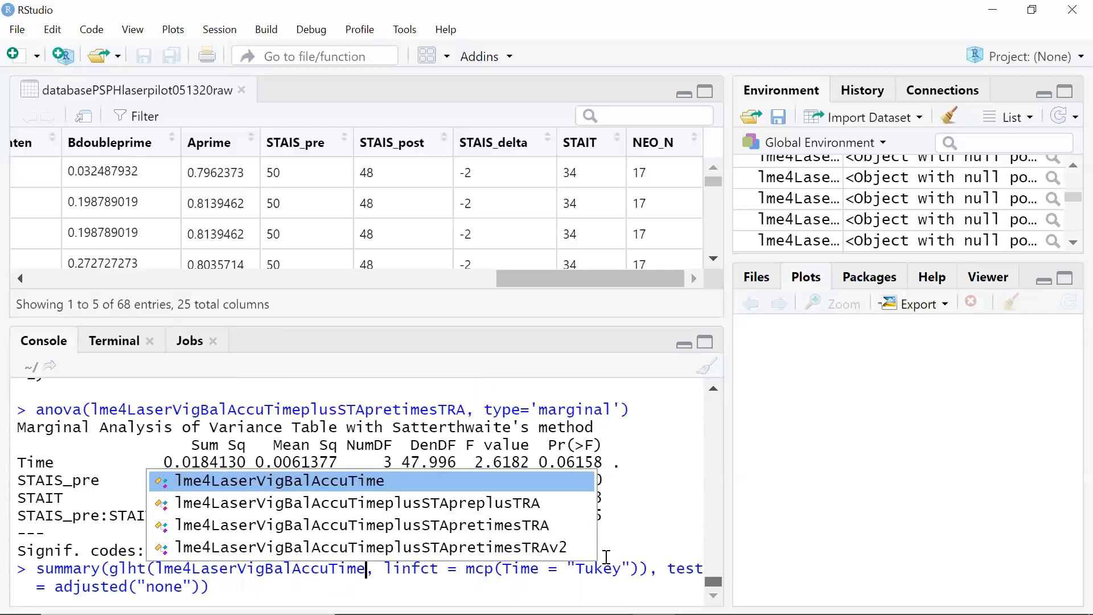
pyautogui.press('Down')
pyautogui.press('Down')
pyautogui.press('Return')
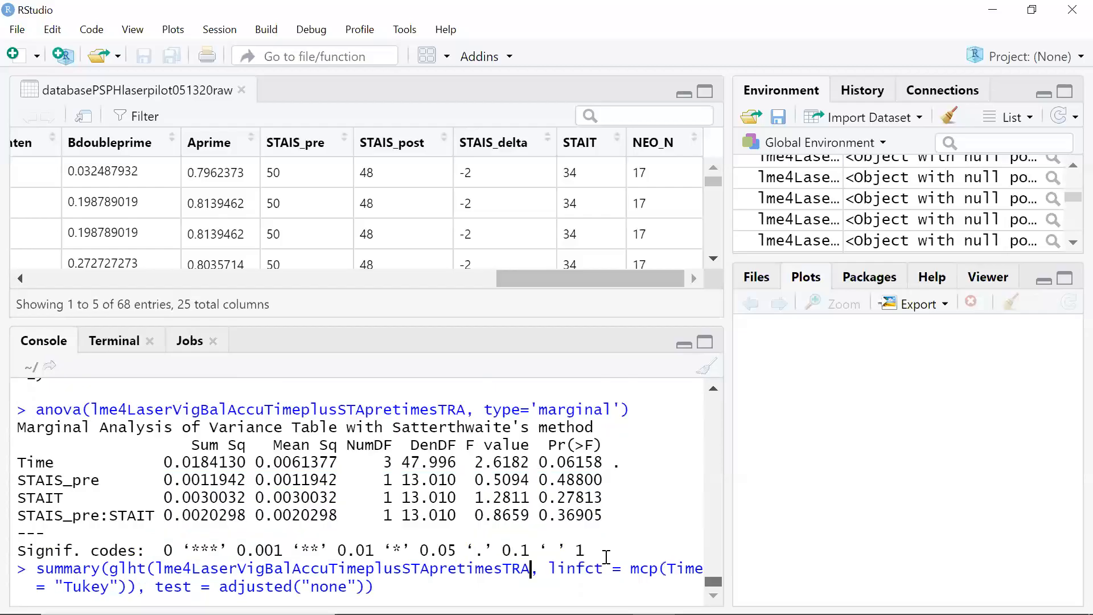
pyautogui.press('Return')
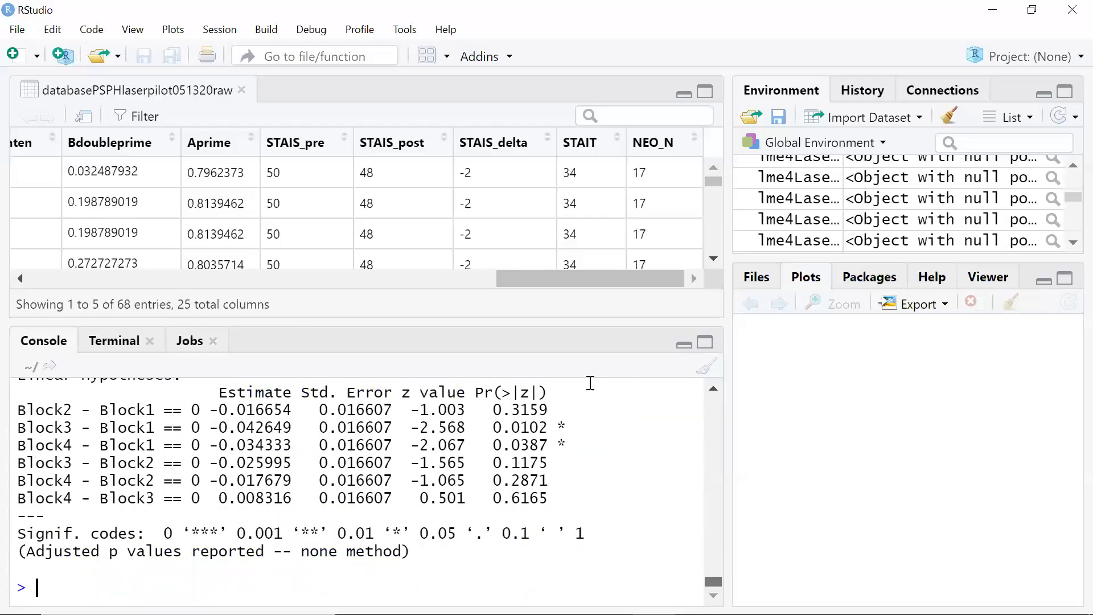
# Copy the Tukey comparison command with its full output and paste it below the emmeans results in the Word document
pyautogui.click(709, 397)
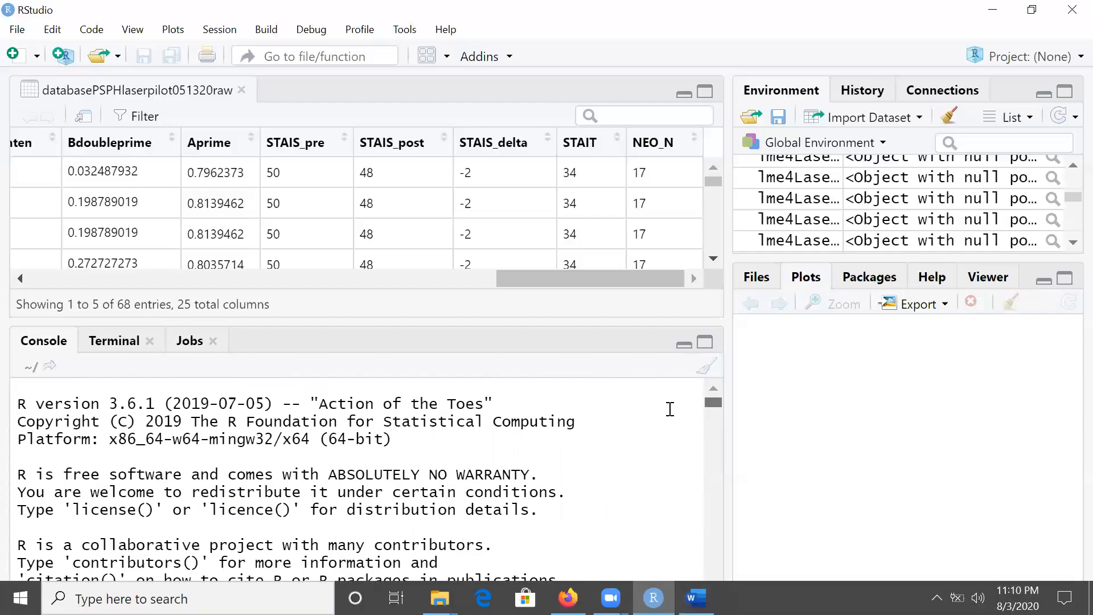
pyautogui.rightClick(707, 397)
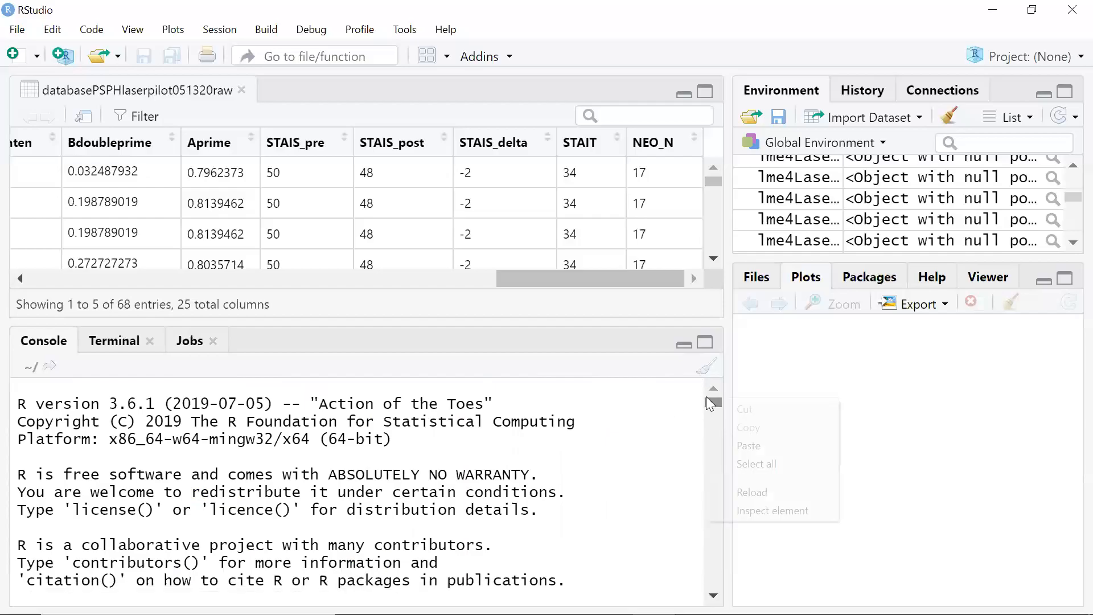
pyautogui.click(637, 422)
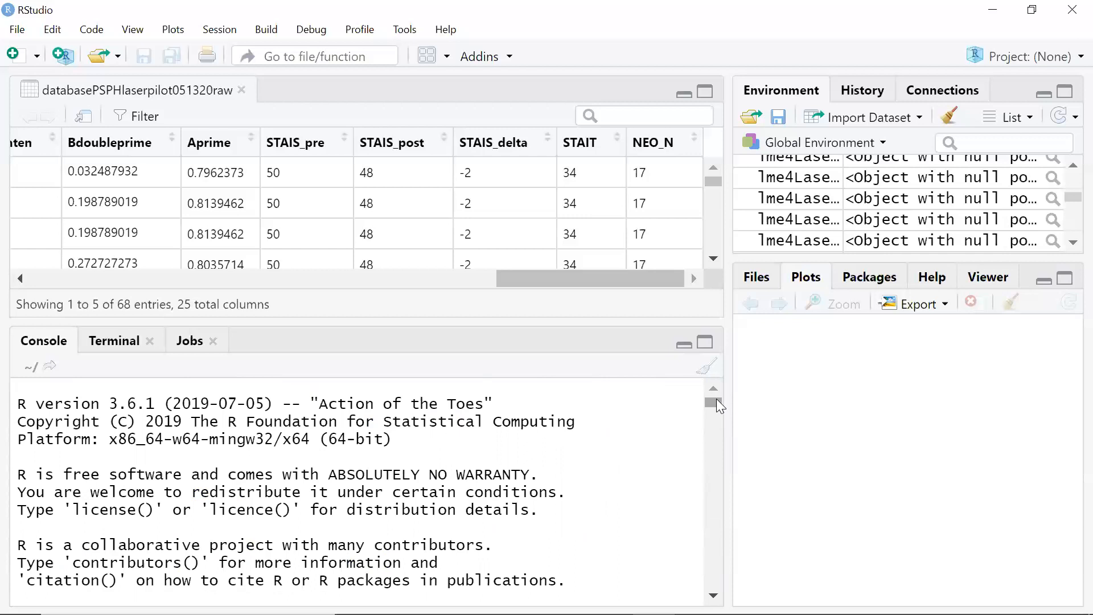
pyautogui.moveTo(717, 402); pyautogui.dragTo(712, 562)
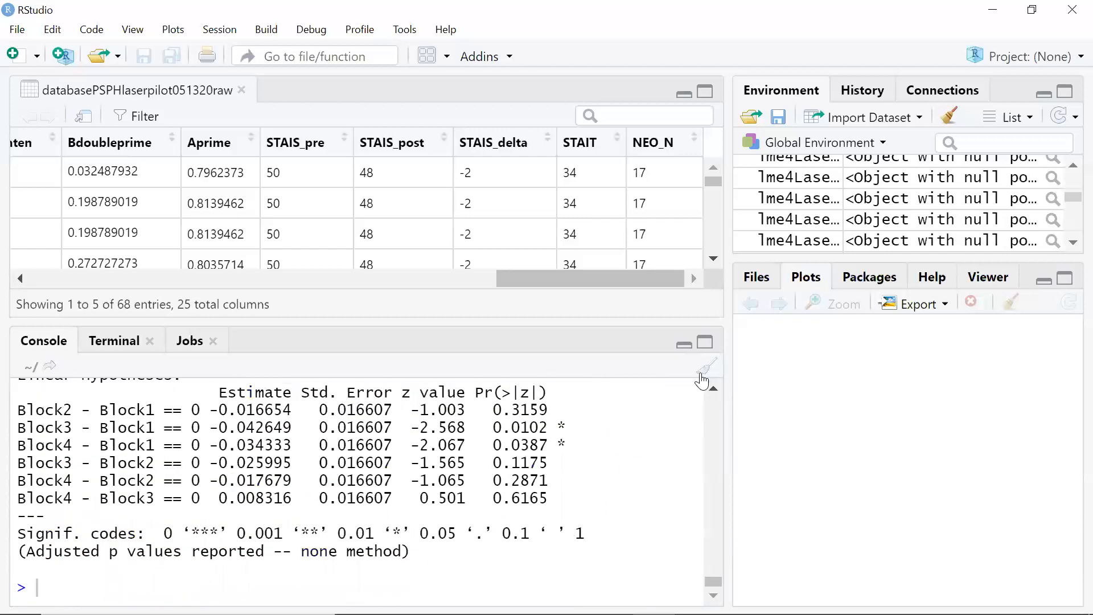
pyautogui.scroll(3, 712, 390)
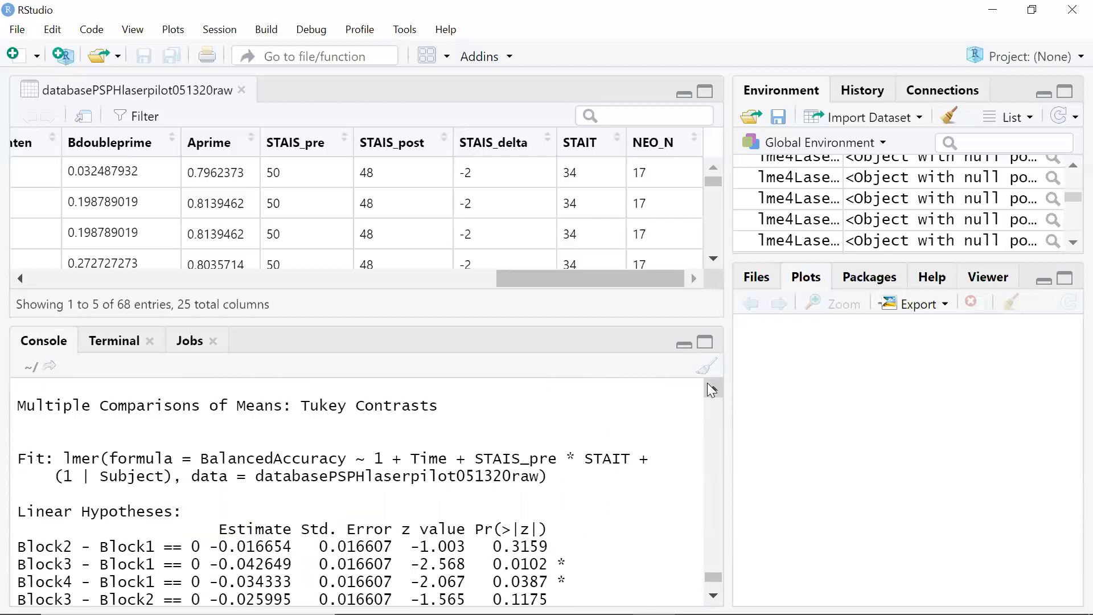
pyautogui.scroll(2, 712, 391)
pyautogui.moveTo(50, 422); pyautogui.dragTo(424, 559)
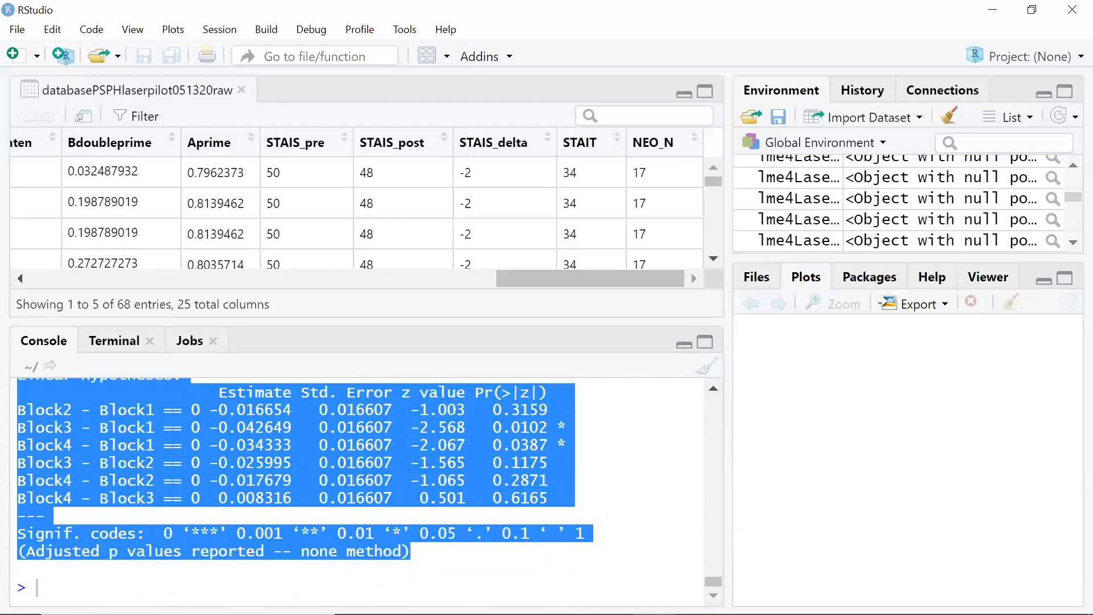
pyautogui.click(696, 598)
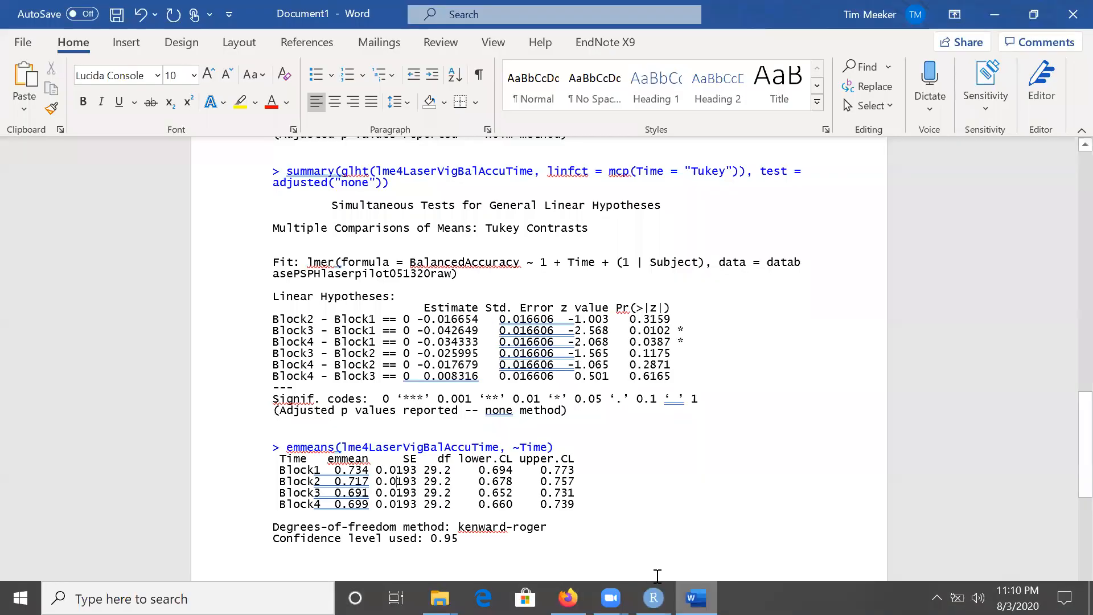
pyautogui.click(604, 569)
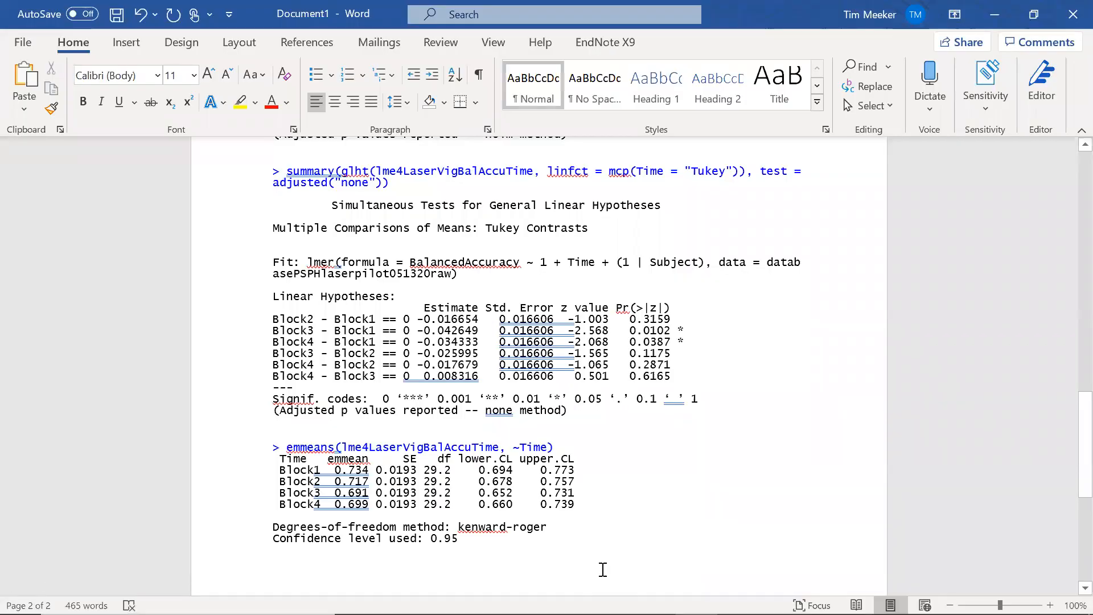
pyautogui.hotkey('ctrl', 'v')
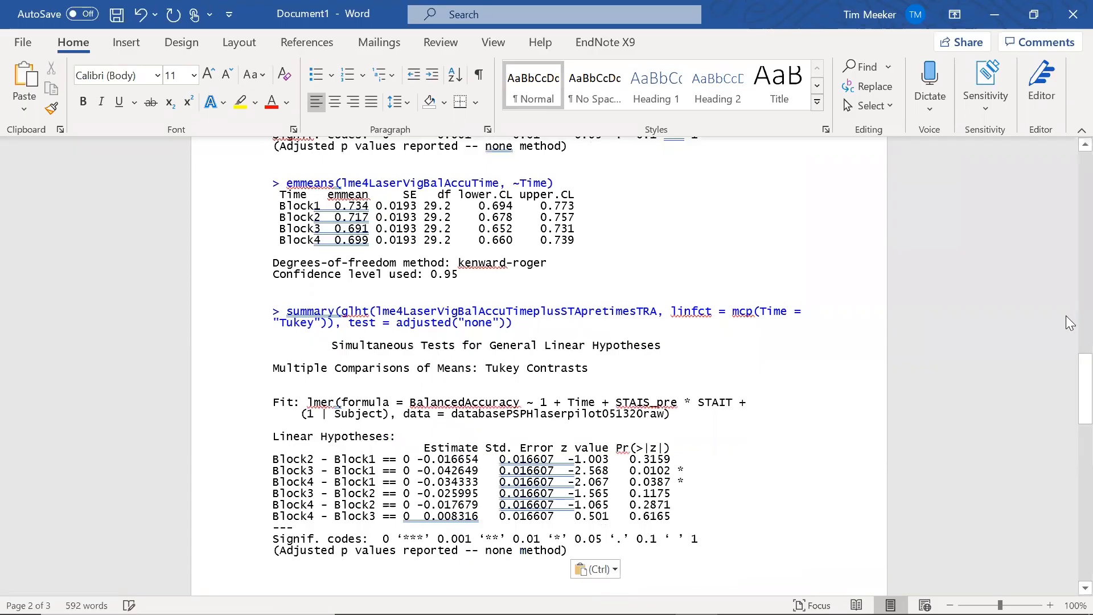
pyautogui.scroll(2, 1070, 149)
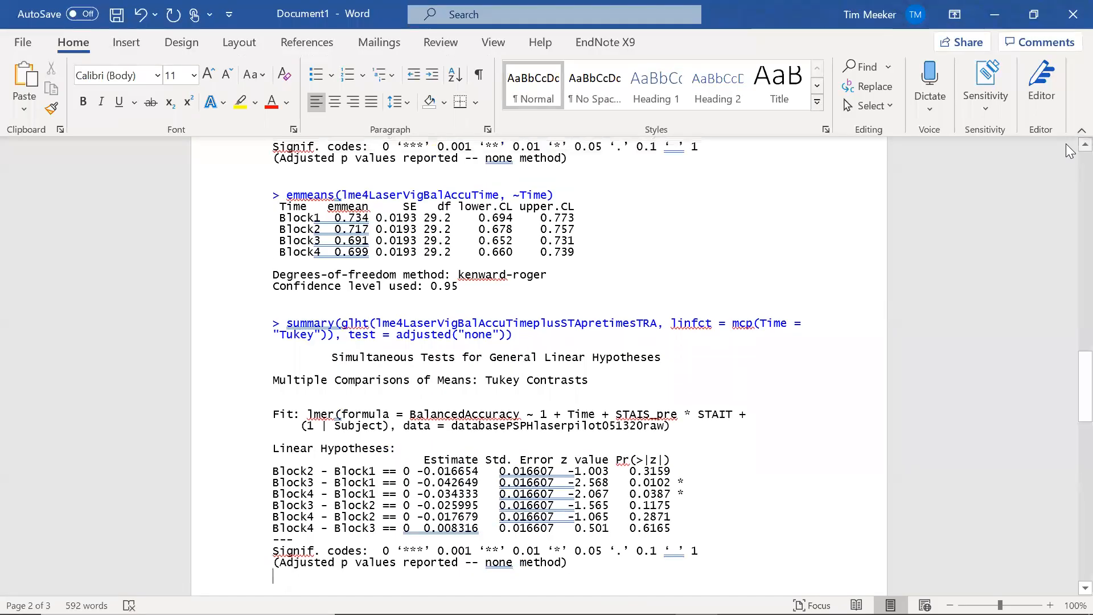
pyautogui.scroll(2, 1070, 149)
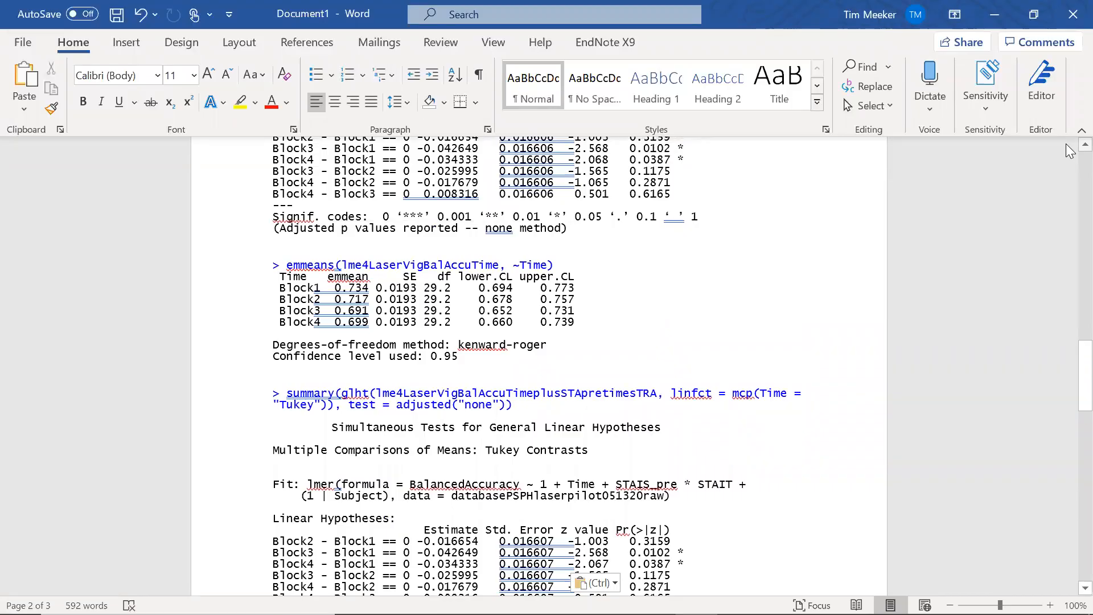
# Switch back to RStudio and recall the earlier emmeans(lme4LaserVigBalAccuTime, ~Time) command from the history
pyautogui.moveTo(608, 613)
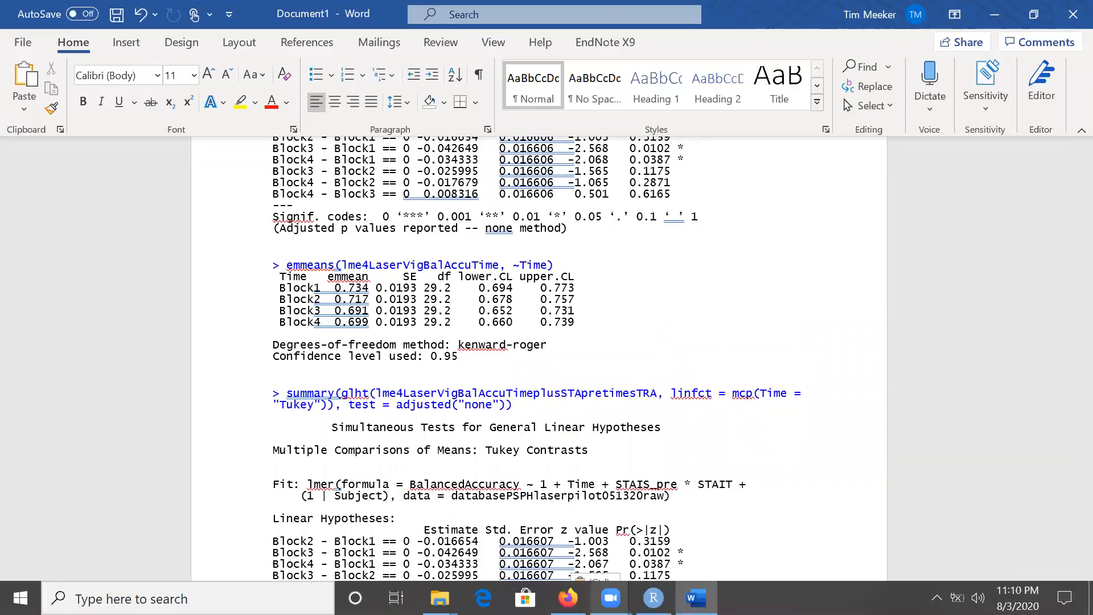
pyautogui.moveTo(696, 598)
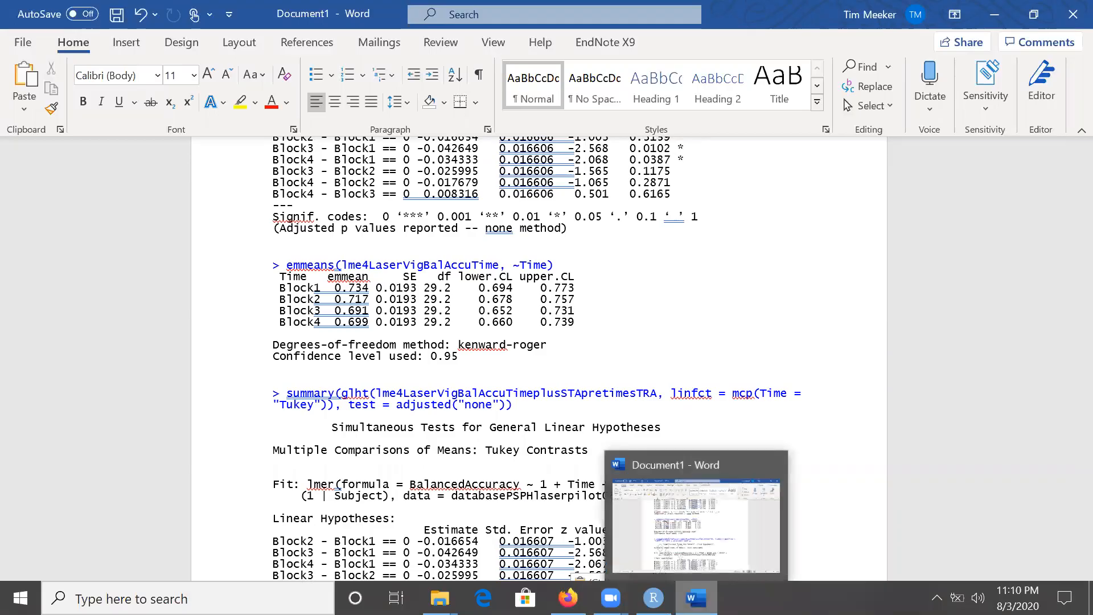
pyautogui.click(653, 598)
pyautogui.click(629, 544)
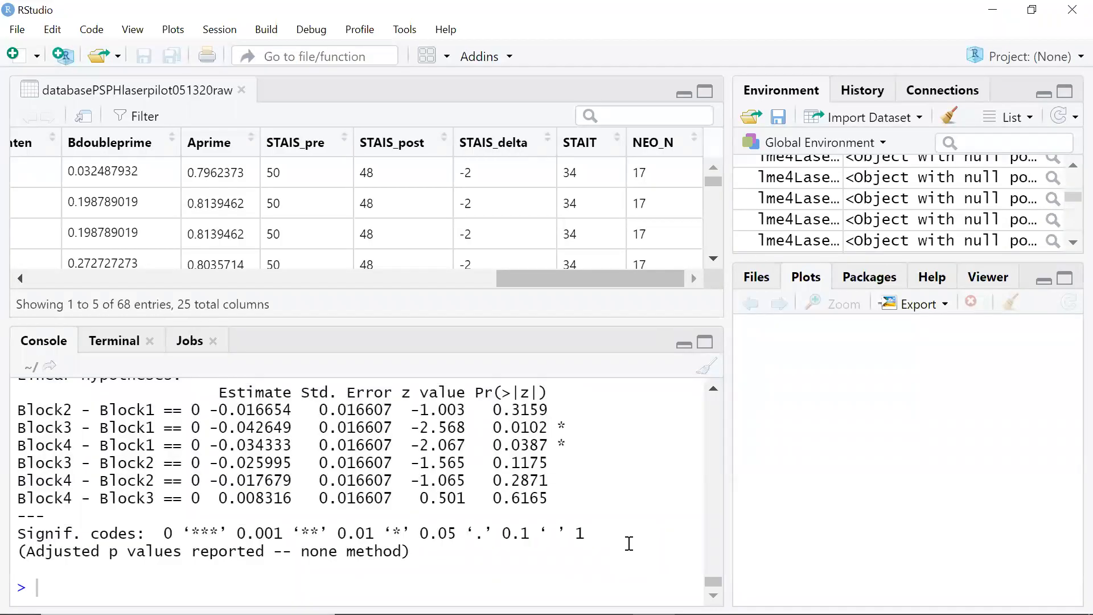
pyautogui.press('Up')
pyautogui.press('Up')
pyautogui.press('Up')
pyautogui.press('Up')
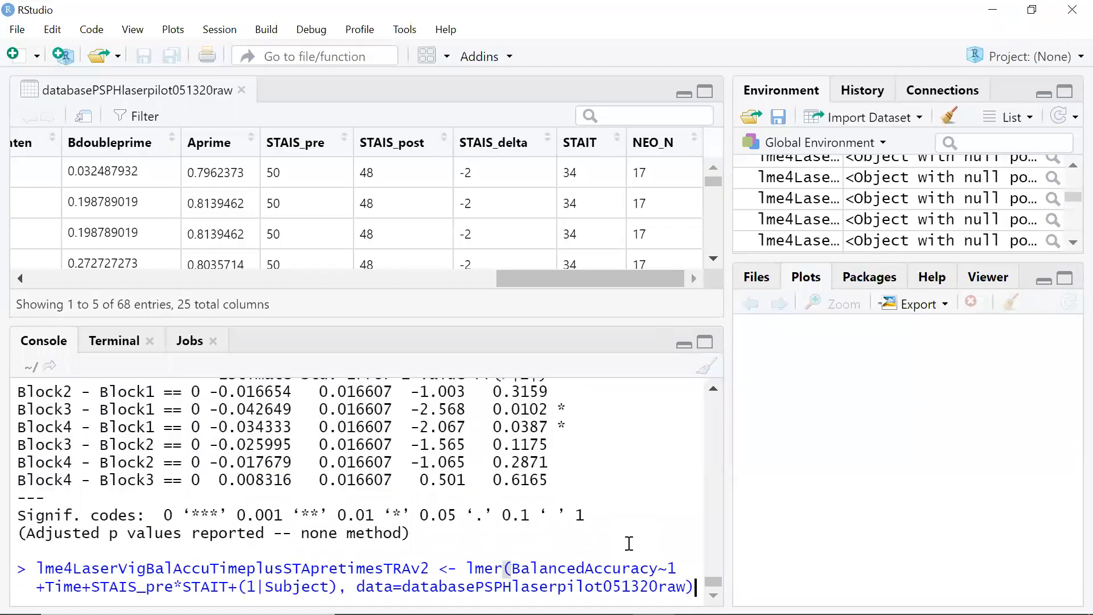
pyautogui.press('Up')
pyautogui.press('Up')
pyautogui.press('Up')
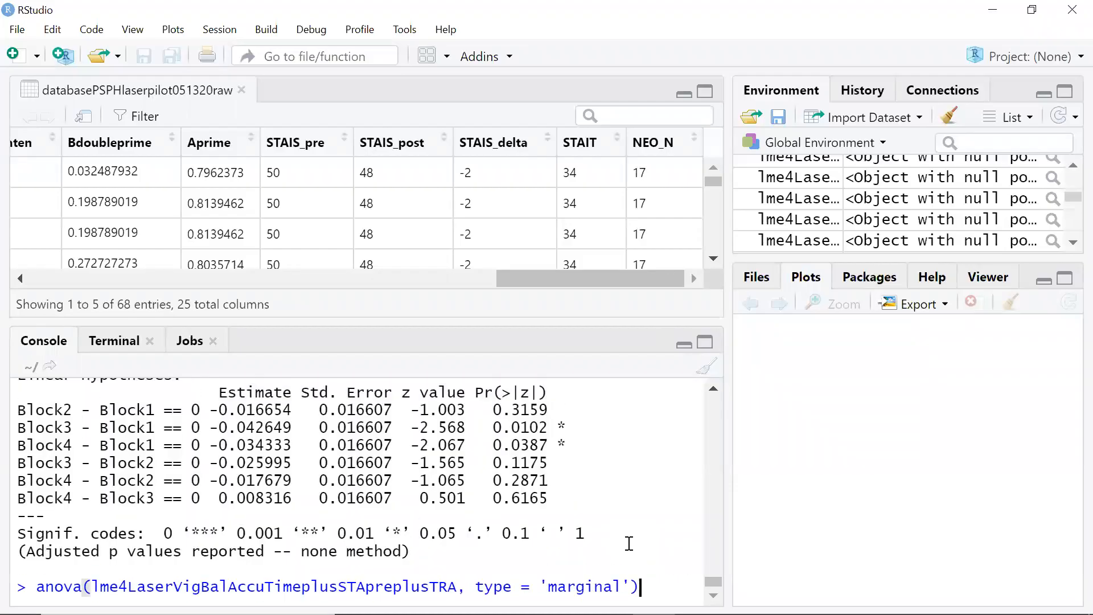
pyautogui.press('Up')
pyautogui.press('Up')
pyautogui.press('Up')
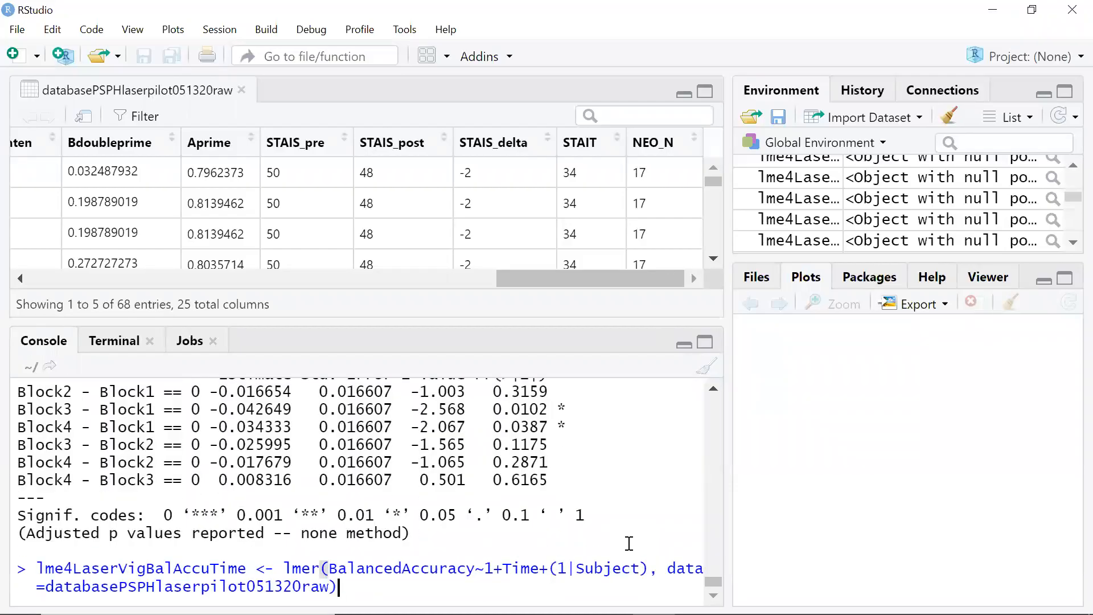
pyautogui.press('Up')
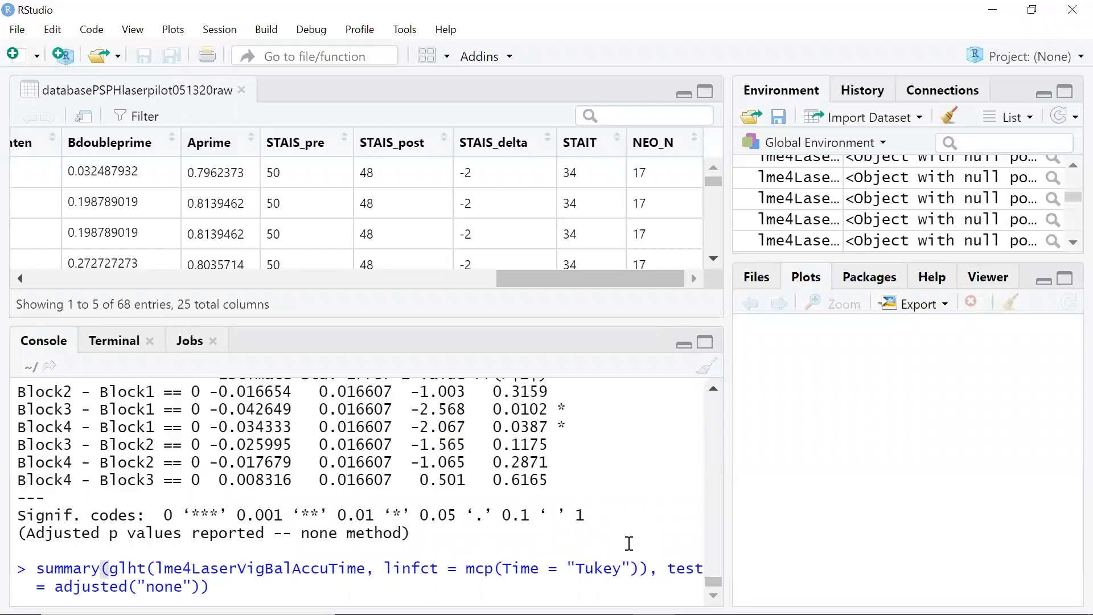
pyautogui.press('Down')
# Change the emmeans model to lme4LaserVigBalAccuTimeplusSTApretimesTRA and run the estimated marginal means for ~Time
pyautogui.press('Left')
pyautogui.press('Left')
pyautogui.press('Left')
pyautogui.press('Left')
pyautogui.press('Left')
pyautogui.press('Left')
pyautogui.press('Left')
pyautogui.press('Left')
pyautogui.press('Left')
pyautogui.press('Left')
pyautogui.press('Left')
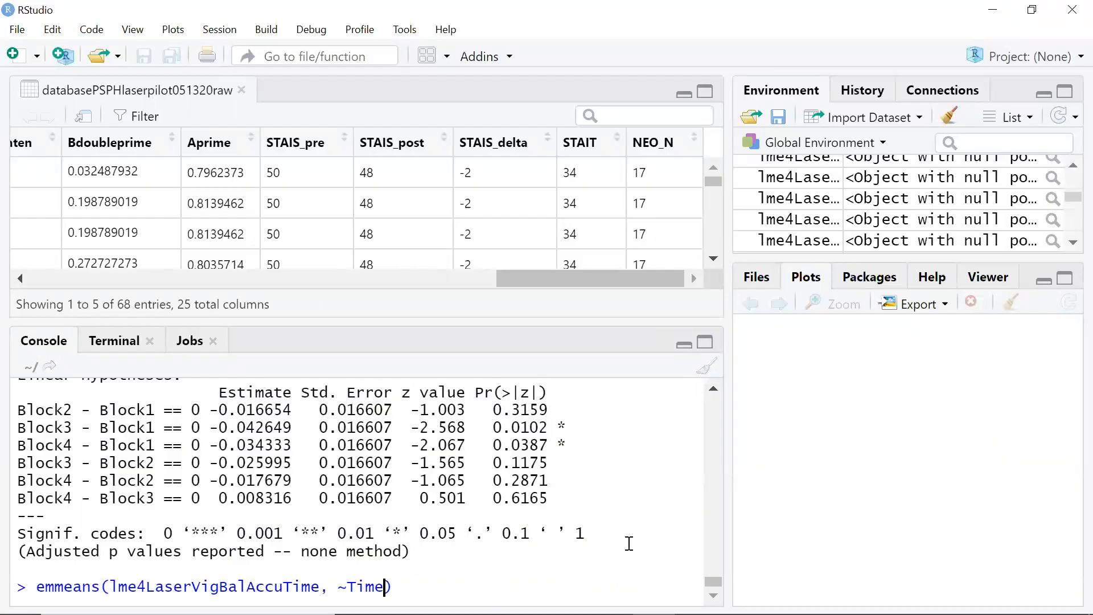
pyautogui.press('End')
pyautogui.press('Left')
pyautogui.press('Left')
pyautogui.press('Left')
pyautogui.press('Left')
pyautogui.press('Left')
pyautogui.press('Left')
pyautogui.press('Left')
pyautogui.press('Left')
pyautogui.press('Left')
pyautogui.press('Left')
pyautogui.press('Right')
pyautogui.press('Right')
pyautogui.click(715, 391)
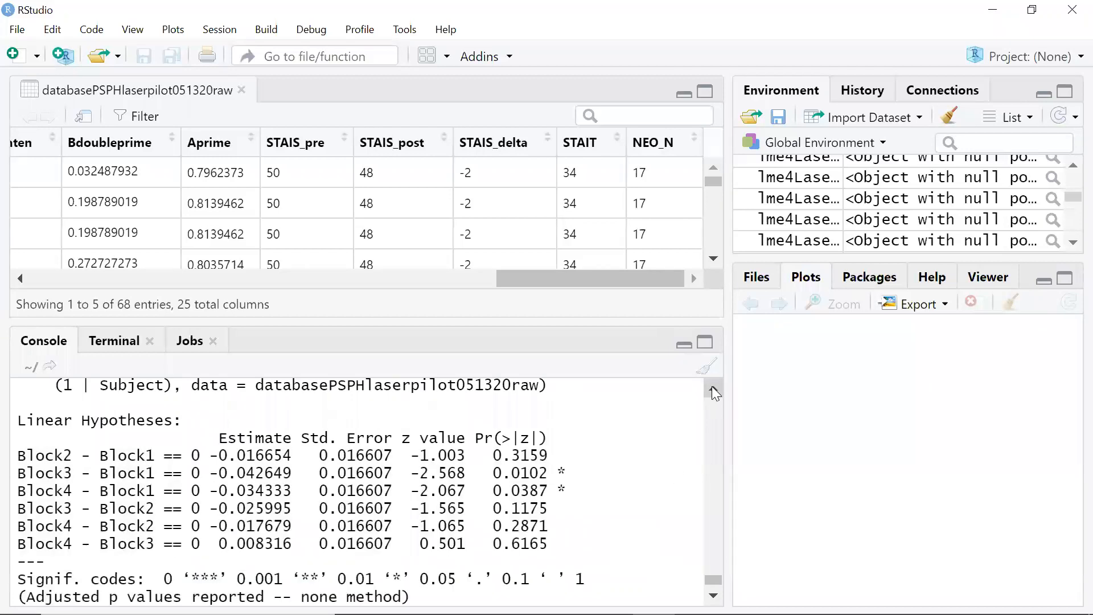
pyautogui.click(715, 390)
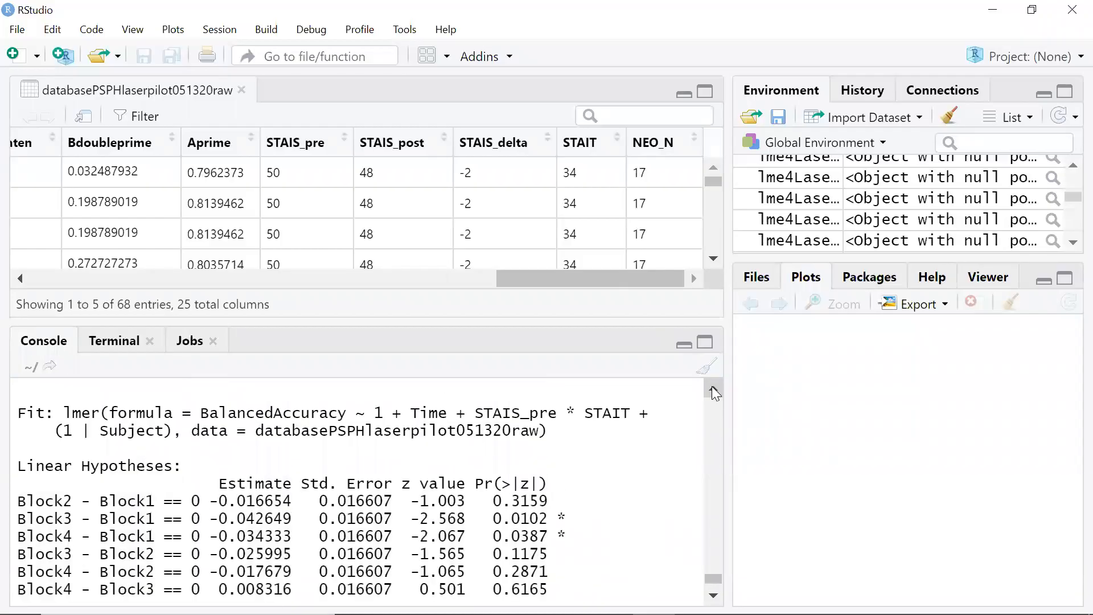
pyautogui.click(715, 392)
pyautogui.click(714, 392)
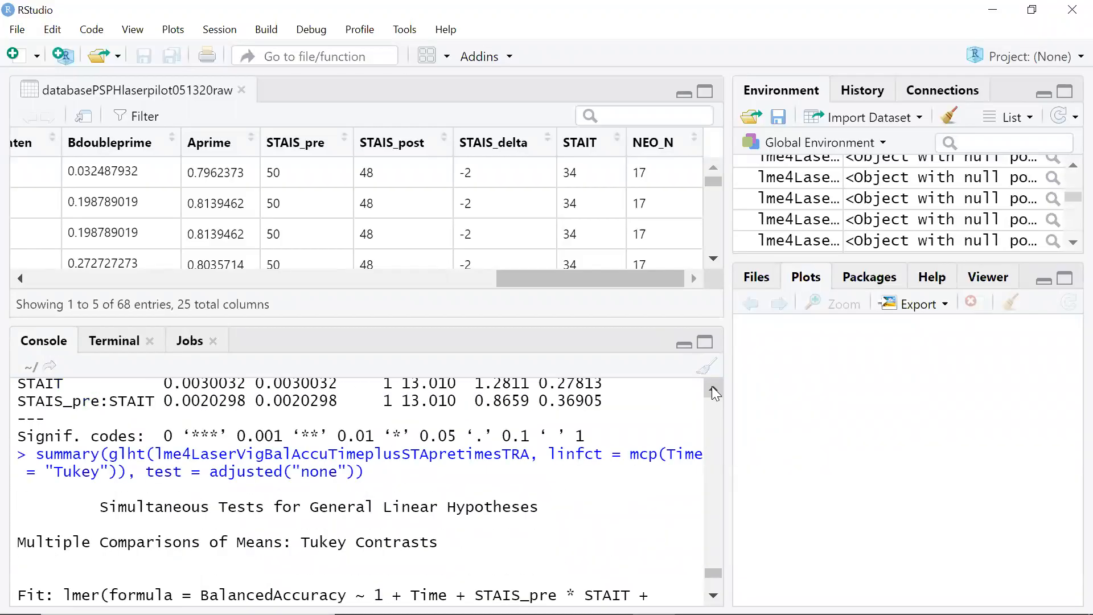
pyautogui.write('pl, ~Time)')
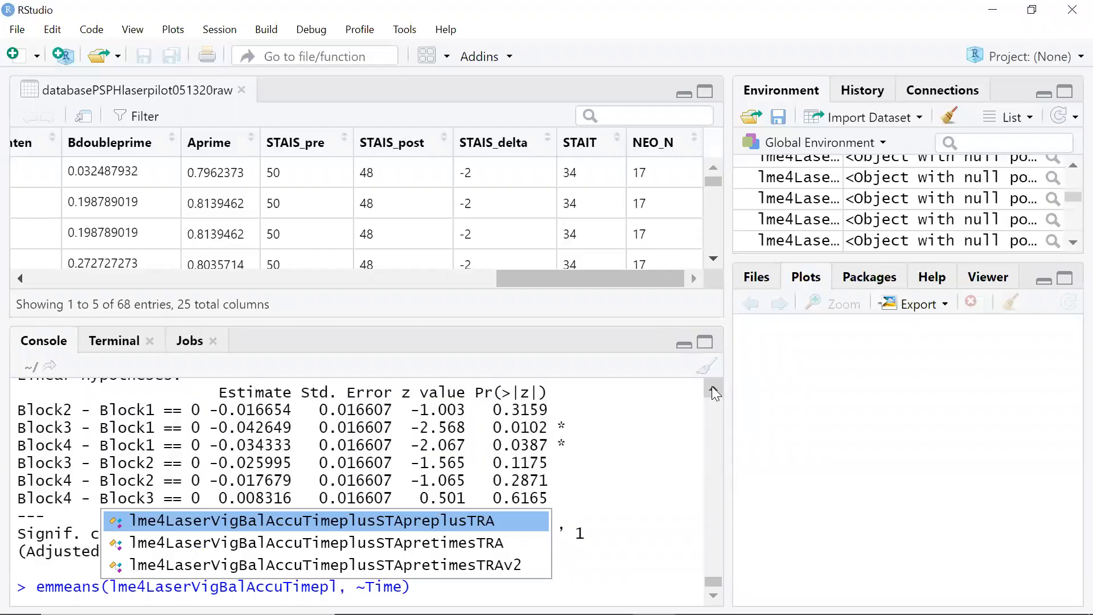
pyautogui.press('Down')
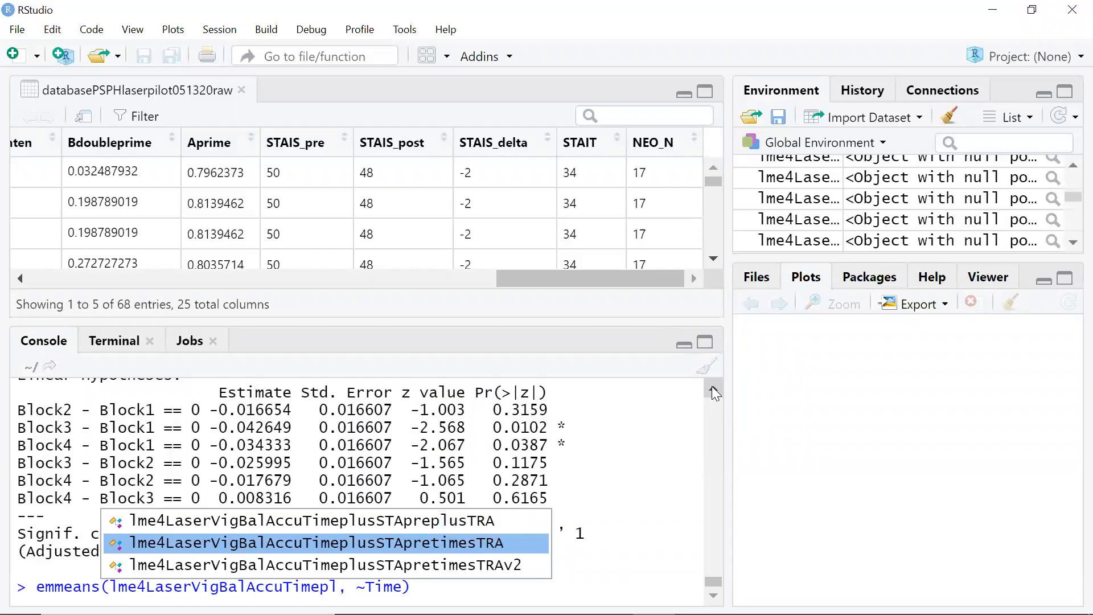
pyautogui.press('Return')
pyautogui.press('Return')
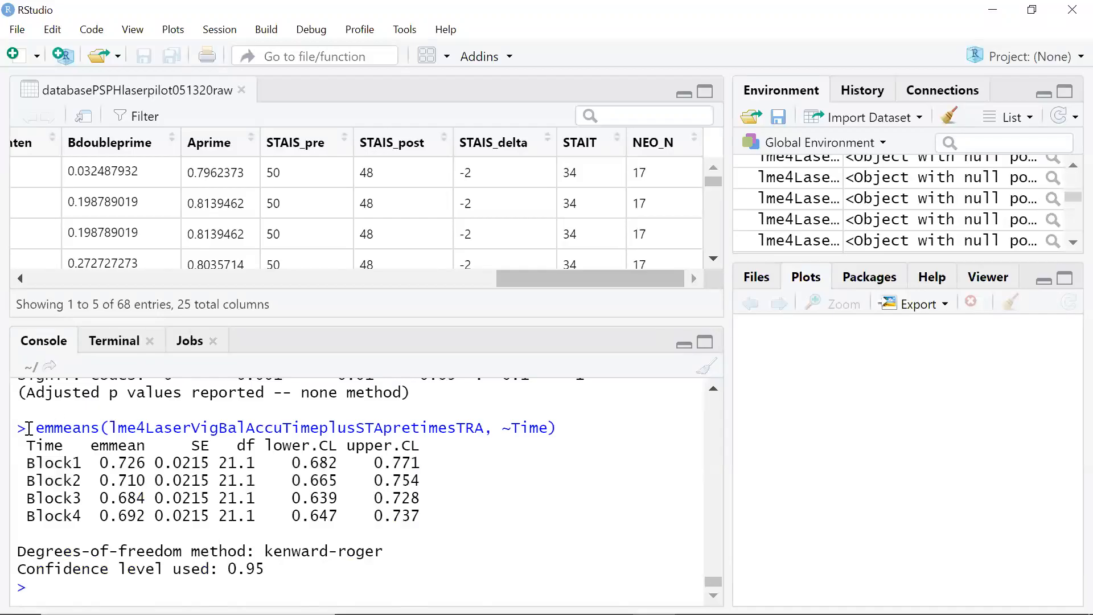
# Copy the new emmeans command with its full output and paste it in the Word document between the earlier emmeans results and the second Tukey comparisons
pyautogui.moveTo(19, 428); pyautogui.dragTo(332, 572)
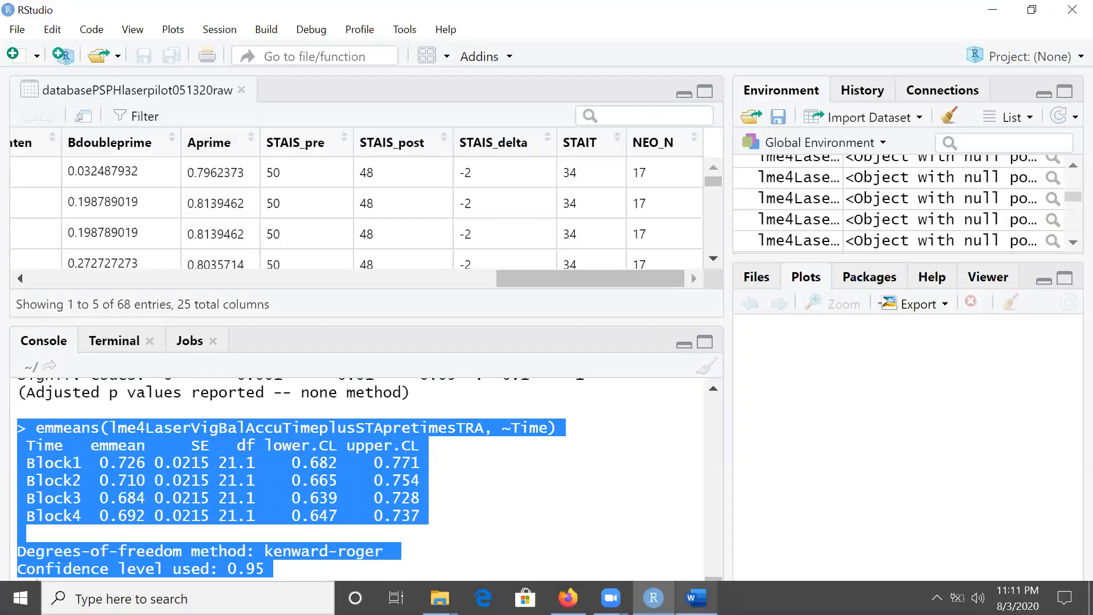
pyautogui.click(696, 598)
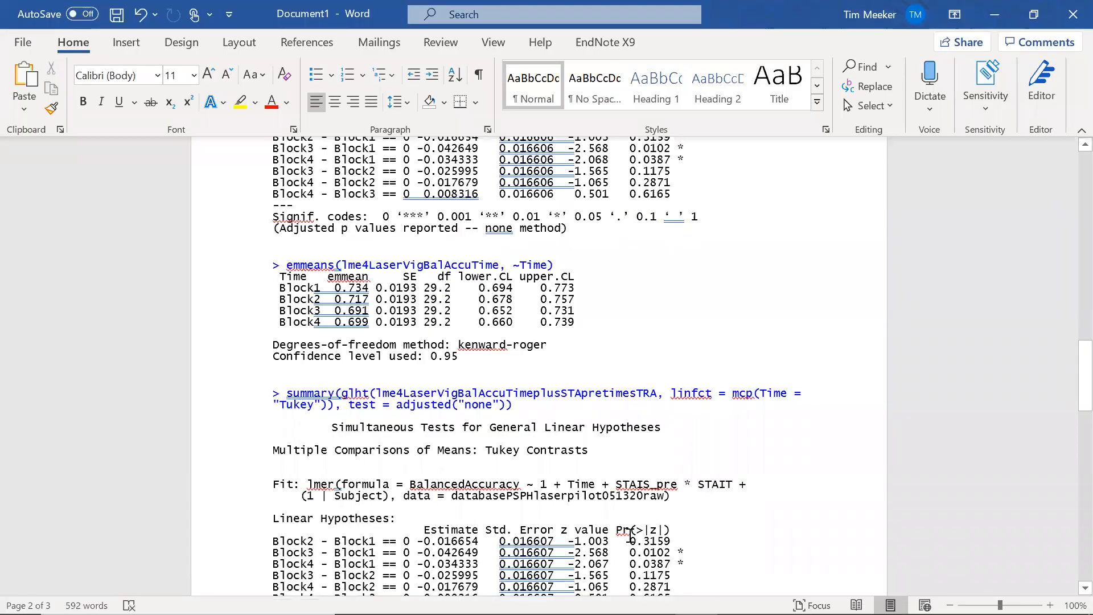
pyautogui.click(556, 371)
pyautogui.write('> emmeans(lme4LaserVigBalAccuTimeplusSTApretimesTRA, ~Time)  Time   emmean     SE   df lower.CL upper.CL  Block1  0.726 0.0215 21.1    0.682    0.771  Block2  0.710 0.0215 21.1    0.665    0.754  Block3  0.684 0.0215 21.1    0.639    0.728  Block4  0.692 0.0215 21.1    0.647    0.737  Degrees-of-freedom method: kenward-roger Confidence level used: 0.95')
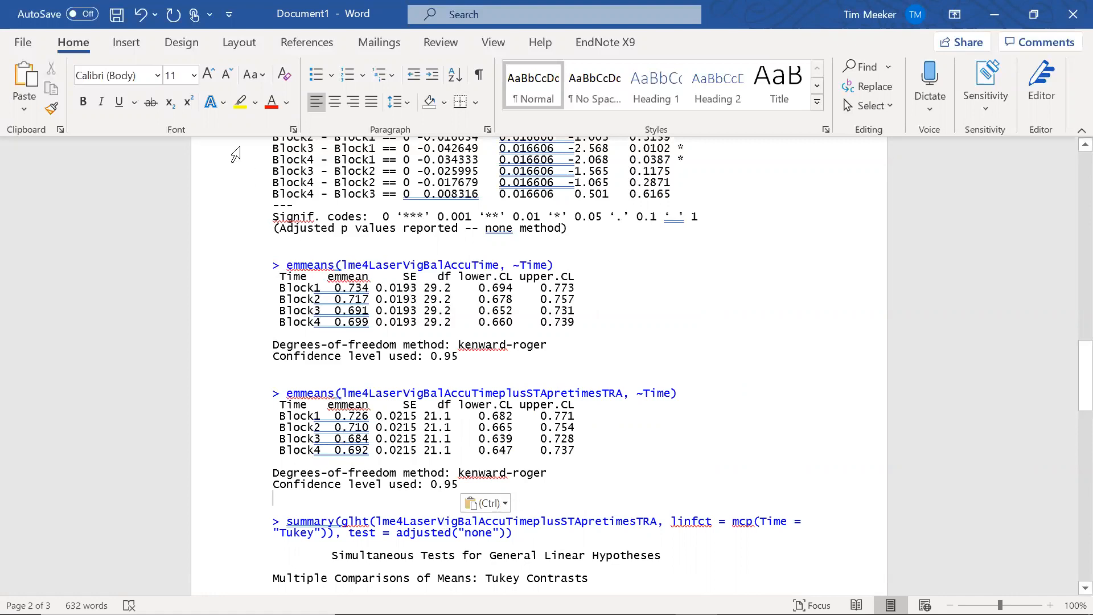
# Start saving the Word document as a new file in the Desktop folder
pyautogui.click(23, 42)
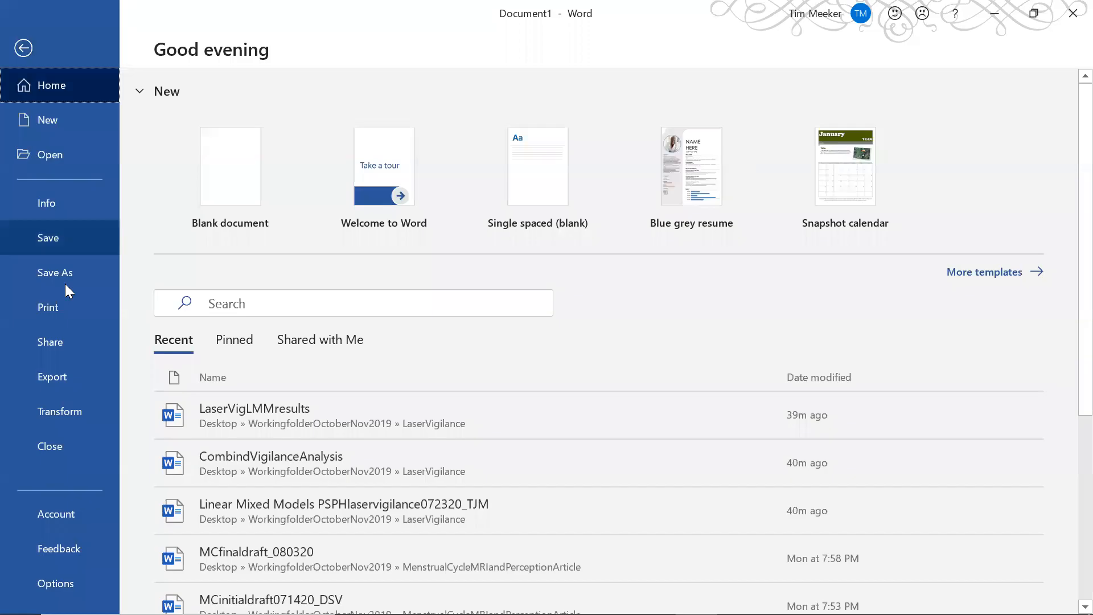
pyautogui.click(63, 284)
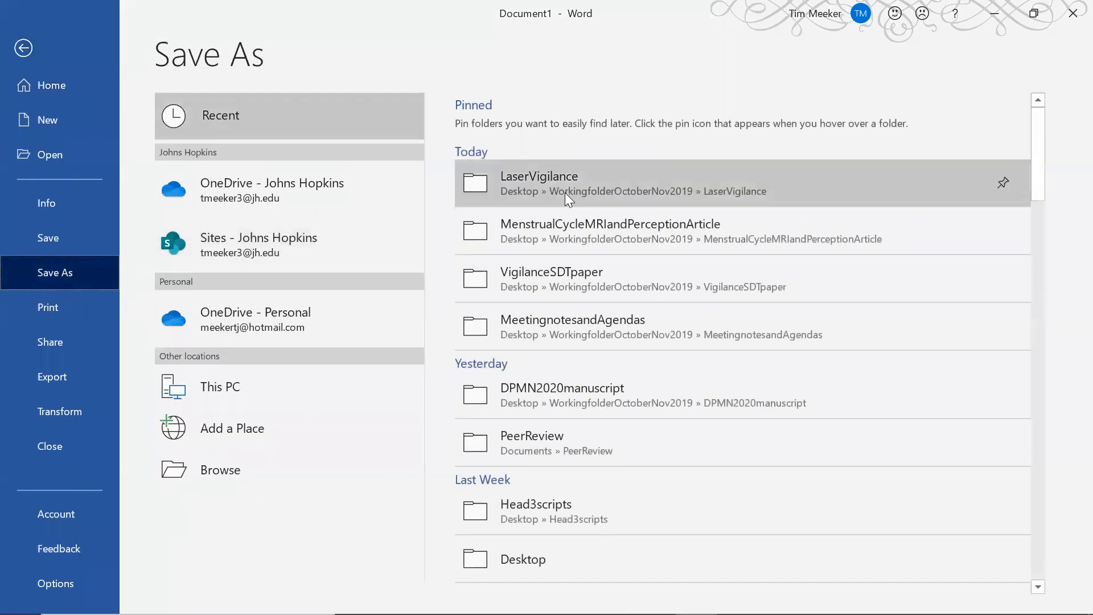
pyautogui.click(574, 564)
pyautogui.click(497, 130)
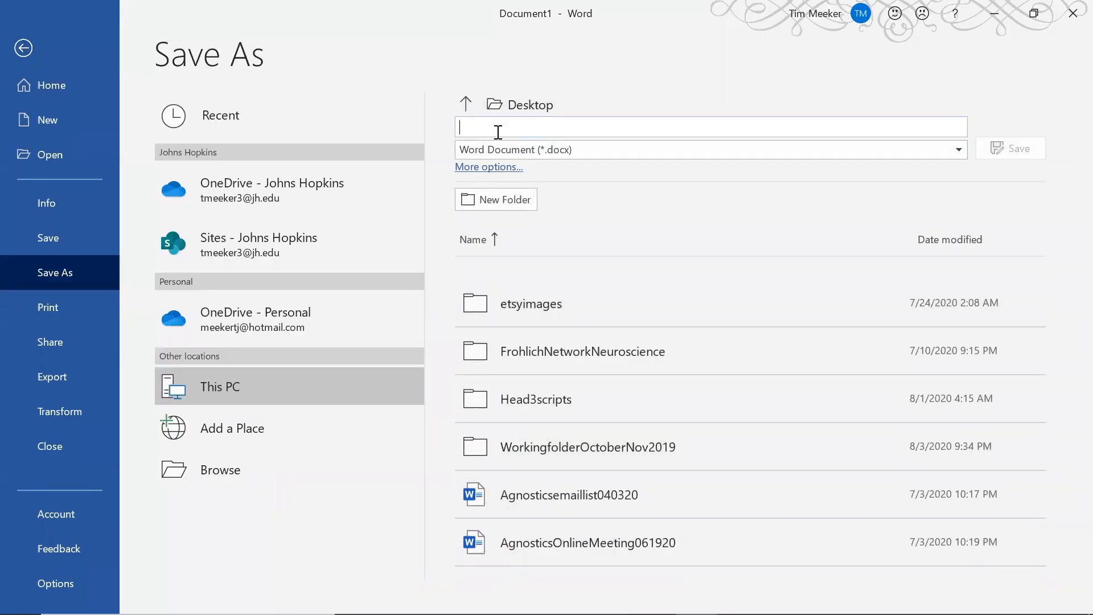
pyautogui.write('L')
pyautogui.press('BackSpace')
pyautogui.write('L')
pyautogui.press('BackSpace')
pyautogui.write('TIMES')
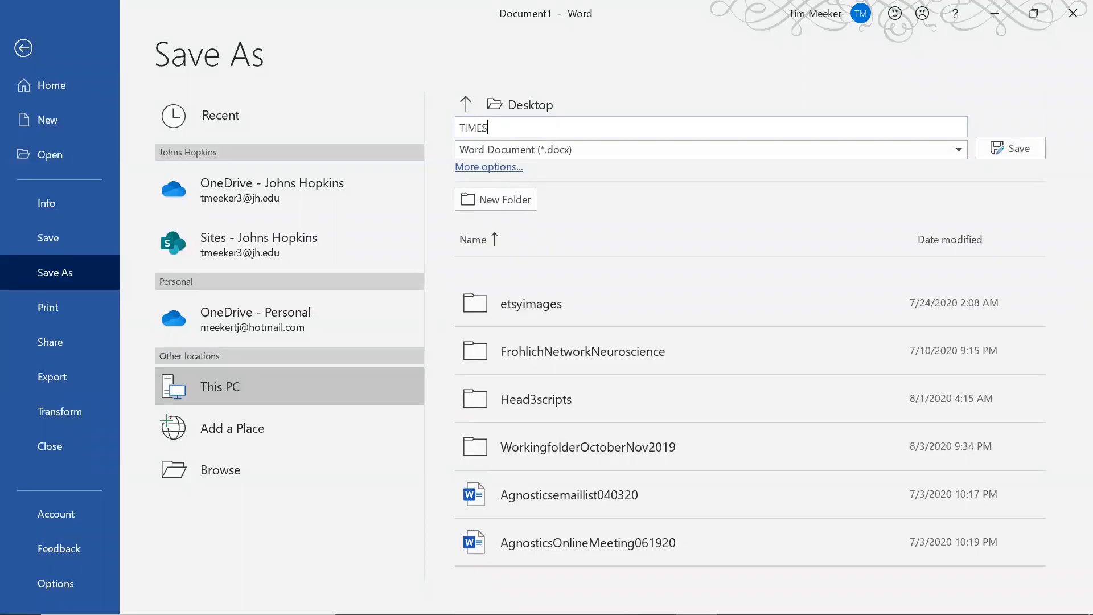
pyautogui.press('BackSpace')
pyautogui.press('BackSpace')
pyautogui.press('BackSpace')
pyautogui.press('BackSpace')
pyautogui.press('BackSpace')
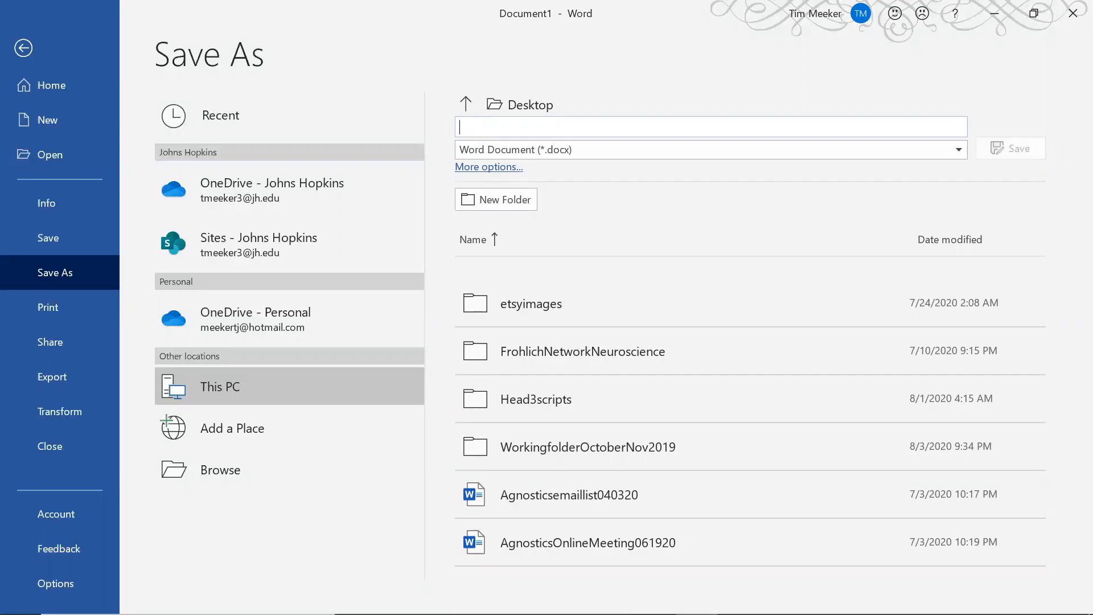
# Name the document Timeseriesexampleemmeans080320 and save it as a Word document
pyautogui.write('Time')
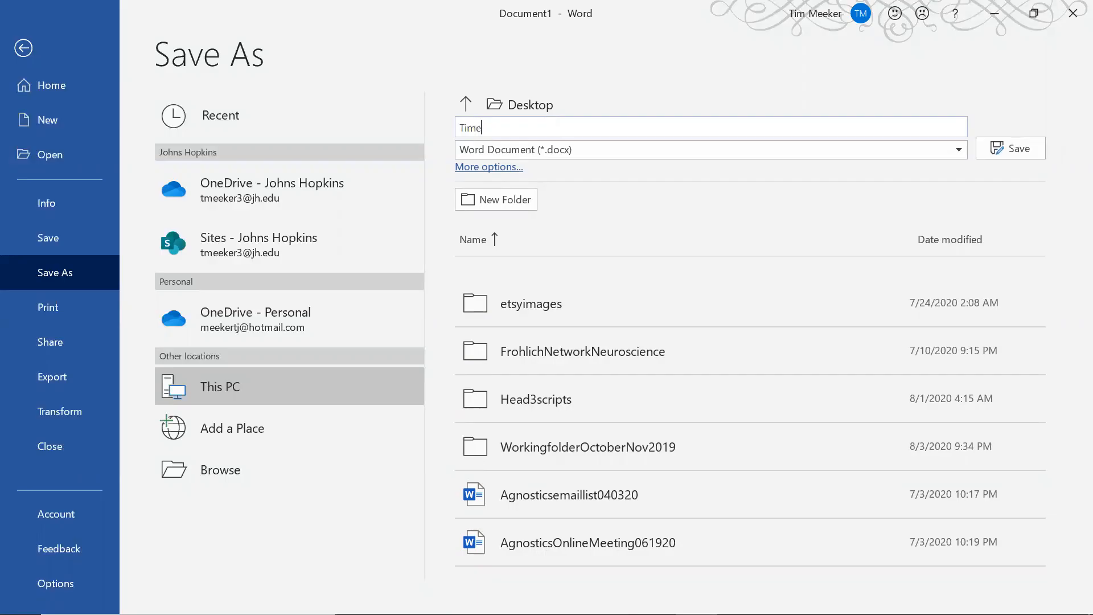
pyautogui.write('seriesexampleemmeans0803')
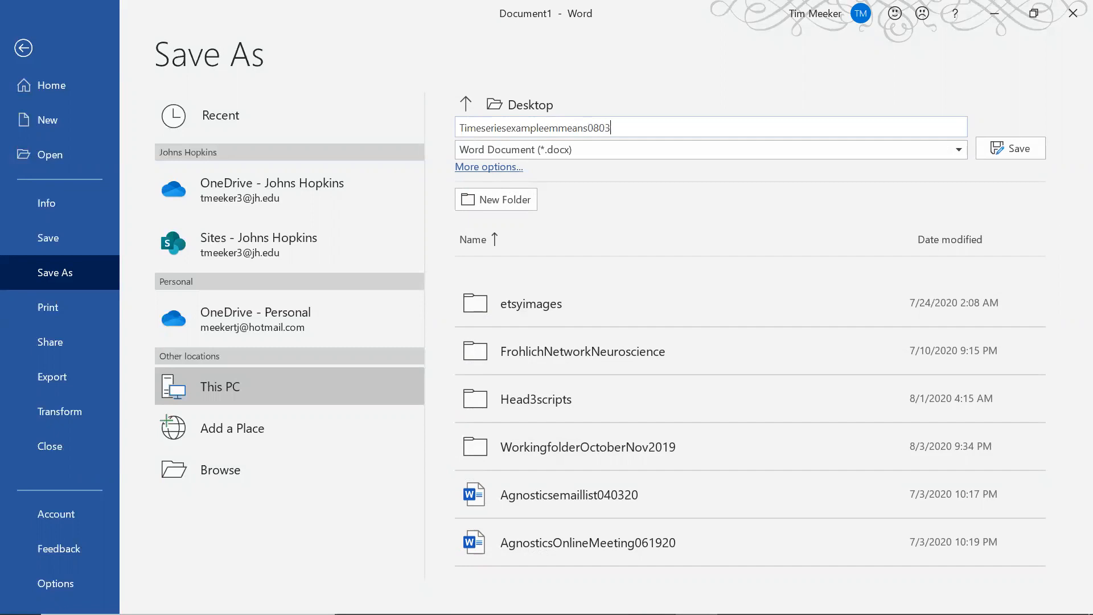
pyautogui.write('20')
pyautogui.press('Return')
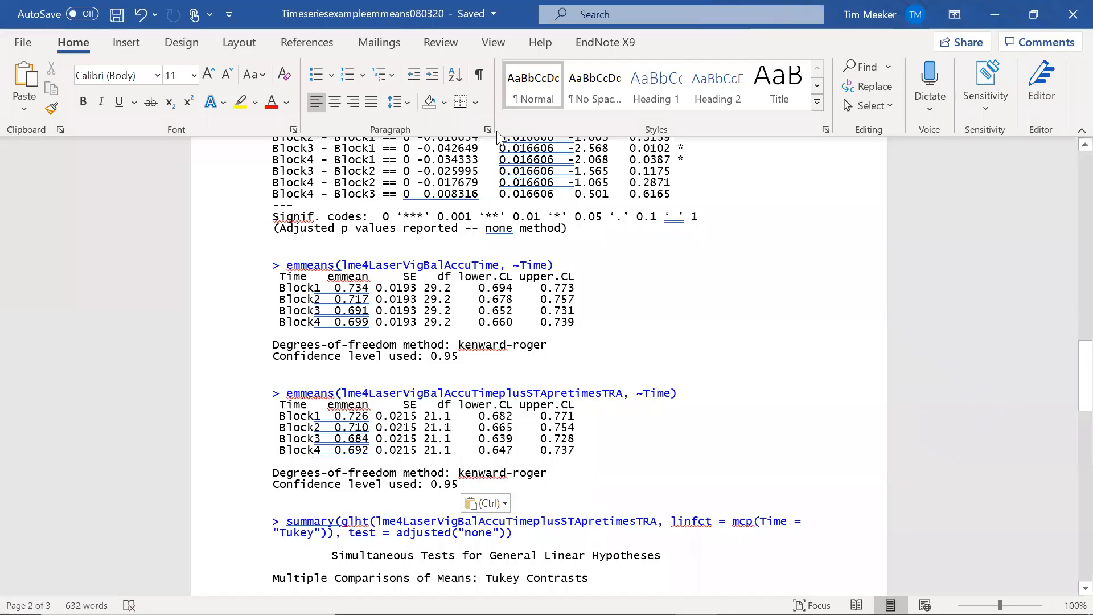
# Launch Excel from the Windows search and create a blank workbook
pyautogui.moveTo(526, 608)
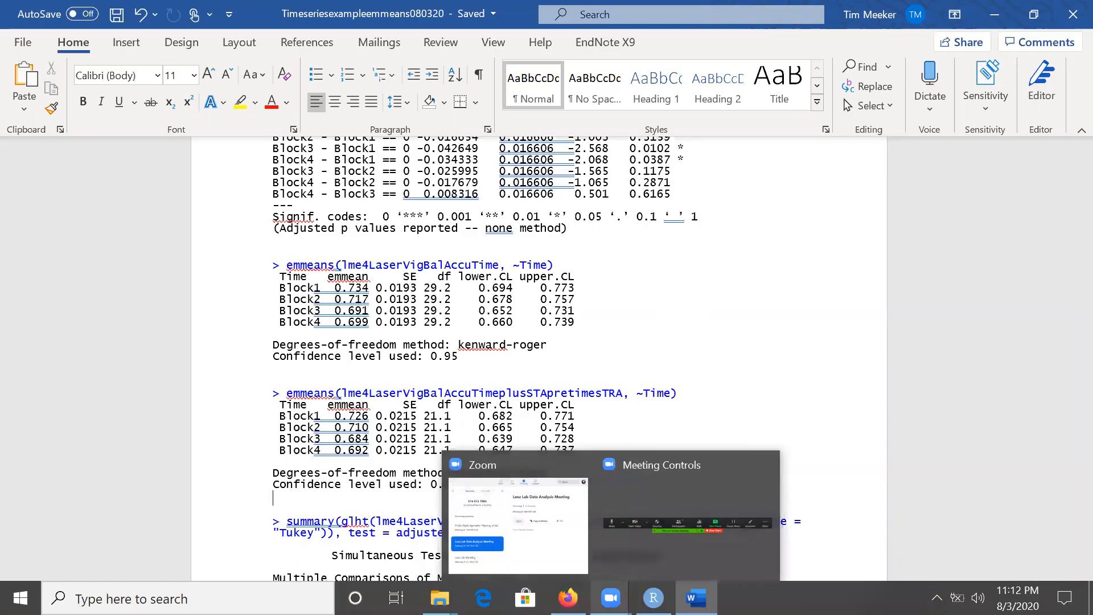
pyautogui.moveTo(567, 598)
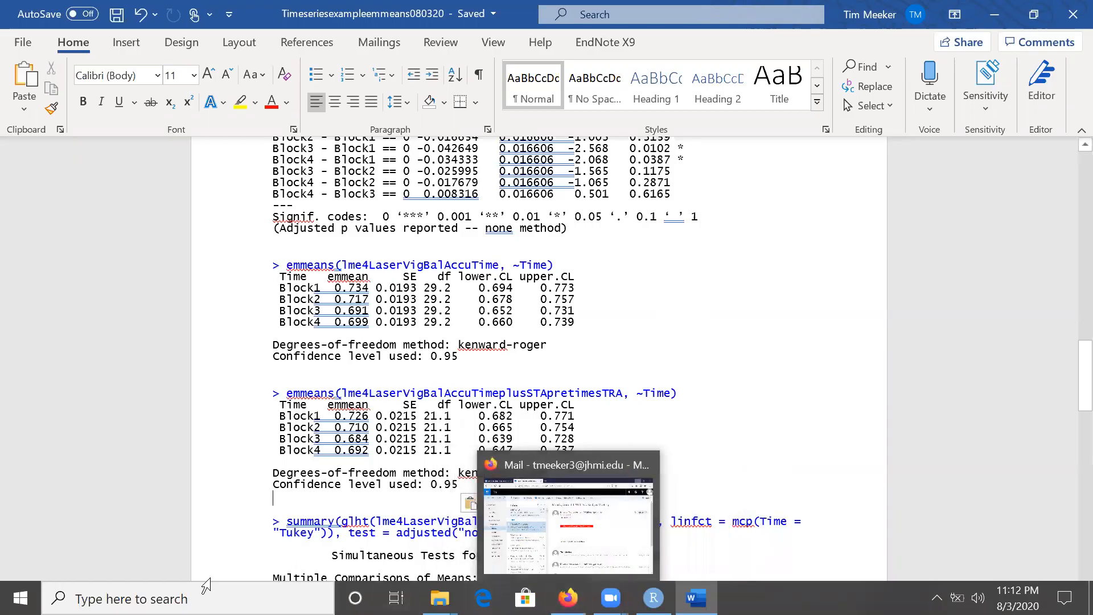
pyautogui.click(94, 598)
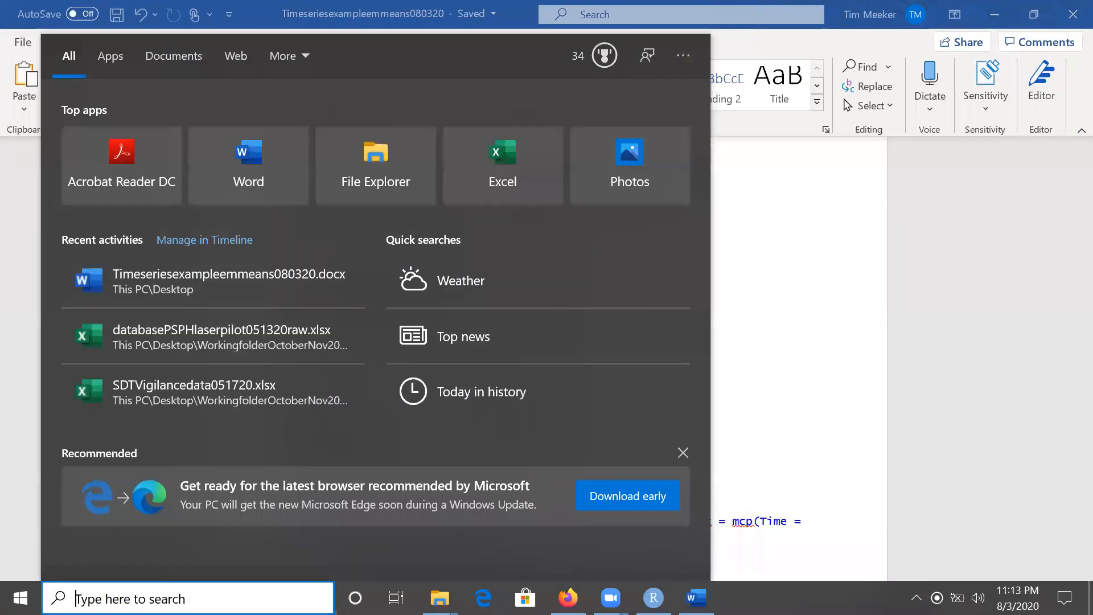
pyautogui.write('excelel')
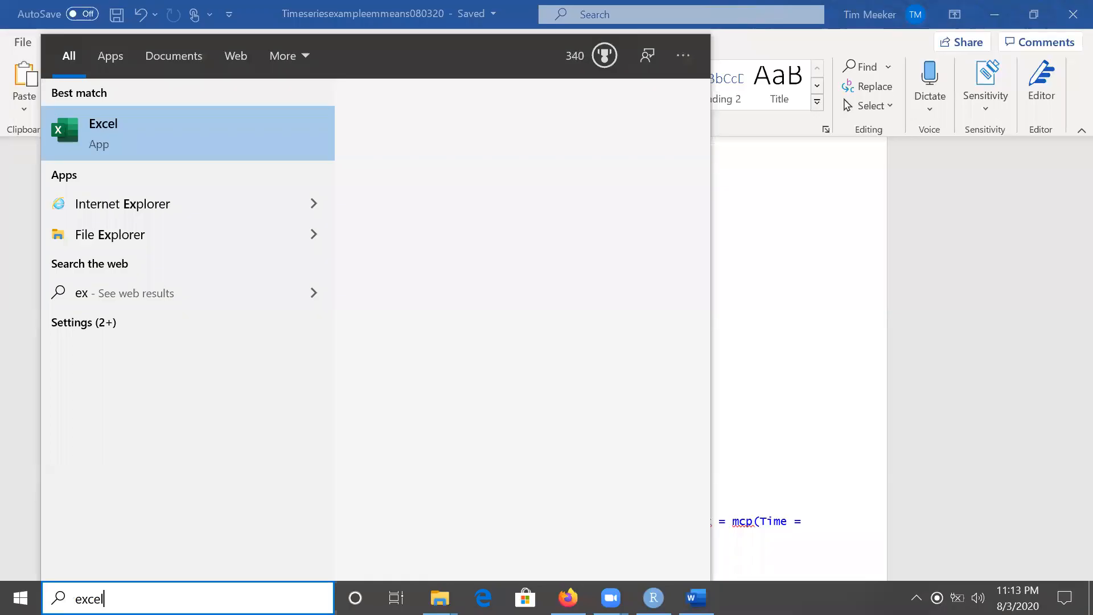
pyautogui.press('Return')
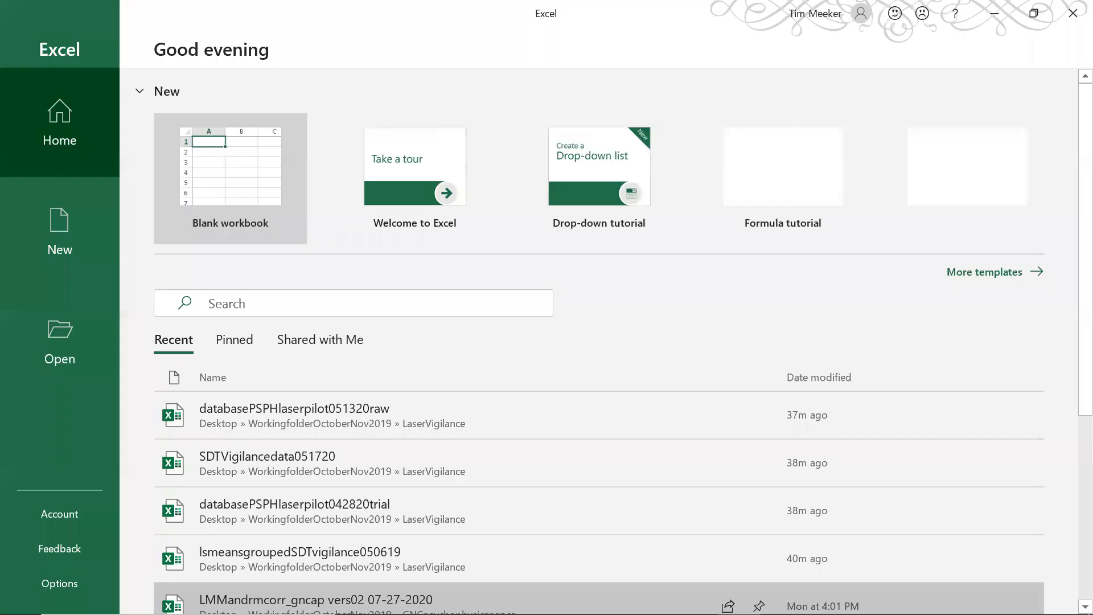
pyautogui.click(195, 151)
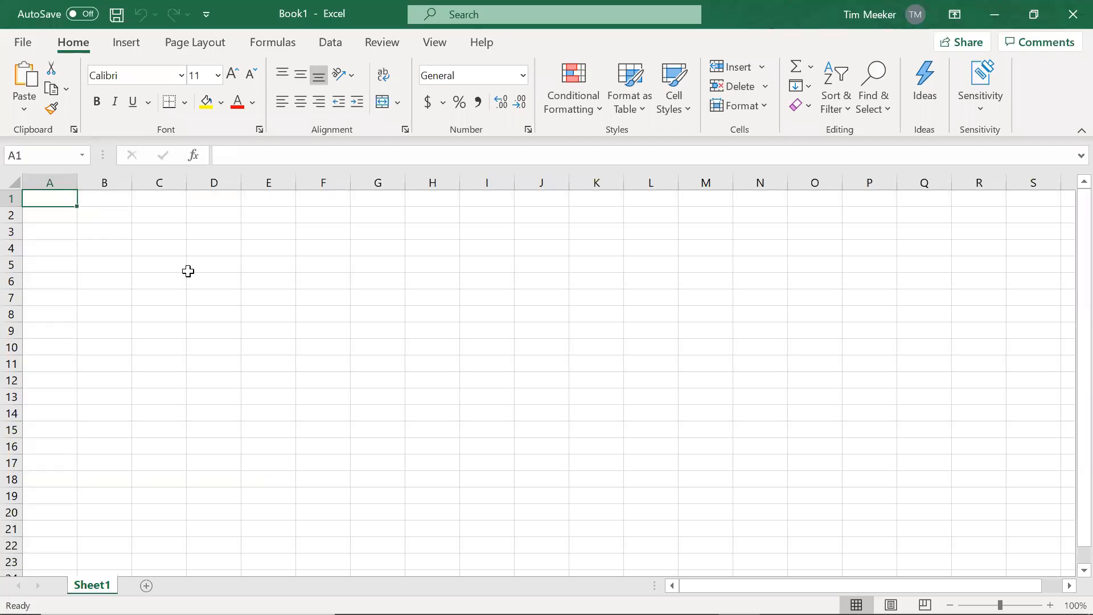
# Enter the column headings Mean in cell C3 and SEM in cell D3
pyautogui.click(169, 234)
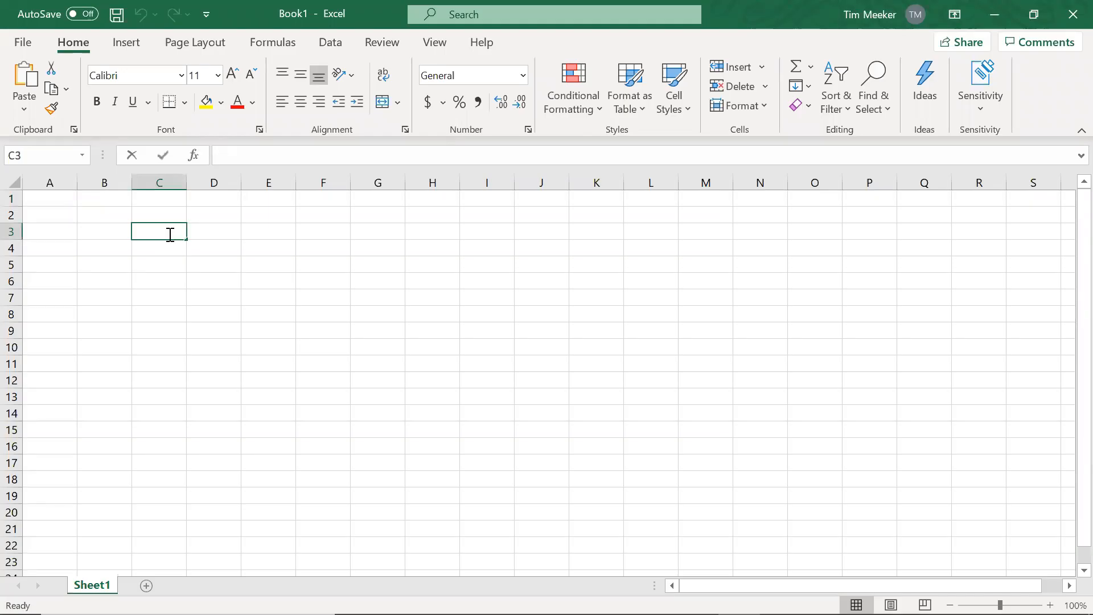
pyautogui.write('Mean')
pyautogui.press('Tab')
pyautogui.write('S')
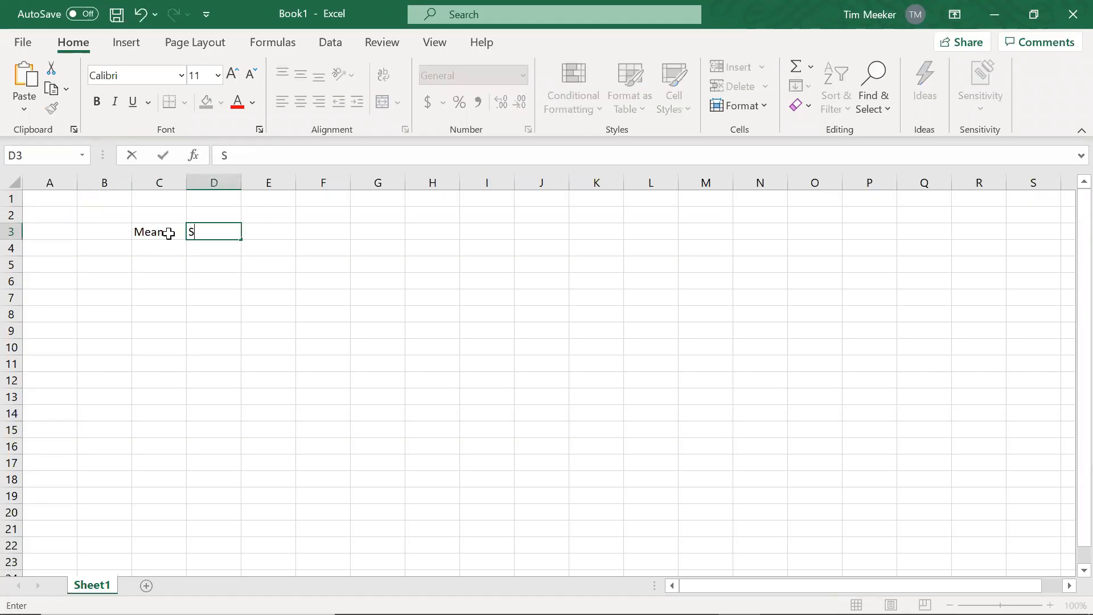
pyautogui.write('EM')
pyautogui.press('Return')
pyautogui.press('Return')
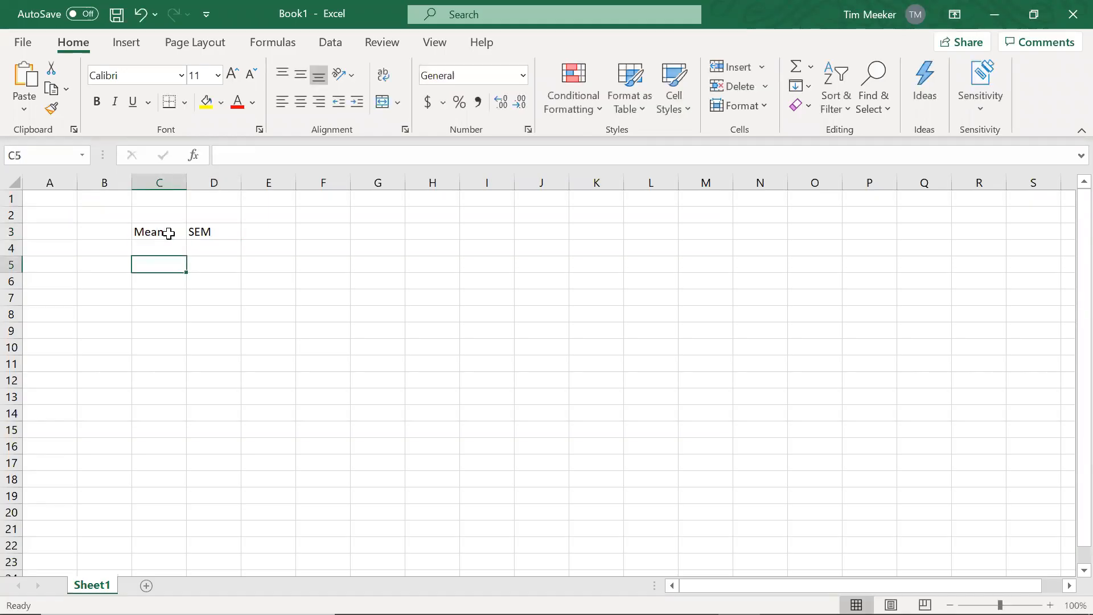
# Enter Block 1 in cell B4 and fill the series down to Block 4 in B7
pyautogui.press('Left')
pyautogui.press('Up')
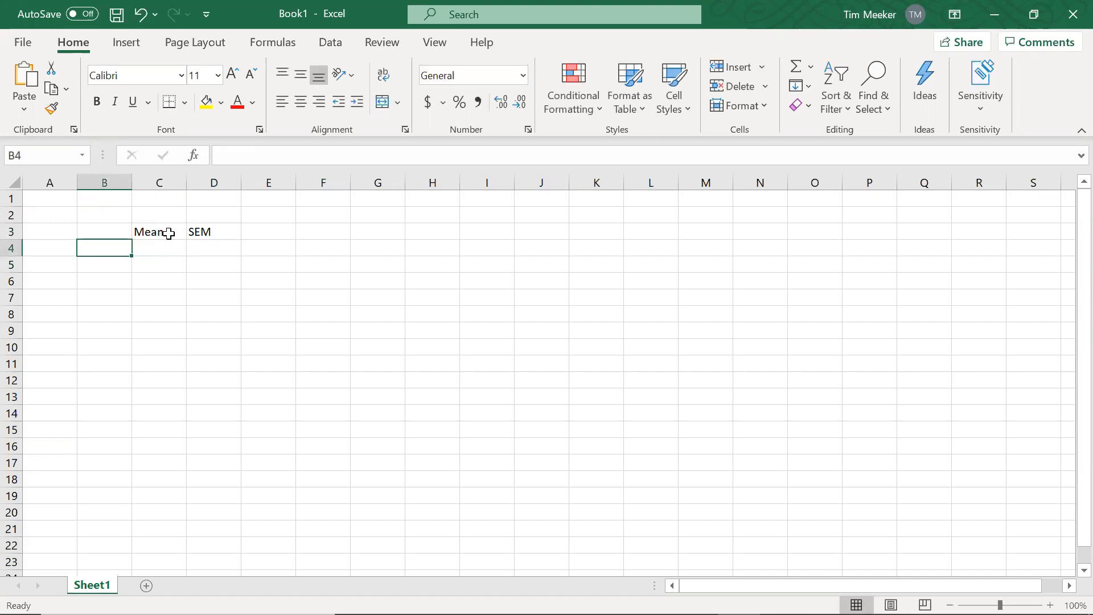
pyautogui.write('Blo')
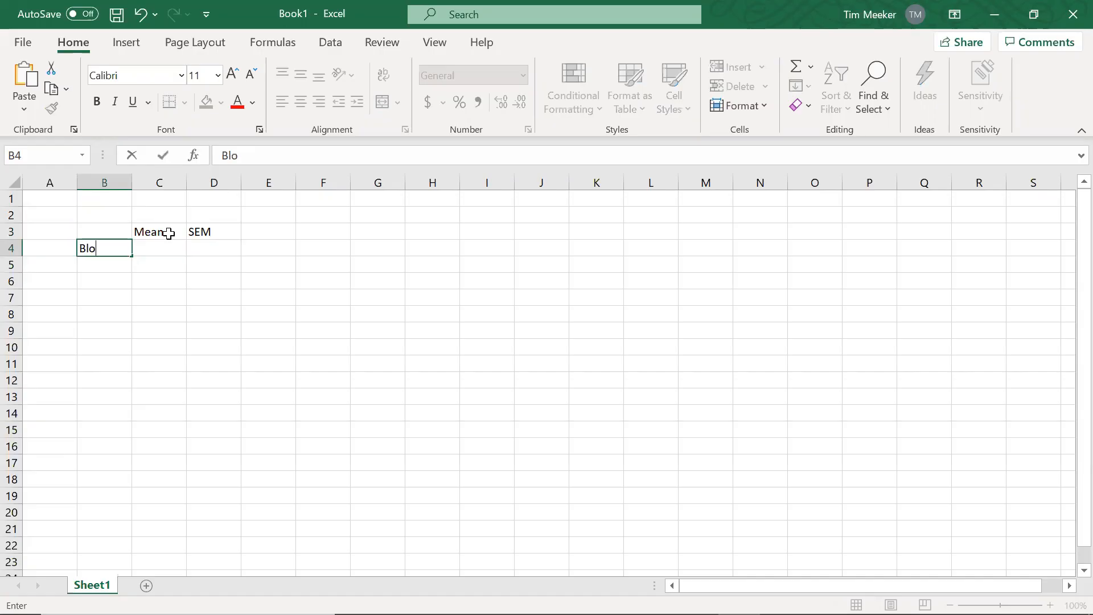
pyautogui.write('ck 1')
pyautogui.press('Return')
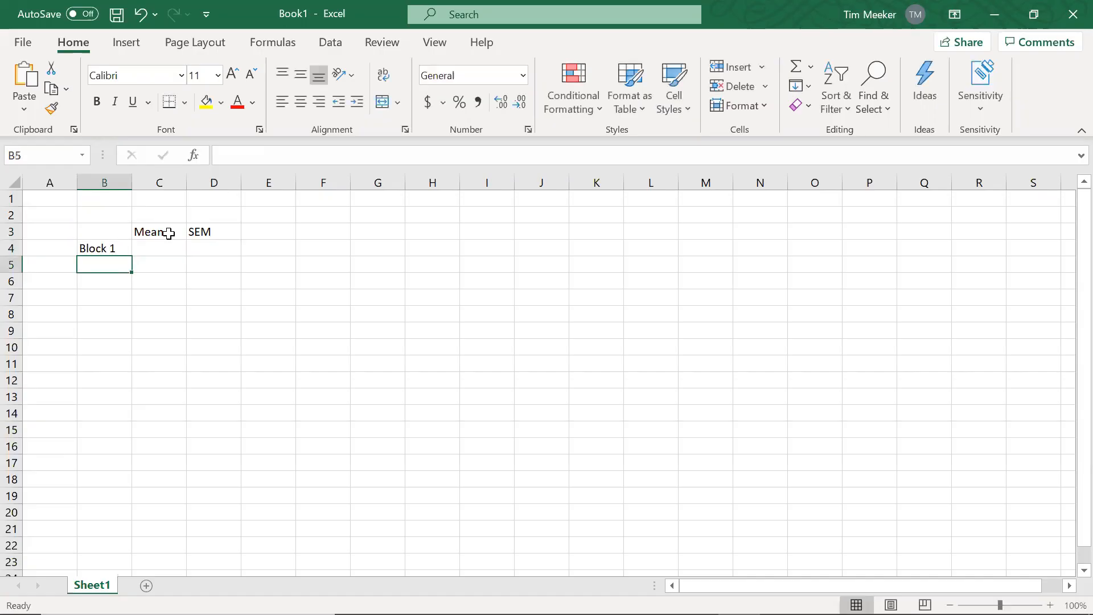
pyautogui.click(114, 247)
pyautogui.moveTo(134, 256); pyautogui.dragTo(128, 308)
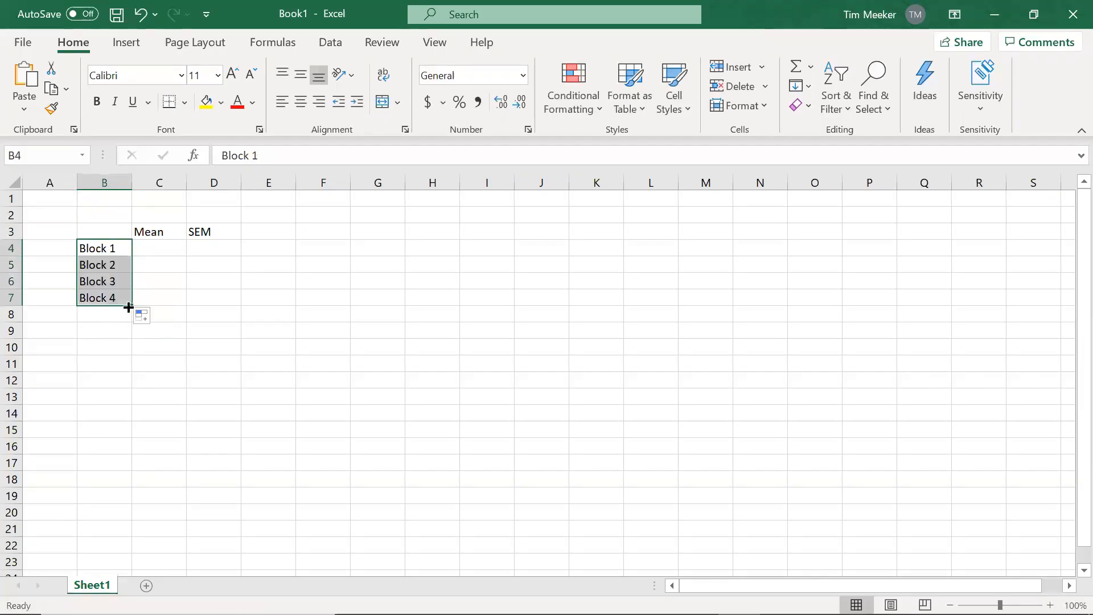
# Select cell C4, check the emmeans and SE values of the blocks in the Word document, and return to the Excel workbook
pyautogui.click(166, 246)
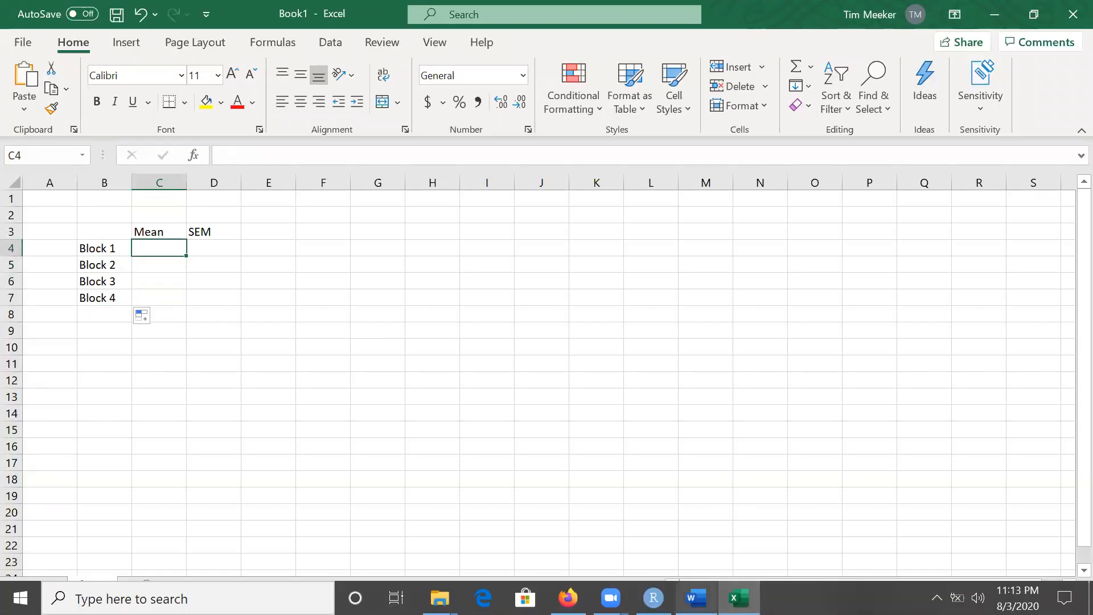
pyautogui.click(696, 598)
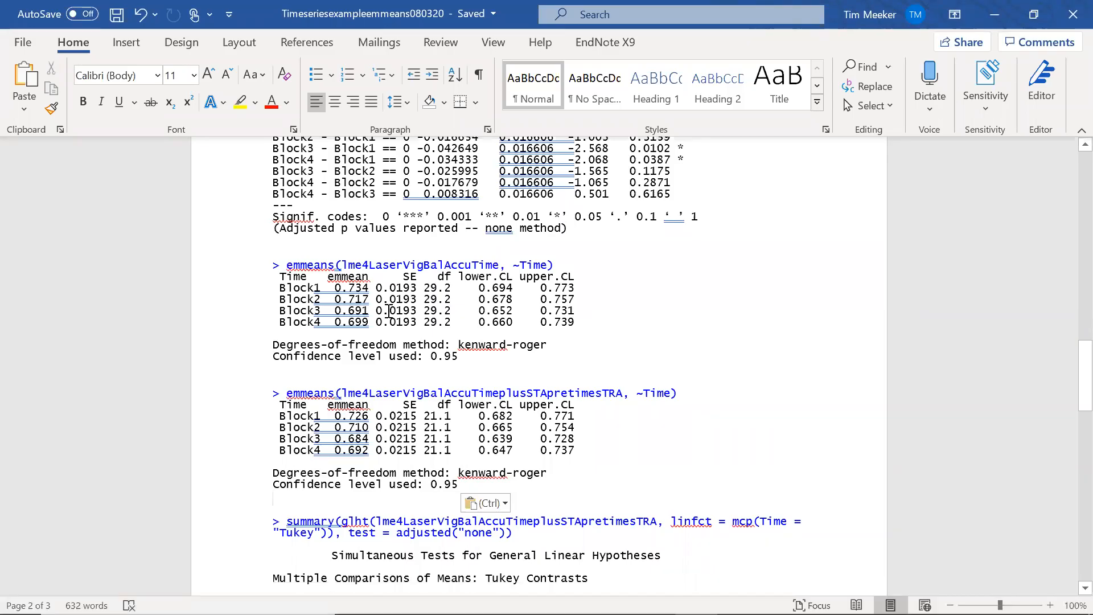
pyautogui.moveTo(696, 598)
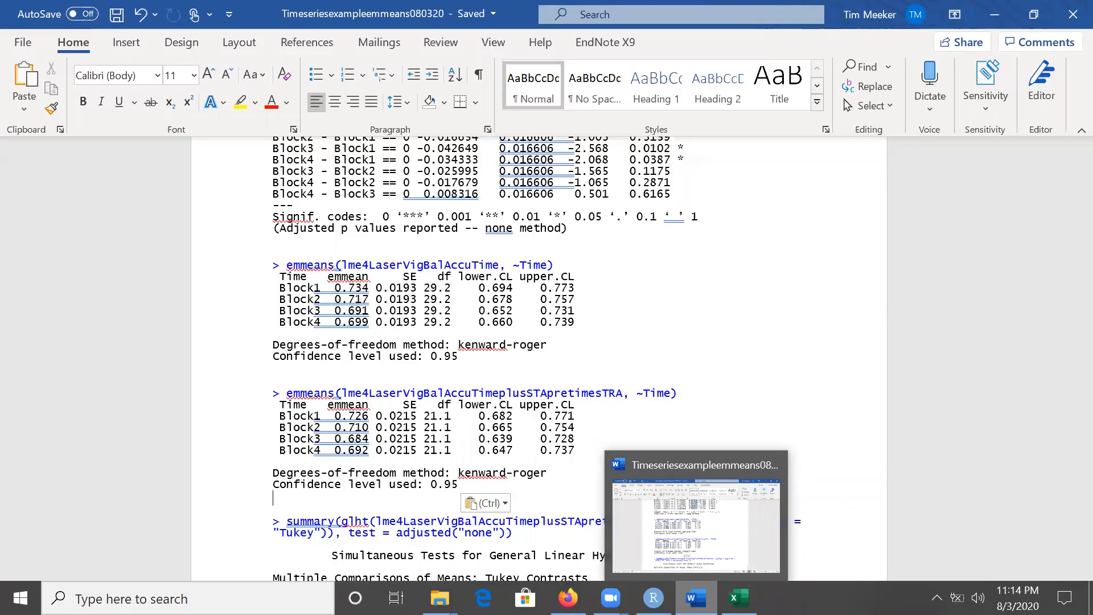
pyautogui.click(739, 598)
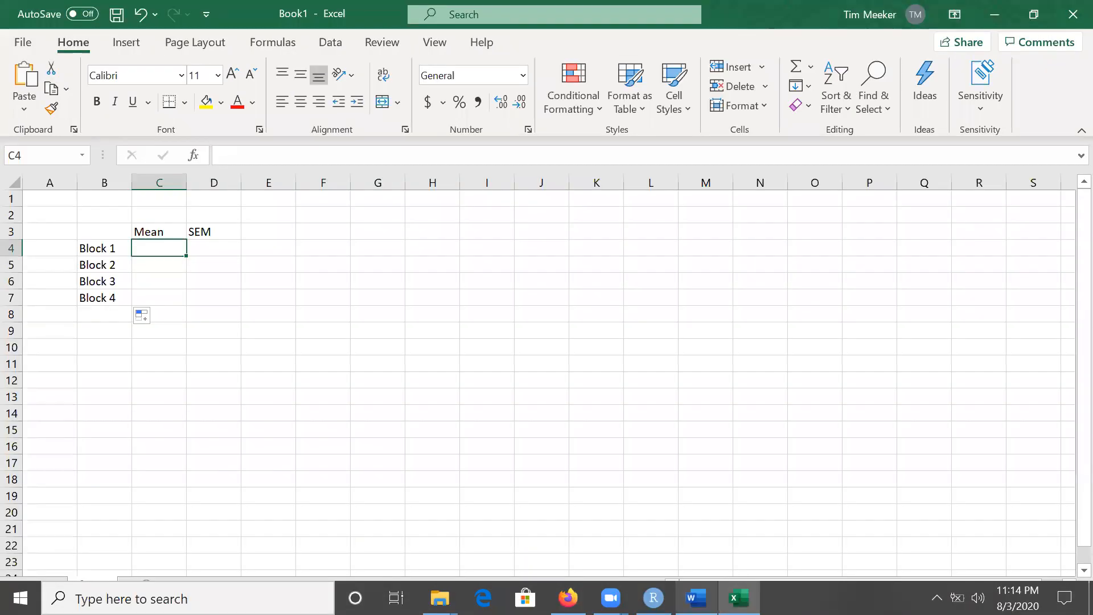
# Enter the SEM value 0.0193 in cell D4 and fill it down to D7
pyautogui.click(220, 248)
pyautogui.write('0.0193')
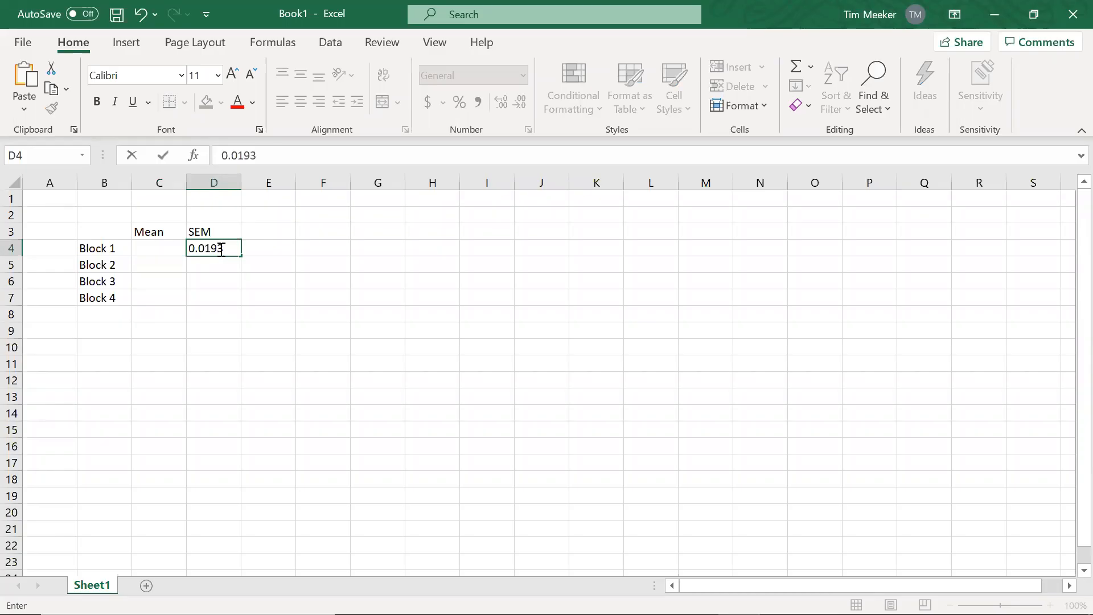
pyautogui.moveTo(242, 256); pyautogui.dragTo(242, 306)
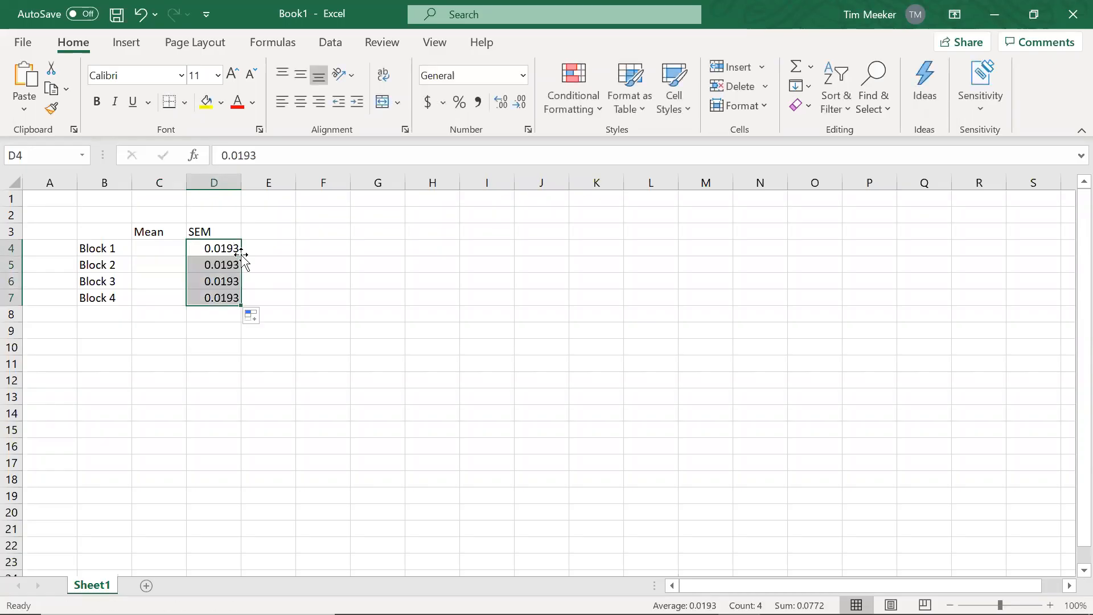
pyautogui.click(245, 431)
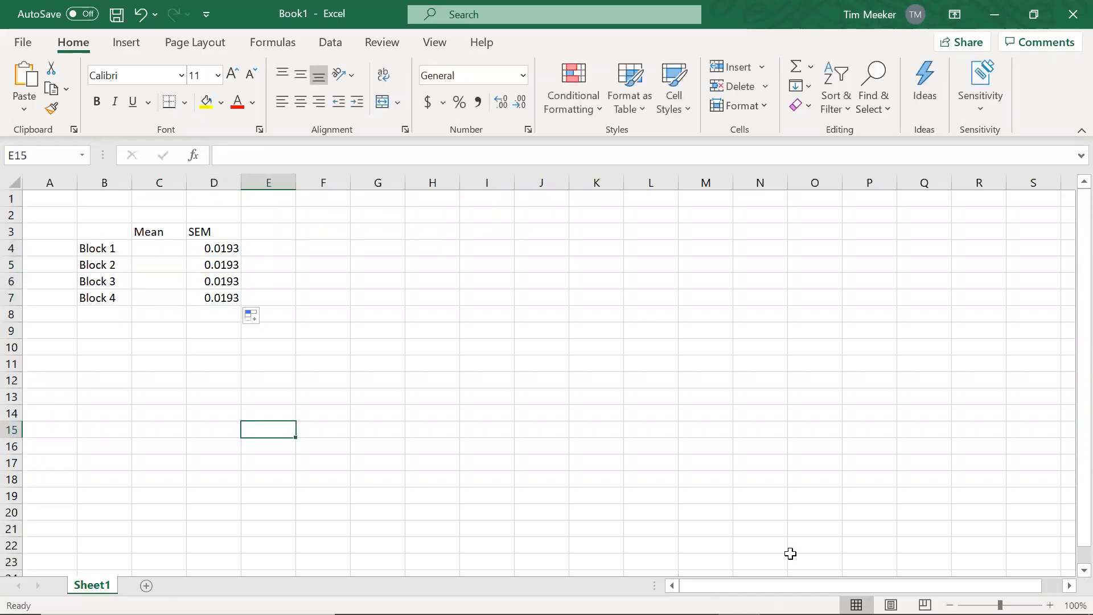
# Enter the Time-model emmeans from the Word document for Block 1 and Block 2: 0.734 in cell C4 and 0.717 in C5
pyautogui.click(696, 598)
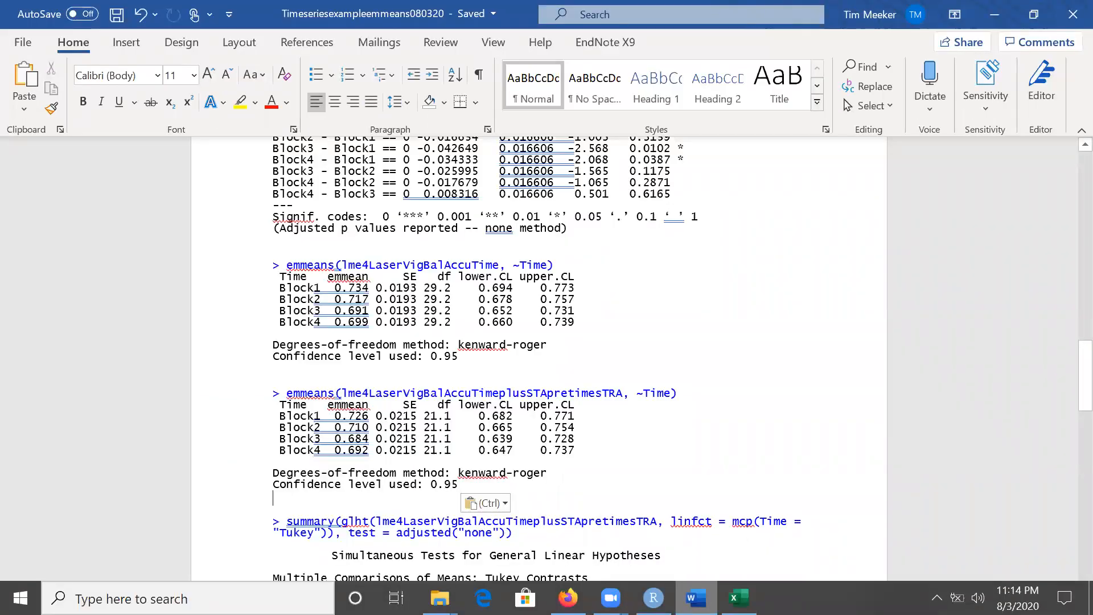
pyautogui.click(738, 598)
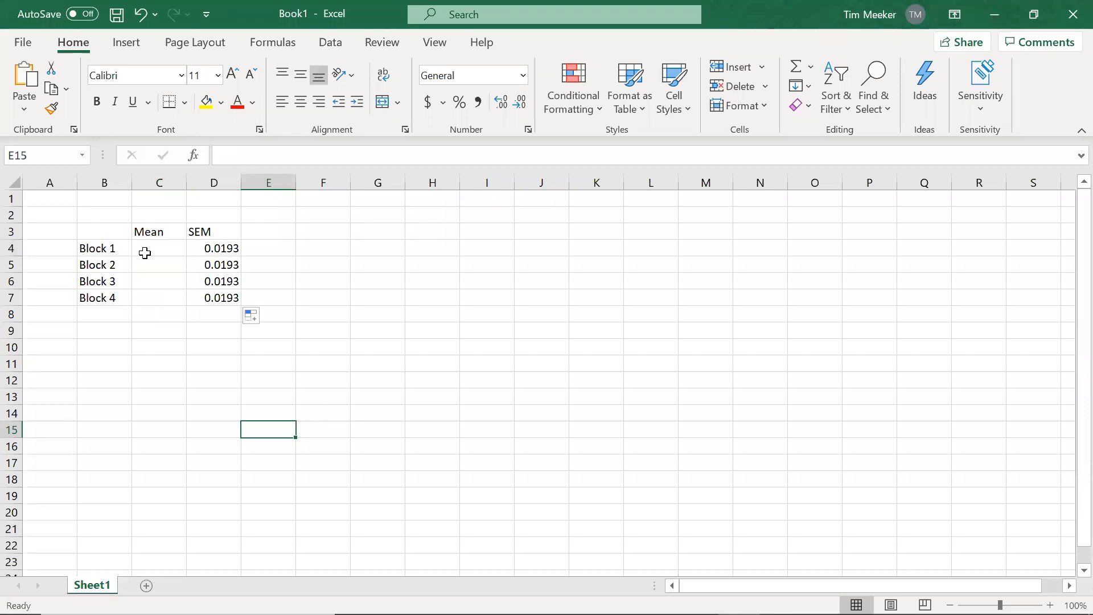
pyautogui.click(147, 252)
pyautogui.write('0.')
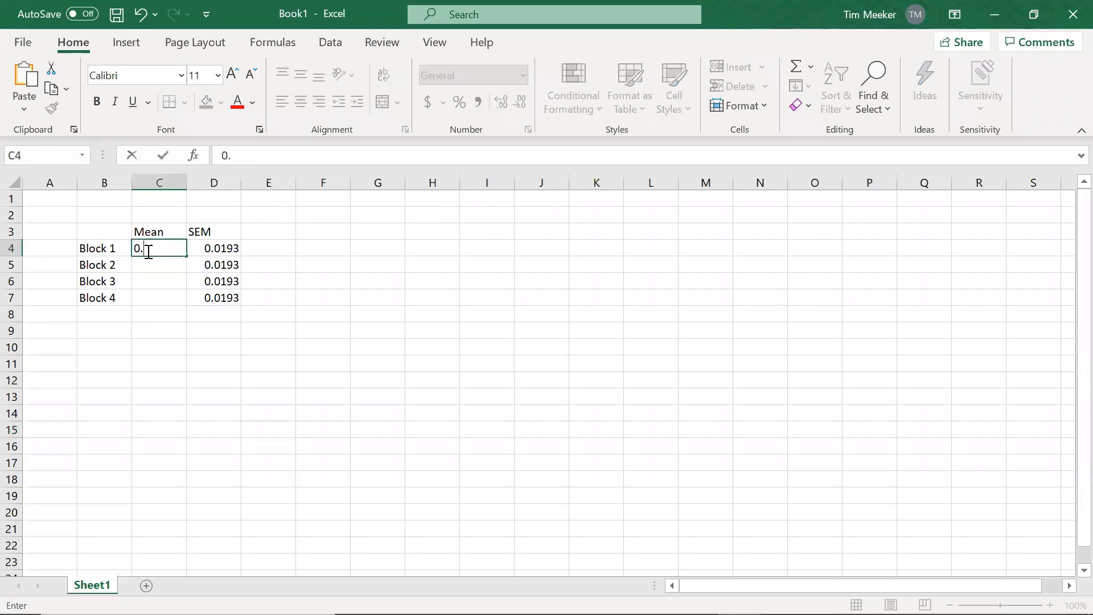
pyautogui.write('734')
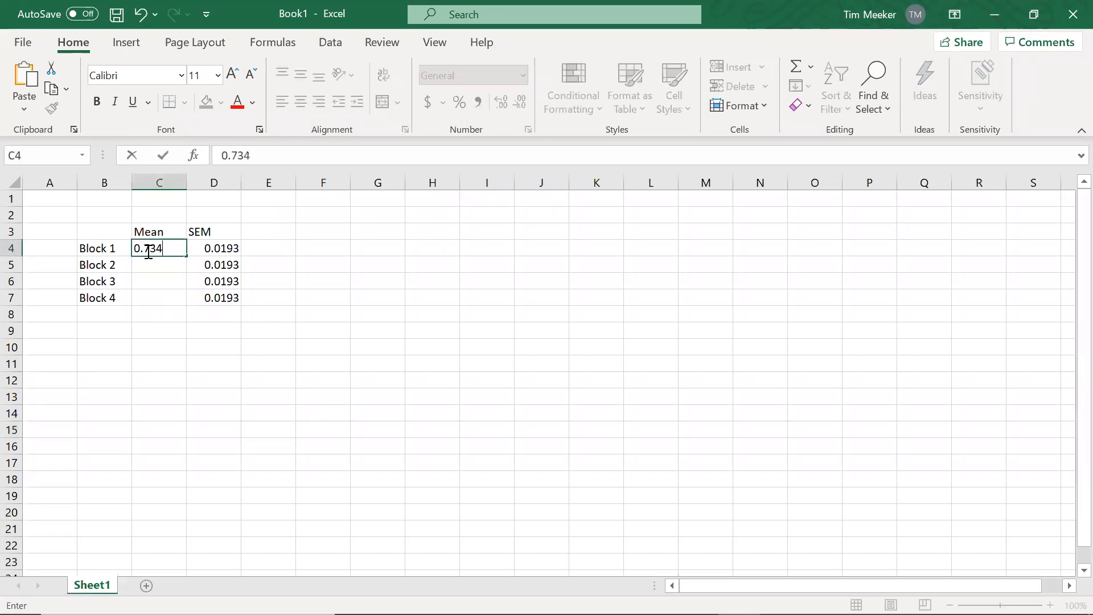
pyautogui.press('Return')
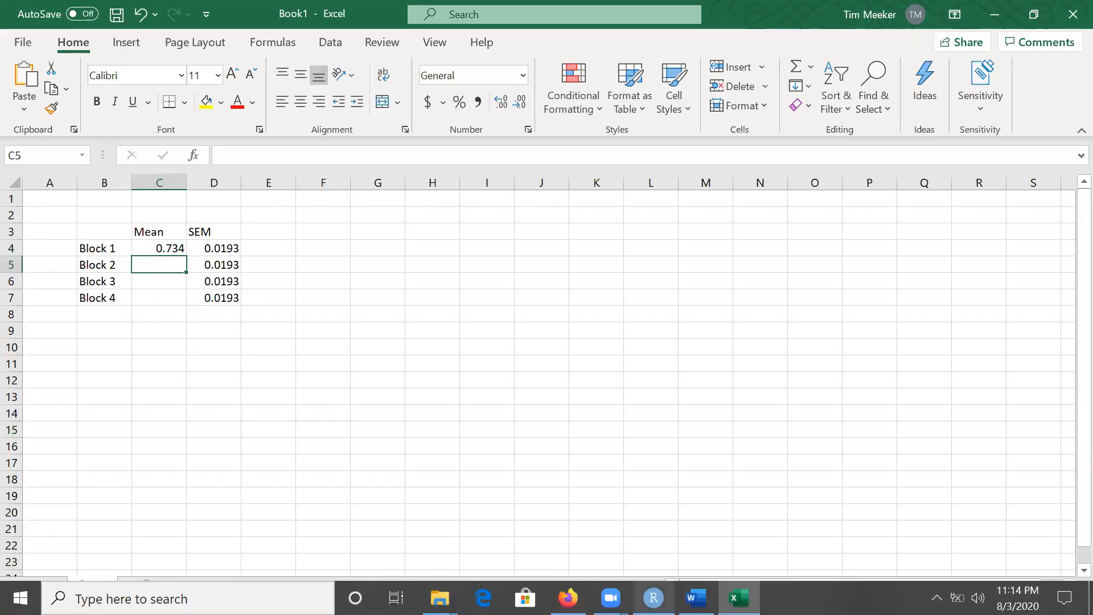
pyautogui.moveTo(696, 598)
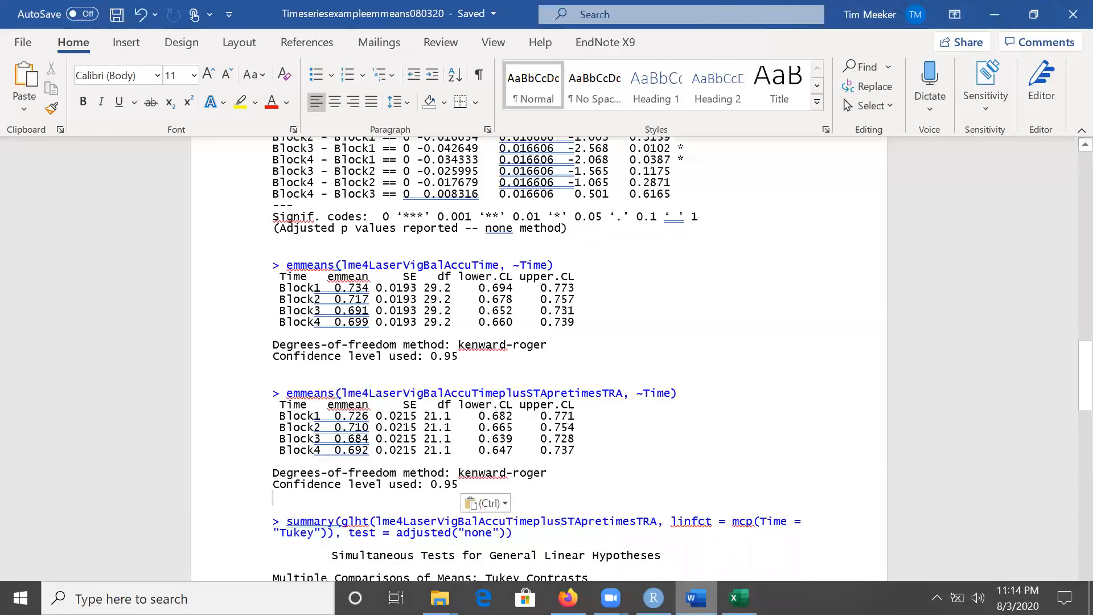
pyautogui.write('0')
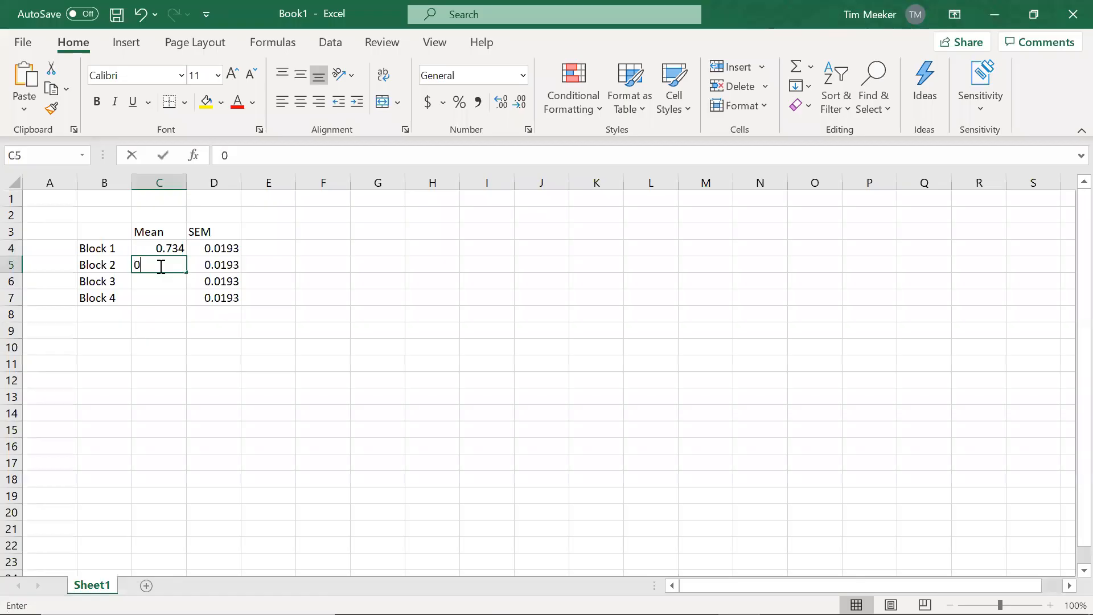
pyautogui.write('.717')
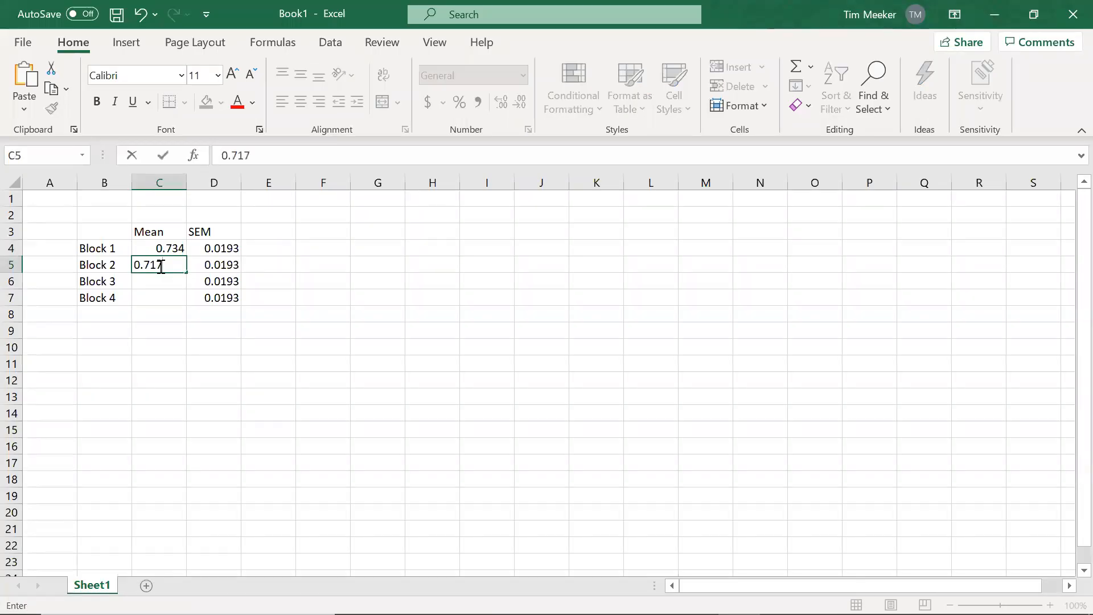
pyautogui.press('Return')
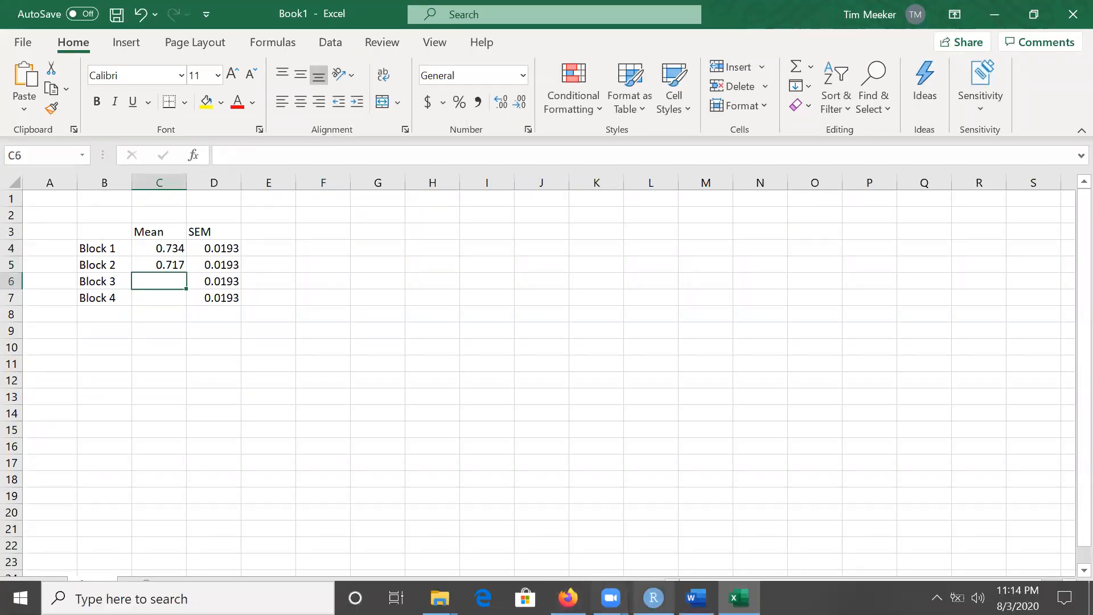
# Enter the Time-model emmeans from the Word document for Block 3 and Block 4: 0.691 in cell C6 and 0.699 in C7
pyautogui.click(654, 598)
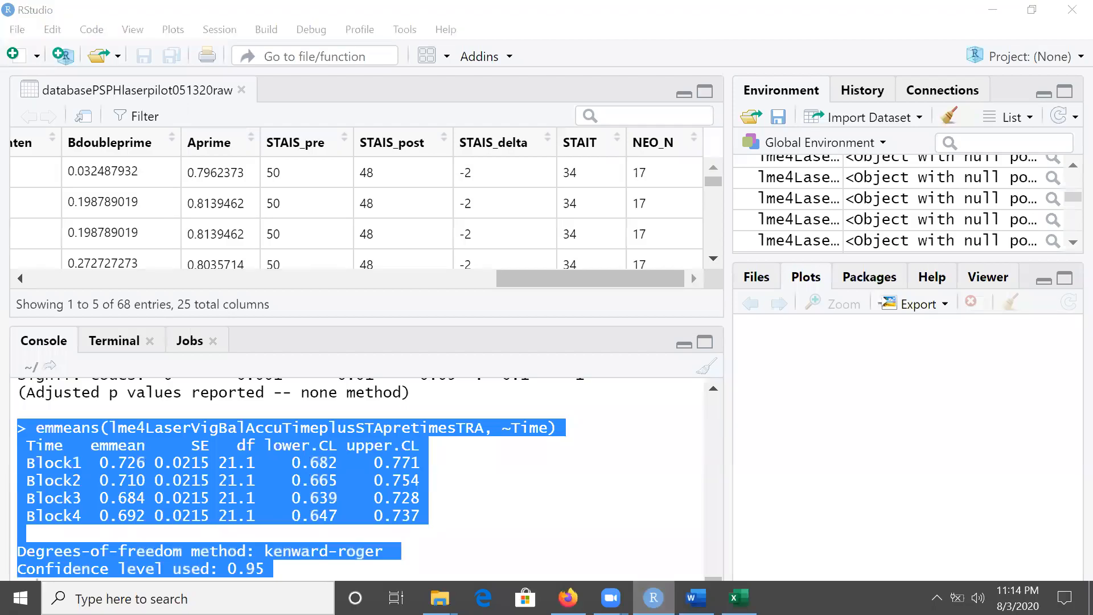
pyautogui.click(739, 598)
pyautogui.click(696, 598)
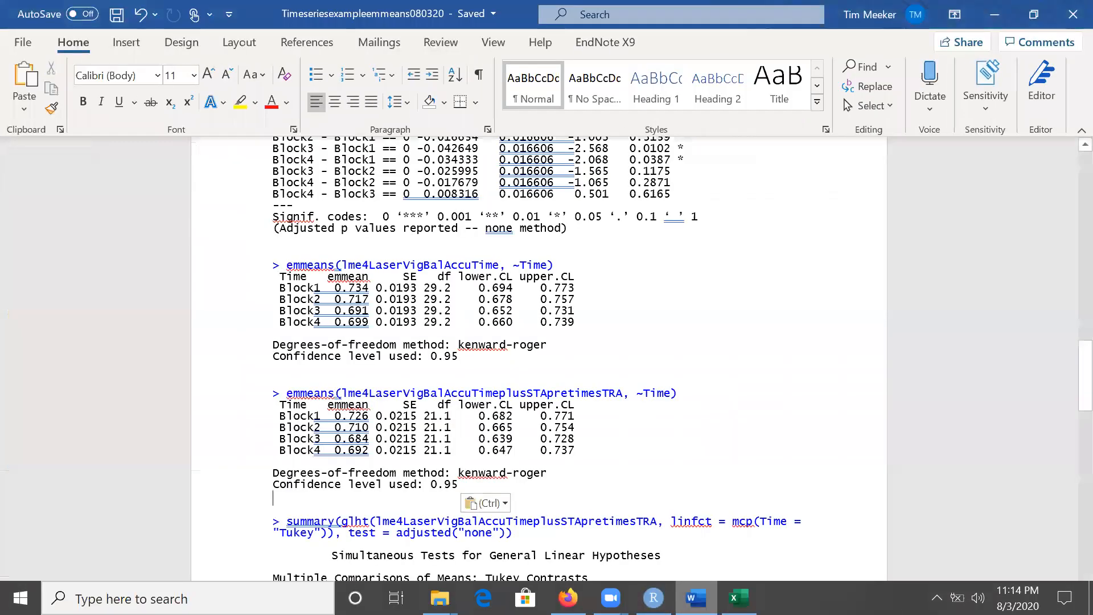
pyautogui.click(739, 598)
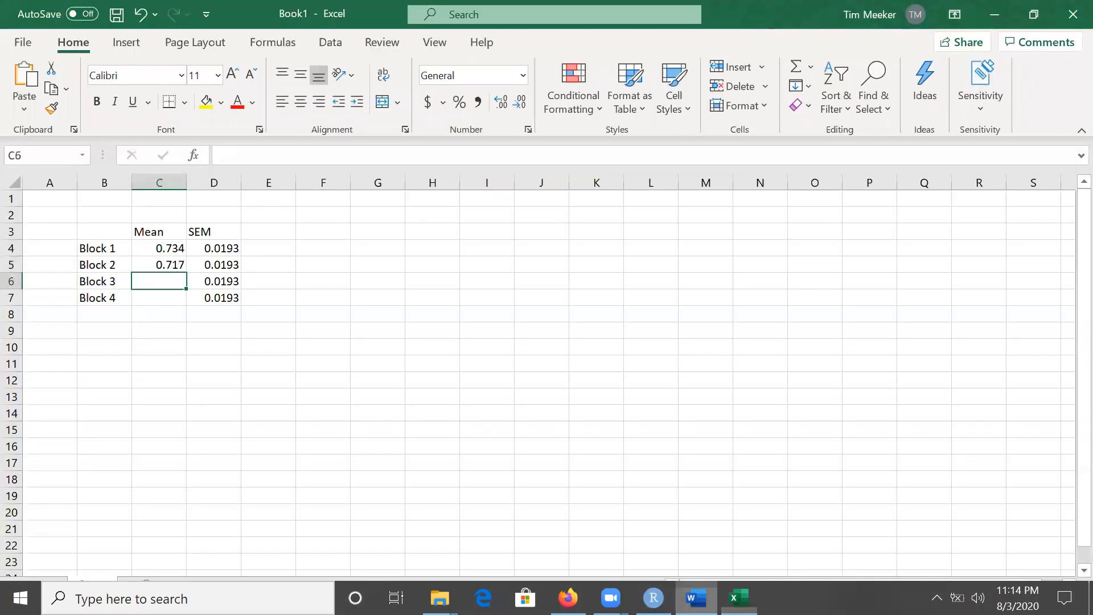
pyautogui.write('0.691')
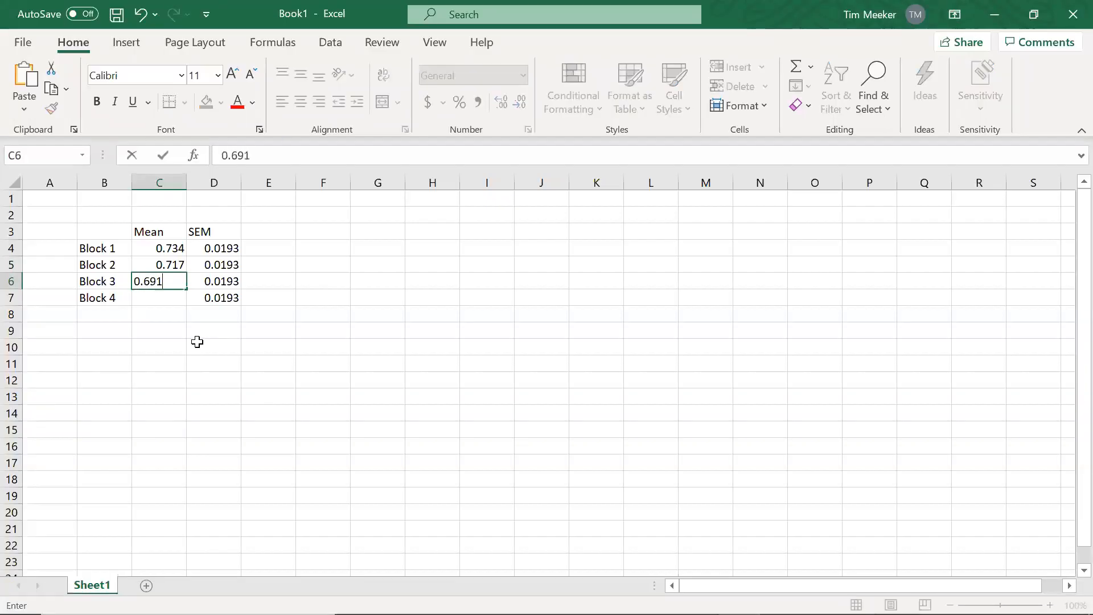
pyautogui.press('Return')
pyautogui.moveTo(555, 613)
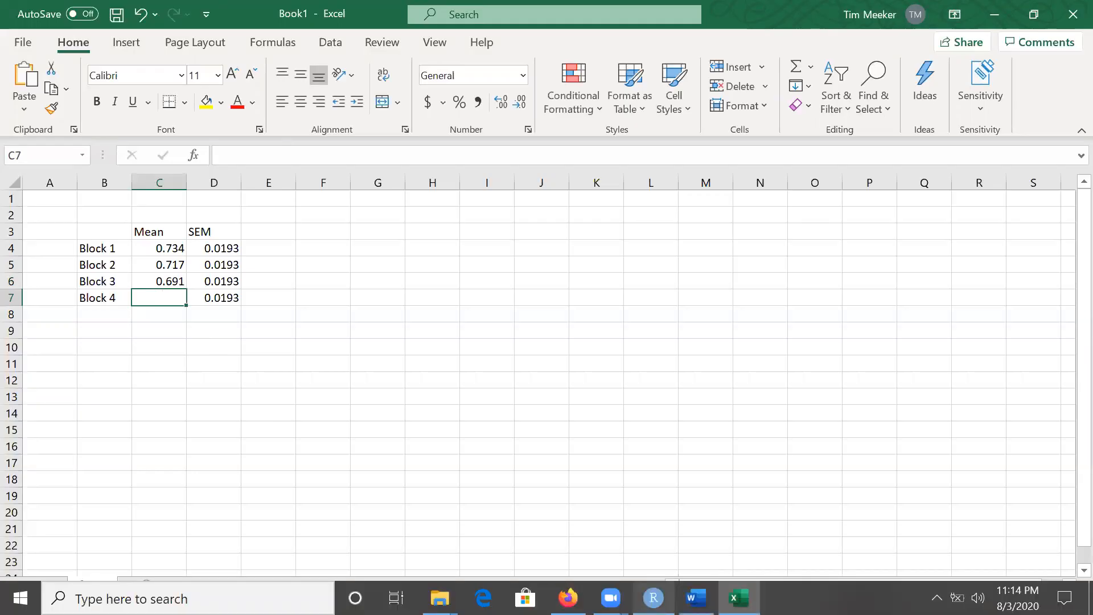
pyautogui.click(654, 598)
pyautogui.click(696, 598)
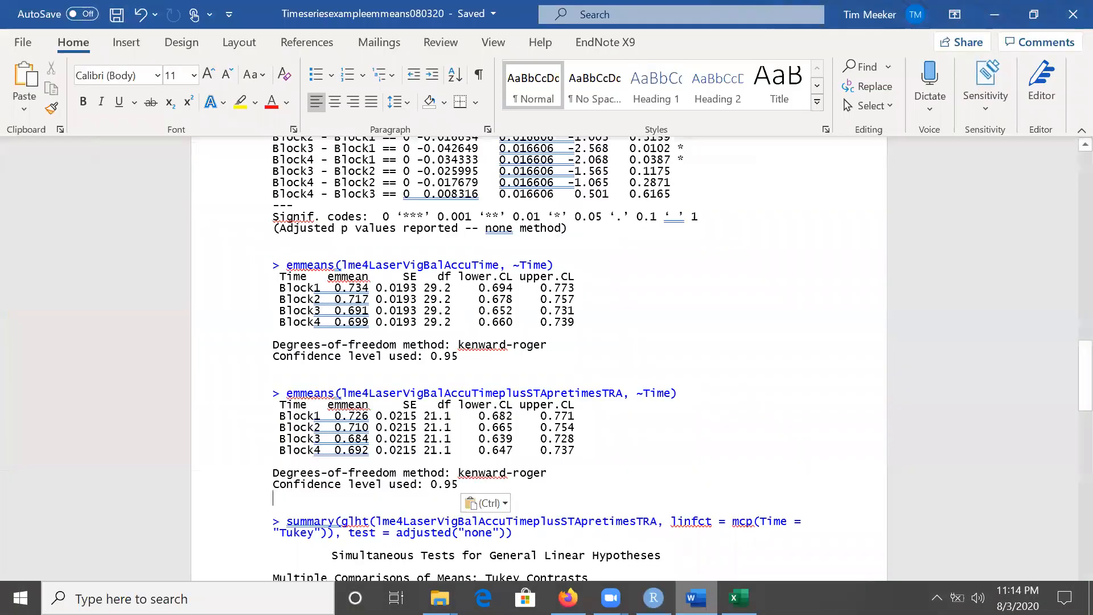
pyautogui.click(653, 598)
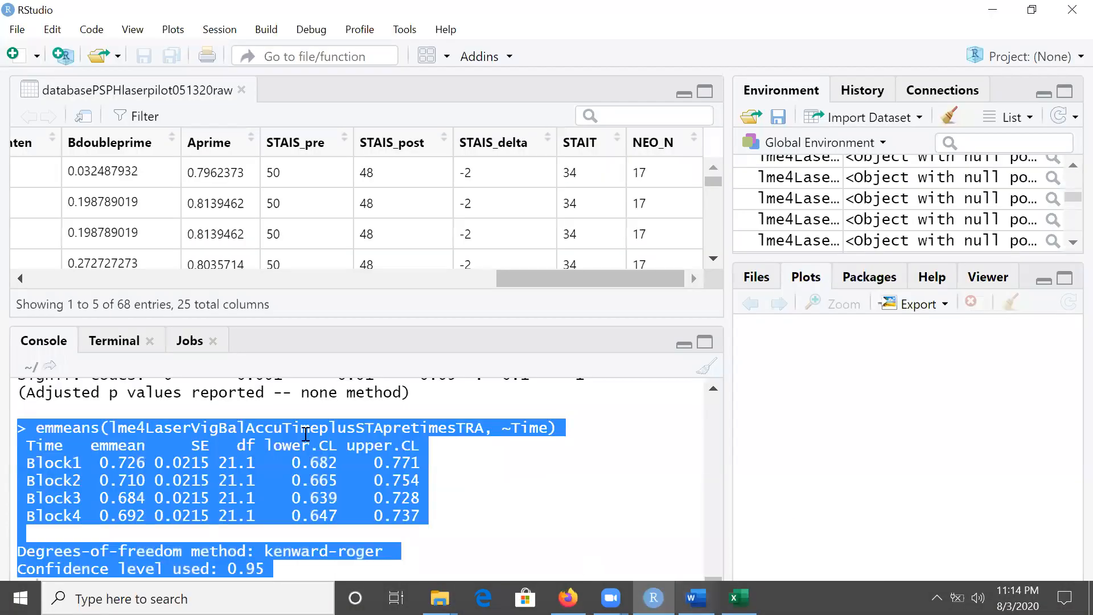
pyautogui.click(738, 598)
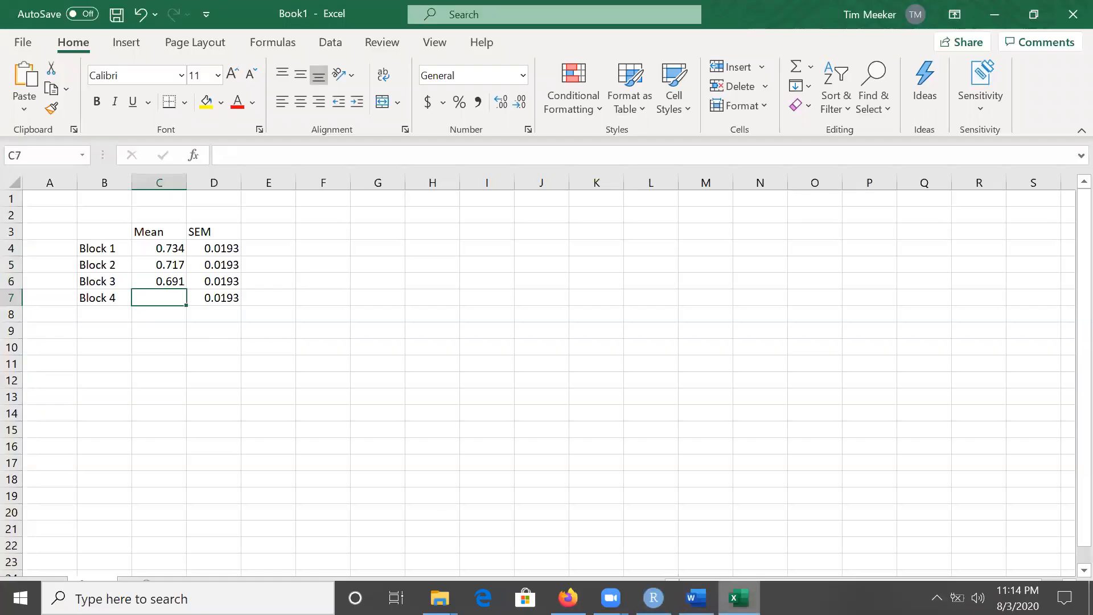
pyautogui.write('0.699')
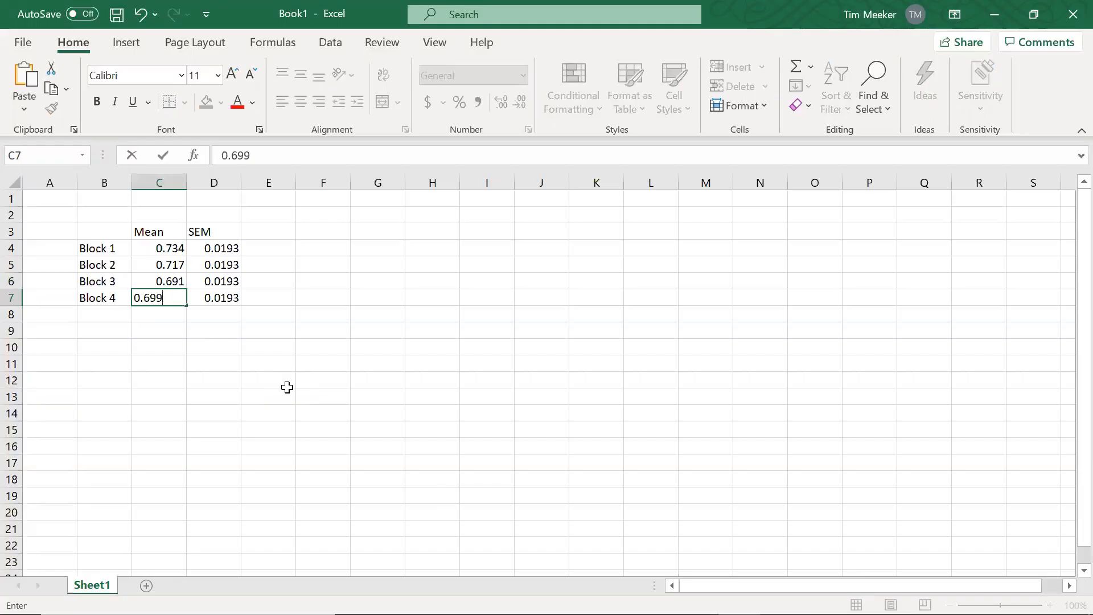
pyautogui.click(287, 387)
# Insert a clustered column chart of the block names and means in cells B4:C7
pyautogui.click(121, 250)
pyautogui.moveTo(182, 264); pyautogui.dragTo(176, 297)
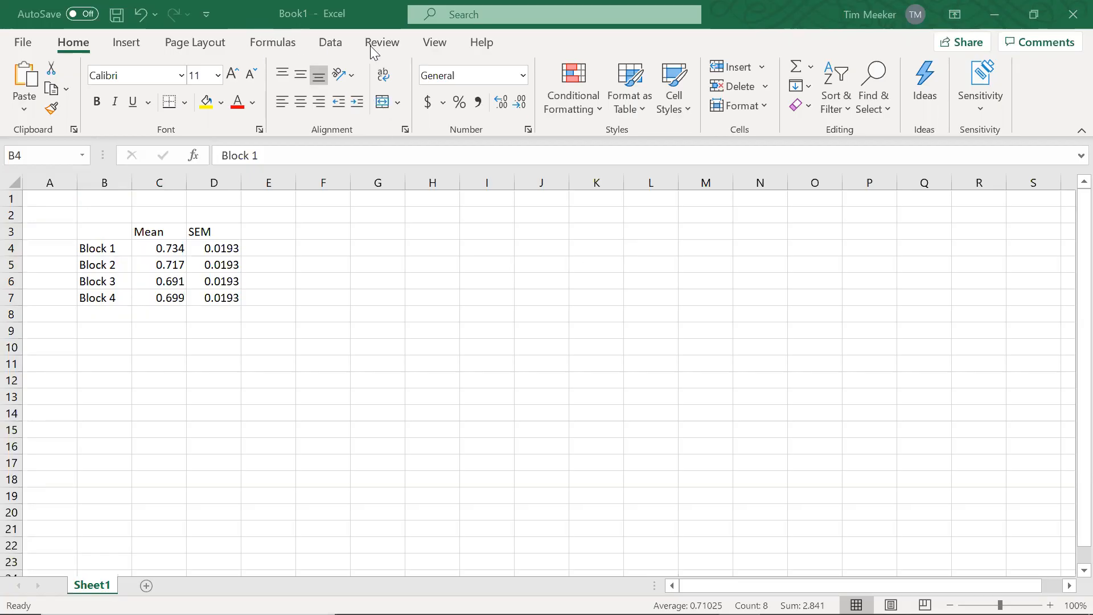
pyautogui.click(142, 45)
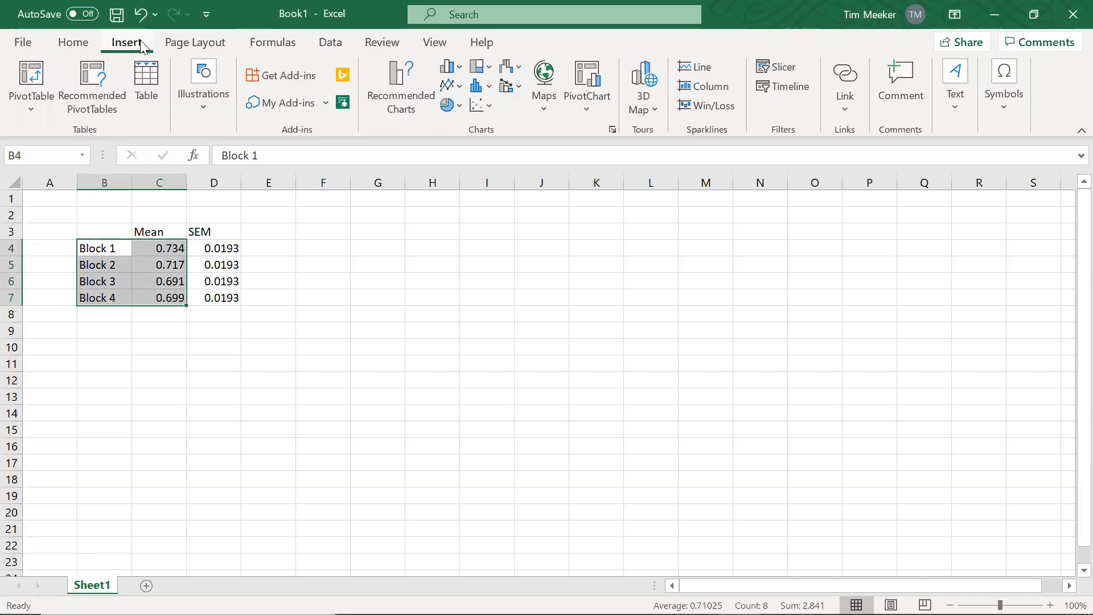
pyautogui.click(612, 131)
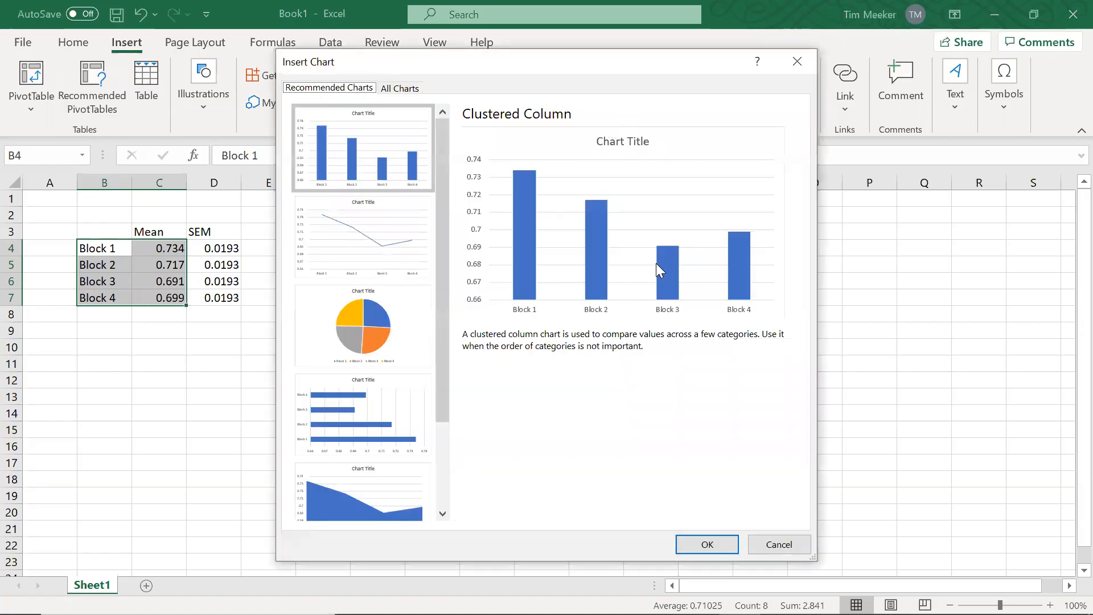
pyautogui.click(719, 541)
# Delete the title and the horizontal gridlines from the column chart
pyautogui.click(525, 283)
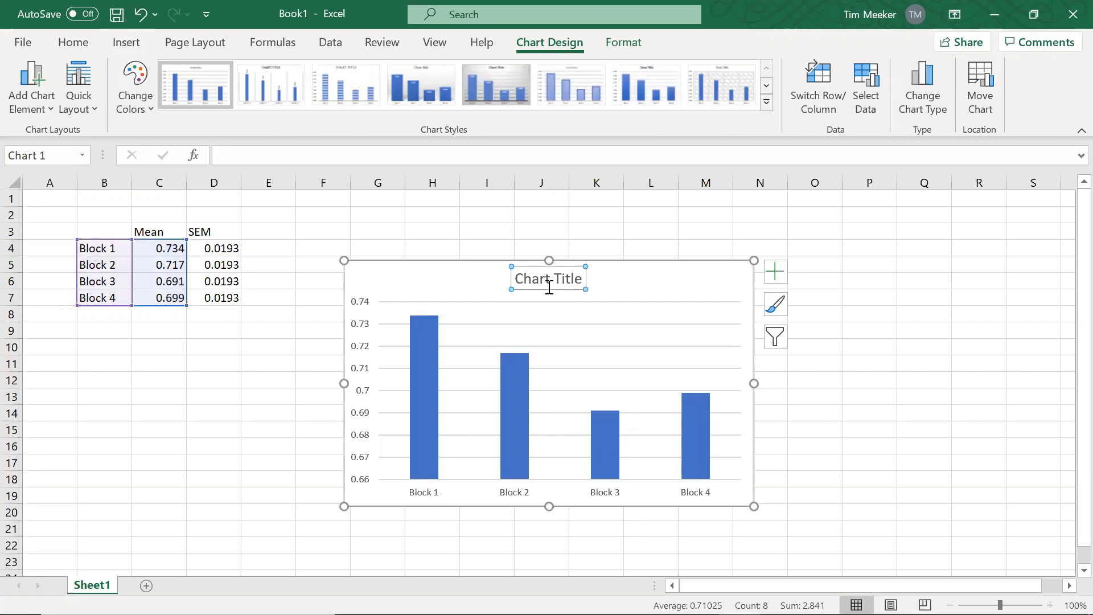
pyautogui.click(550, 286)
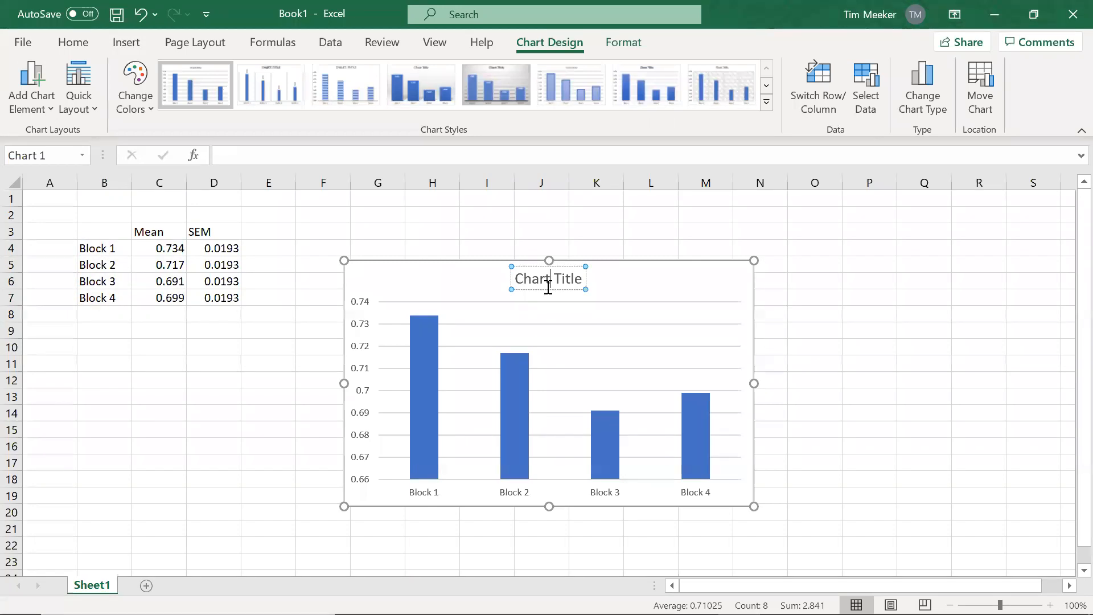
pyautogui.click(546, 289)
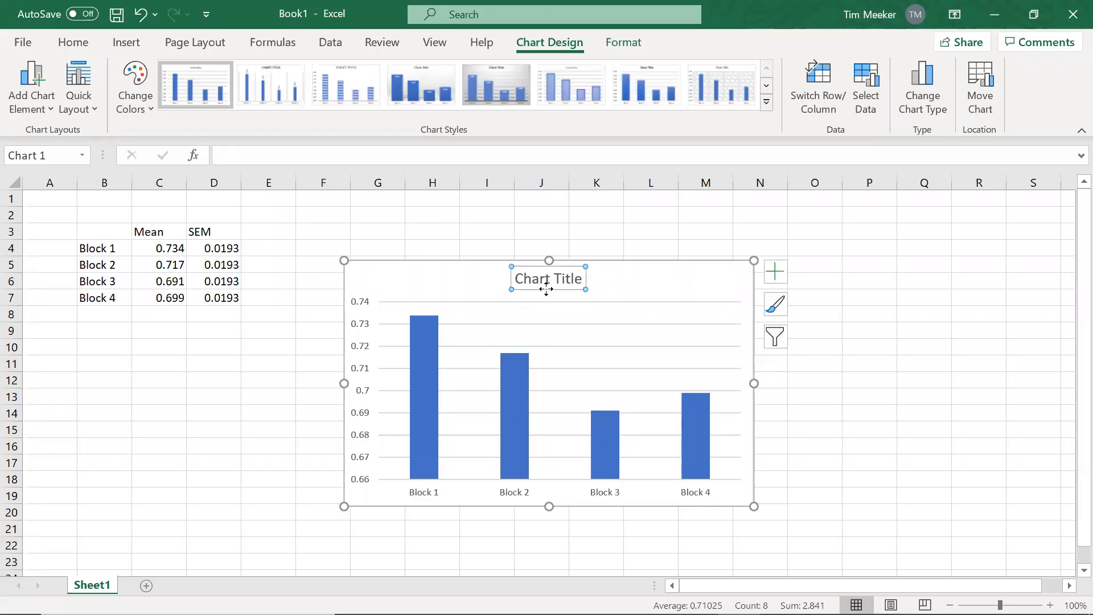
pyautogui.press('Delete')
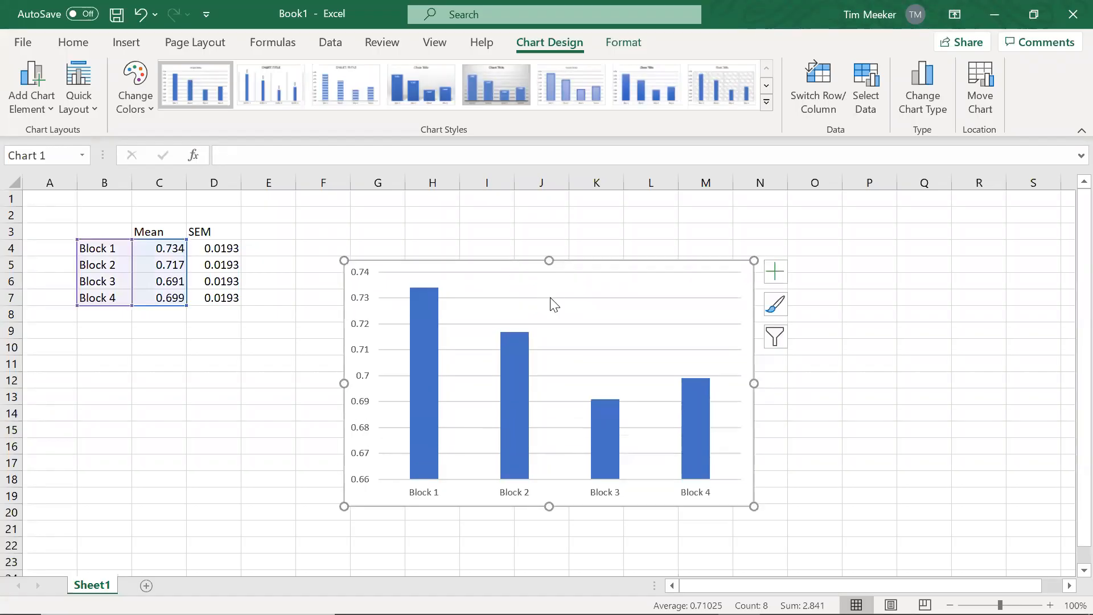
pyautogui.click(551, 298)
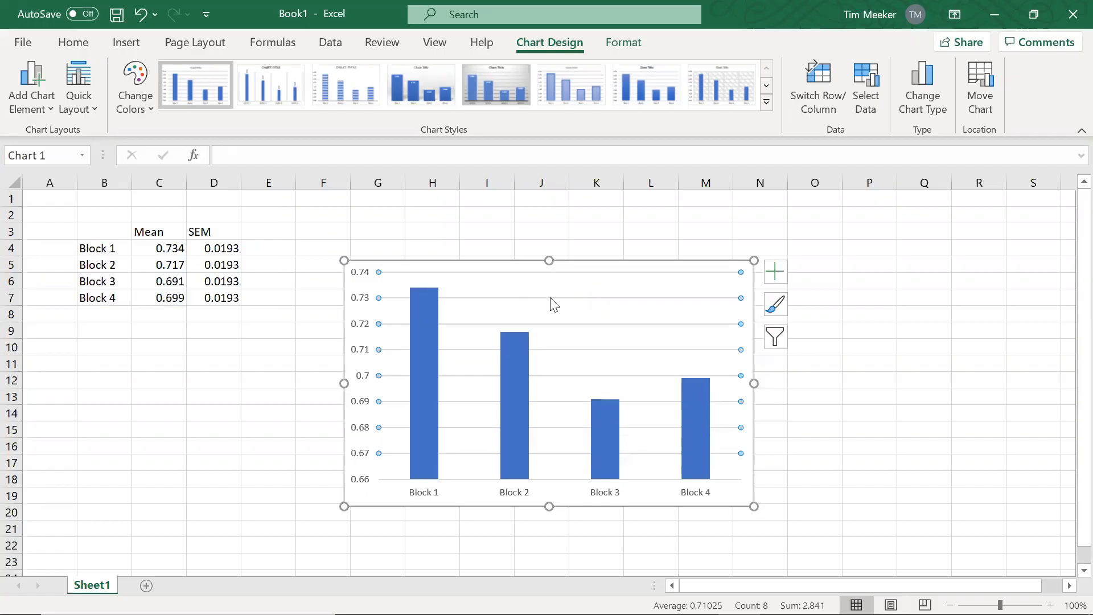
pyautogui.press('Escape')
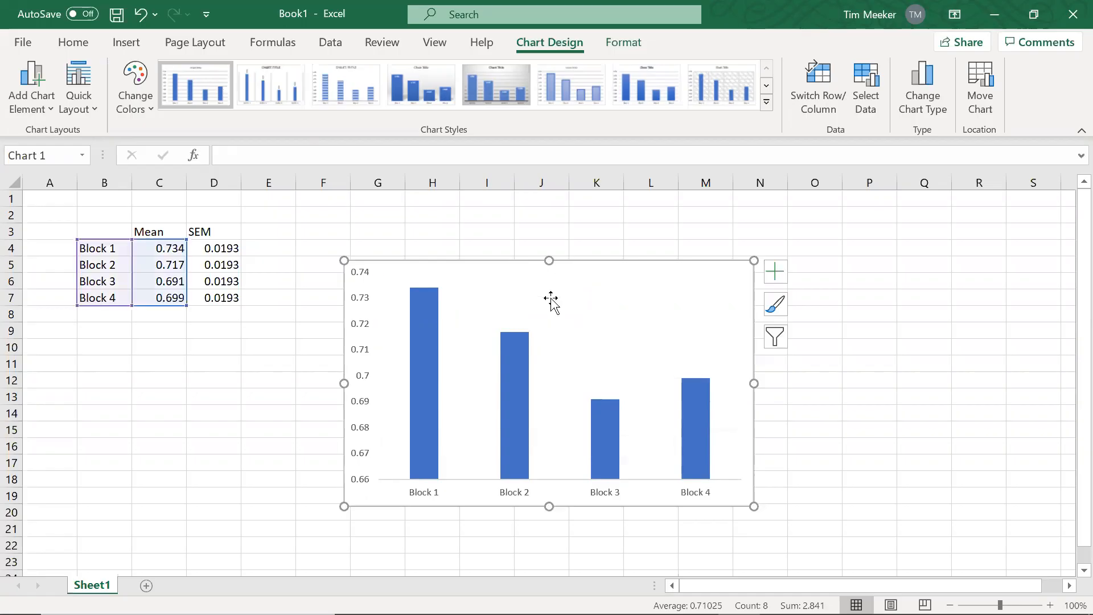
# Make the chart's vertical axis labels bold and black
pyautogui.click(365, 350)
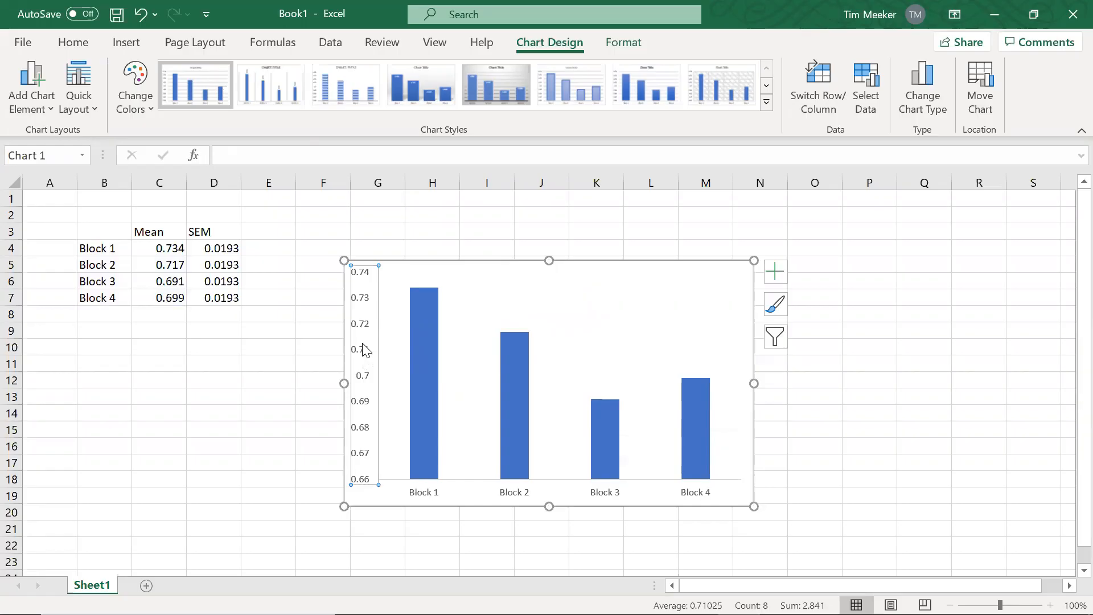
pyautogui.click(77, 42)
pyautogui.click(97, 102)
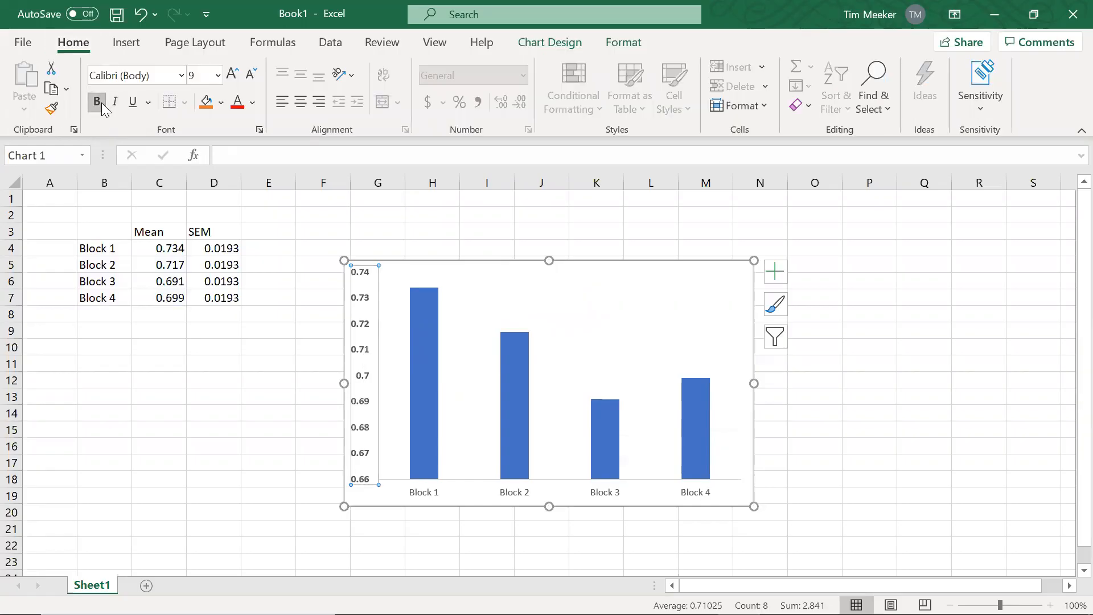
pyautogui.click(253, 102)
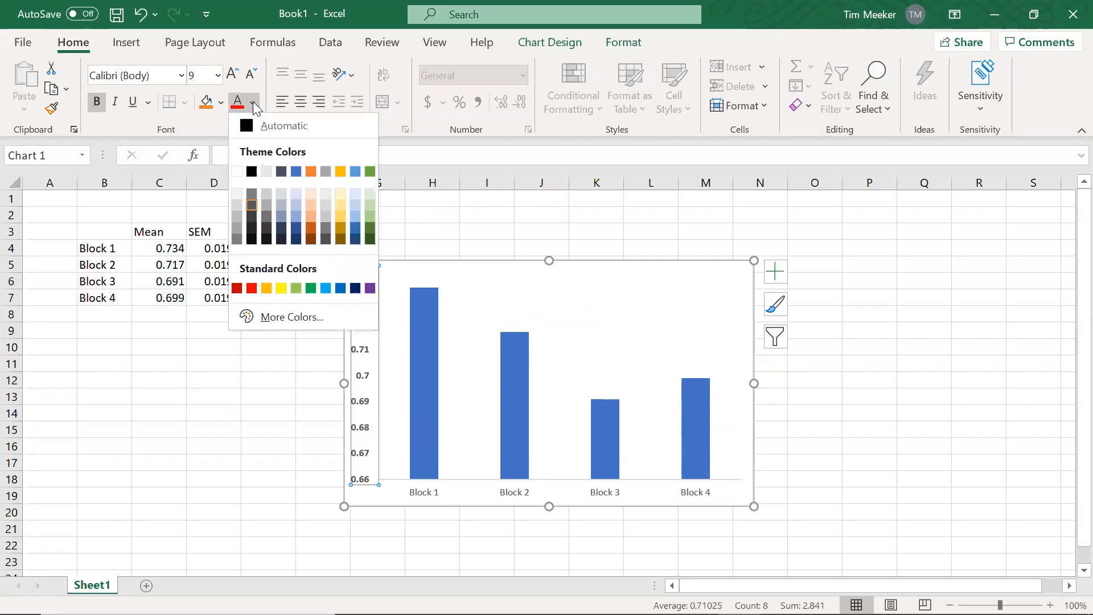
pyautogui.click(252, 170)
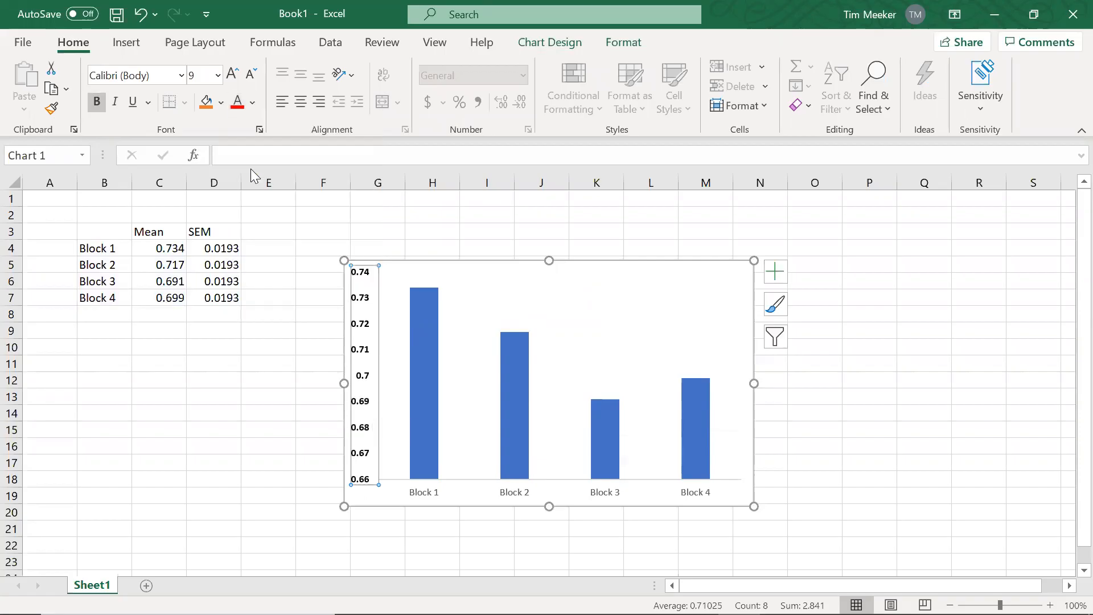
# Make the chart's horizontal axis labels black, bold and size 11
pyautogui.click(428, 494)
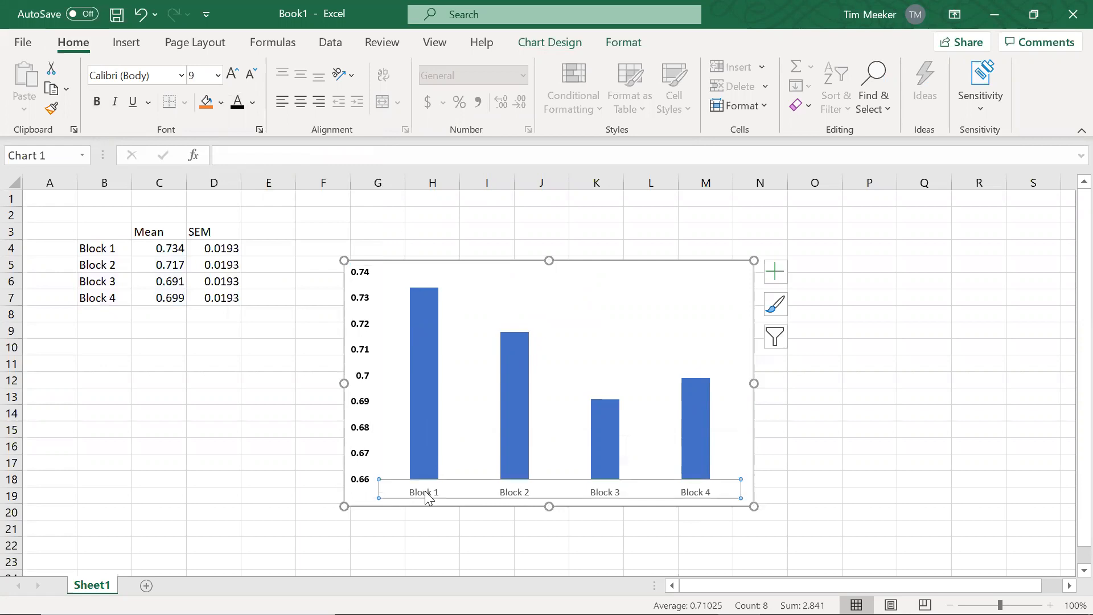
pyautogui.click(254, 103)
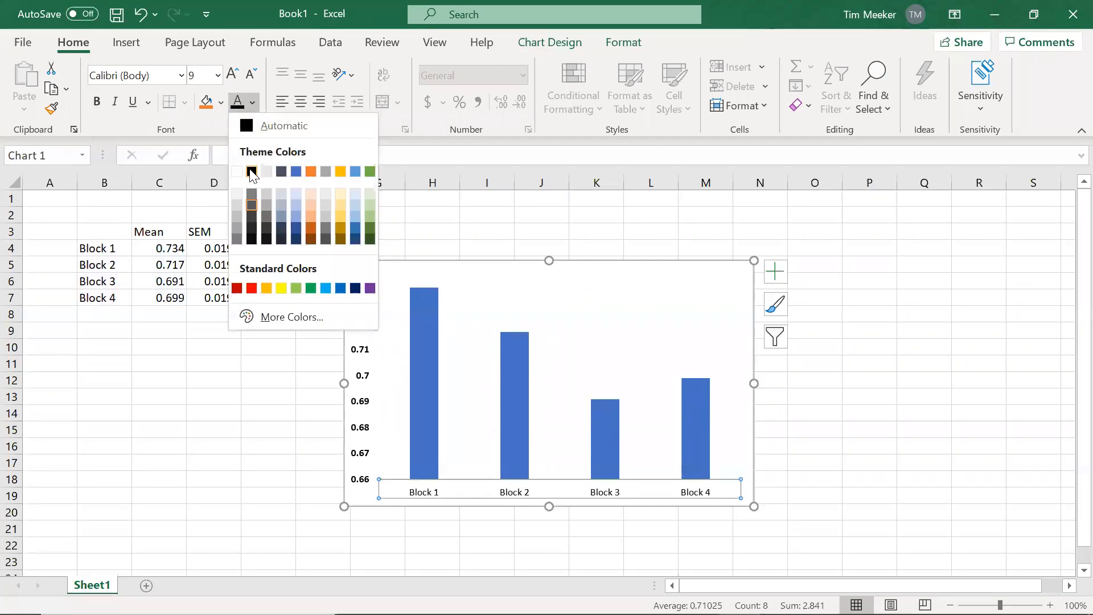
pyautogui.click(252, 172)
pyautogui.click(98, 106)
pyautogui.click(232, 74)
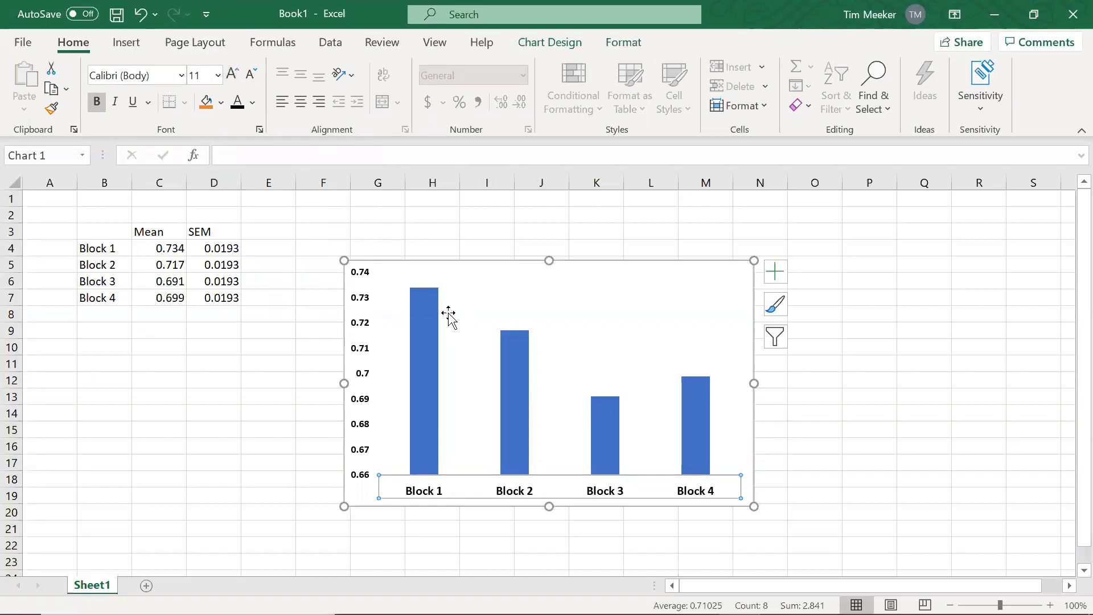
# Enlarge the chart's vertical axis labels to size 10.5
pyautogui.click(363, 410)
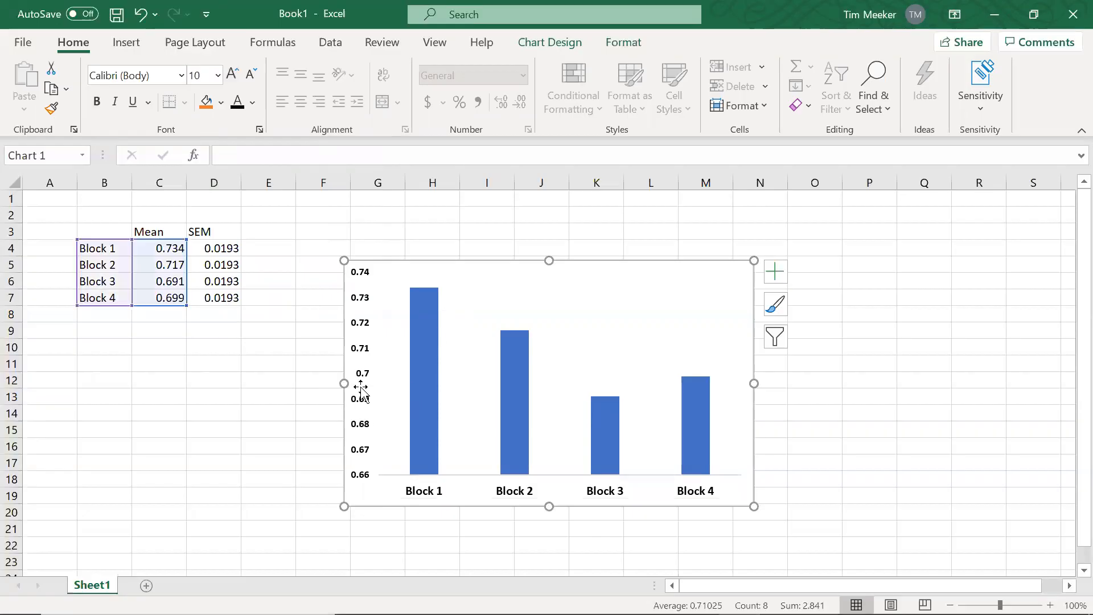
pyautogui.click(360, 401)
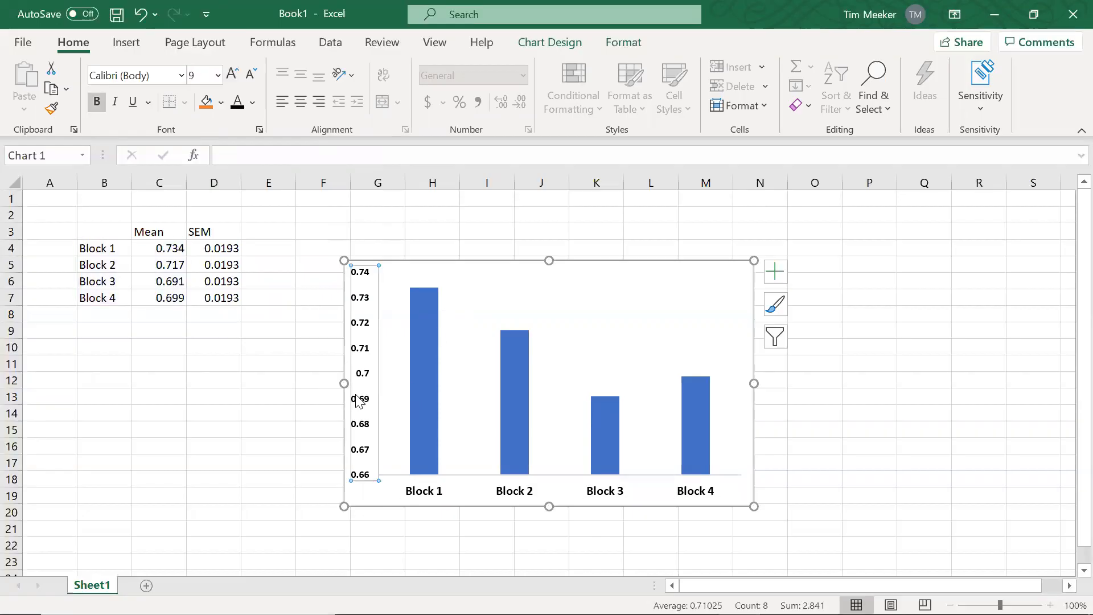
pyautogui.click(233, 78)
pyautogui.click(233, 78)
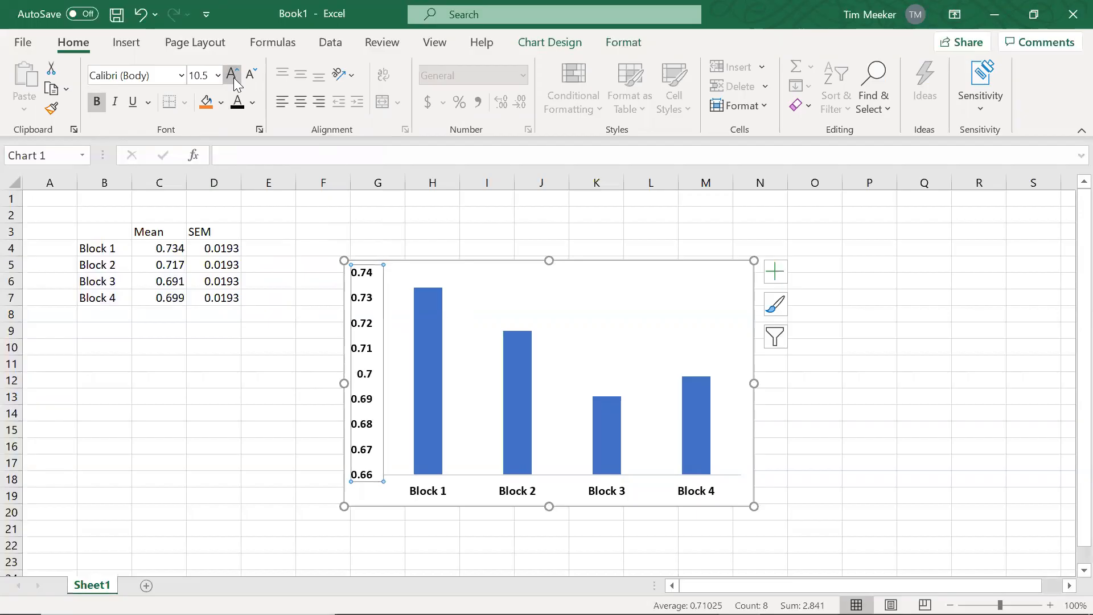
pyautogui.click(437, 307)
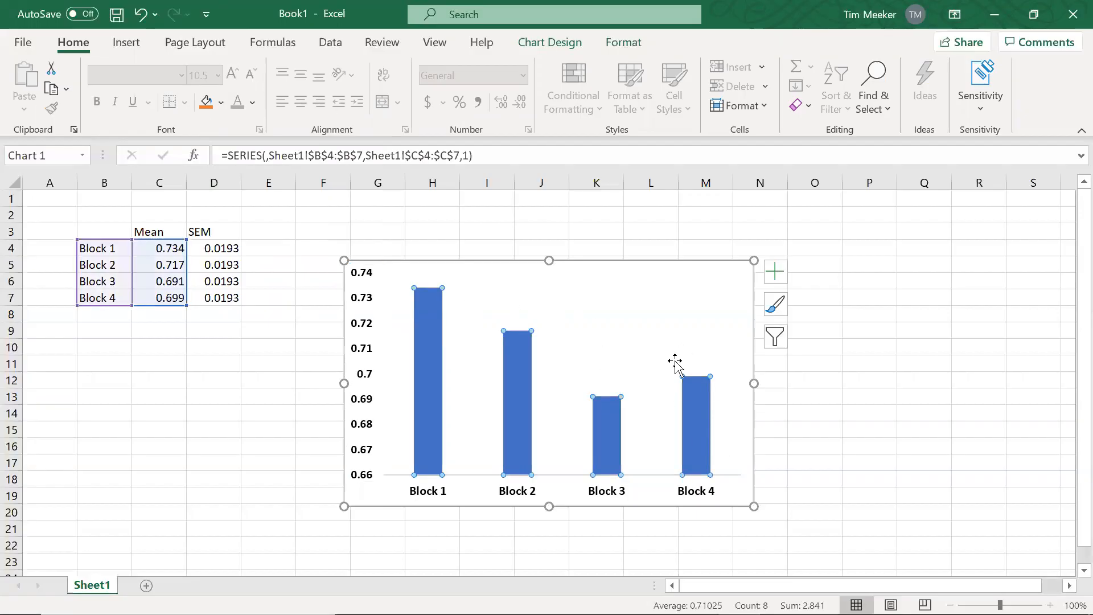
pyautogui.click(637, 47)
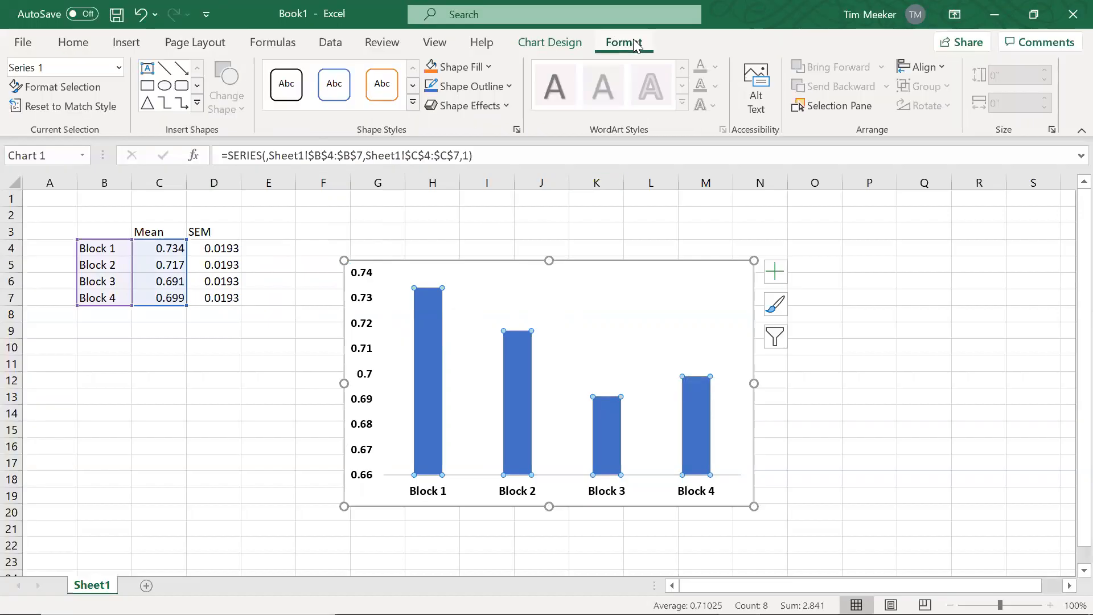
pyautogui.click(602, 421)
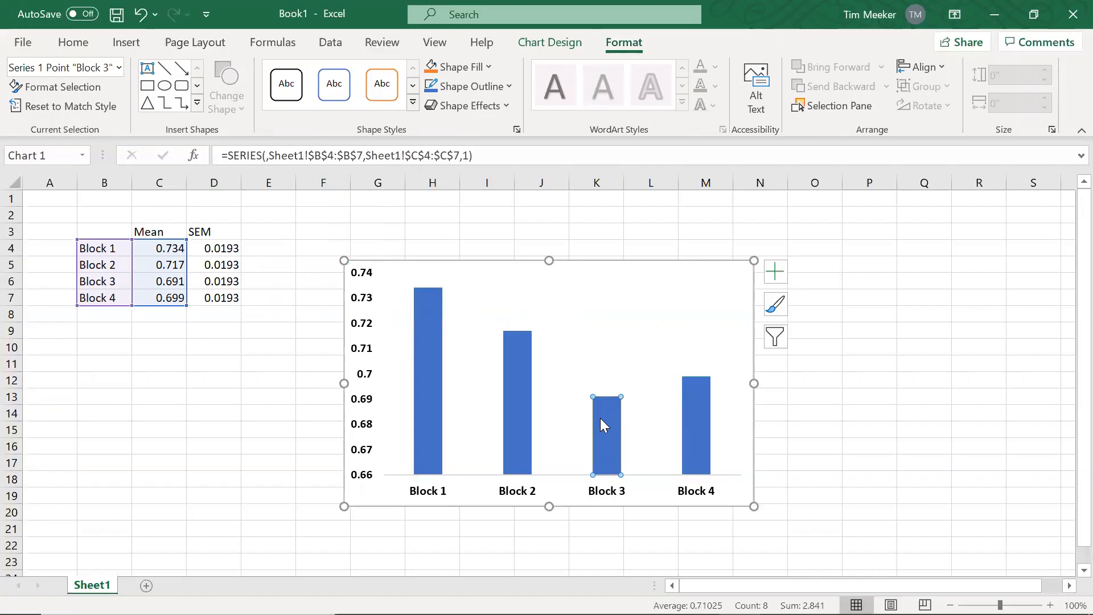
pyautogui.click(504, 388)
pyautogui.click(237, 377)
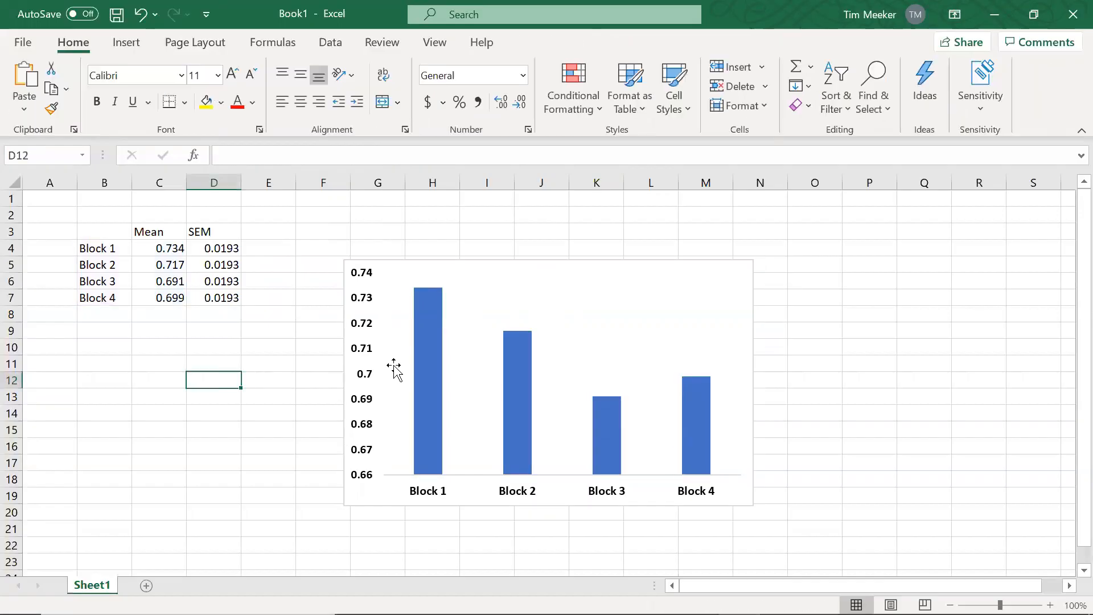
# Add error bars to the column series and open their detailed formatting options
pyautogui.click(418, 369)
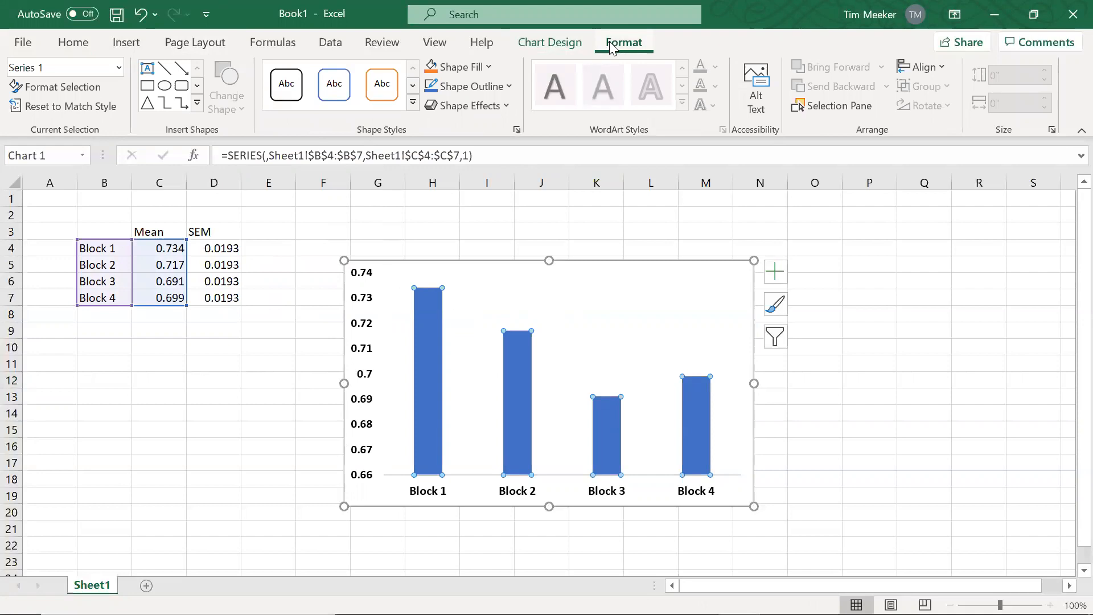
pyautogui.click(525, 49)
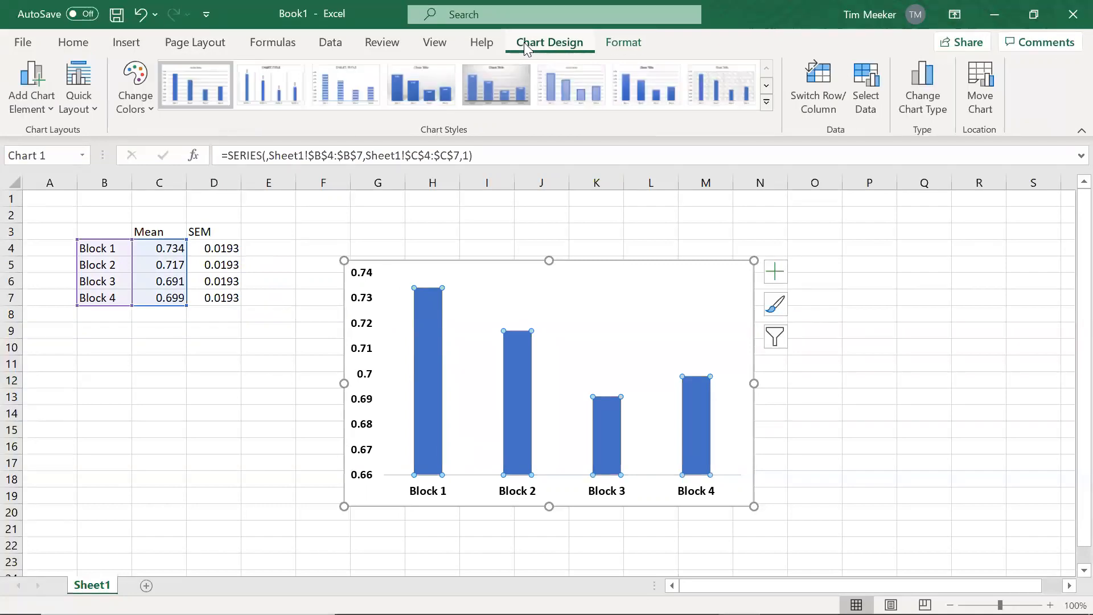
pyautogui.click(18, 93)
pyautogui.moveTo(41, 303)
pyautogui.moveTo(55, 262)
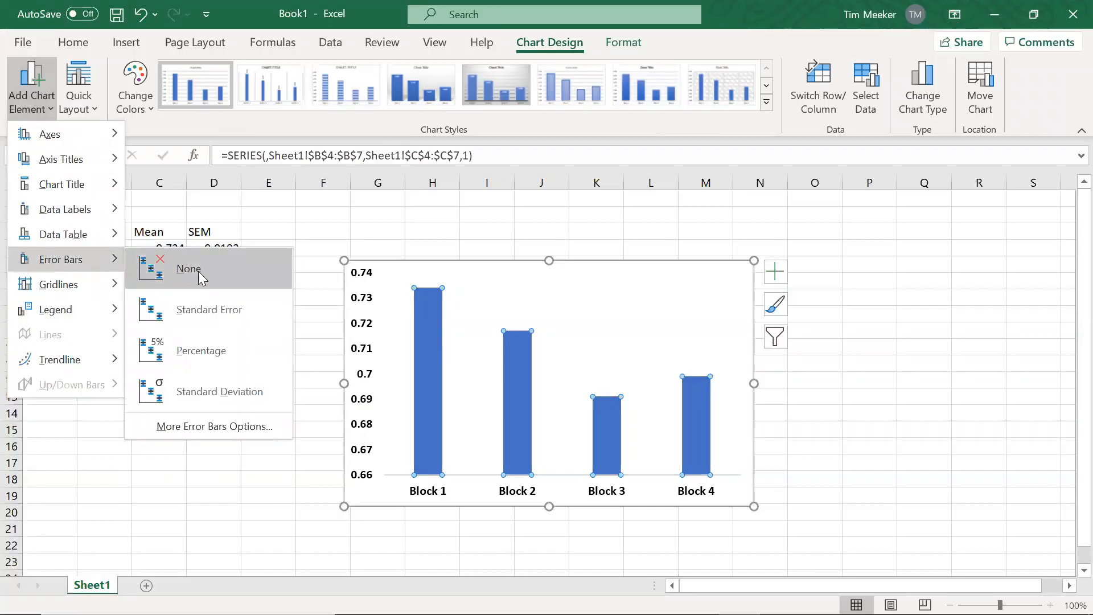
pyautogui.click(193, 431)
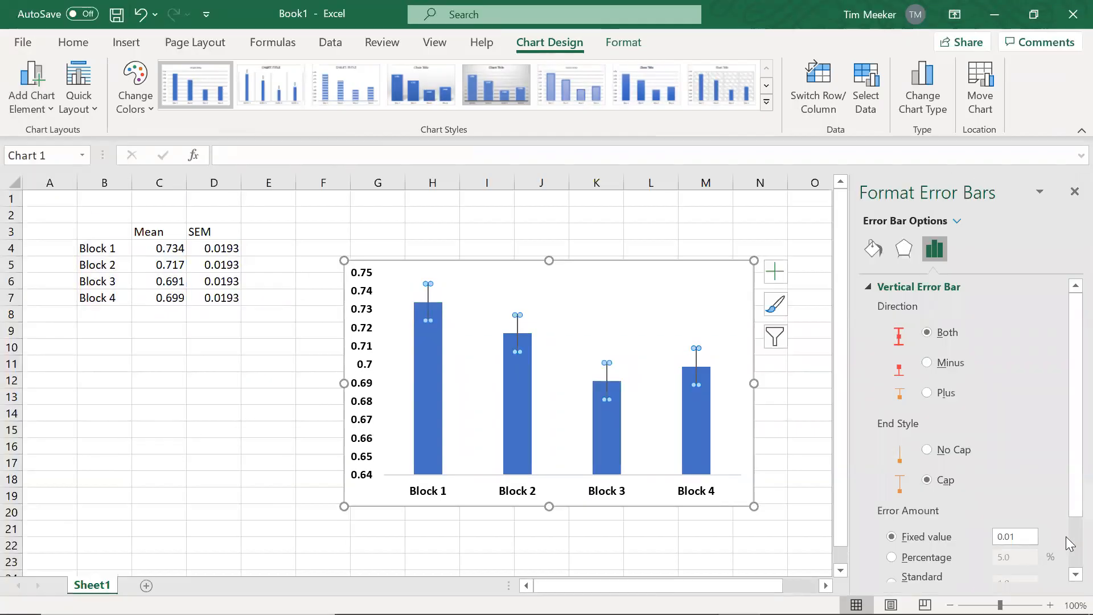
# Set custom error amounts for the error bars, using the SEM cells D4:D7 for both the positive and negative values
pyautogui.scroll(-2, 1068, 541)
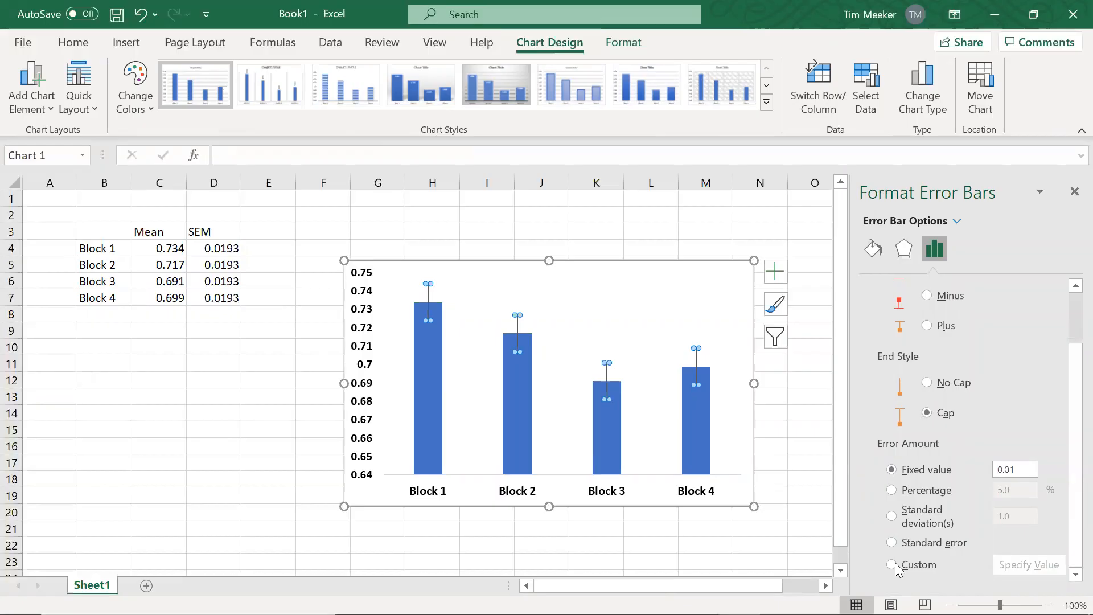
pyautogui.click(911, 565)
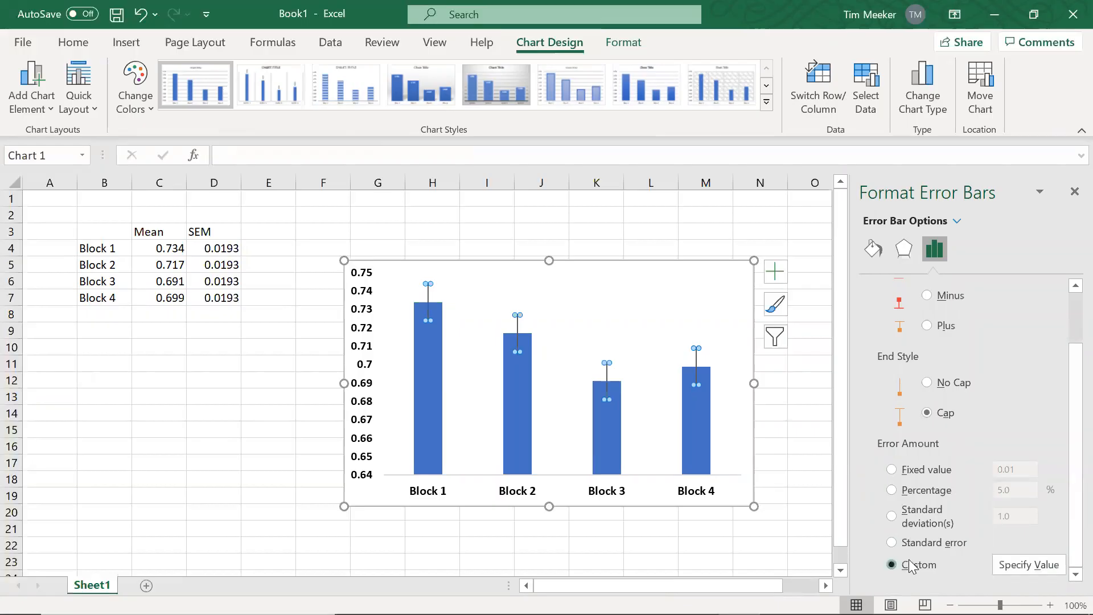
pyautogui.click(1019, 566)
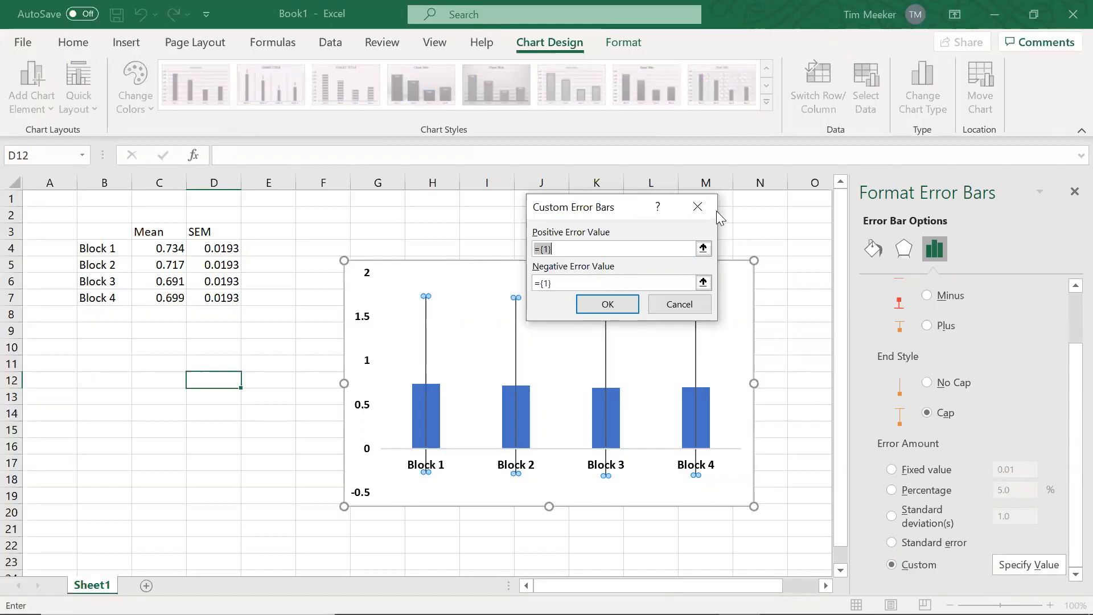
pyautogui.click(698, 206)
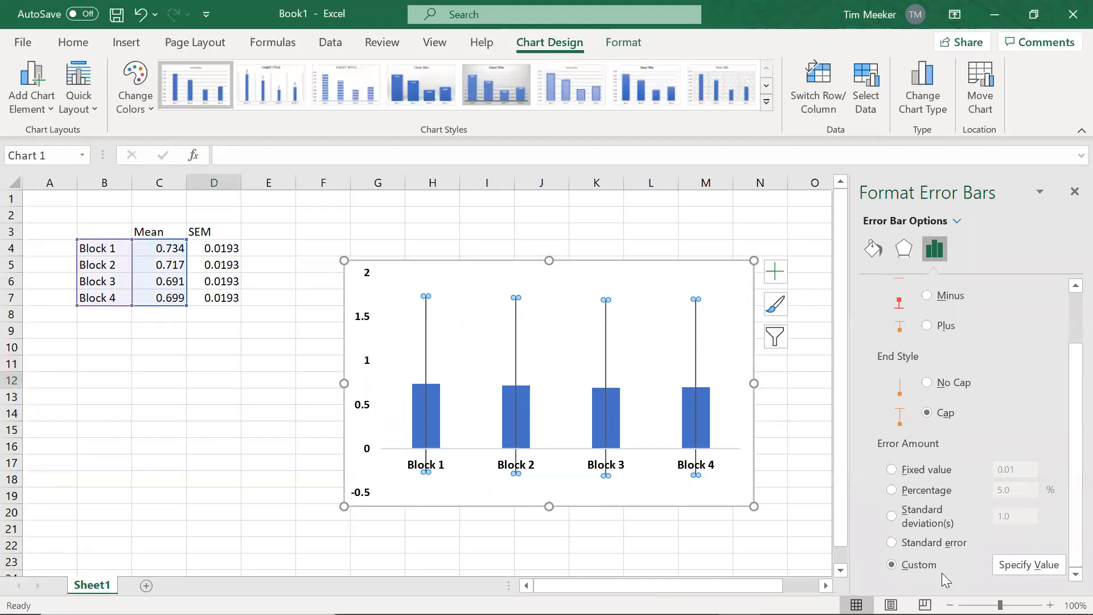
pyautogui.click(1028, 564)
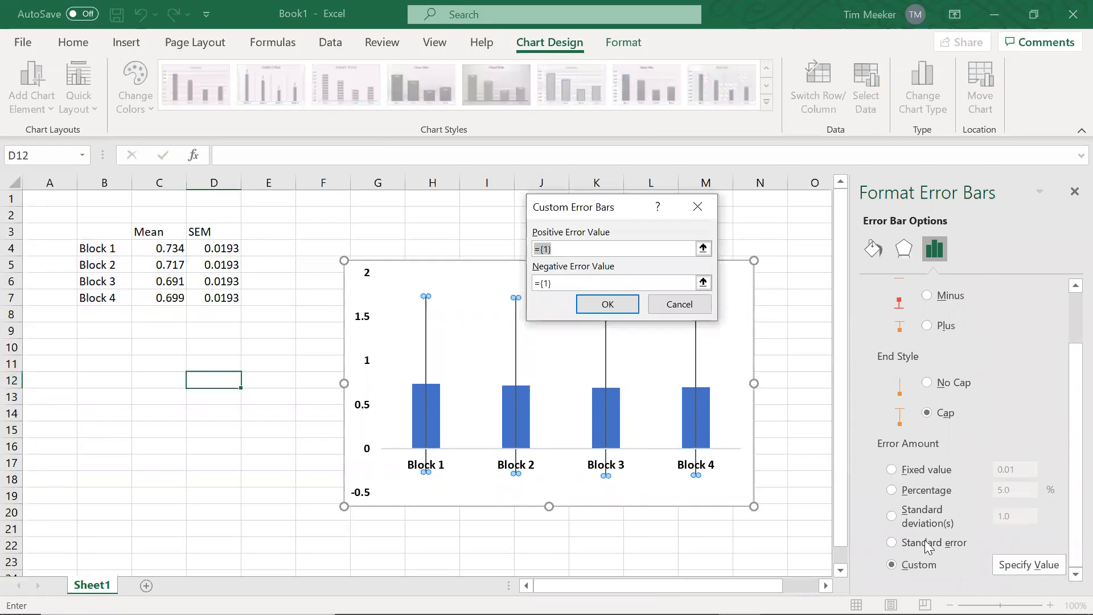
pyautogui.moveTo(227, 248); pyautogui.dragTo(223, 297)
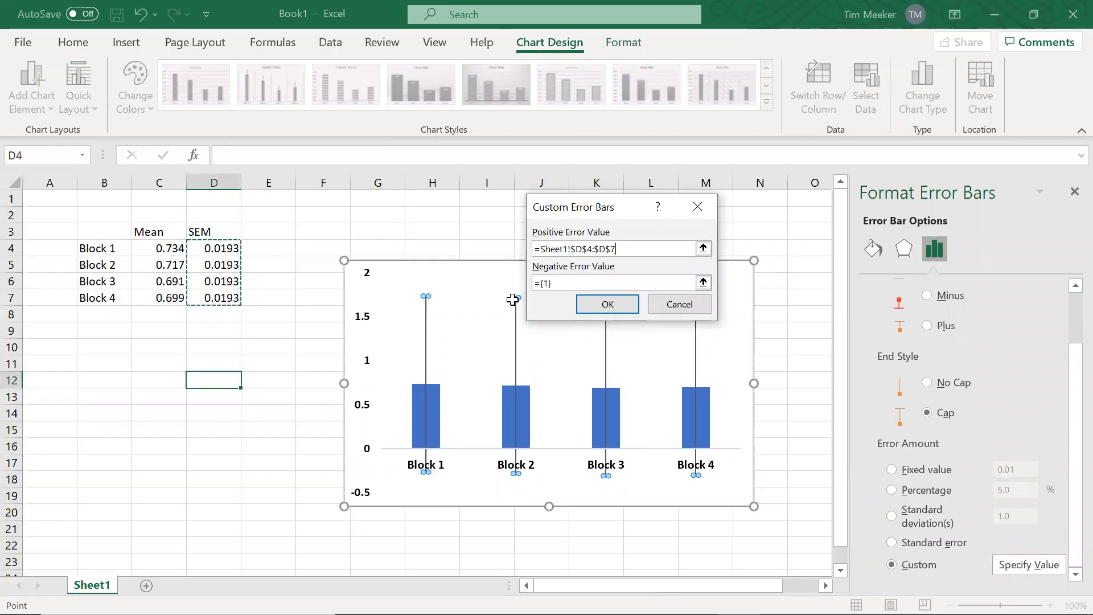
pyautogui.click(569, 283)
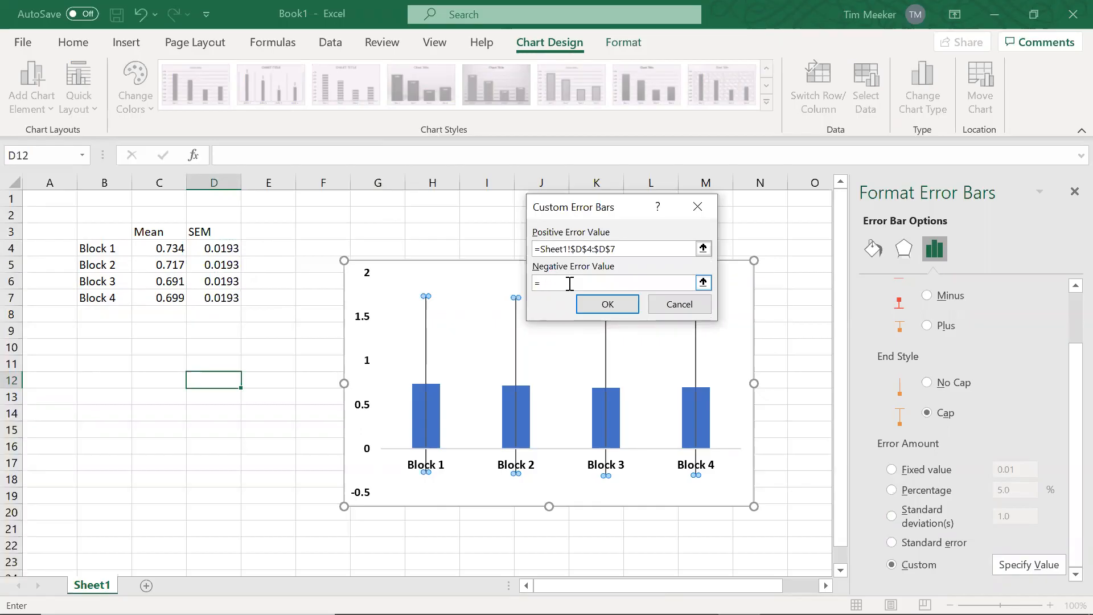
pyautogui.click(204, 254)
pyautogui.moveTo(204, 254); pyautogui.dragTo(203, 294)
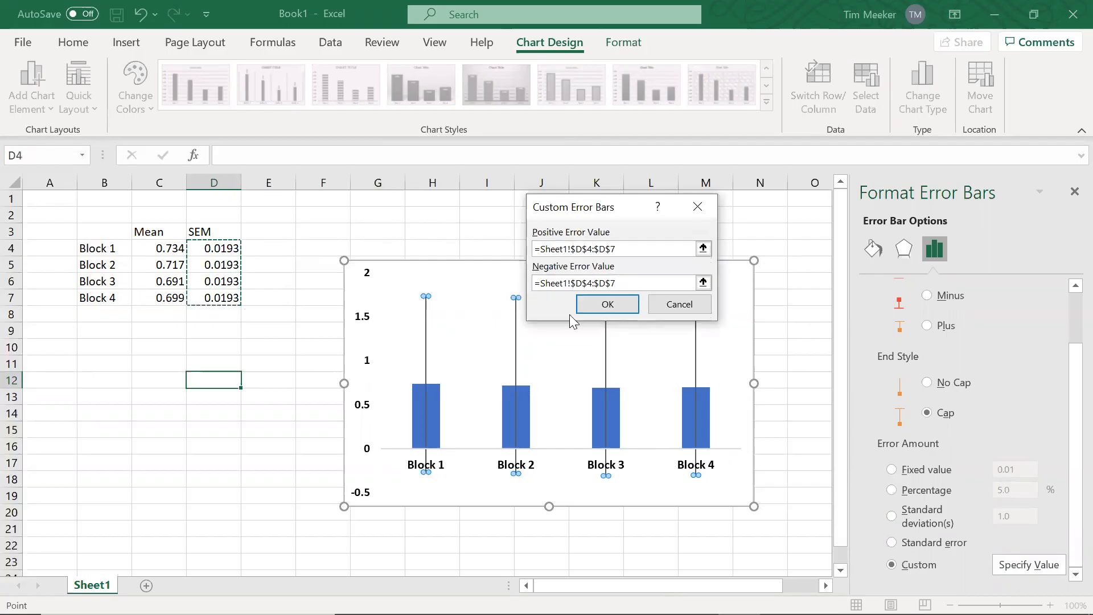
pyautogui.click(625, 307)
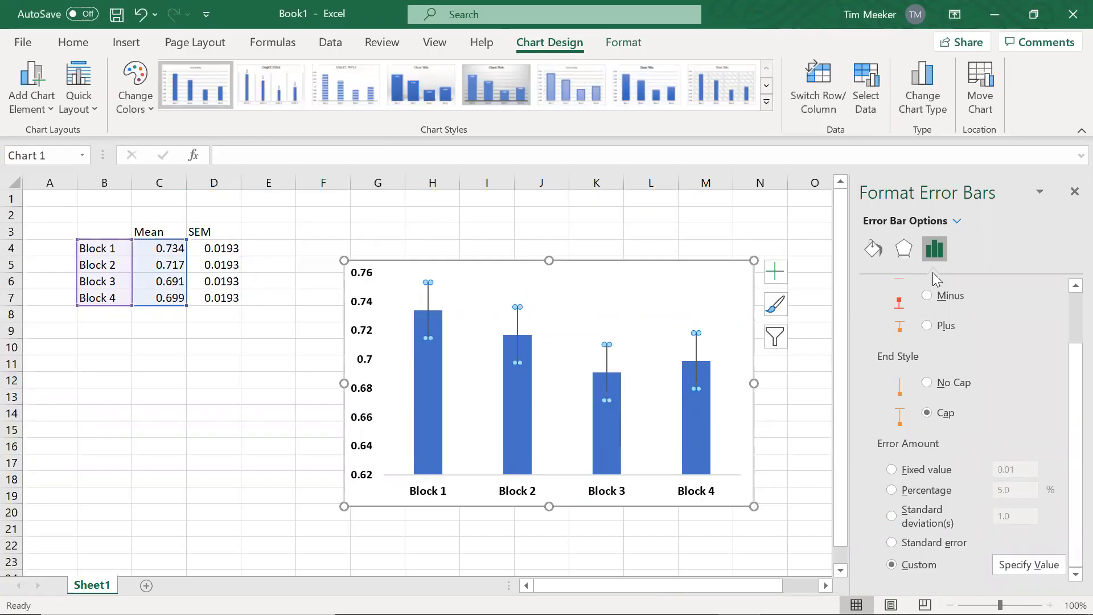
# Make the error bars black and increase their line width
pyautogui.click(876, 250)
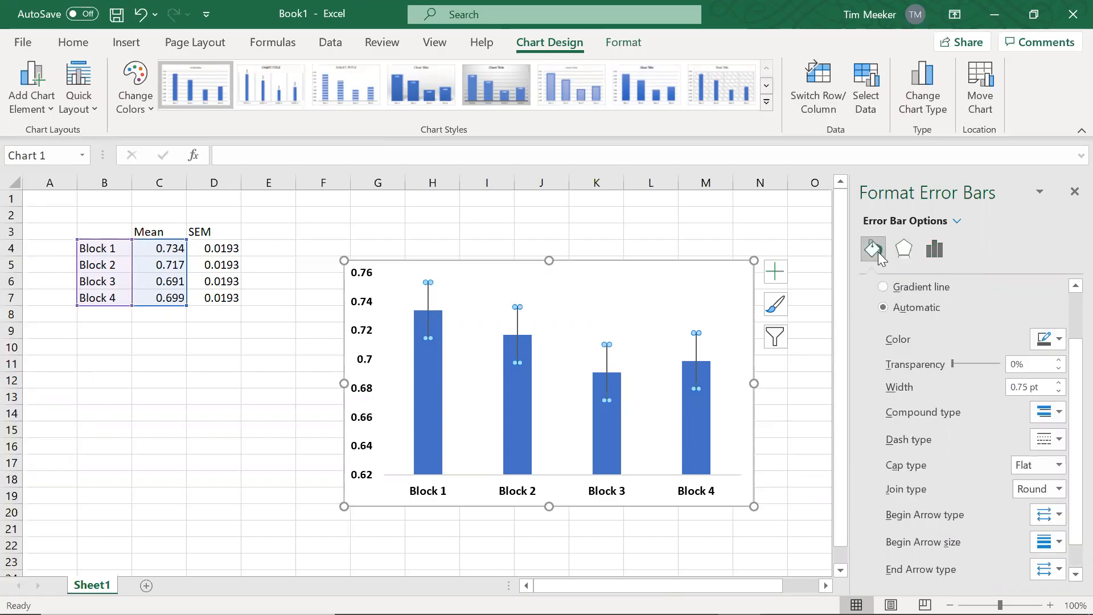
pyautogui.click(1047, 340)
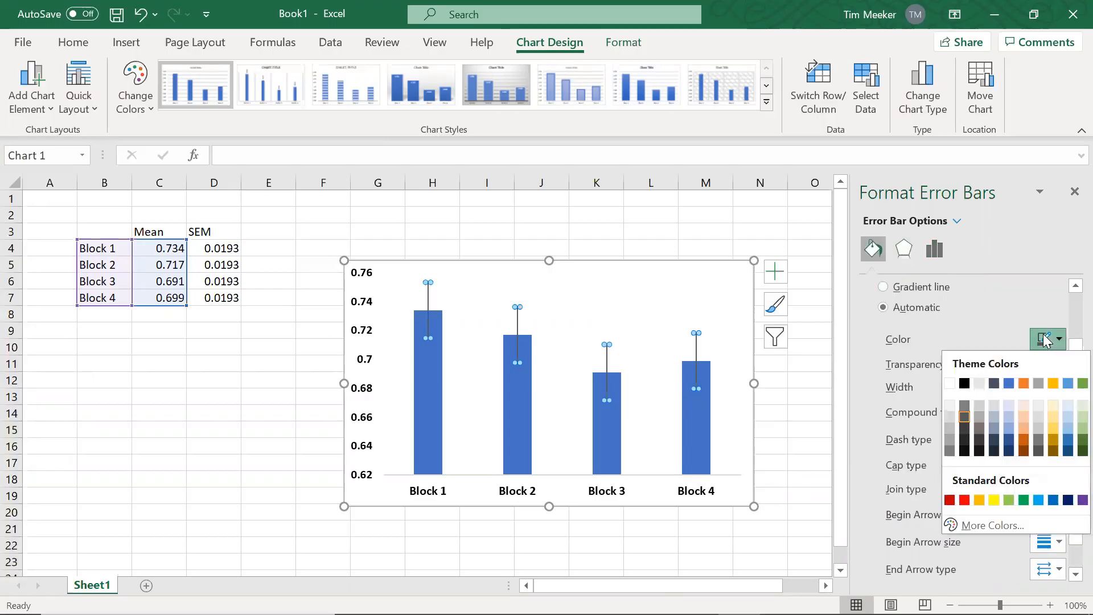
pyautogui.click(969, 381)
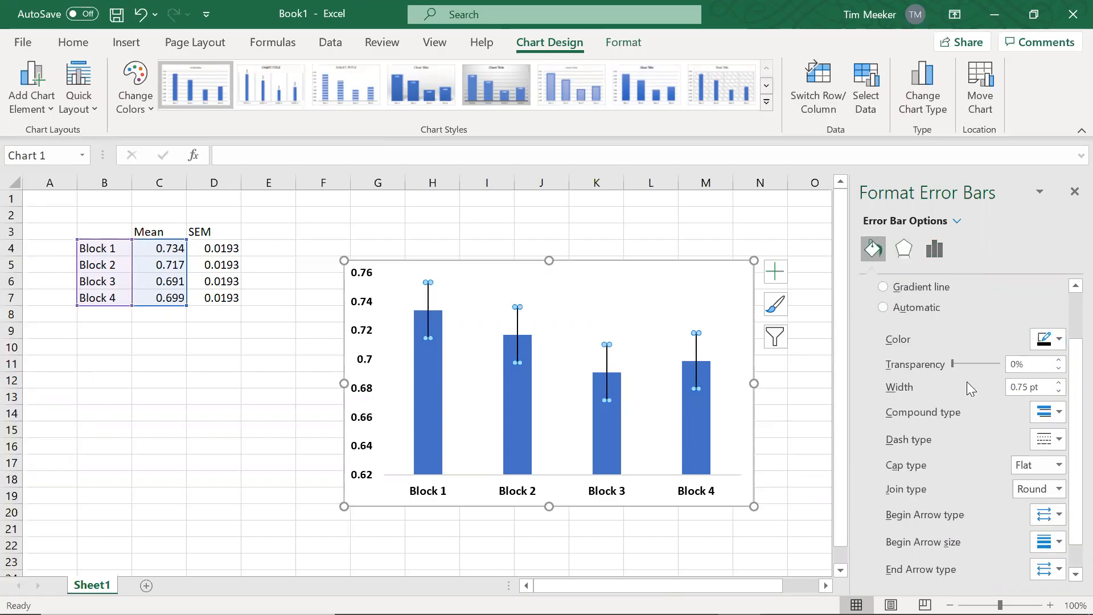
pyautogui.click(1059, 383)
pyautogui.click(1060, 383)
pyautogui.click(1060, 383)
pyautogui.click(800, 419)
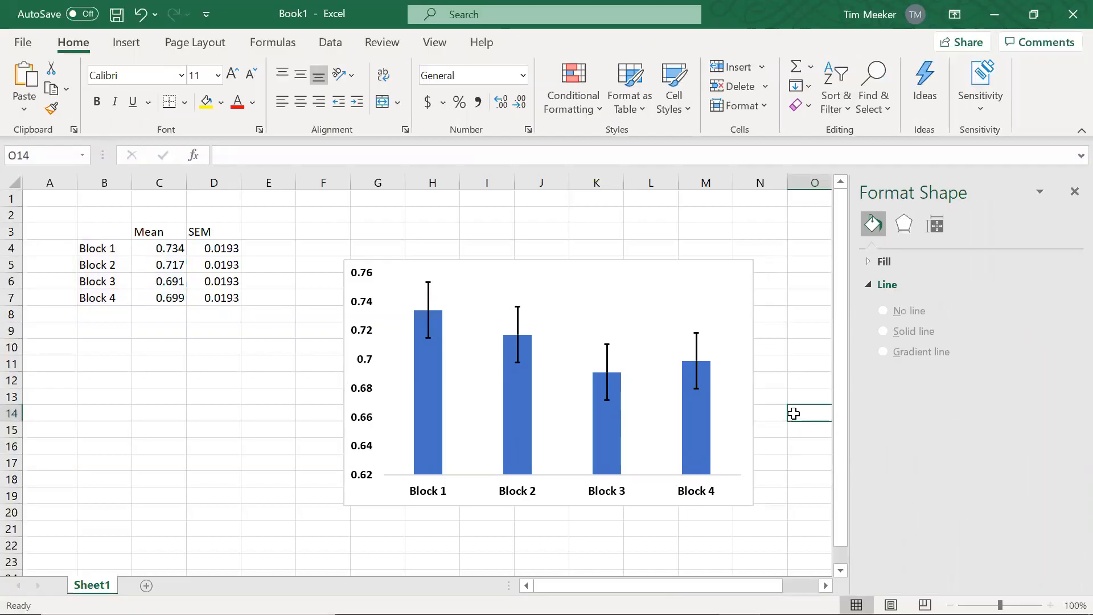
pyautogui.click(598, 439)
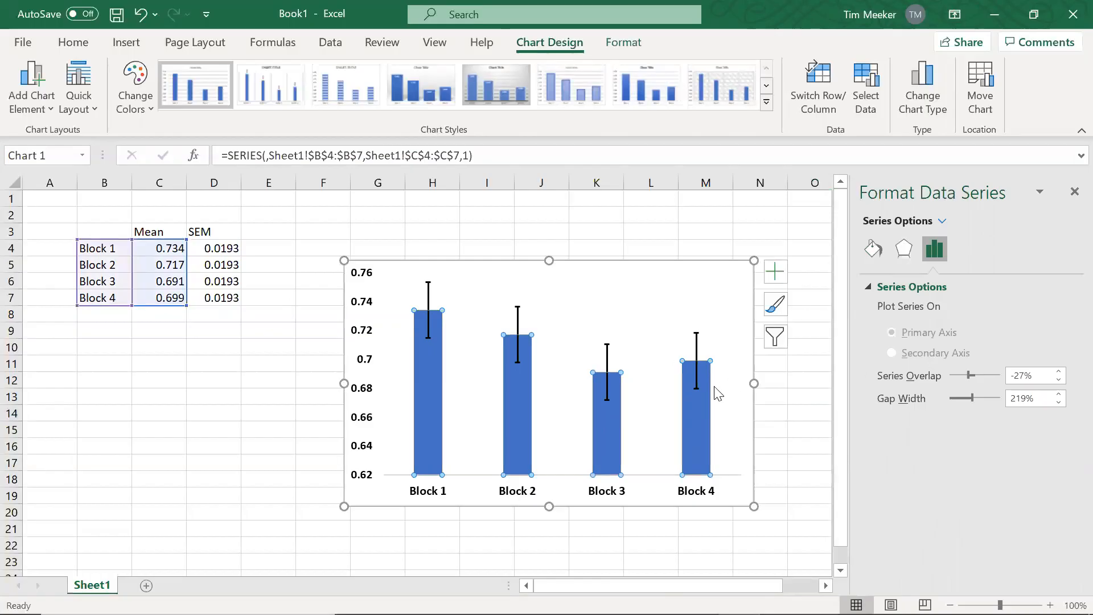
pyautogui.click(874, 249)
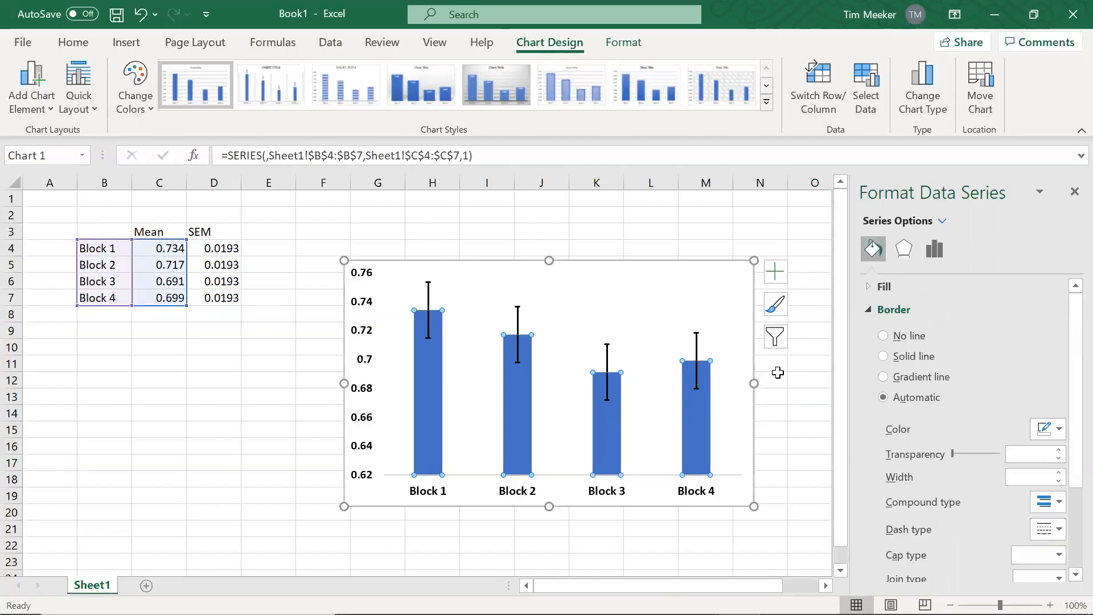
pyautogui.rightClick(702, 445)
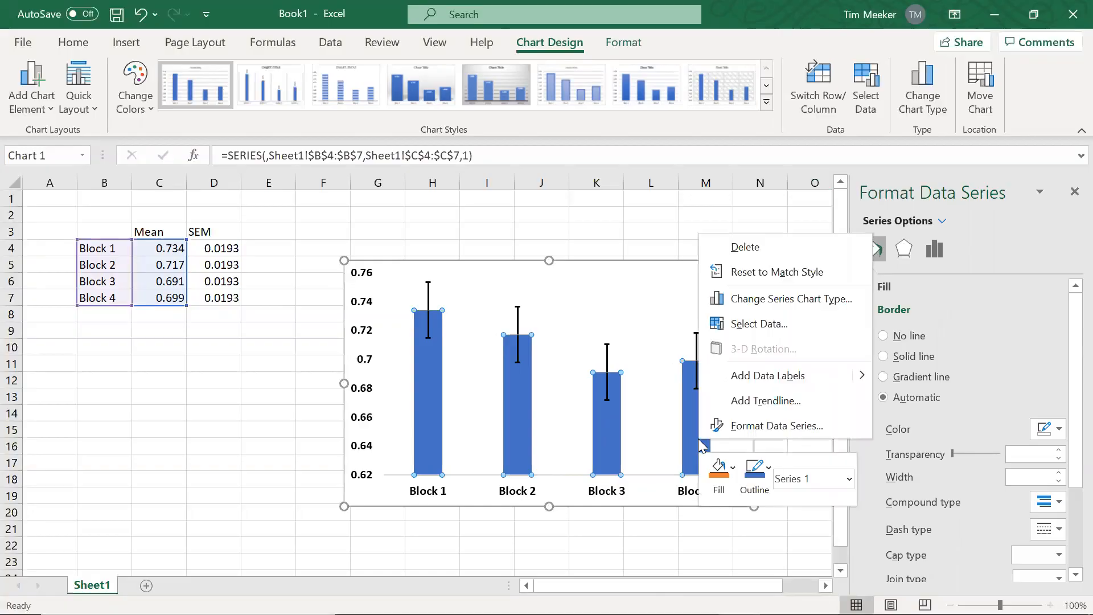
pyautogui.click(756, 468)
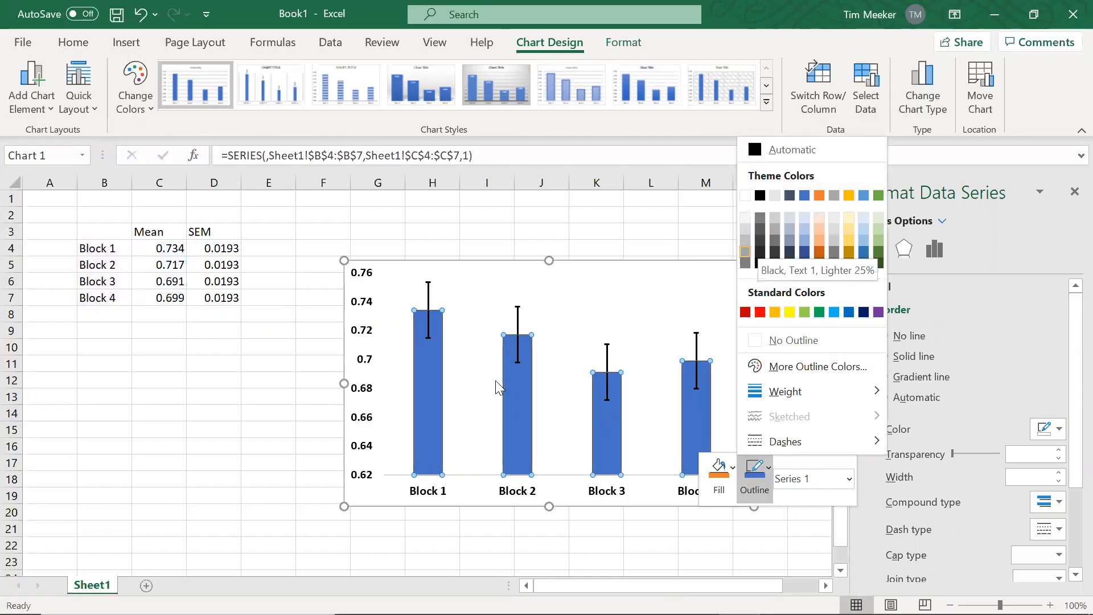
pyautogui.click(434, 383)
pyautogui.moveTo(434, 382)
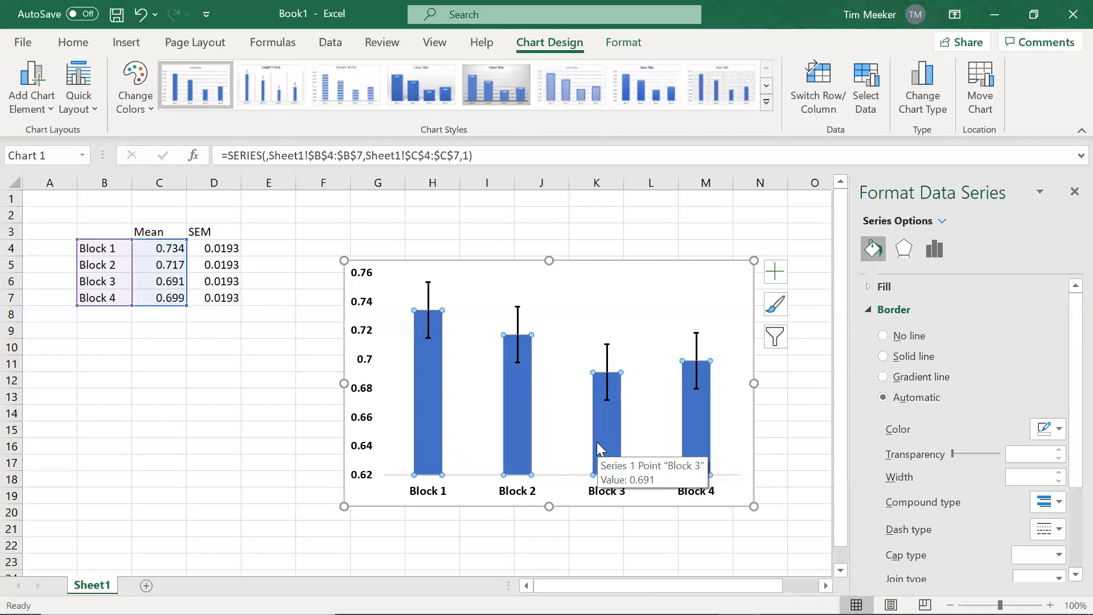
# Delete the whole column chart from the worksheet
pyautogui.click(500, 265)
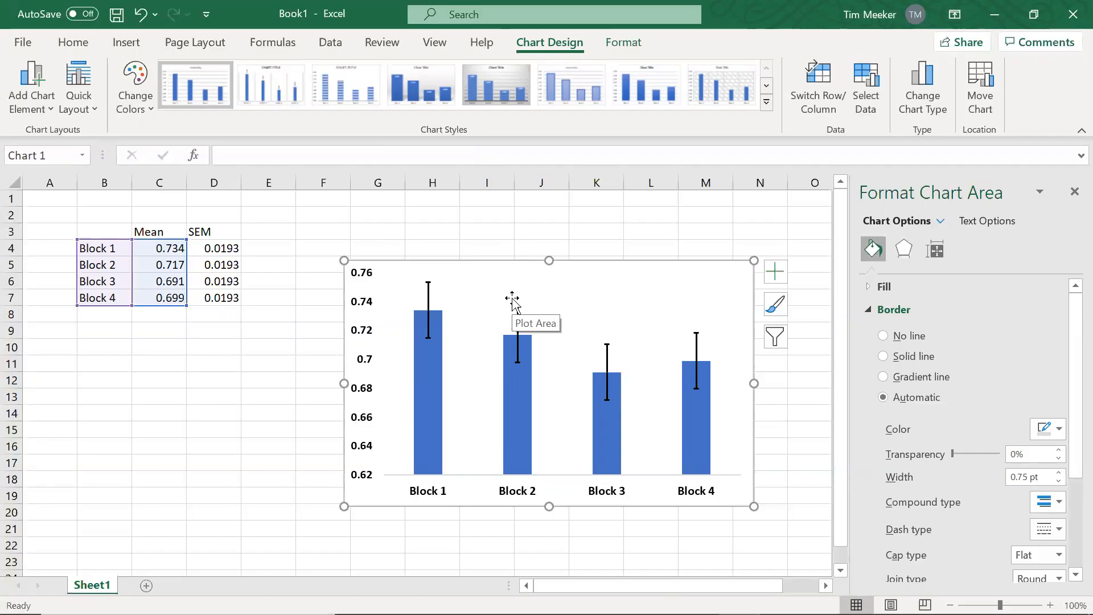
pyautogui.click(625, 46)
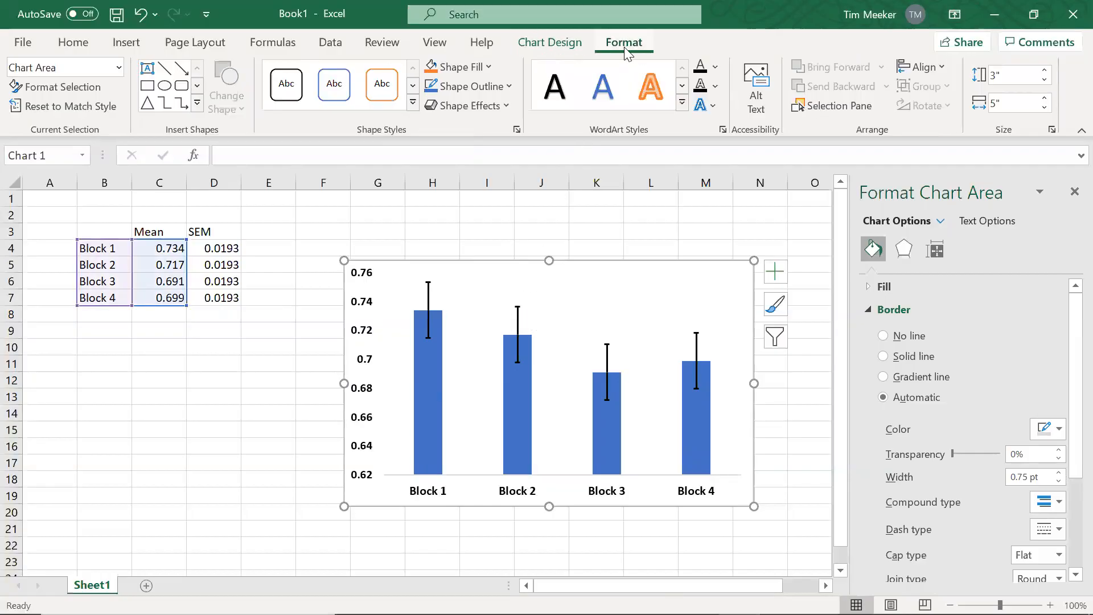
pyautogui.click(516, 276)
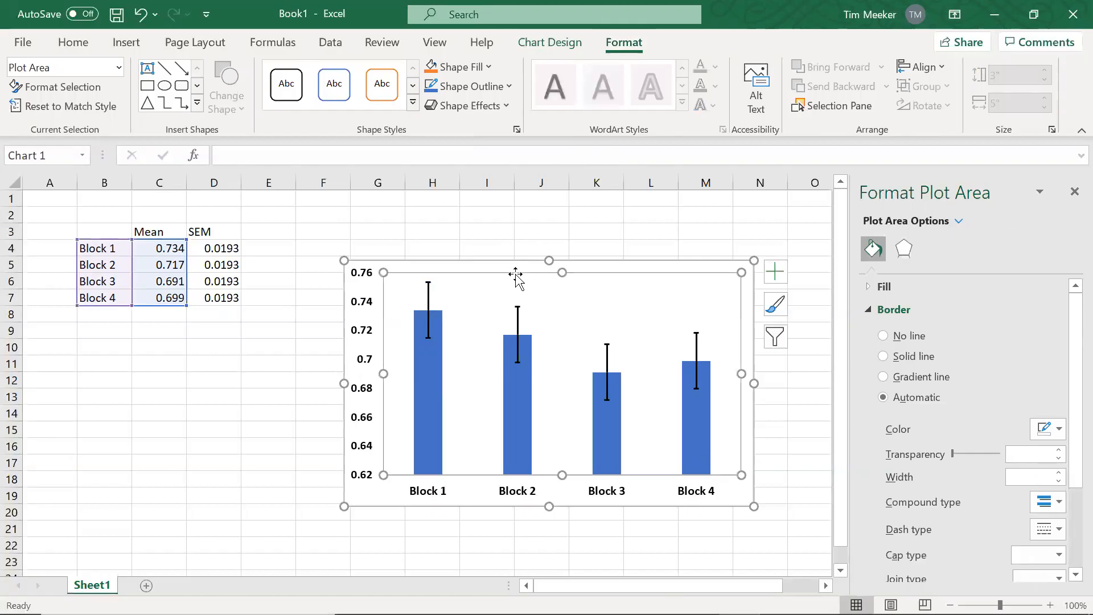
pyautogui.click(518, 262)
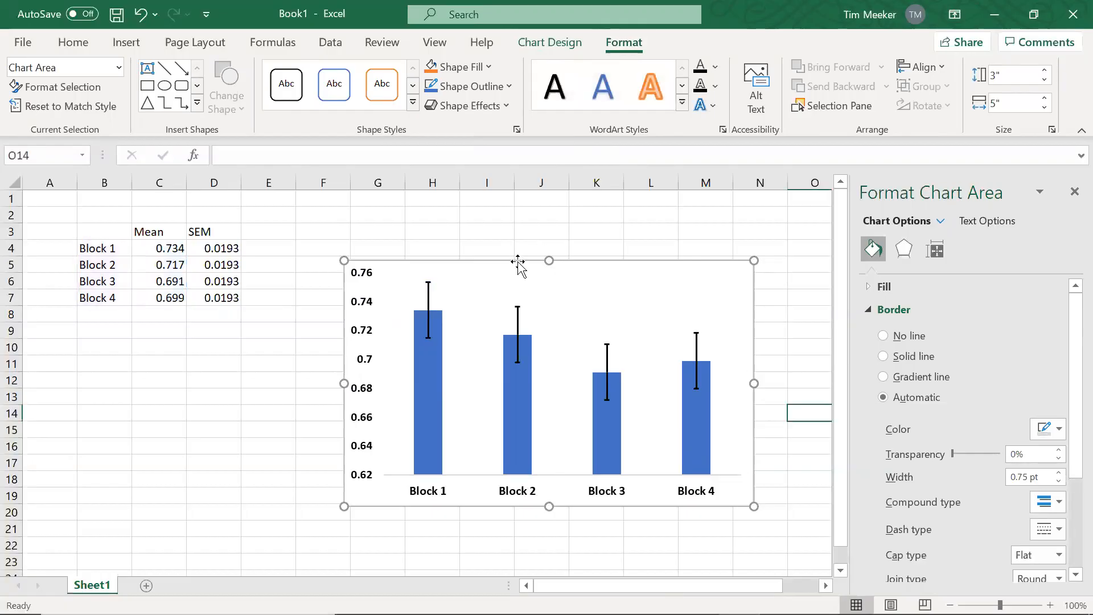
pyautogui.press('Delete')
# Insert a Line chart from the block labels and means in B4:C7
pyautogui.click(84, 243)
pyautogui.moveTo(83, 243); pyautogui.dragTo(142, 289)
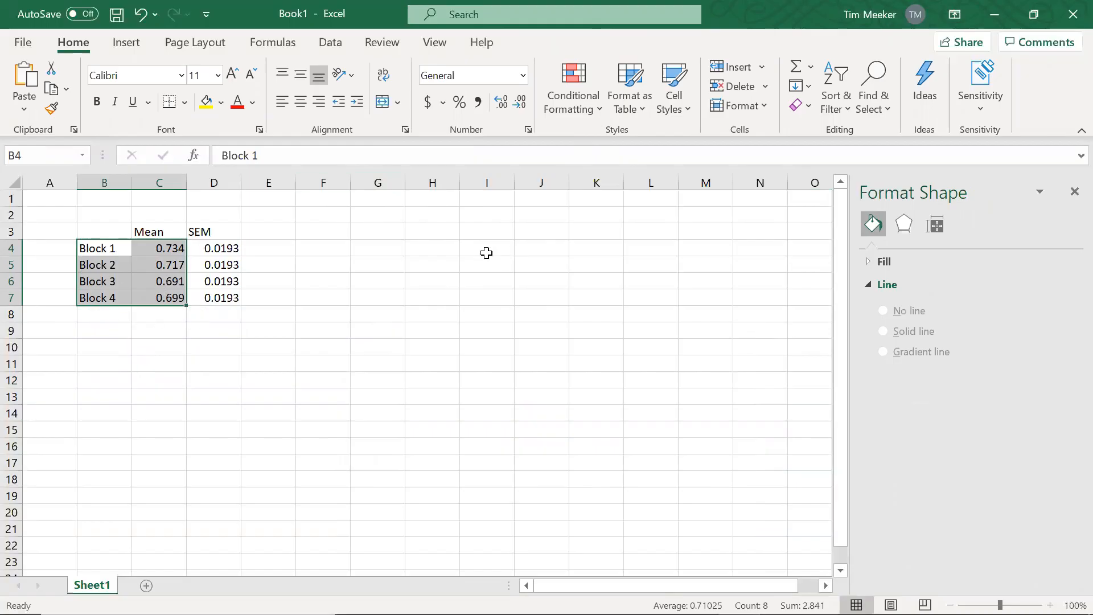
pyautogui.click(120, 49)
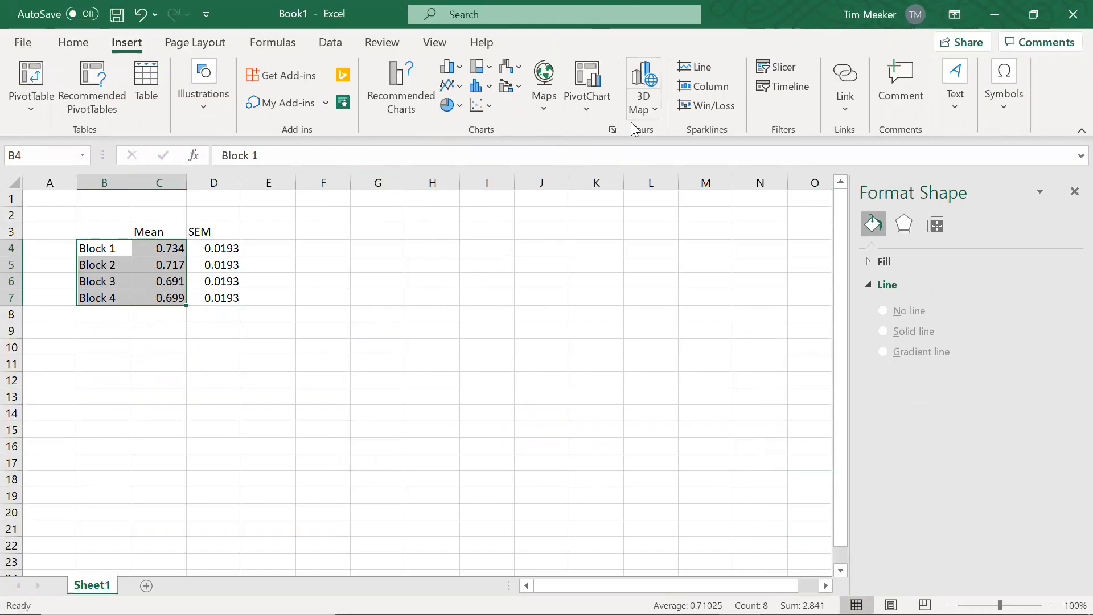
pyautogui.click(609, 131)
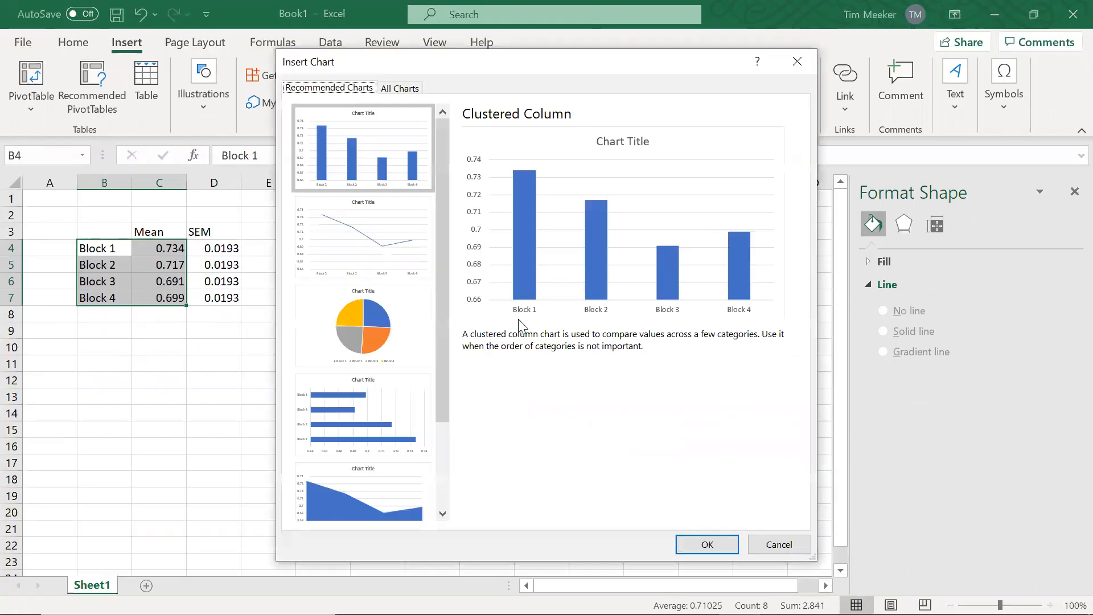
pyautogui.click(353, 245)
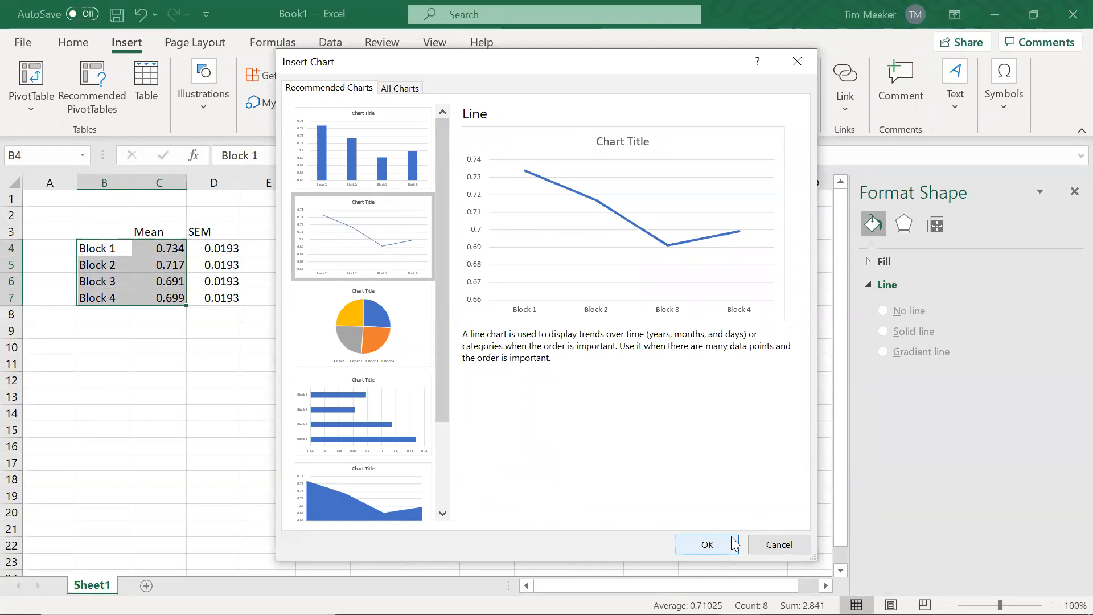
pyautogui.click(706, 544)
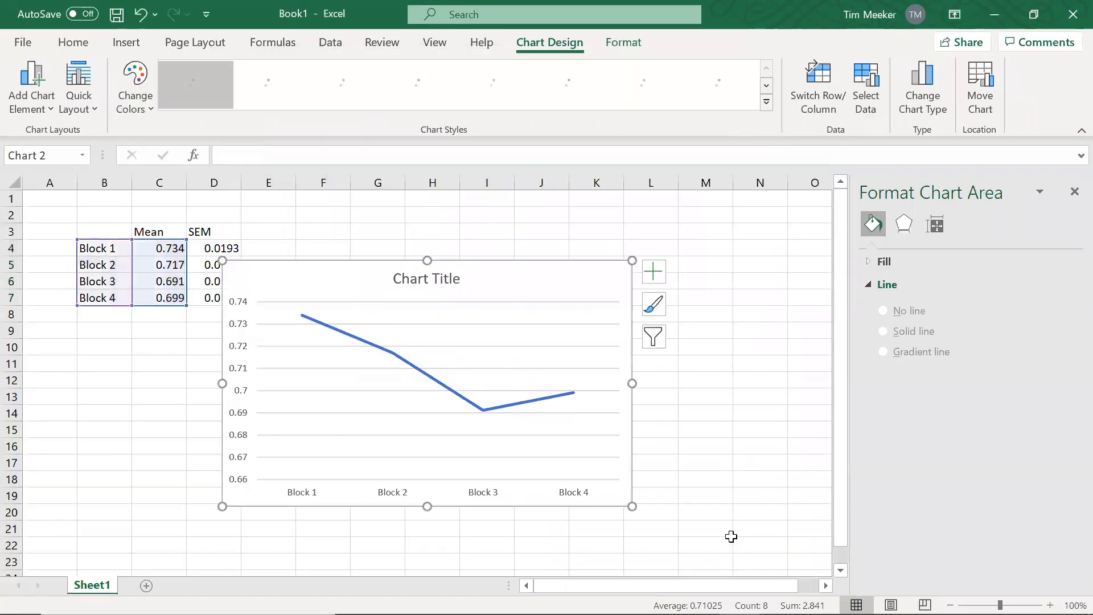
# Remove the title and the major gridlines from the line chart
pyautogui.click(443, 285)
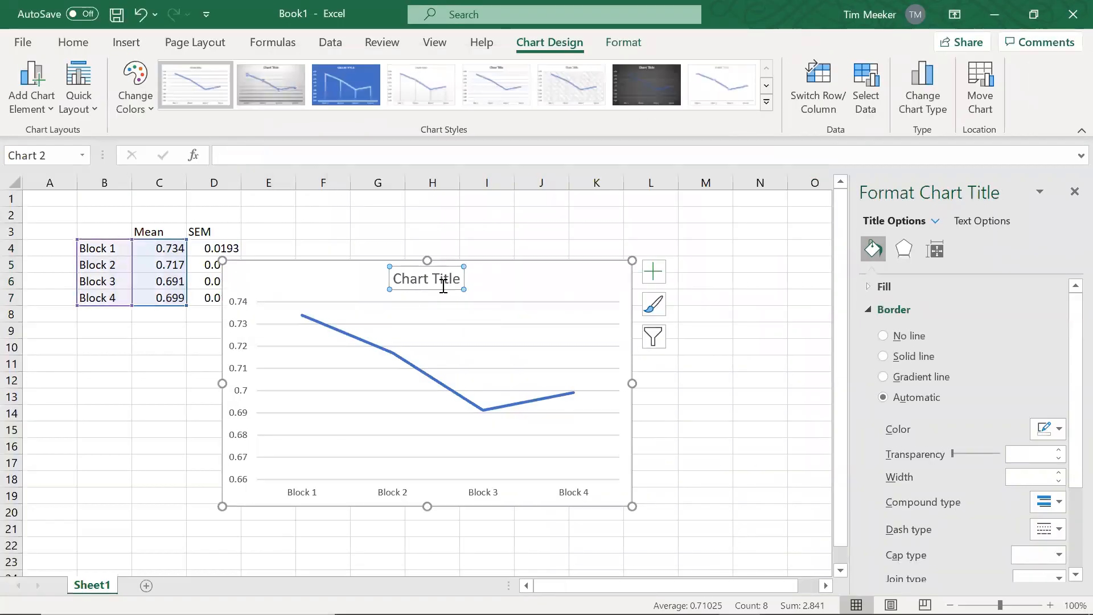
pyautogui.click(447, 292)
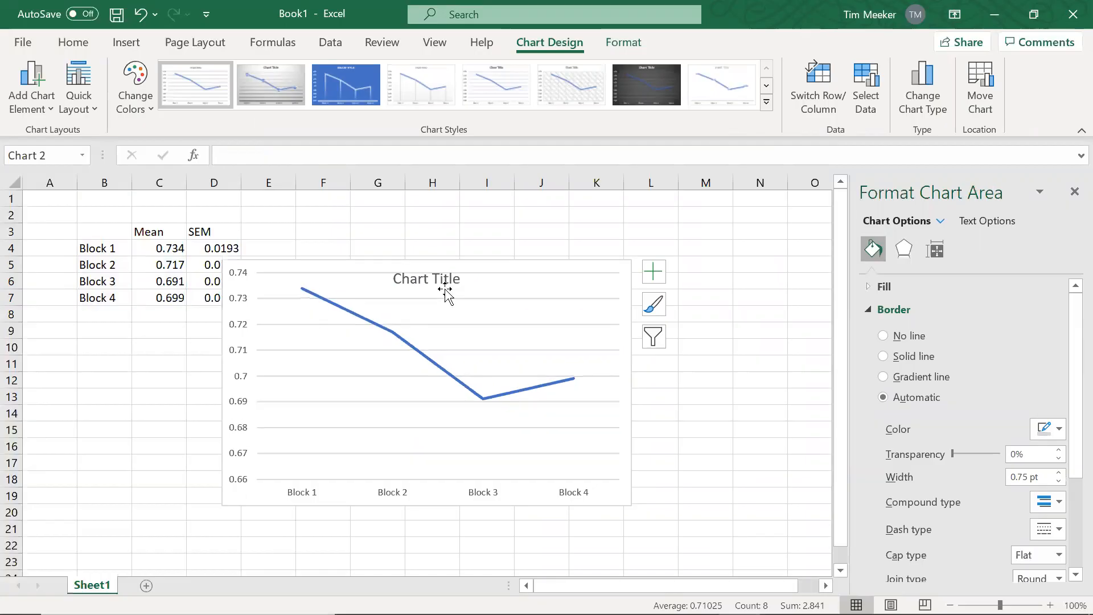
pyautogui.click(443, 298)
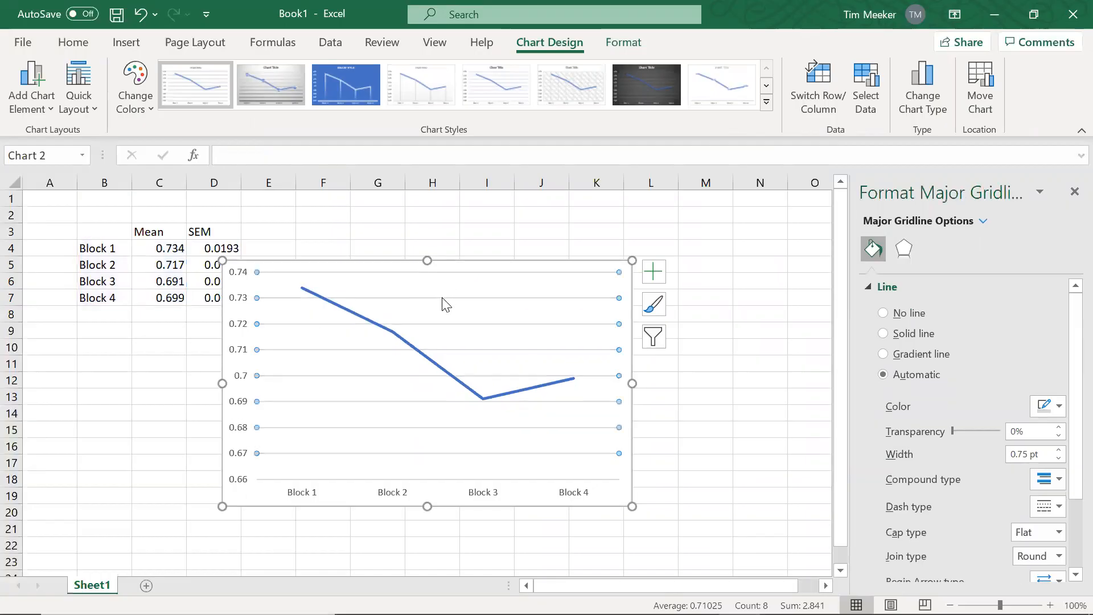
pyautogui.press('Delete')
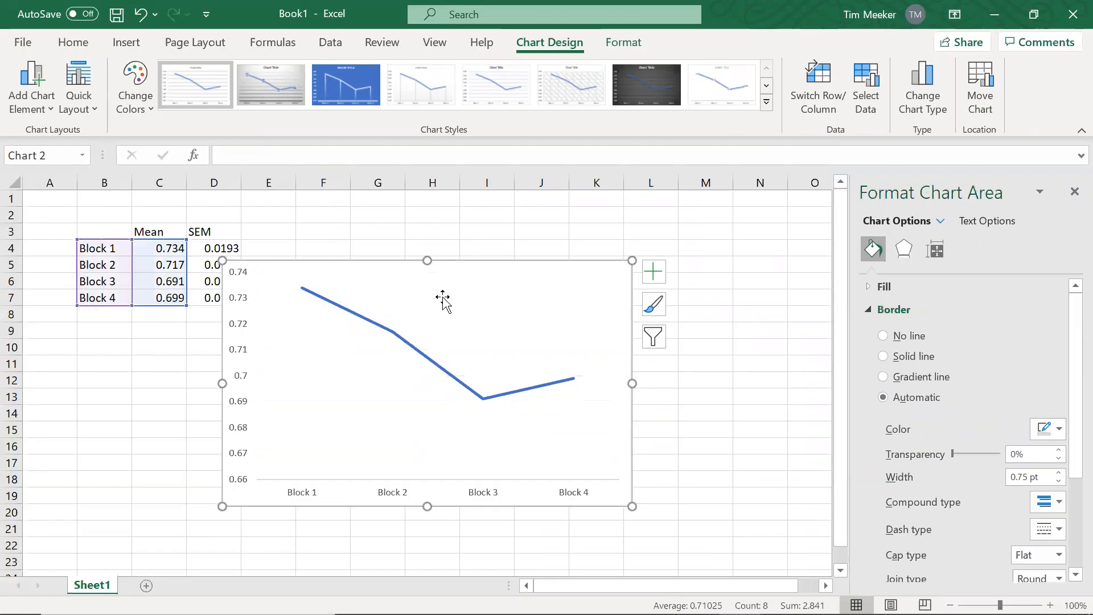
# Set the chart area to no outline and move the chart clear of the data table, starting around column G
pyautogui.rightClick(447, 272)
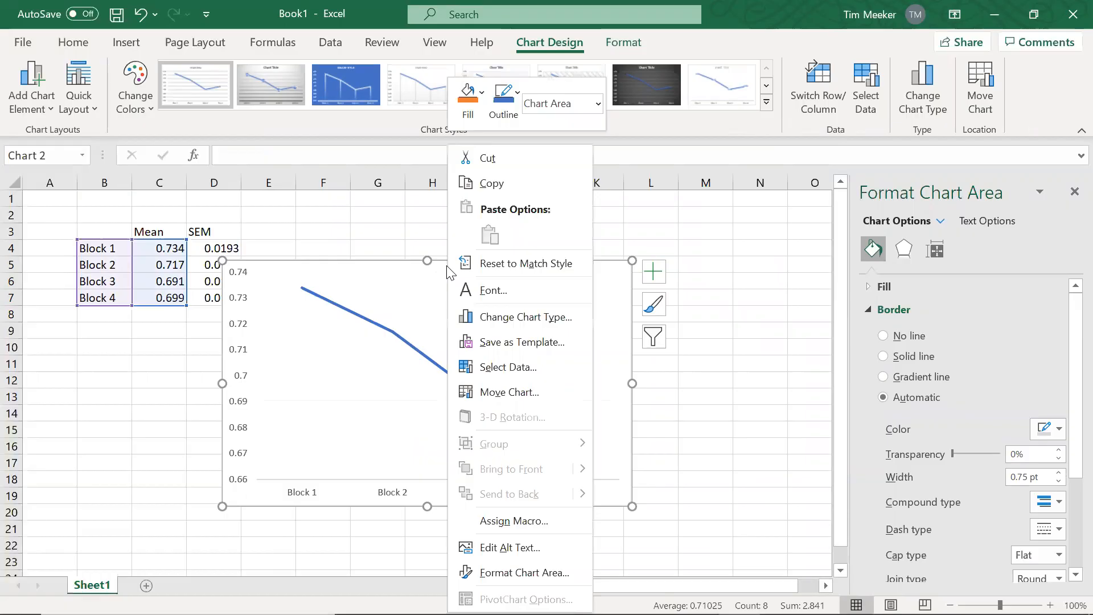
pyautogui.click(498, 114)
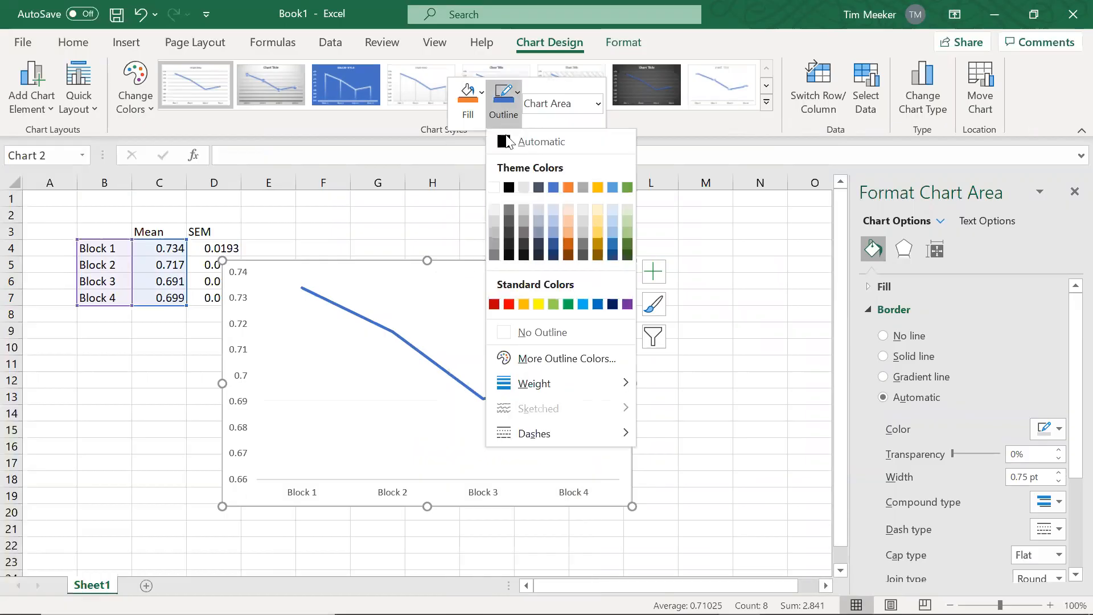
pyautogui.click(525, 331)
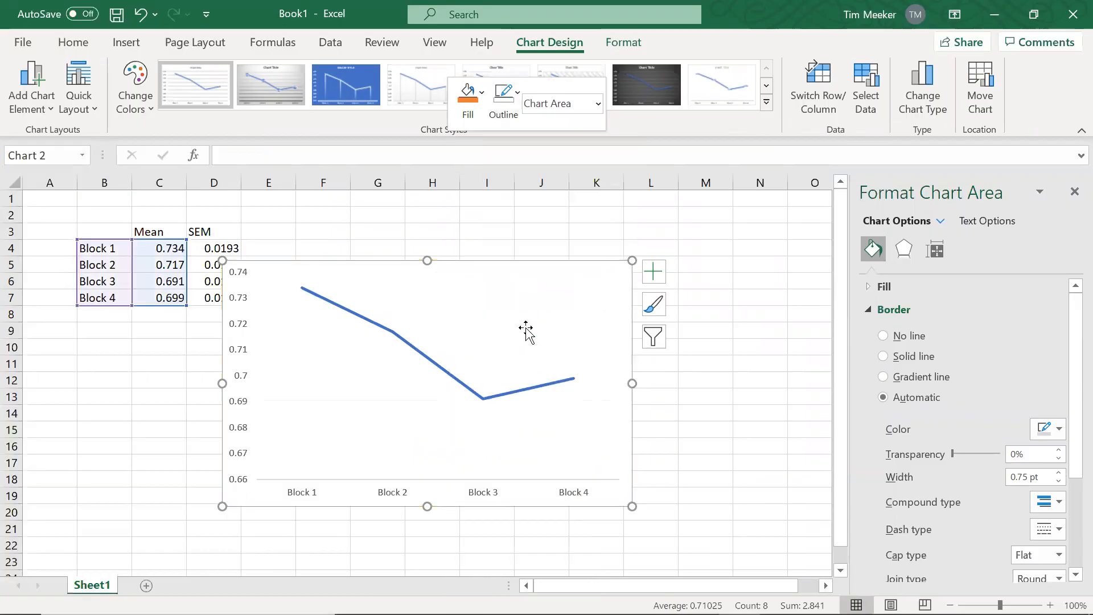
pyautogui.rightClick(499, 267)
pyautogui.press('Escape')
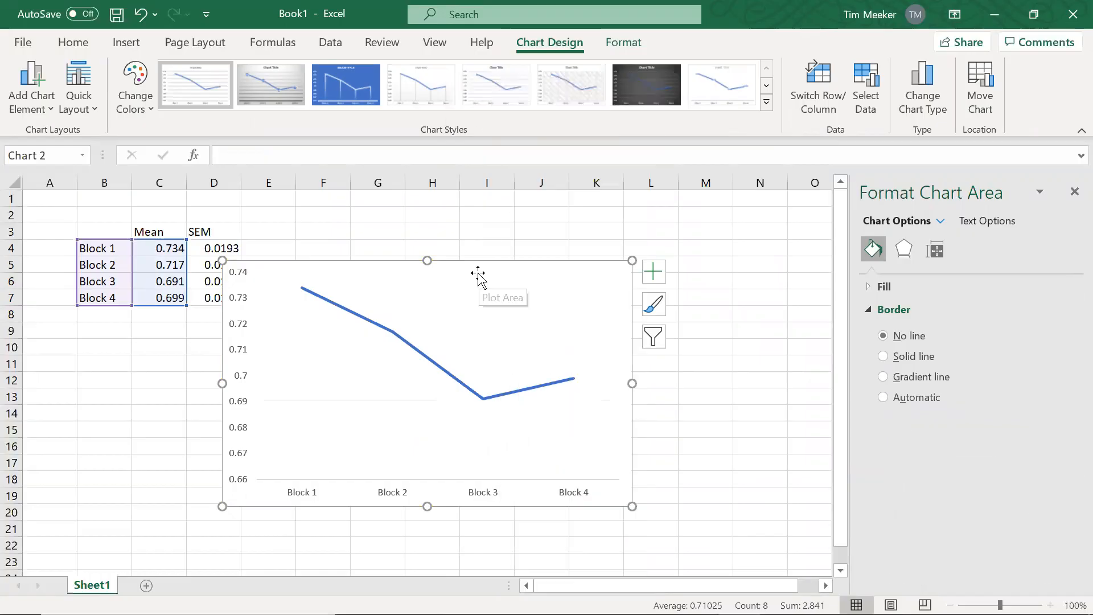
pyautogui.click(241, 328)
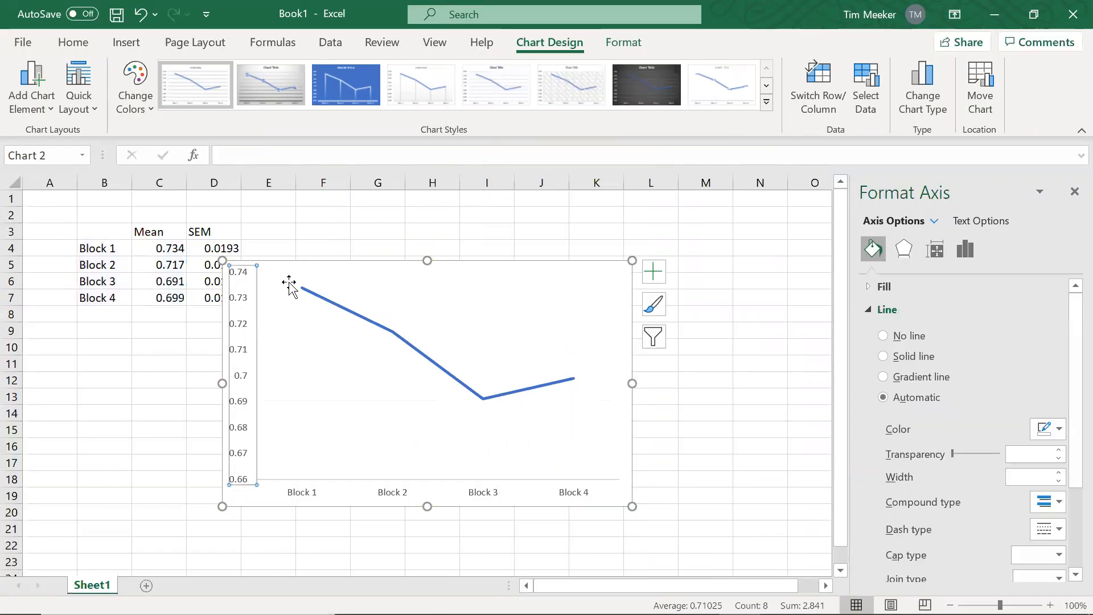
pyautogui.moveTo(290, 265); pyautogui.dragTo(417, 219)
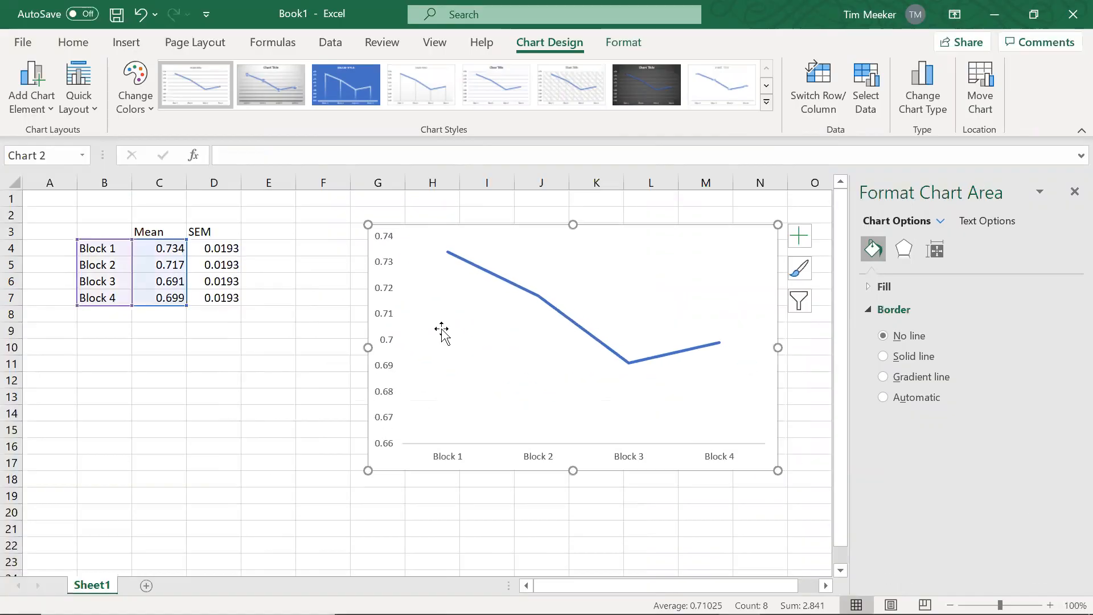
# Format the line chart's vertical axis labels as bold black text at size 10
pyautogui.click(384, 369)
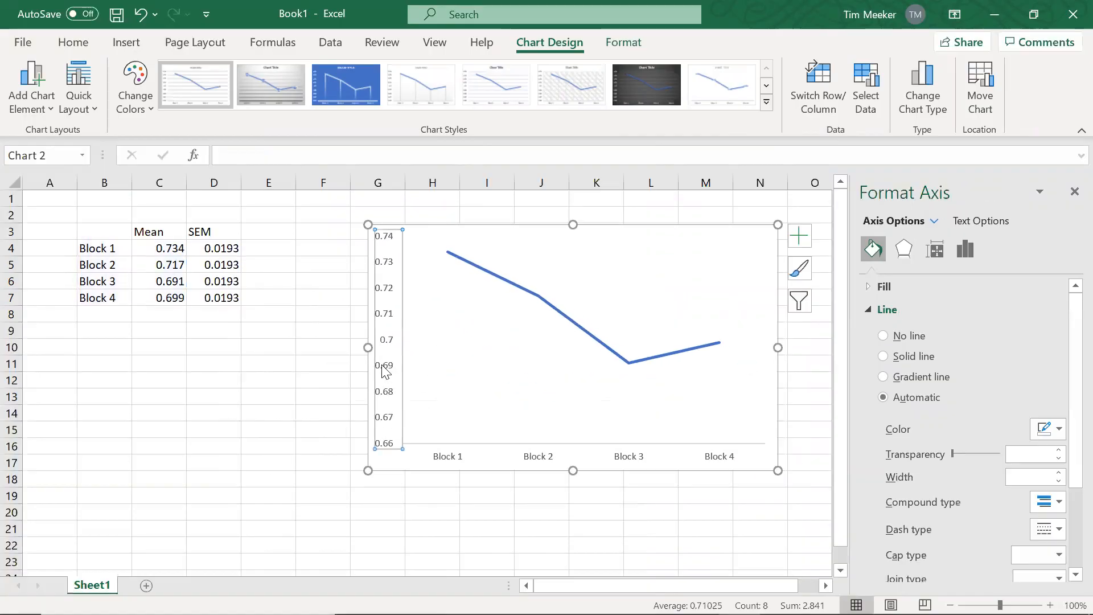
pyautogui.click(84, 45)
pyautogui.click(233, 74)
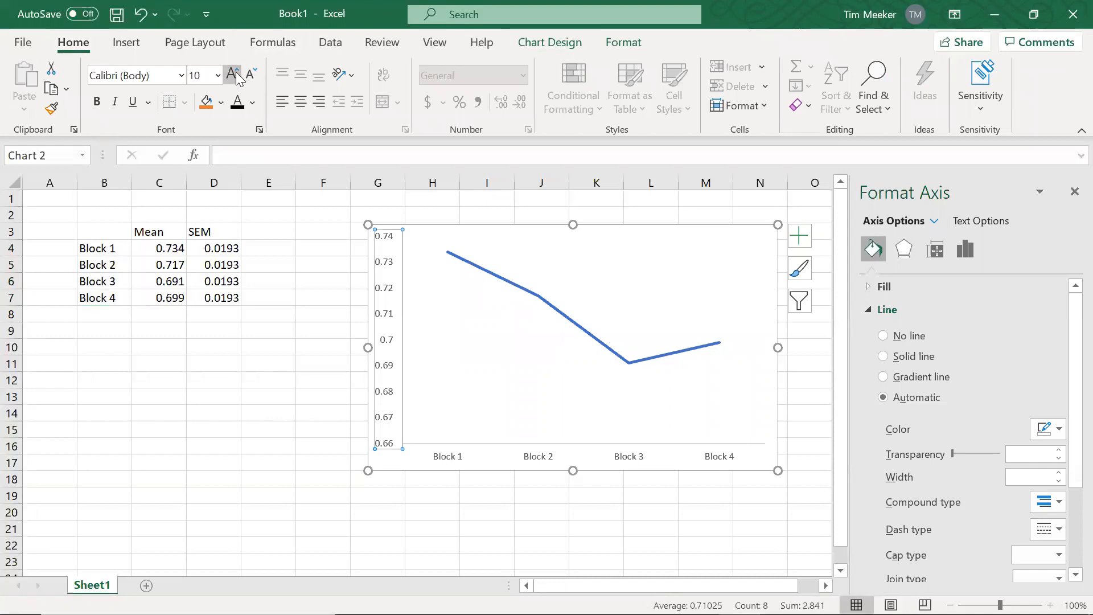
pyautogui.click(97, 102)
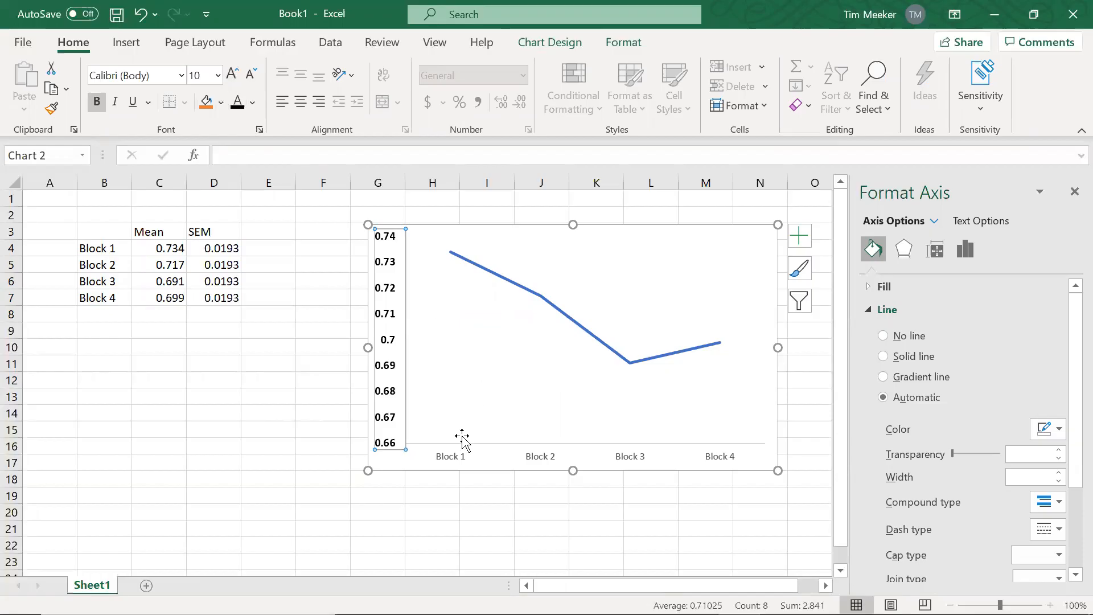
# Format the horizontal axis block labels as bold black text at size 10
pyautogui.click(459, 456)
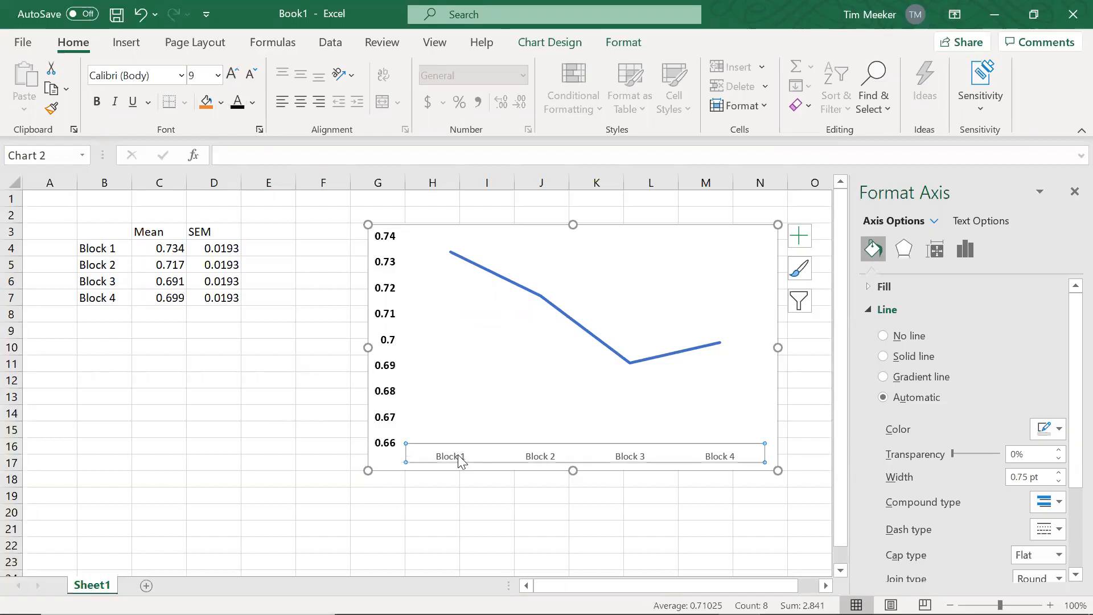
pyautogui.click(236, 108)
pyautogui.click(98, 106)
pyautogui.click(232, 74)
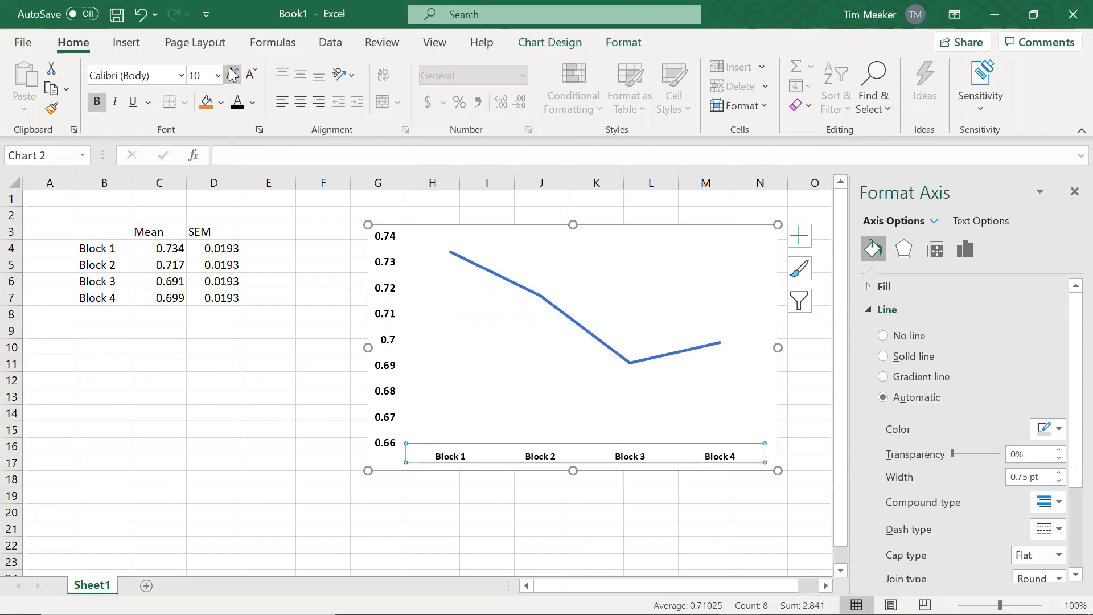
# Change the color of the line series to dark gray
pyautogui.click(567, 315)
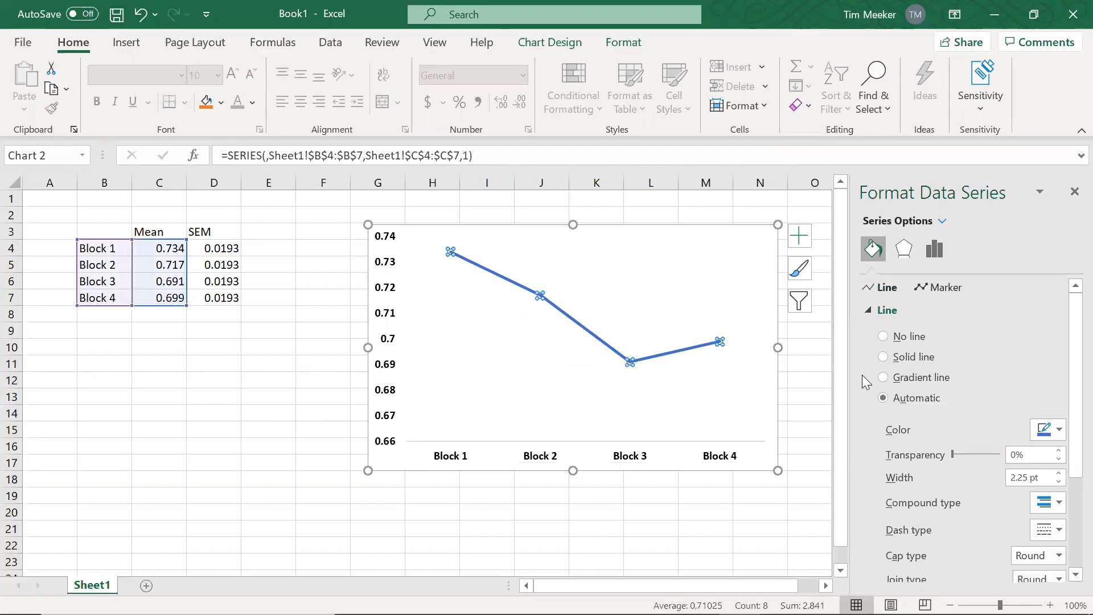
pyautogui.click(1059, 431)
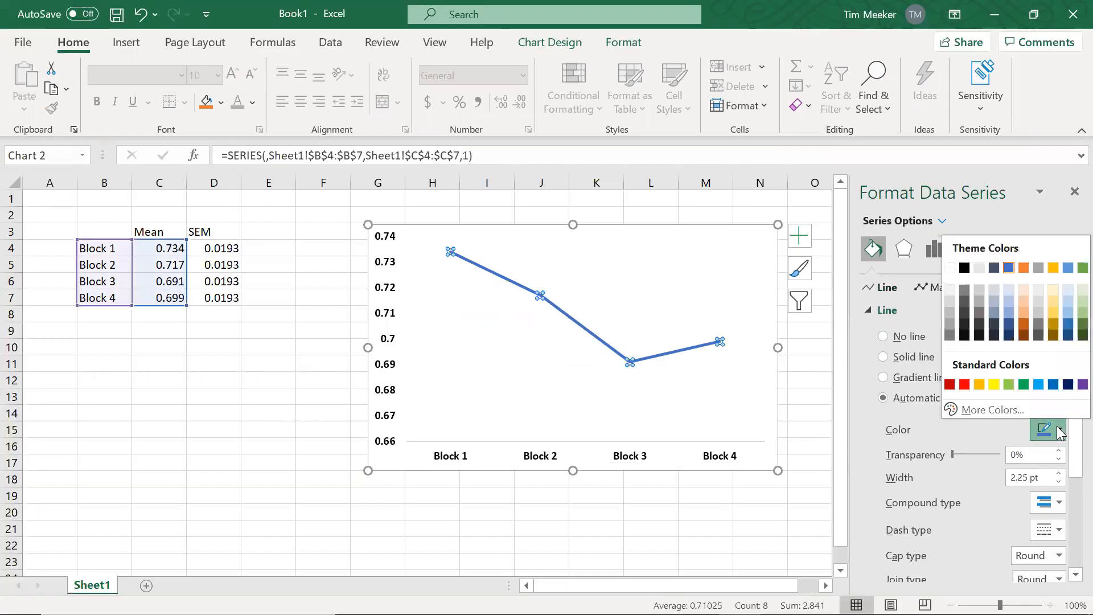
pyautogui.click(964, 303)
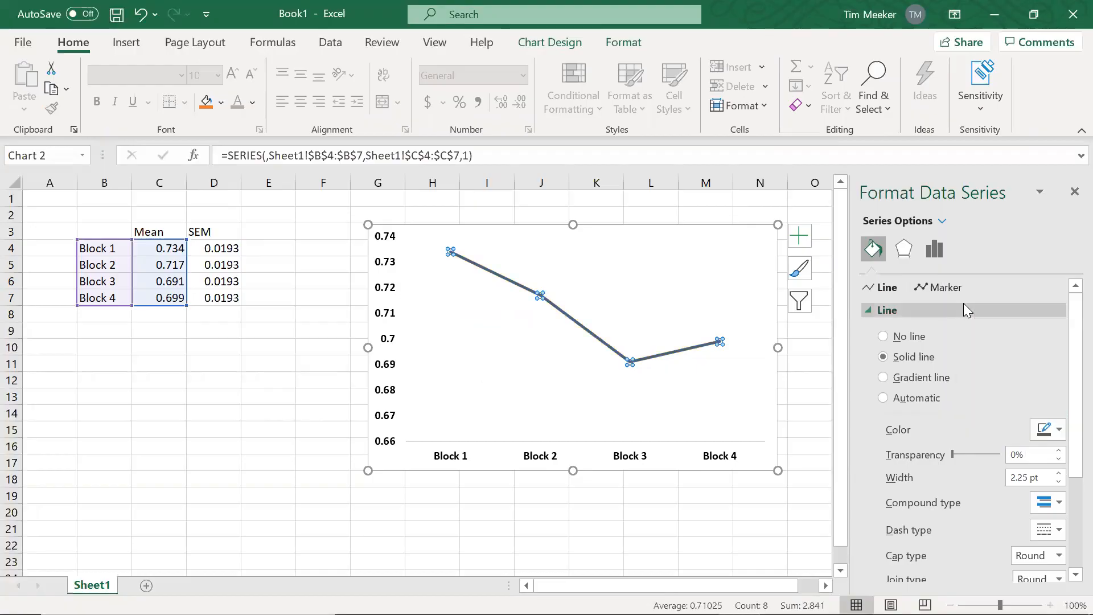
# Add error bars to the line series and open their detailed formatting options
pyautogui.click(561, 45)
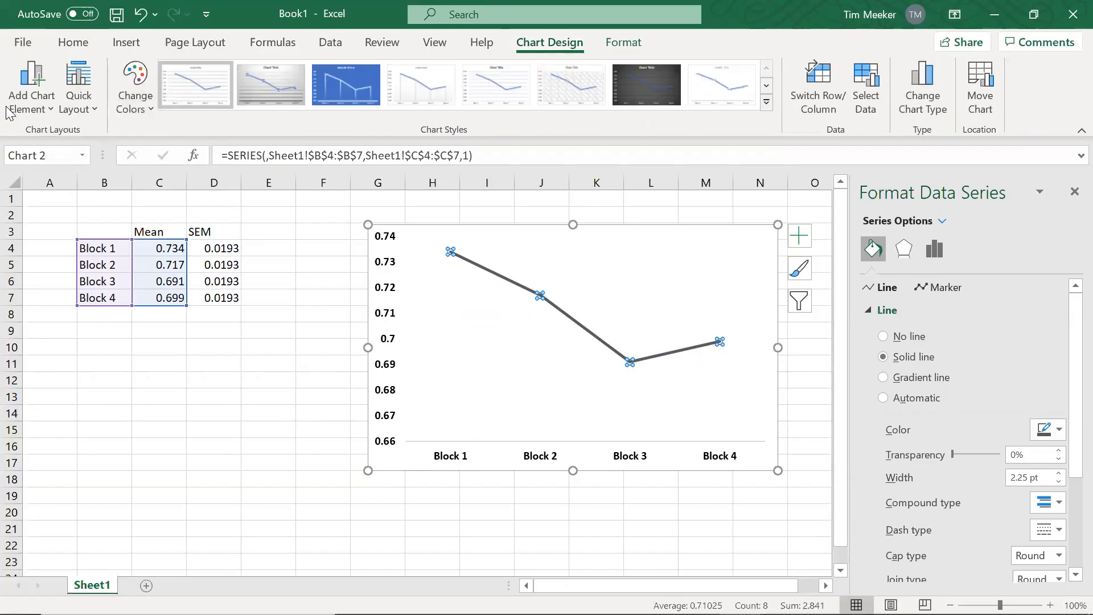
pyautogui.click(25, 108)
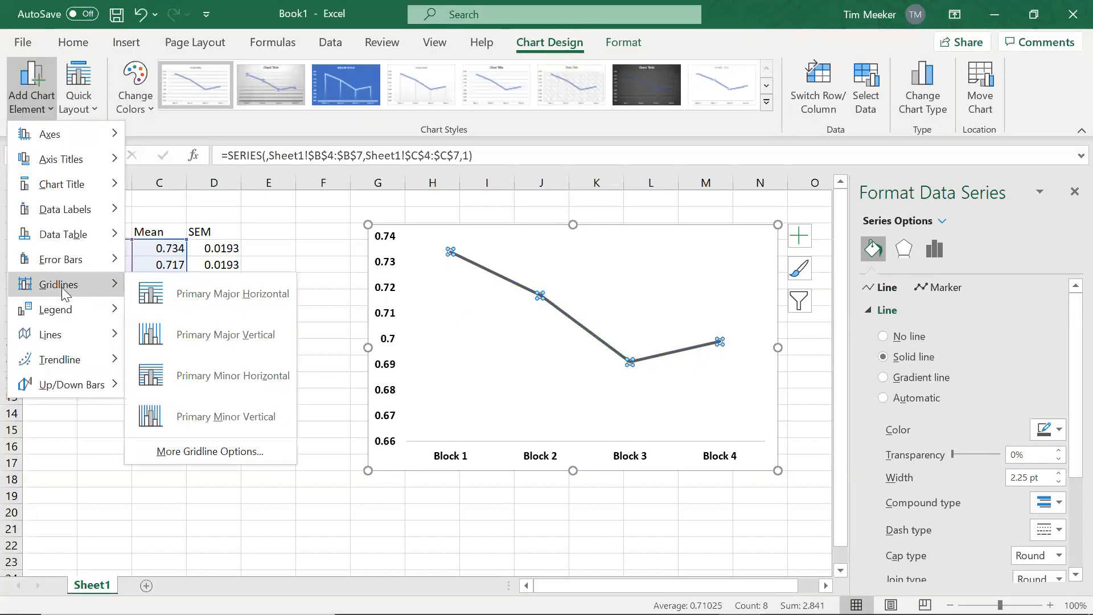
pyautogui.moveTo(67, 263)
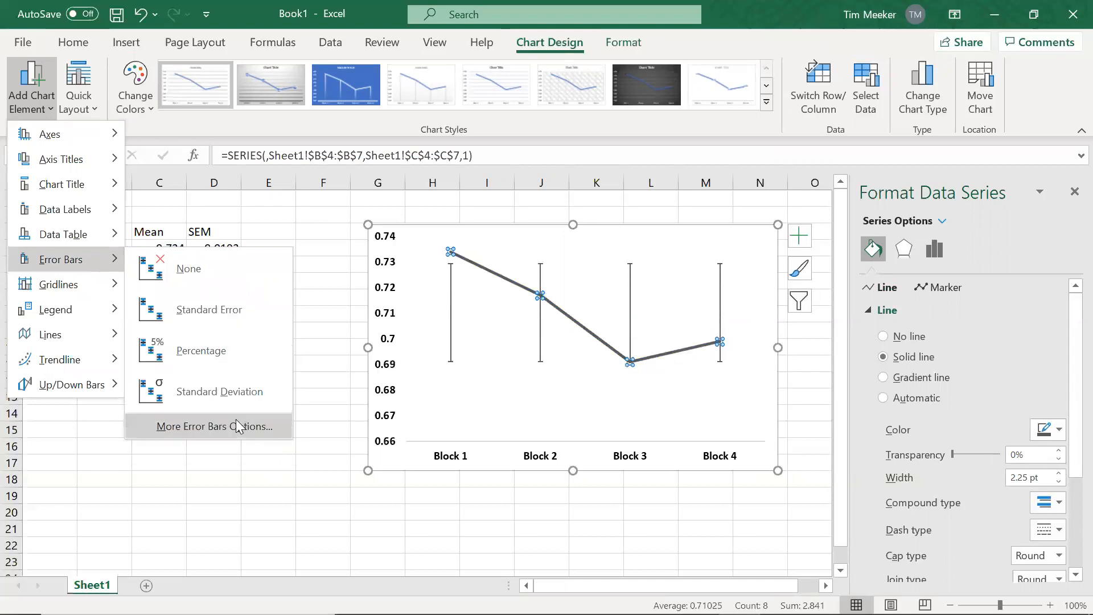
pyautogui.click(237, 436)
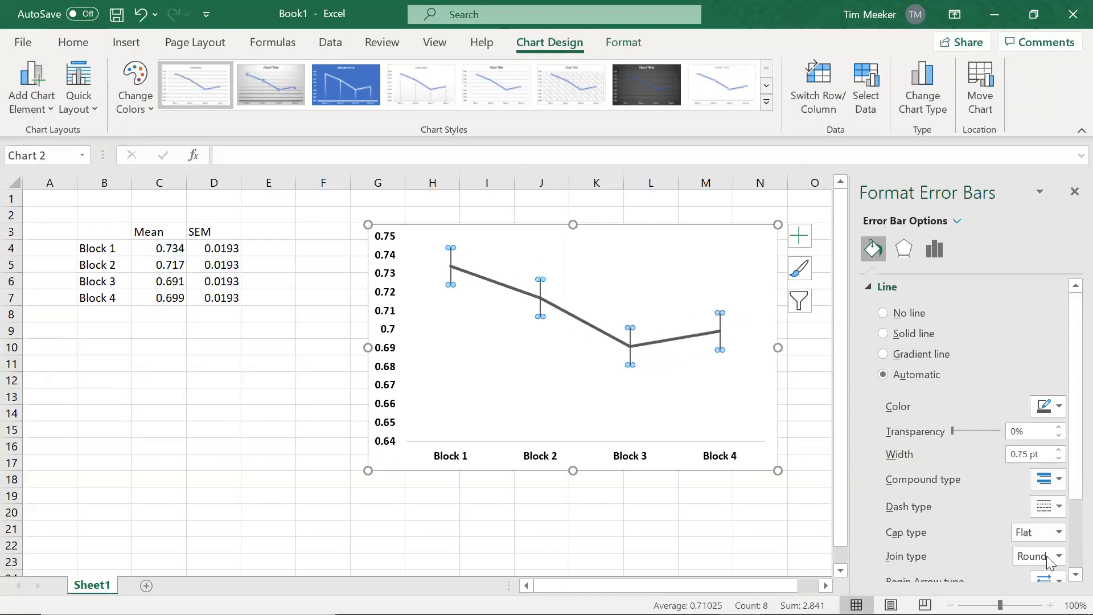
# Set custom error bars on the line series, using the SEM values in D4:D7 for both the positive and negative error amounts
pyautogui.scroll(-3, 1070, 560)
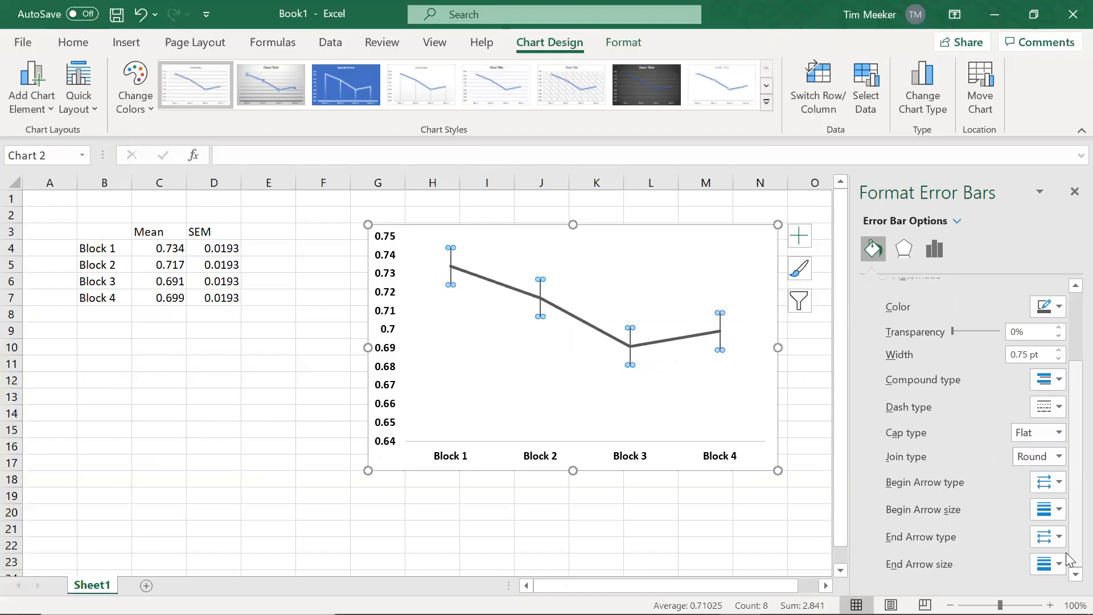
pyautogui.click(934, 249)
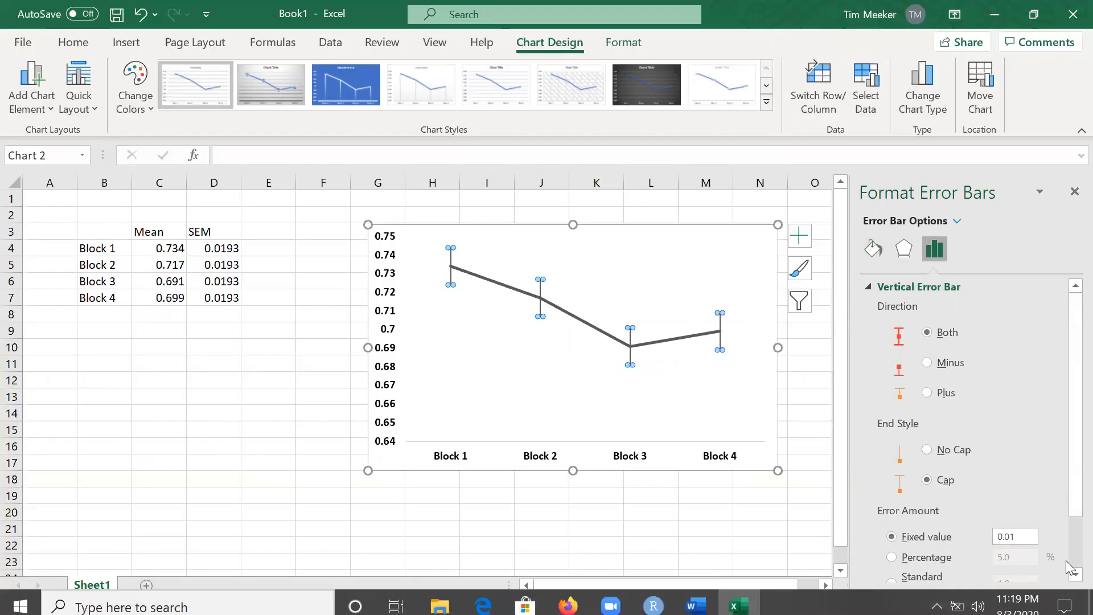
pyautogui.scroll(-2, 1070, 567)
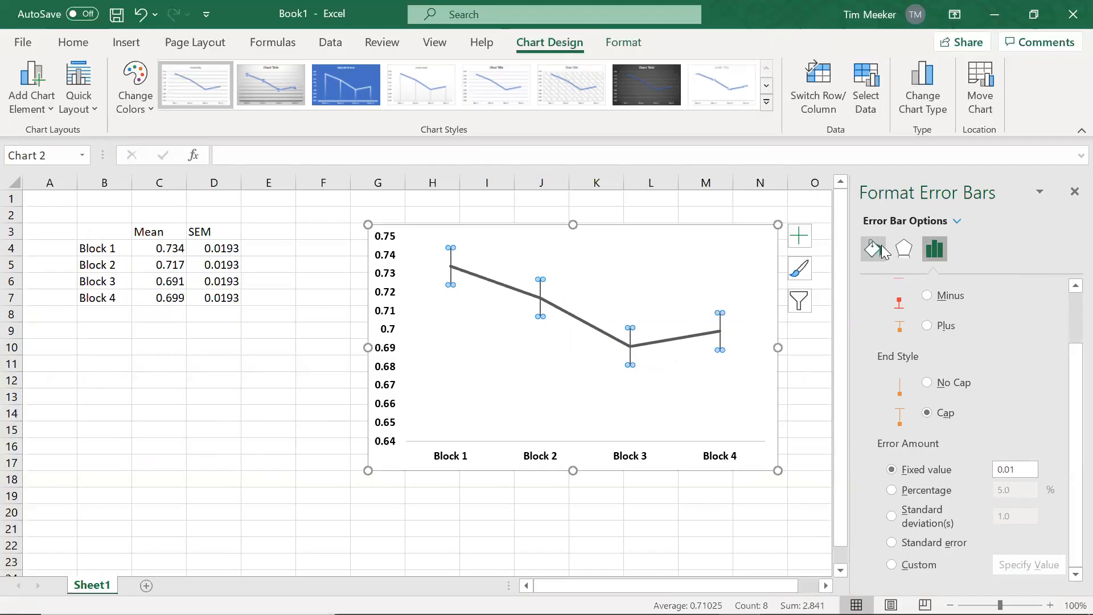
pyautogui.click(929, 569)
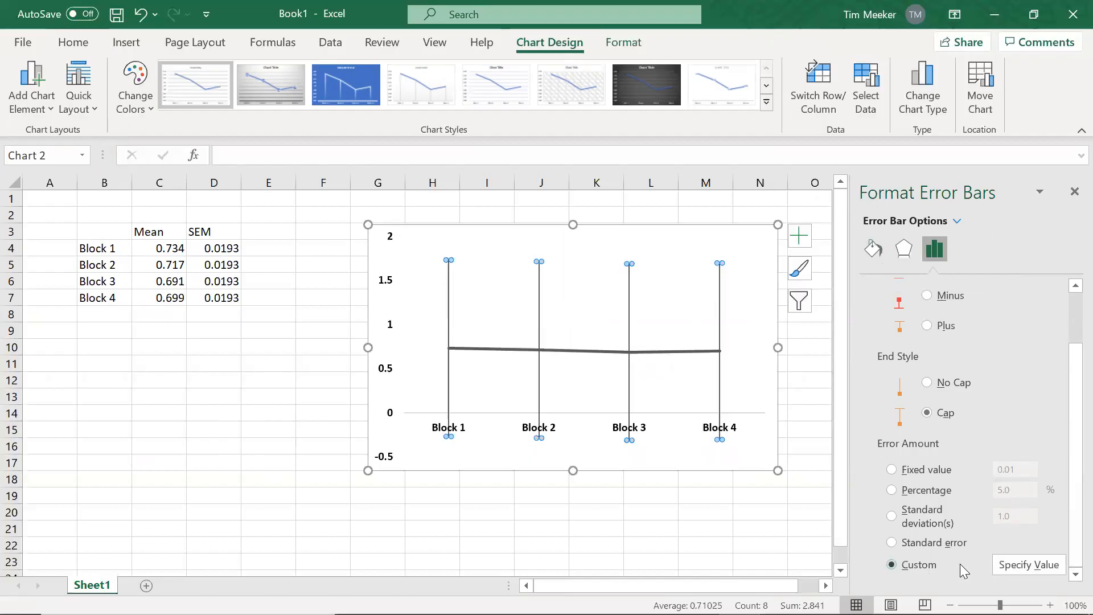
pyautogui.click(1018, 565)
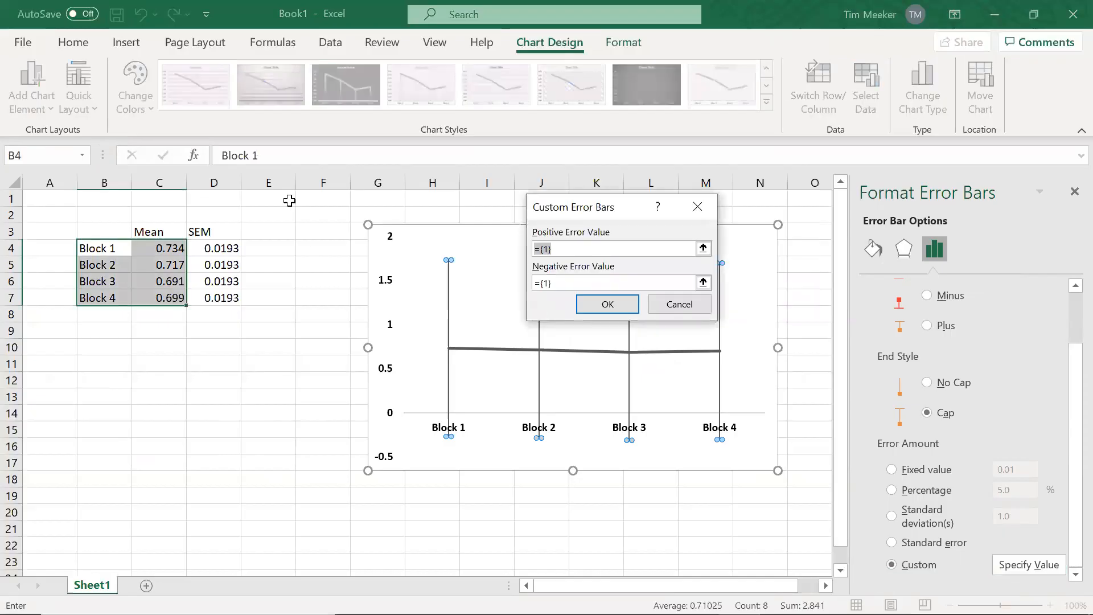
pyautogui.moveTo(228, 246); pyautogui.dragTo(231, 297)
pyautogui.click(563, 283)
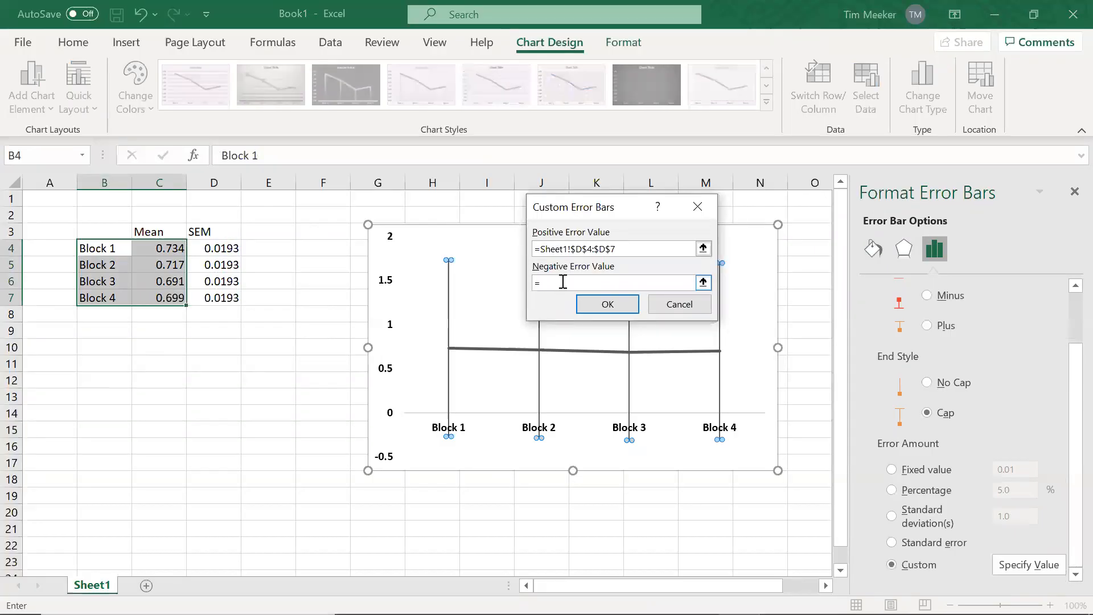
pyautogui.moveTo(227, 249); pyautogui.dragTo(228, 297)
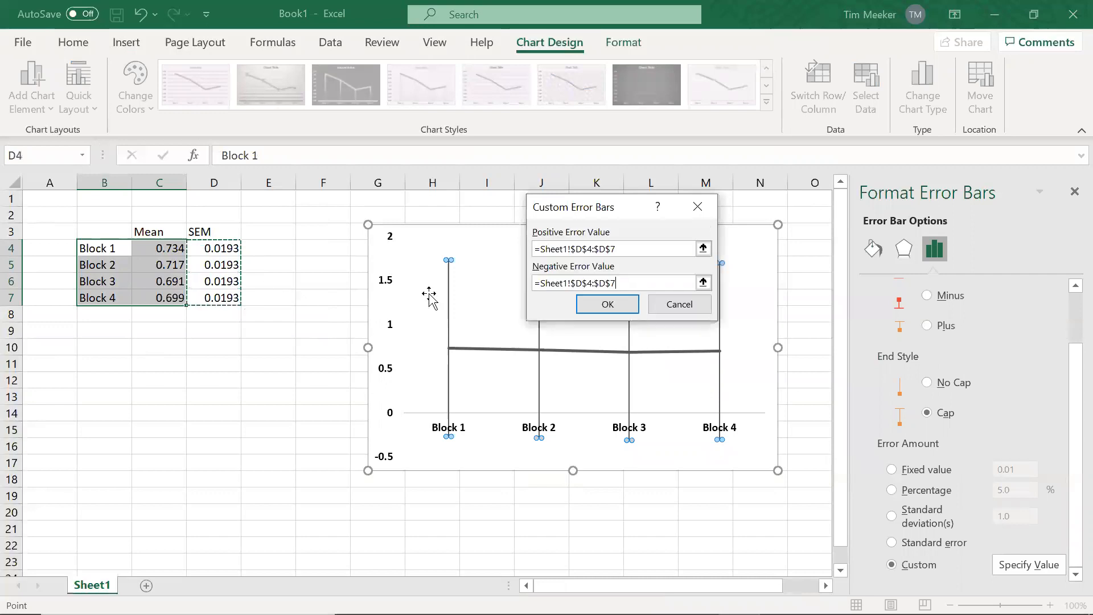
pyautogui.click(608, 305)
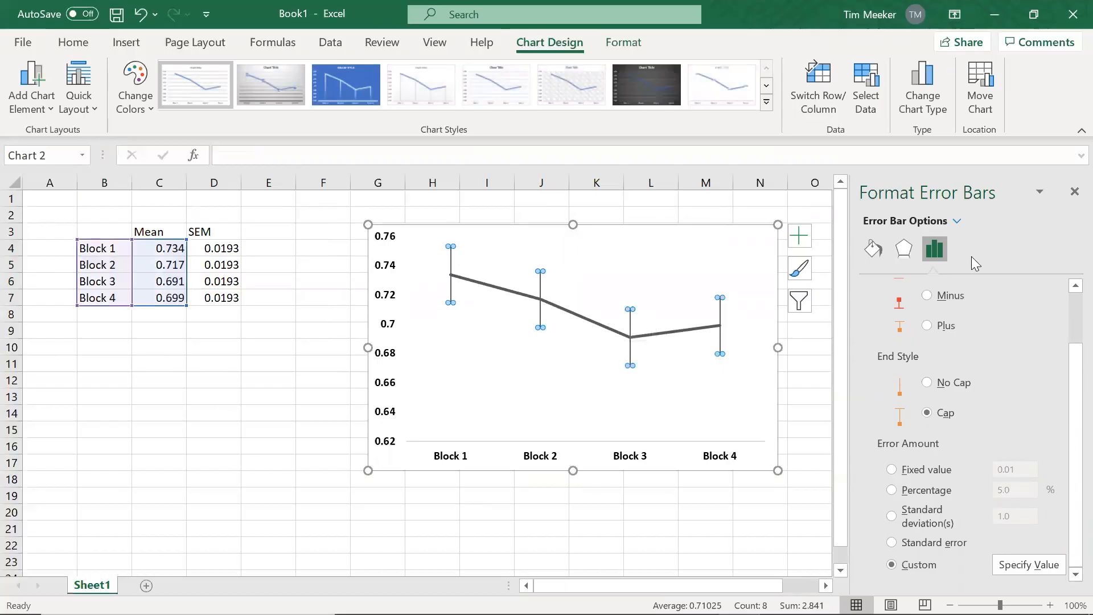
# Format the error bars as black lines 1.5 pt wide
pyautogui.click(875, 253)
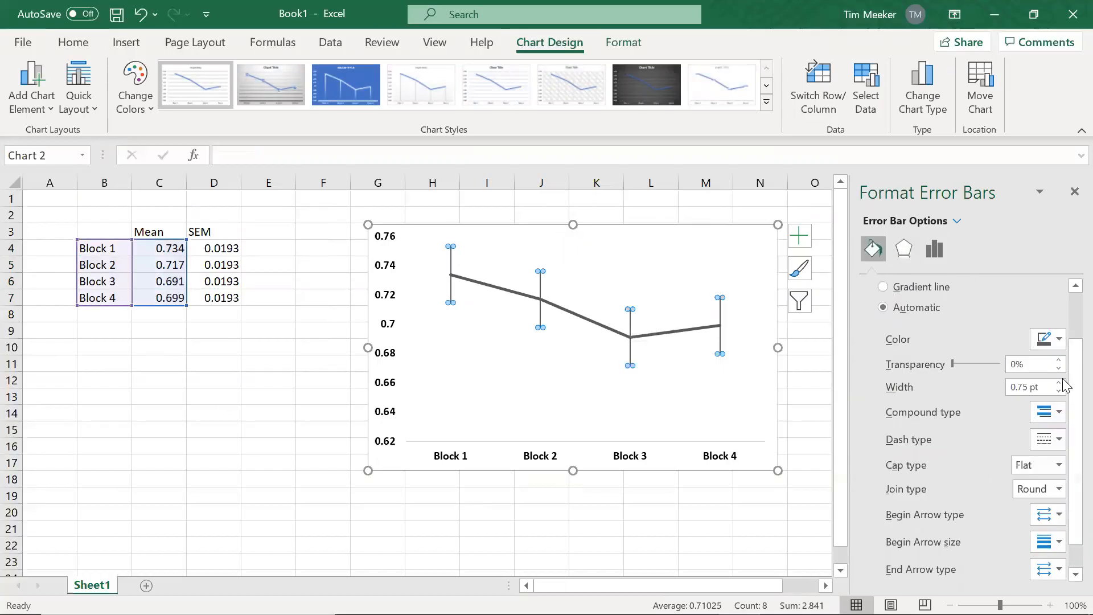
pyautogui.click(1059, 382)
pyautogui.click(1059, 382)
pyautogui.click(1060, 383)
pyautogui.click(1051, 337)
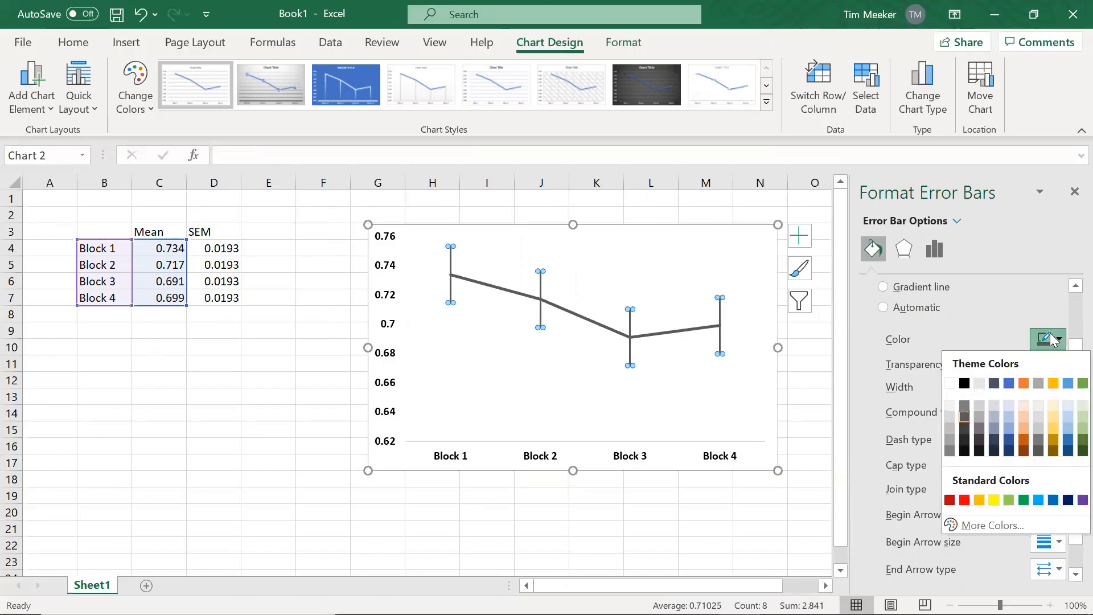
pyautogui.click(965, 384)
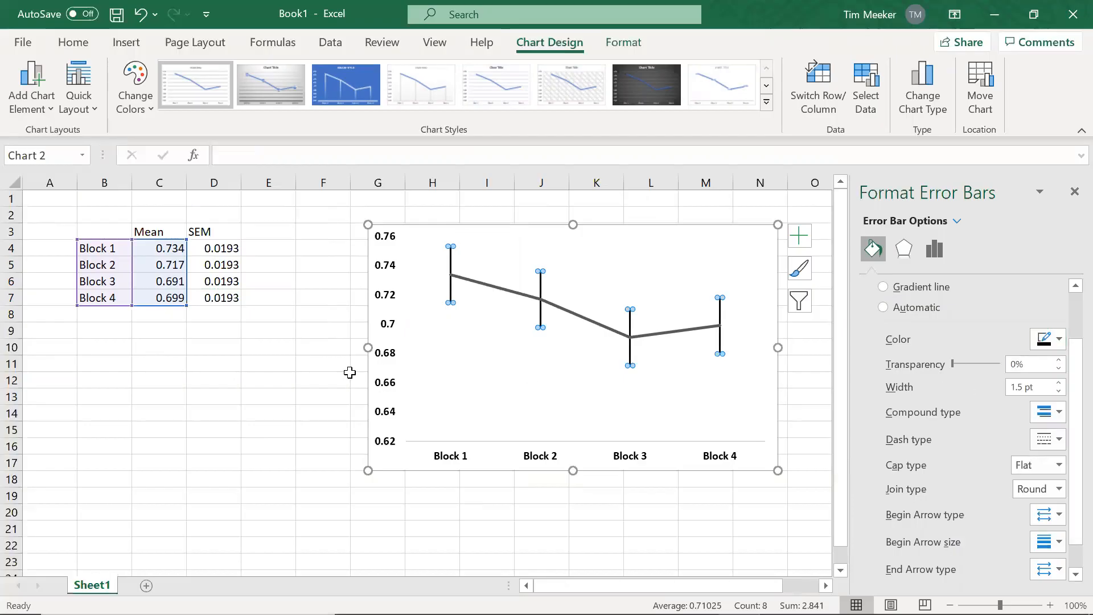
pyautogui.click(267, 367)
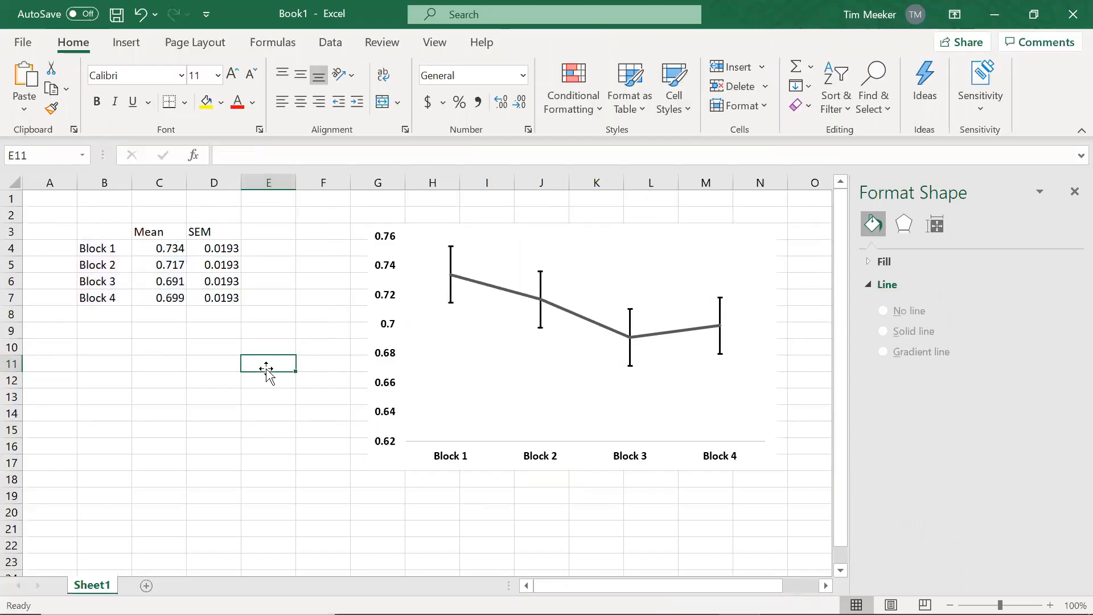
# Change the line chart's horizontal axis line color to black
pyautogui.click(526, 460)
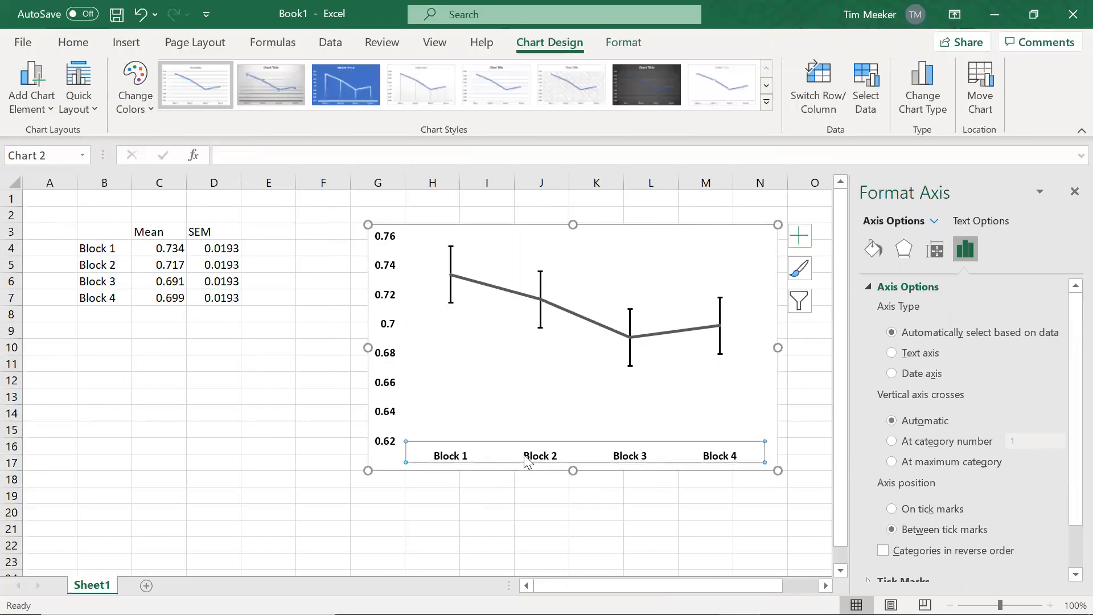
pyautogui.rightClick(527, 460)
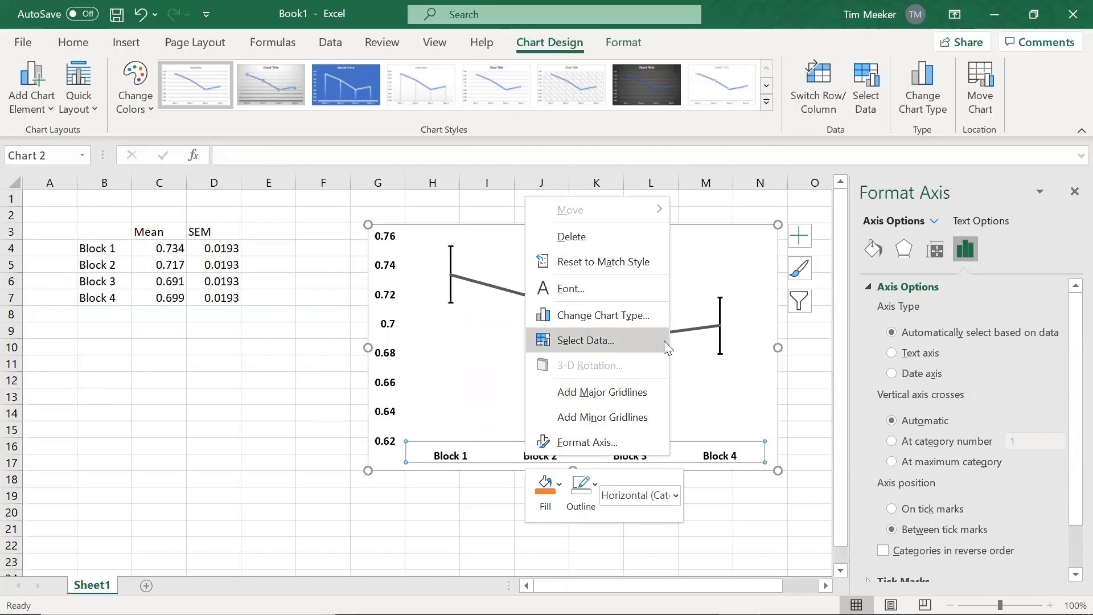
pyautogui.click(873, 249)
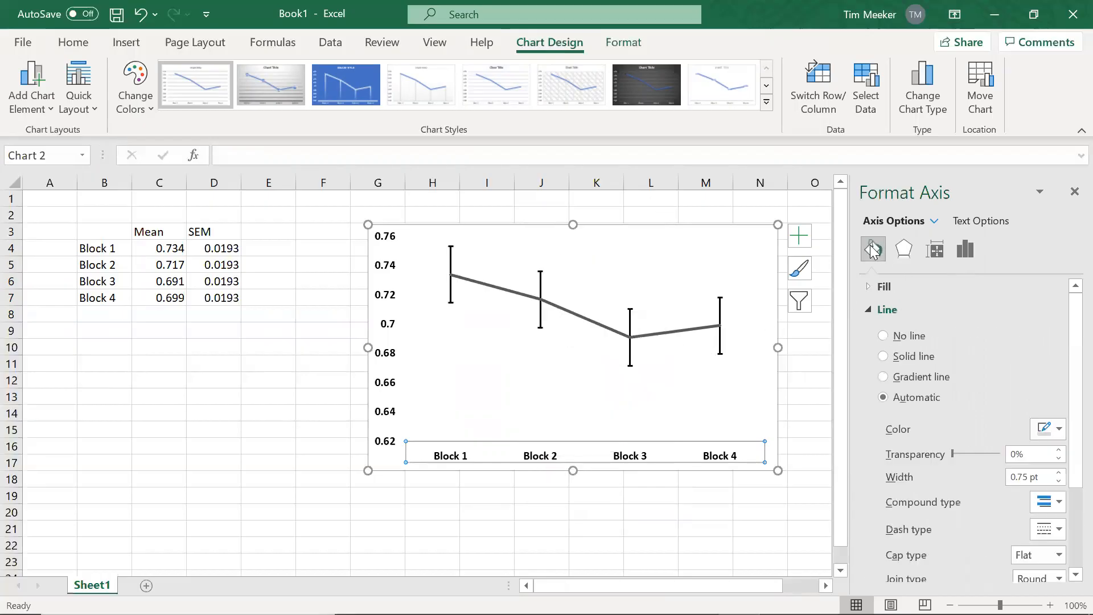
pyautogui.click(1051, 429)
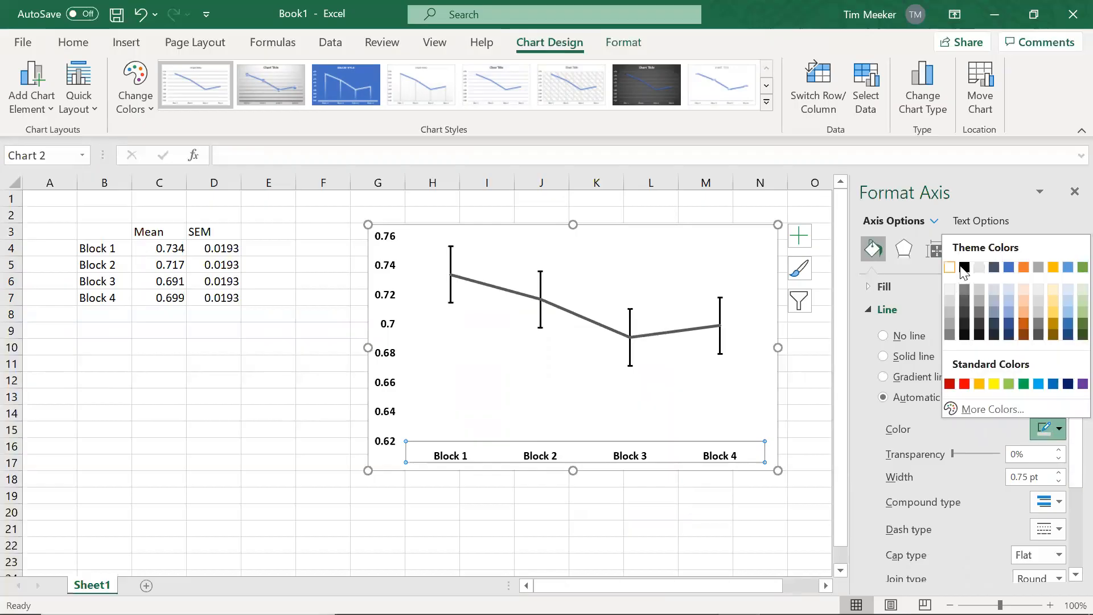
pyautogui.click(965, 268)
pyautogui.click(226, 451)
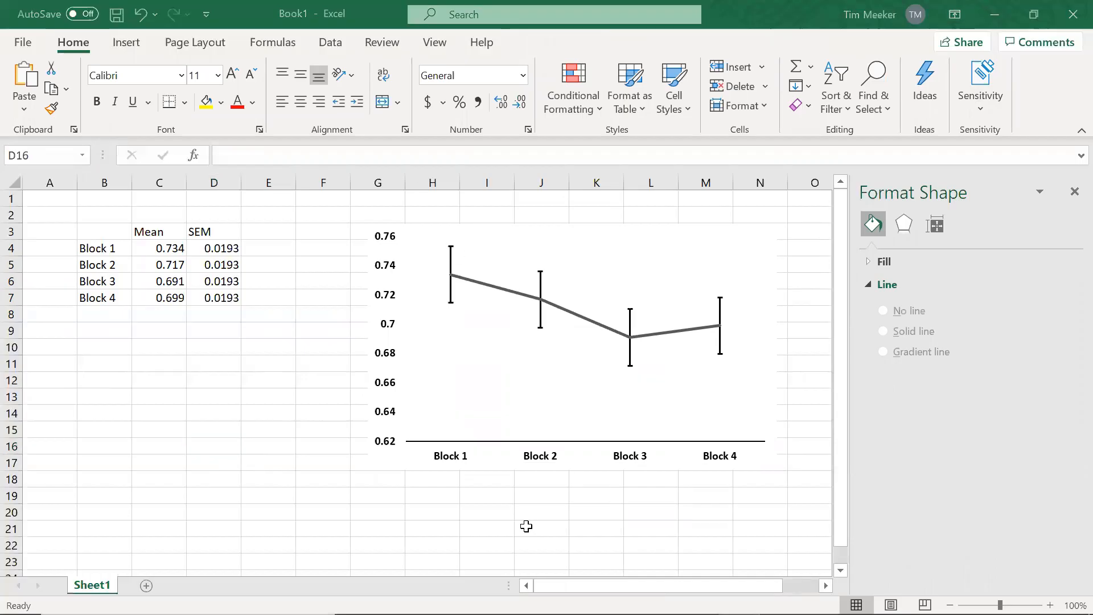
# Launch PowerPoint and create a blank presentation
pyautogui.moveTo(319, 613)
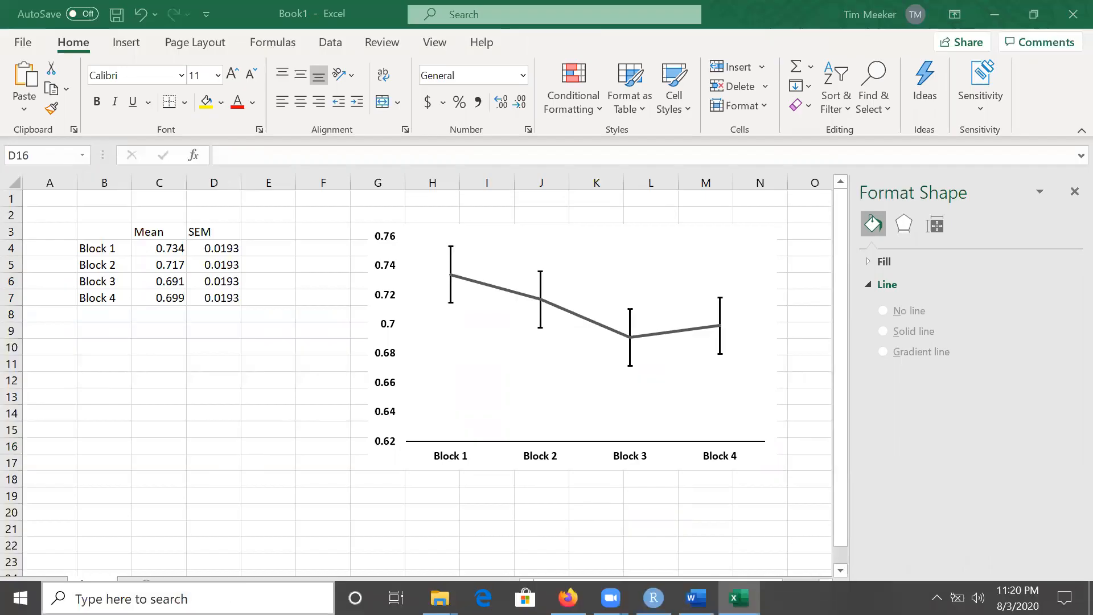
pyautogui.click(319, 609)
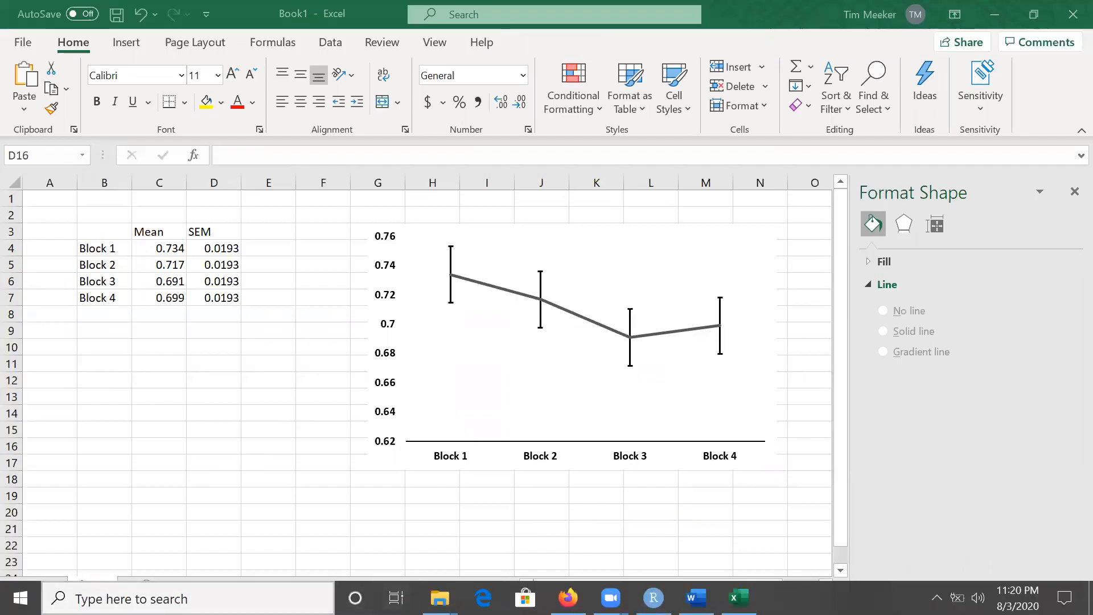
pyautogui.write('pp')
pyautogui.write('t')
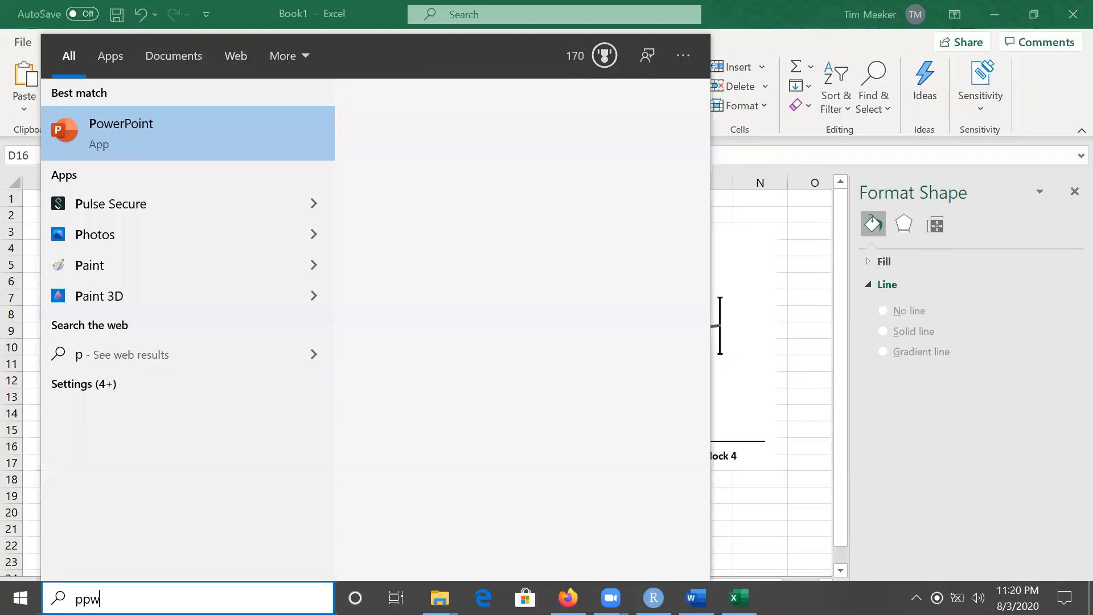
pyautogui.press('Return')
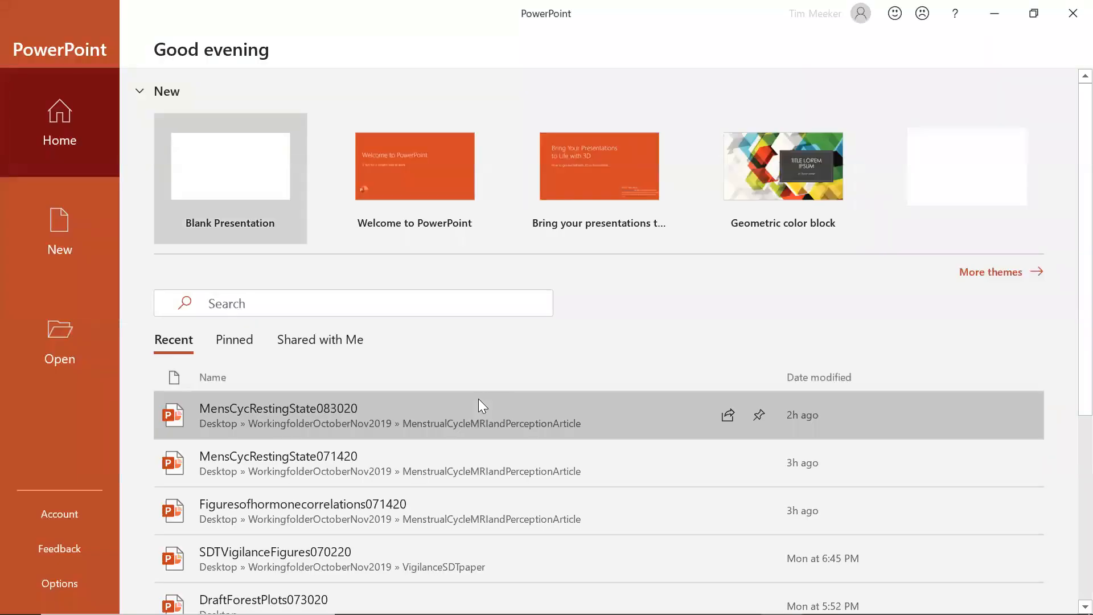
pyautogui.click(222, 210)
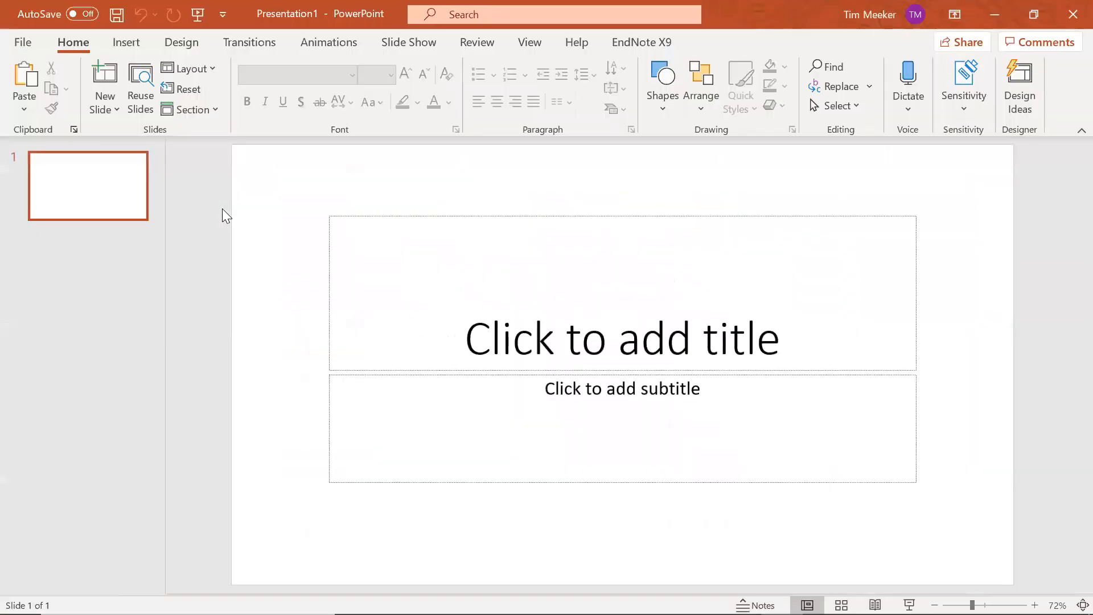
# Delete the title and subtitle placeholders from the first slide
pyautogui.click(327, 318)
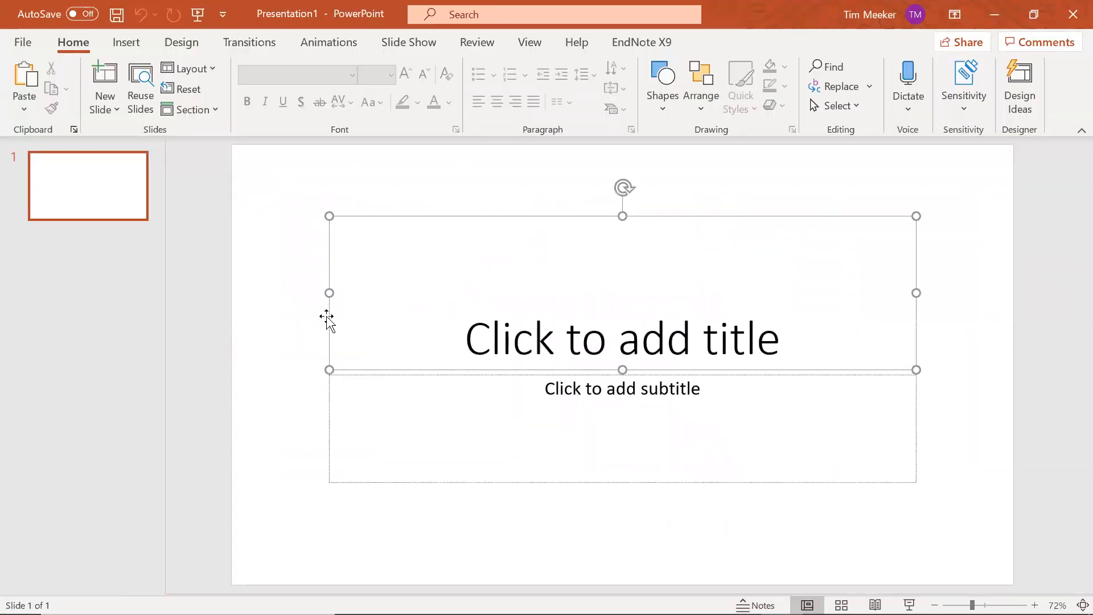
pyautogui.press('Delete')
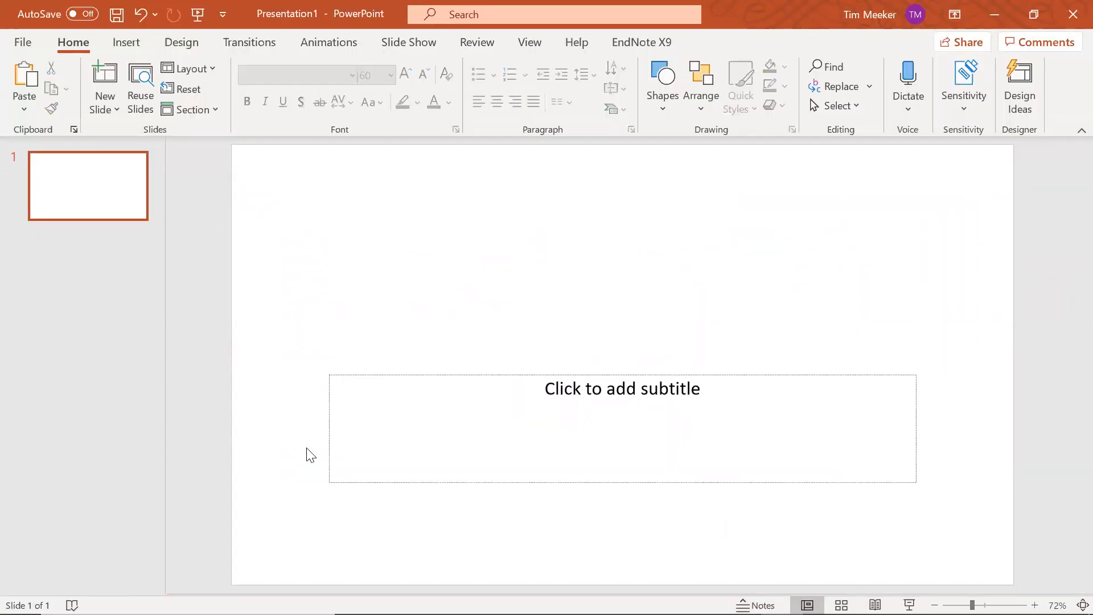
pyautogui.click(330, 424)
pyautogui.click(331, 424)
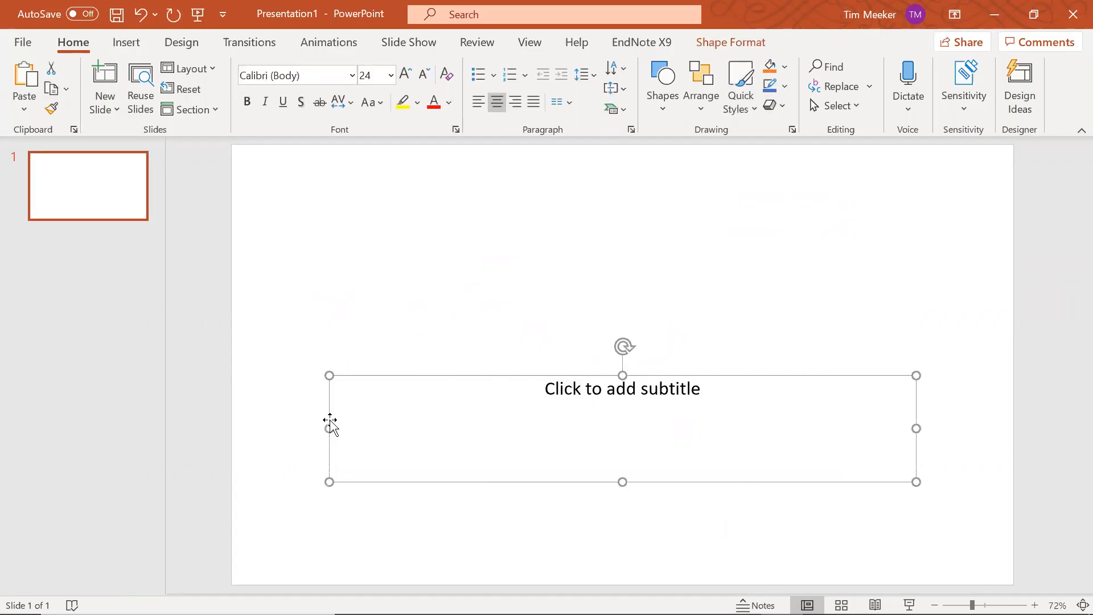
pyautogui.press('Delete')
# Copy the whole line chart from the Excel workbook, paste it onto the blank PowerPoint slide, and dismiss the design suggestions
pyautogui.moveTo(569, 612)
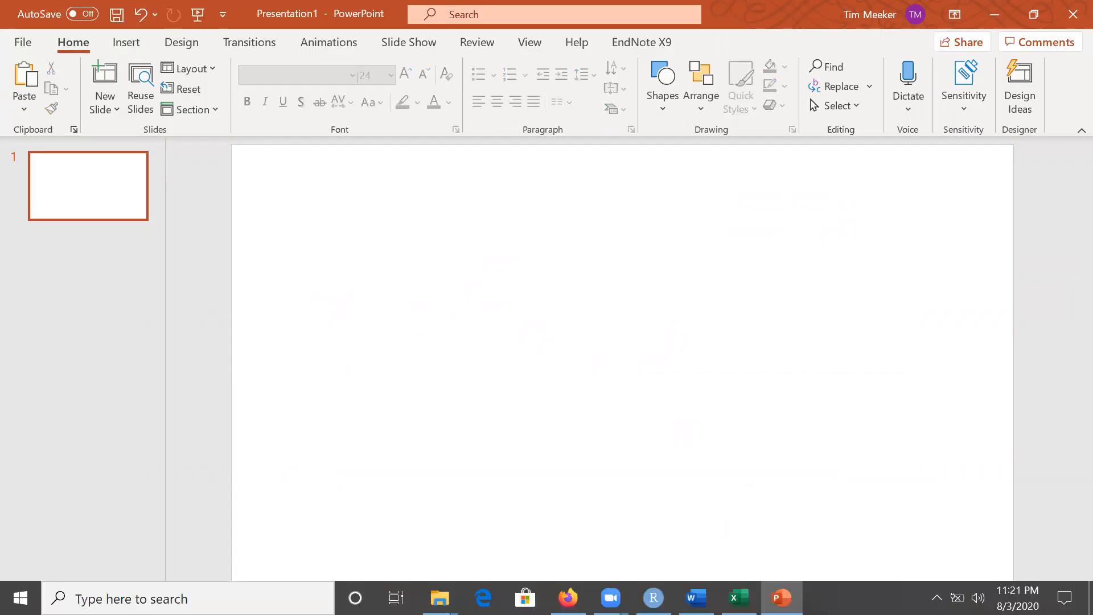
pyautogui.click(739, 598)
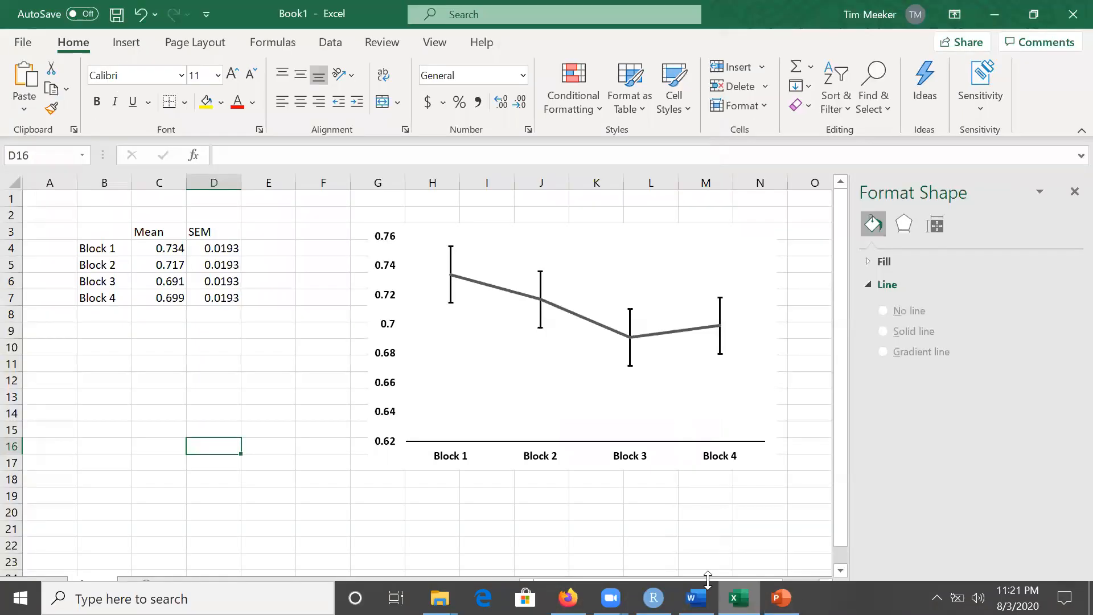
pyautogui.click(616, 251)
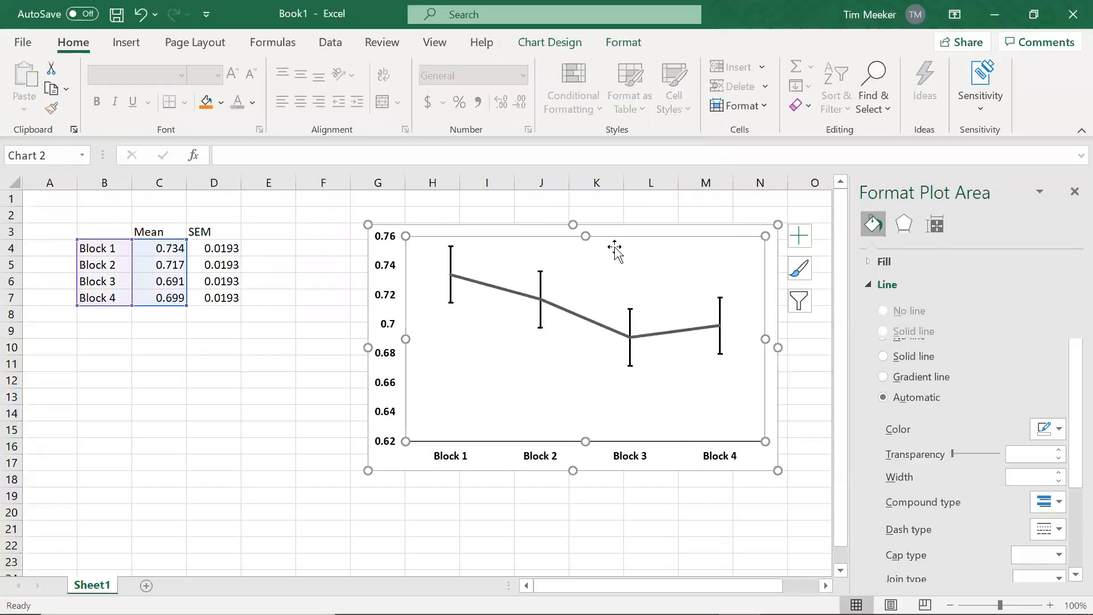
pyautogui.click(566, 231)
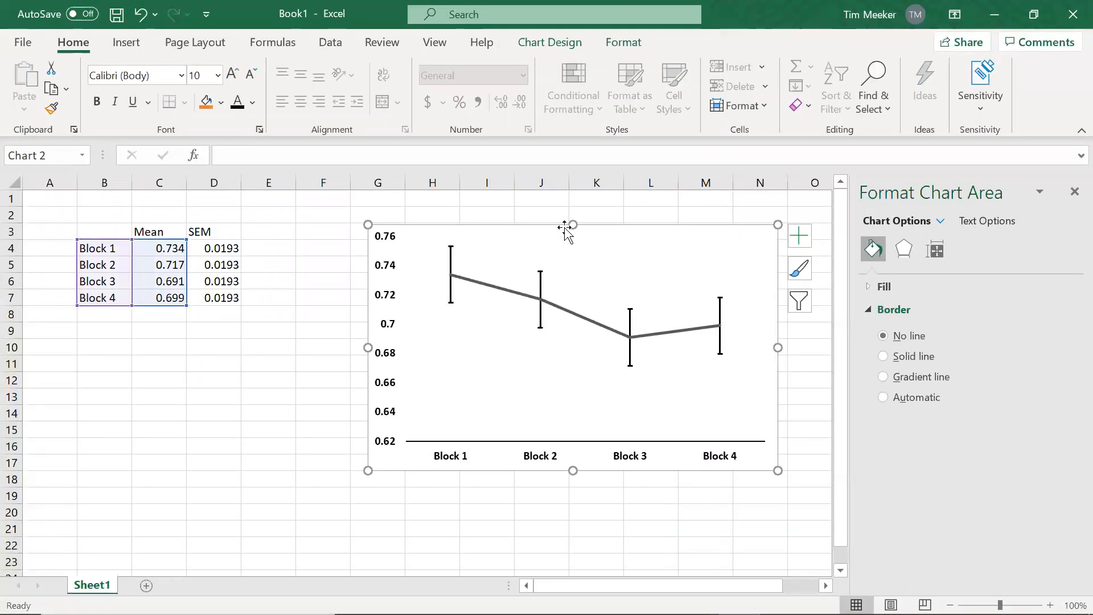
pyautogui.hotkey('ctrl', 'c')
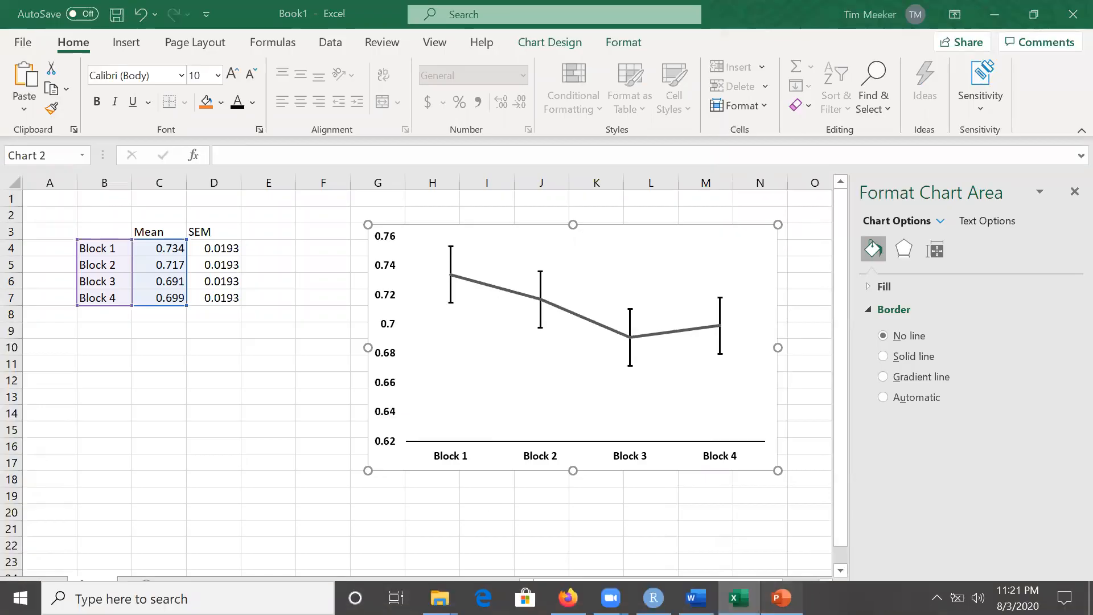
pyautogui.click(781, 603)
pyautogui.hotkey('ctrl', 'v')
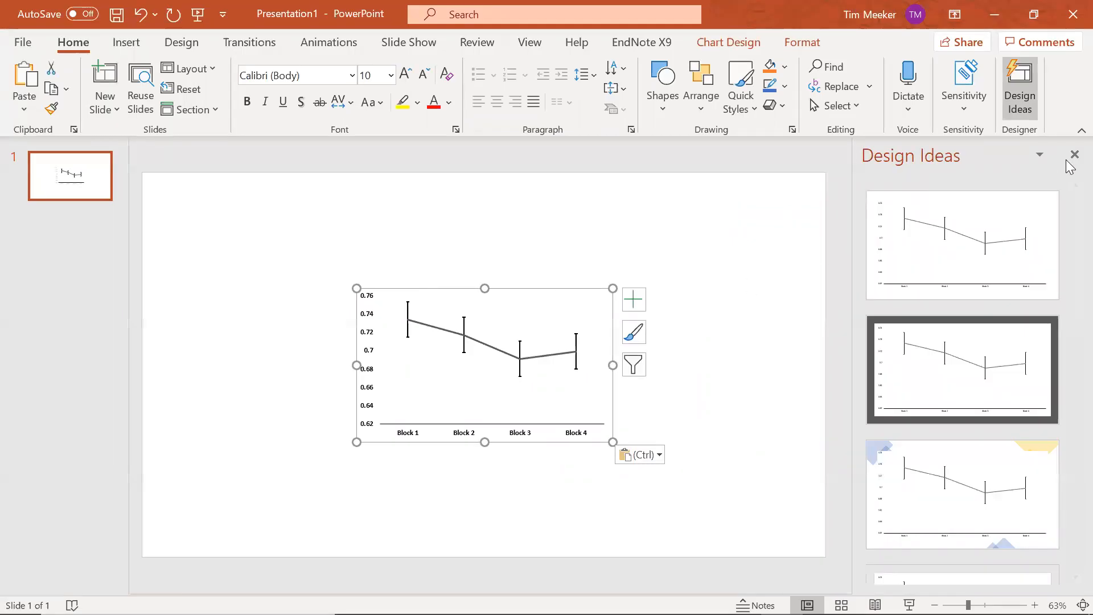
pyautogui.click(1073, 155)
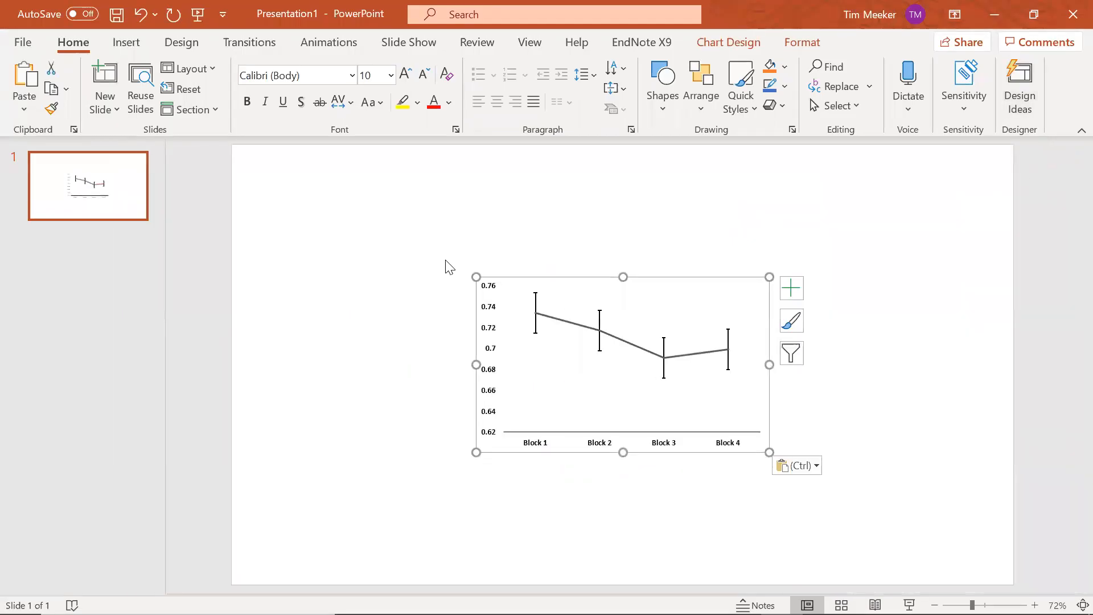
# Enlarge the pasted chart to fill most of the slide and select its horizontal axis labels
pyautogui.moveTo(476, 277); pyautogui.dragTo(372, 175)
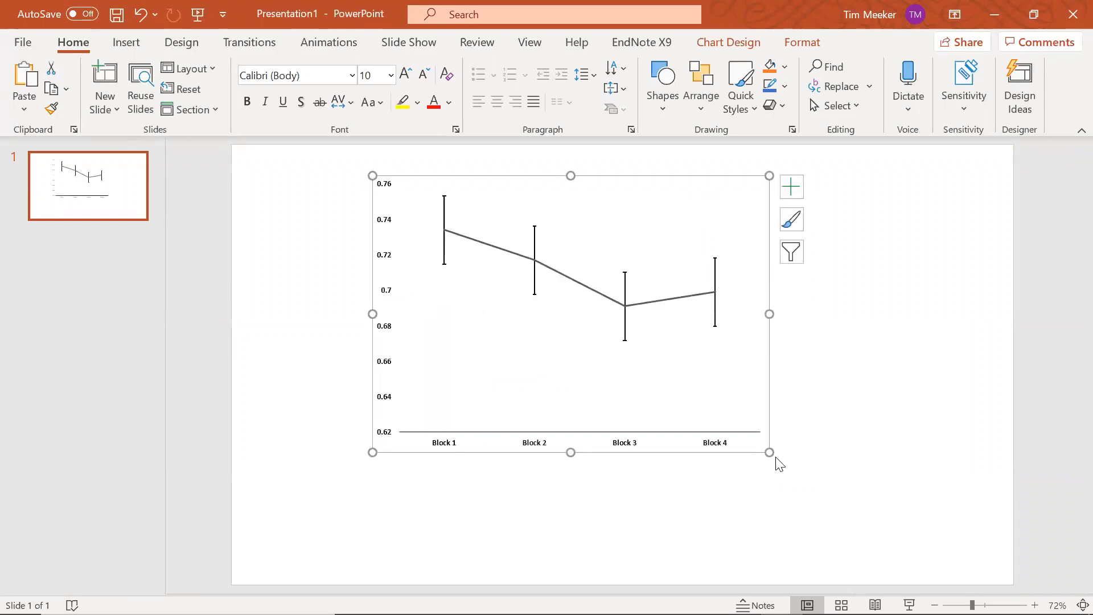
pyautogui.moveTo(770, 452); pyautogui.dragTo(946, 527)
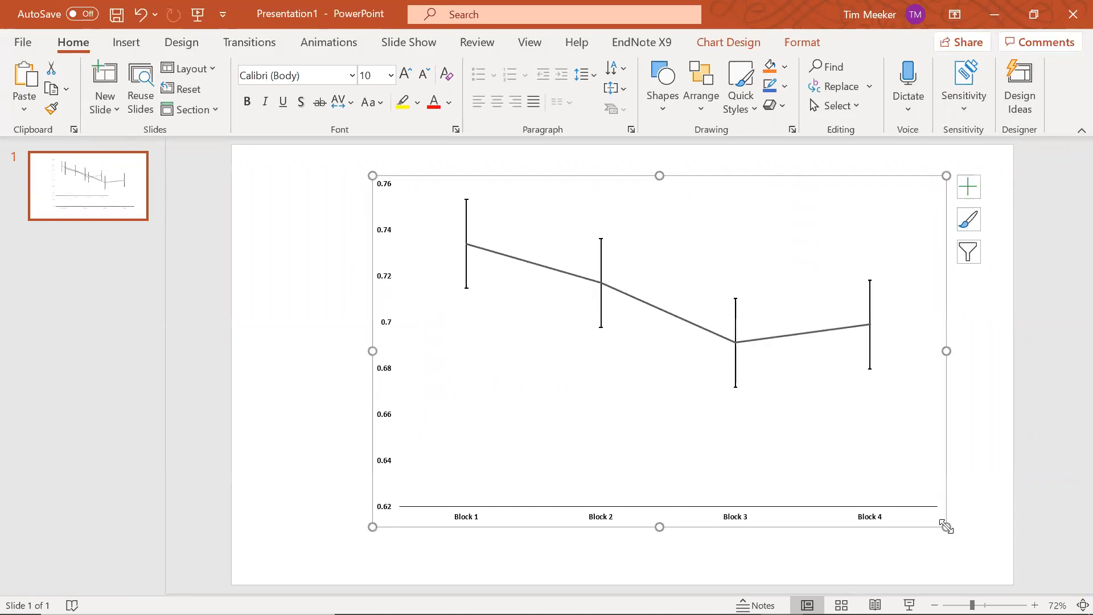
pyautogui.click(609, 520)
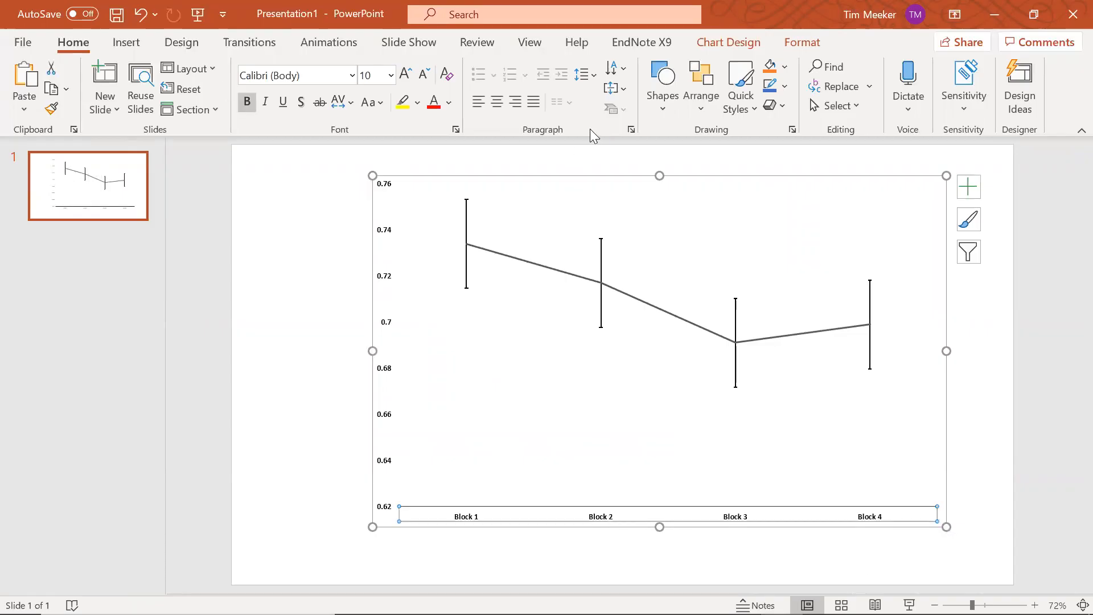